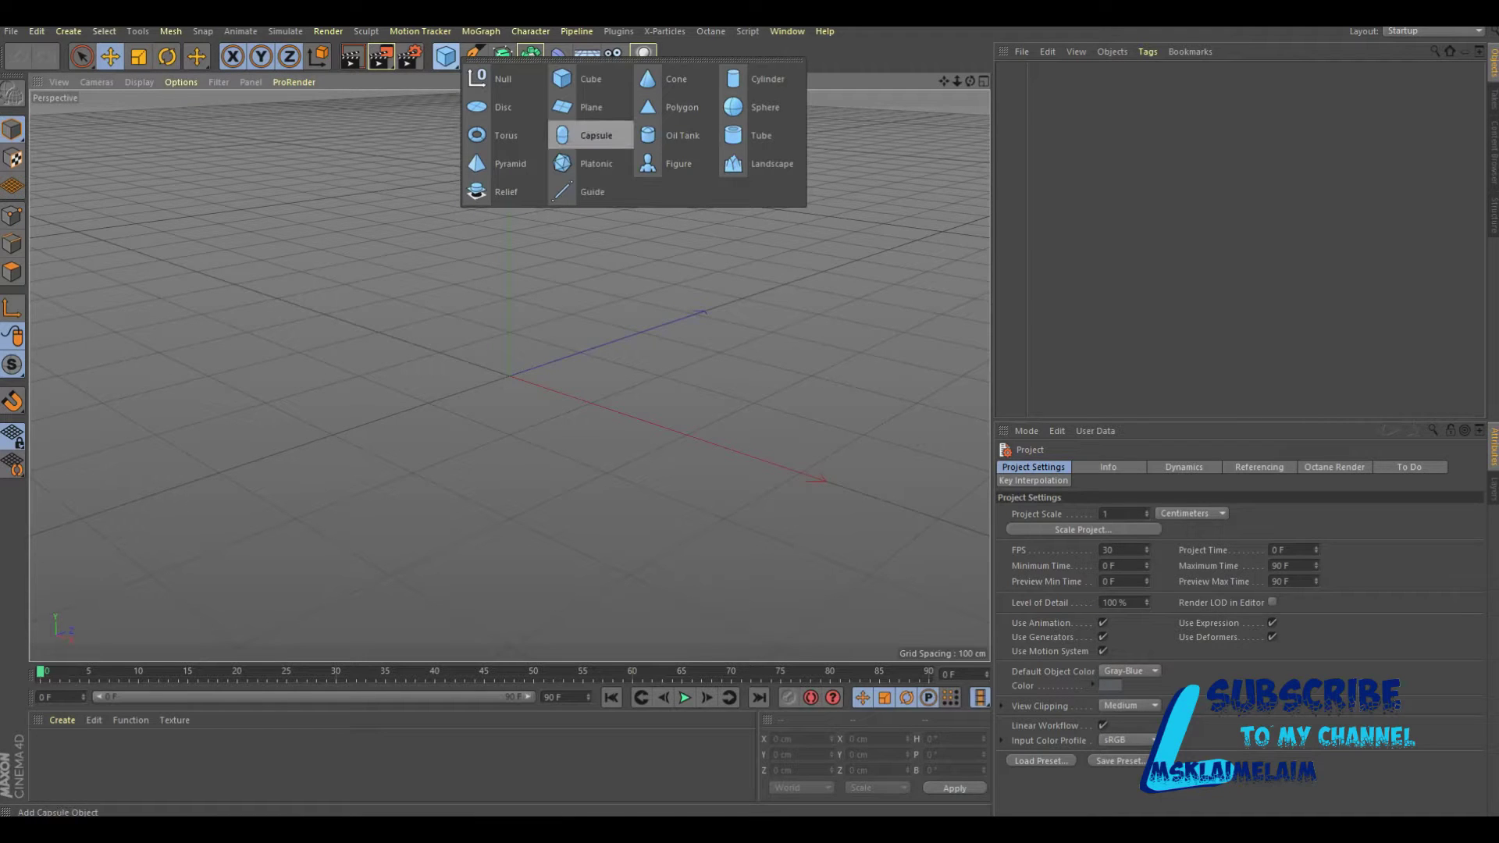
Add a Rectangle spline on the XZ plane sized 550 × 350 cm.
left_click(474, 56)
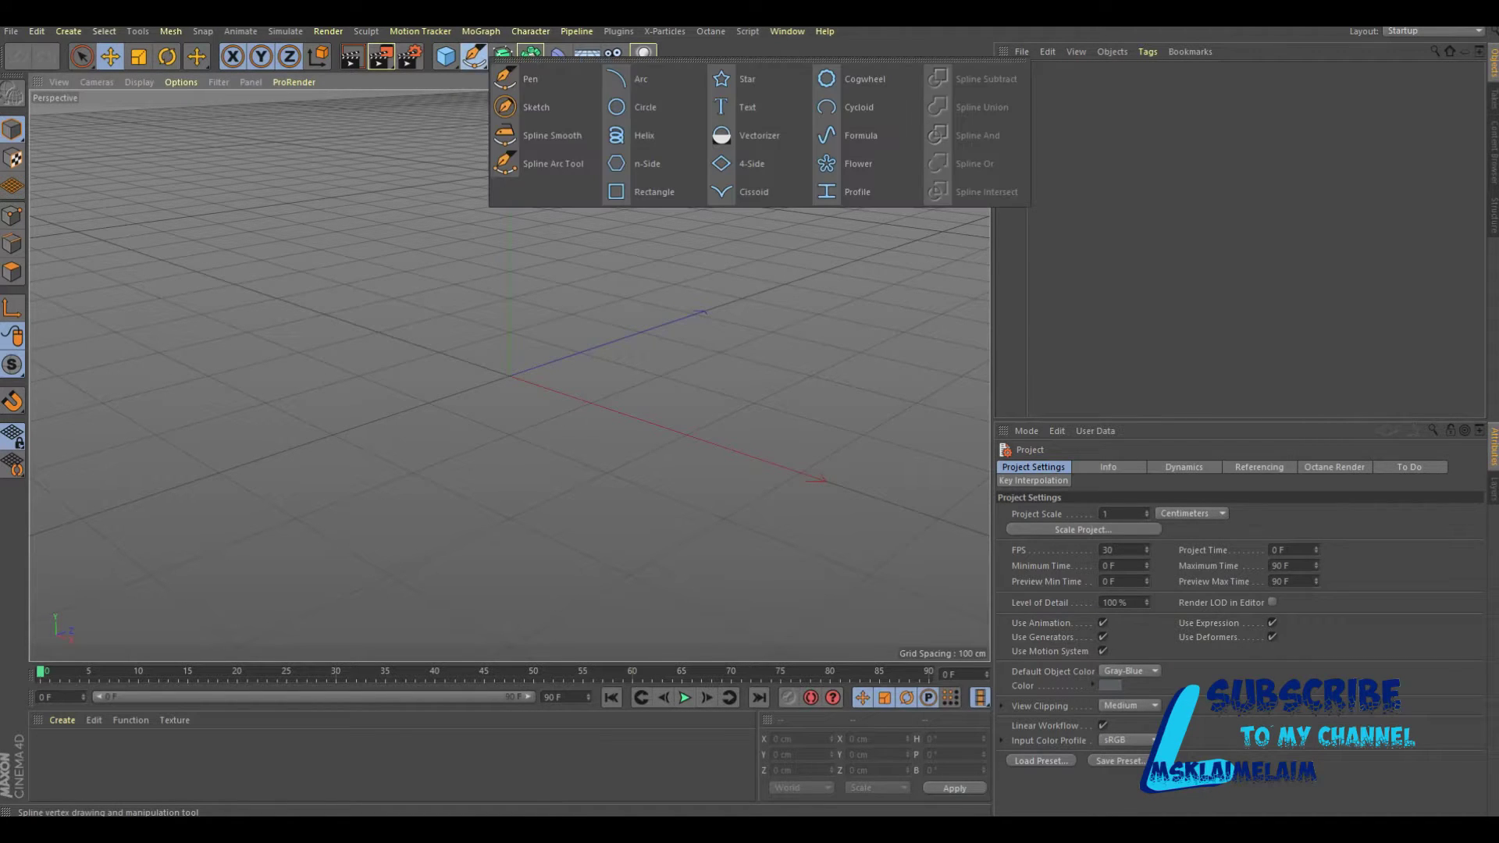
left_click(640, 191)
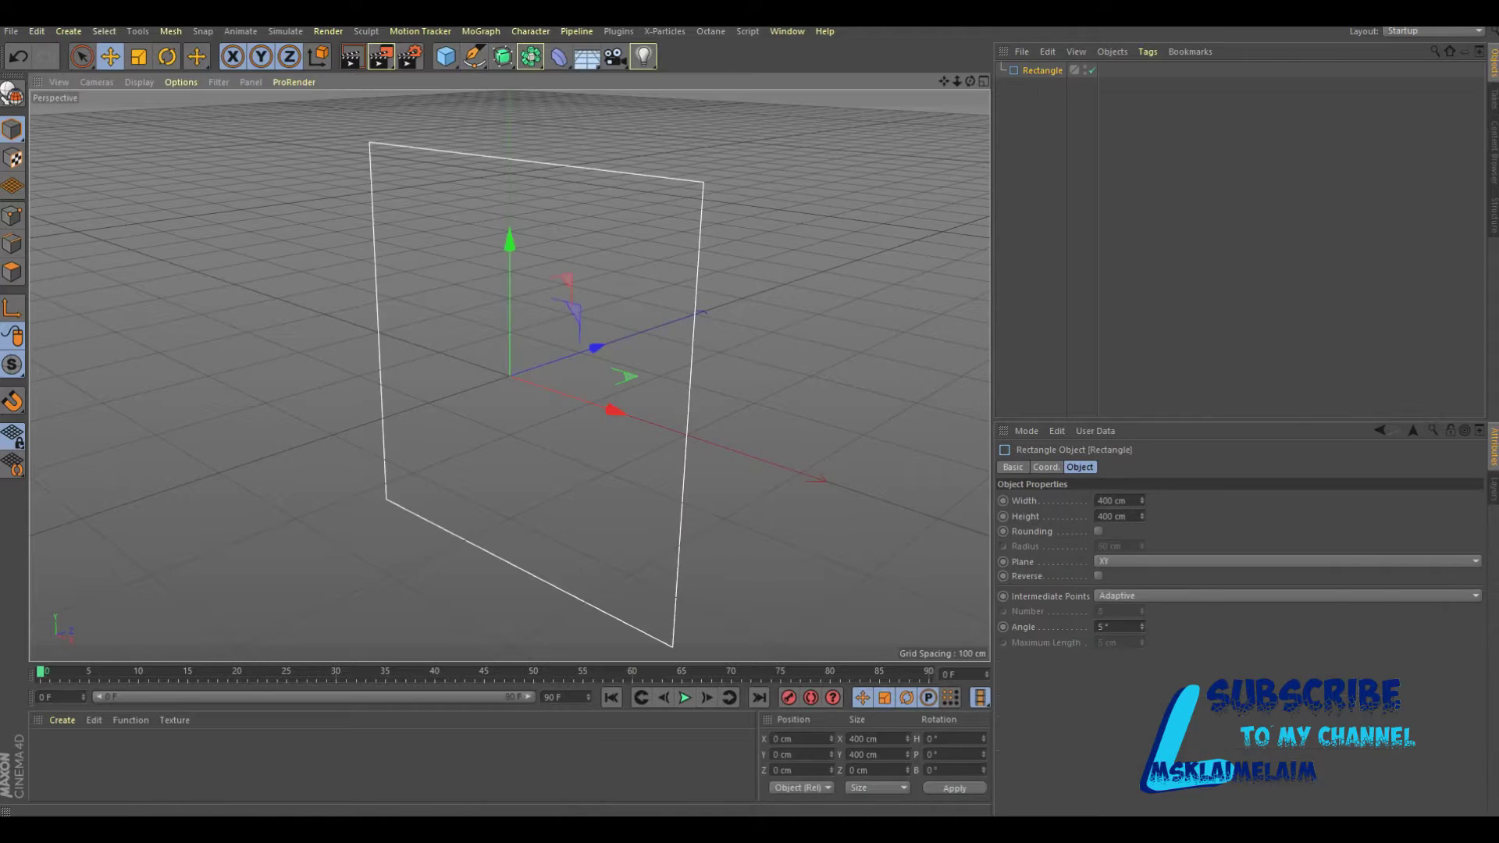
left_click(1288, 561)
left_click(1109, 607)
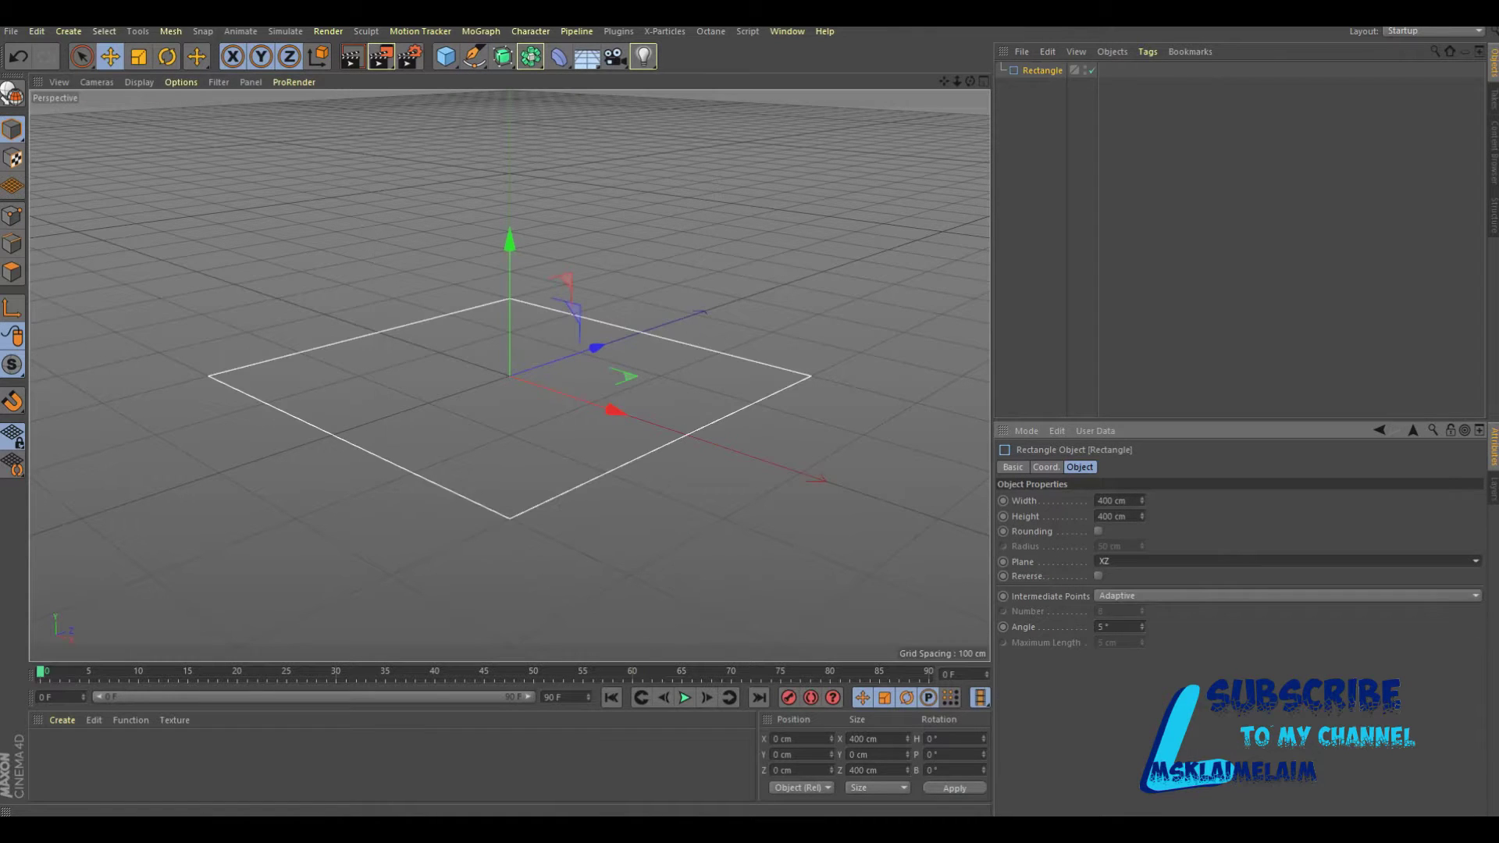
double_click(1104, 501)
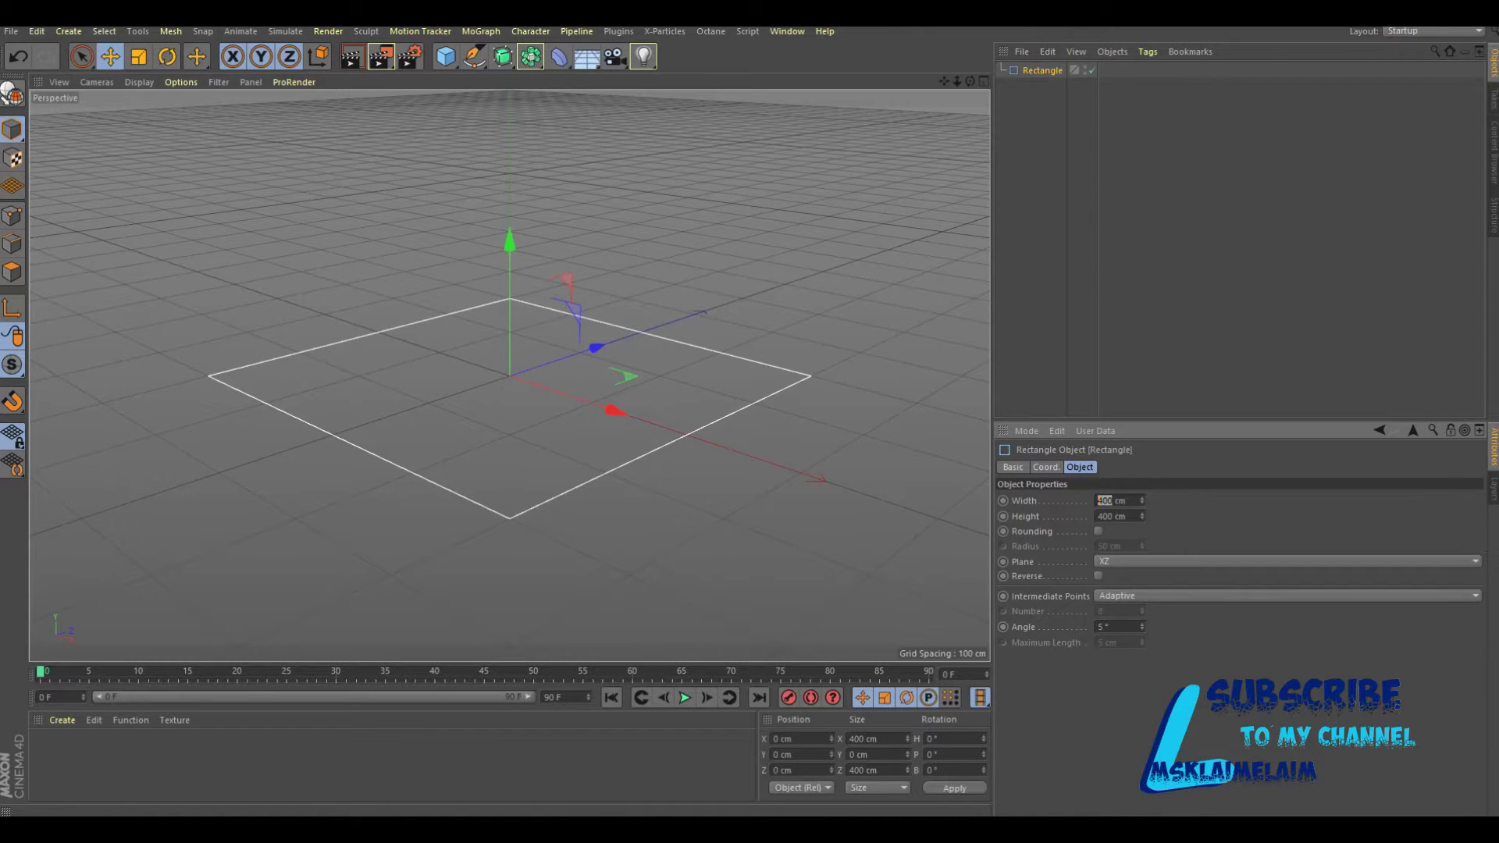
type("550")
key("Tab")
type("350")
key("Return")
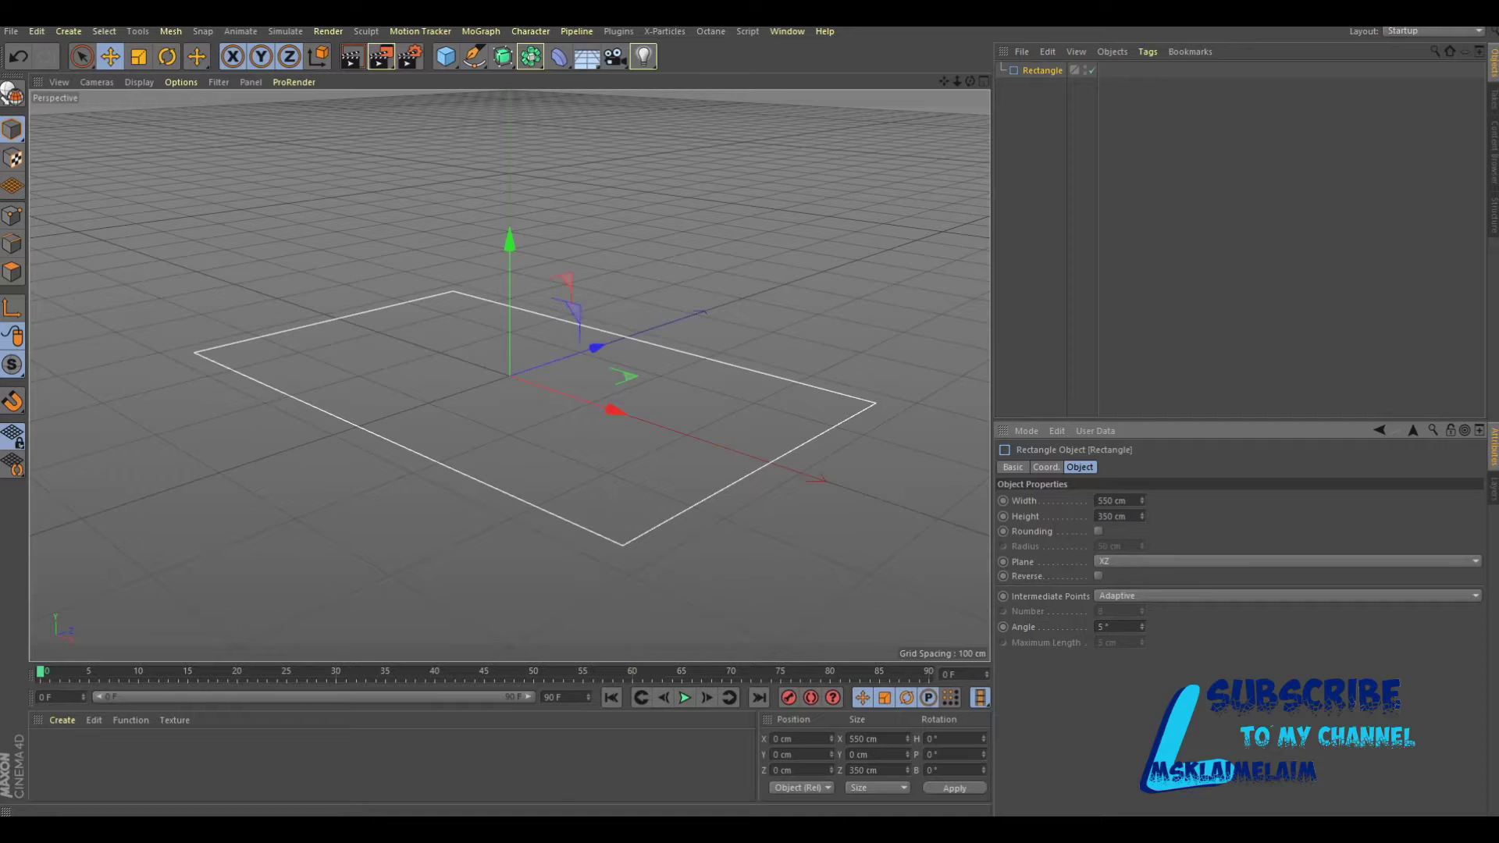
Enable Rounding on the rectangle with a 60 cm radius.
left_click(1099, 531)
left_click(1109, 546)
type("60")
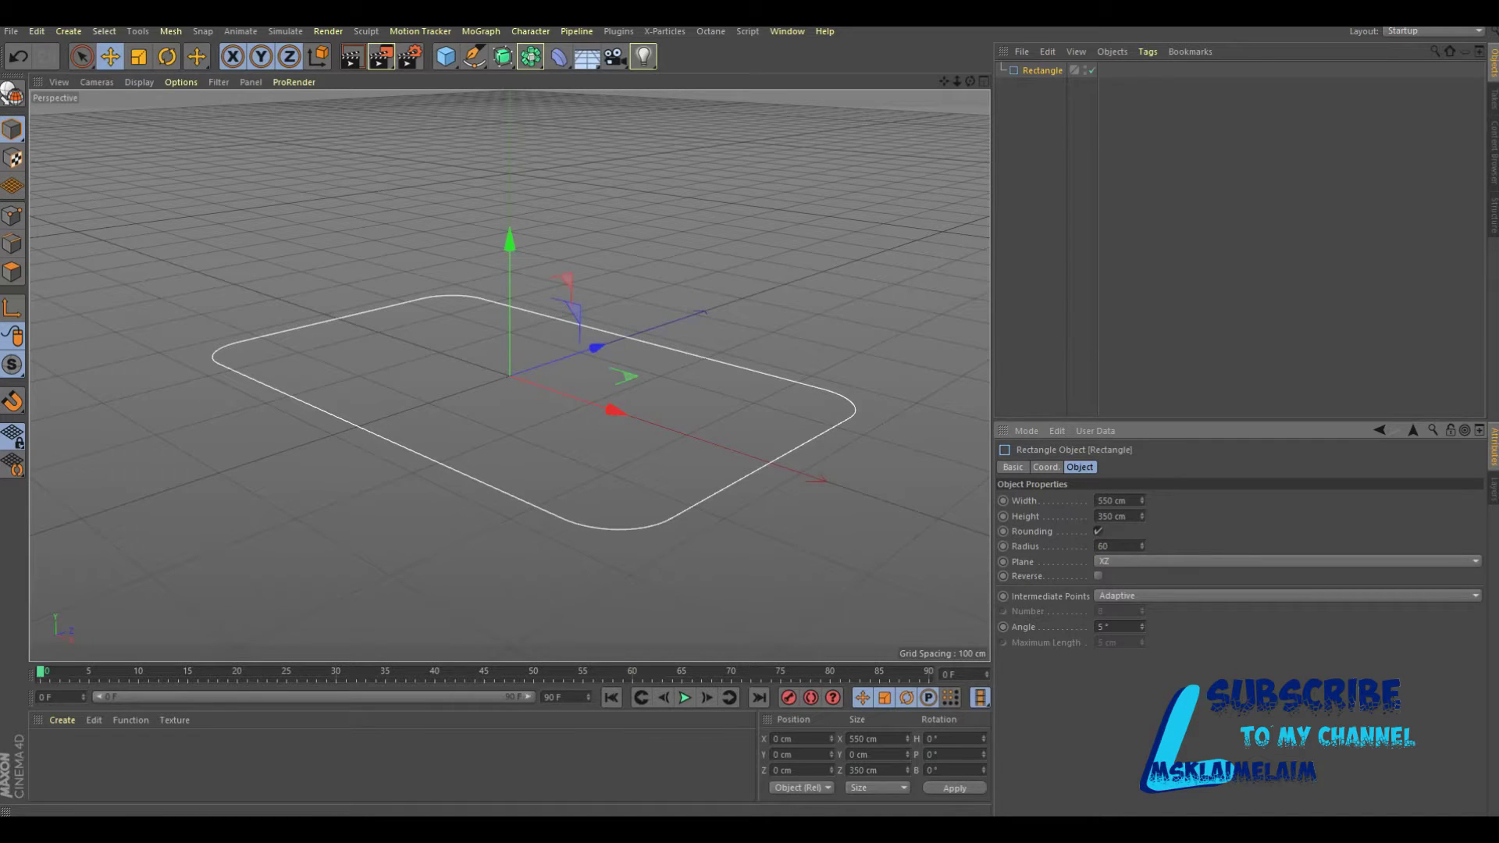
key("Return")
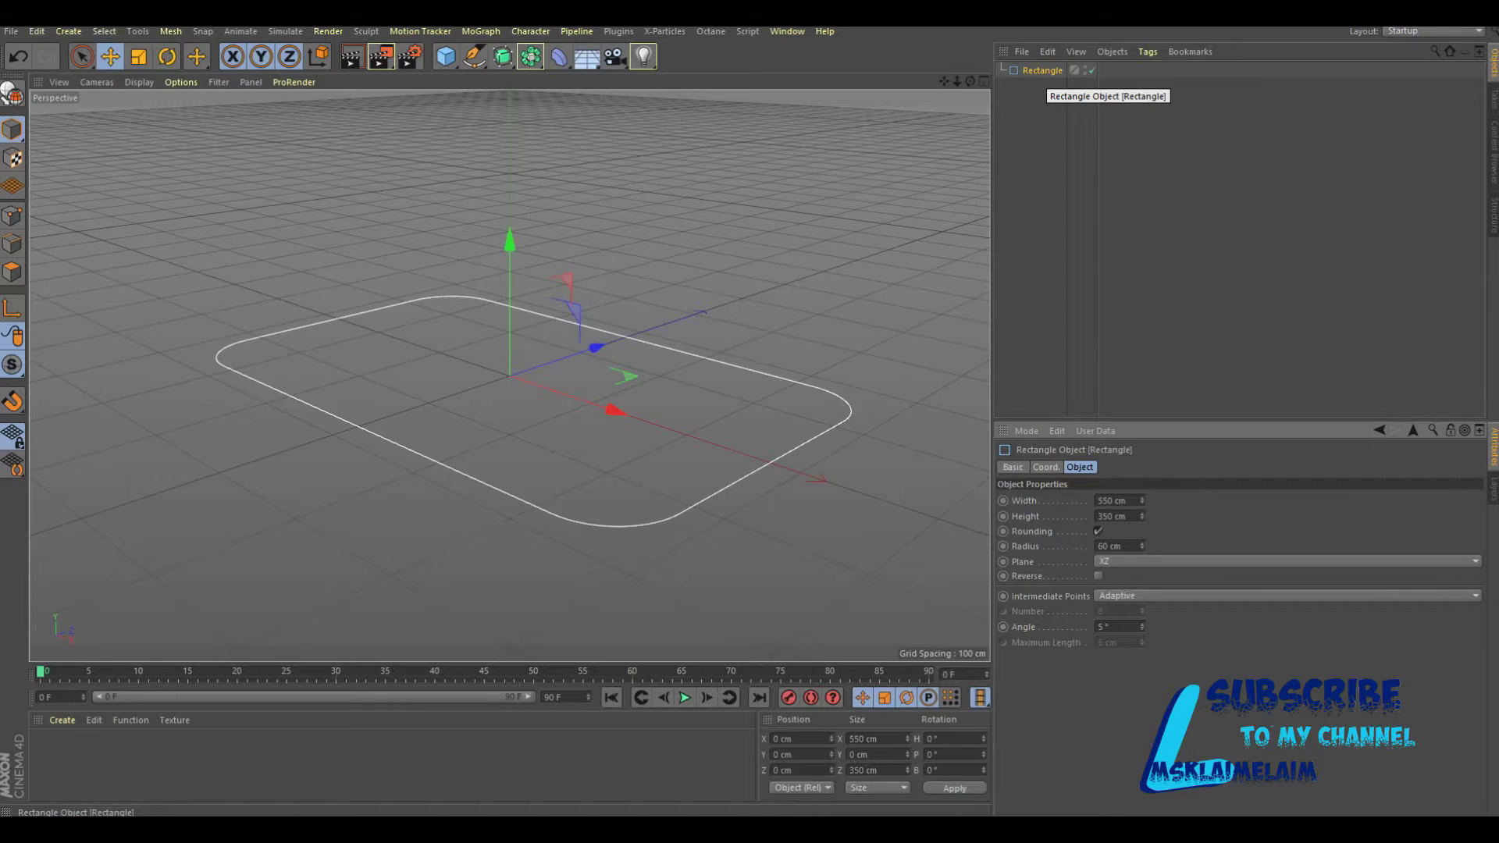
Duplicate the rounded rectangle and delete an accidentally added Lathe.
key("ctrl+c")
key("ctrl+v")
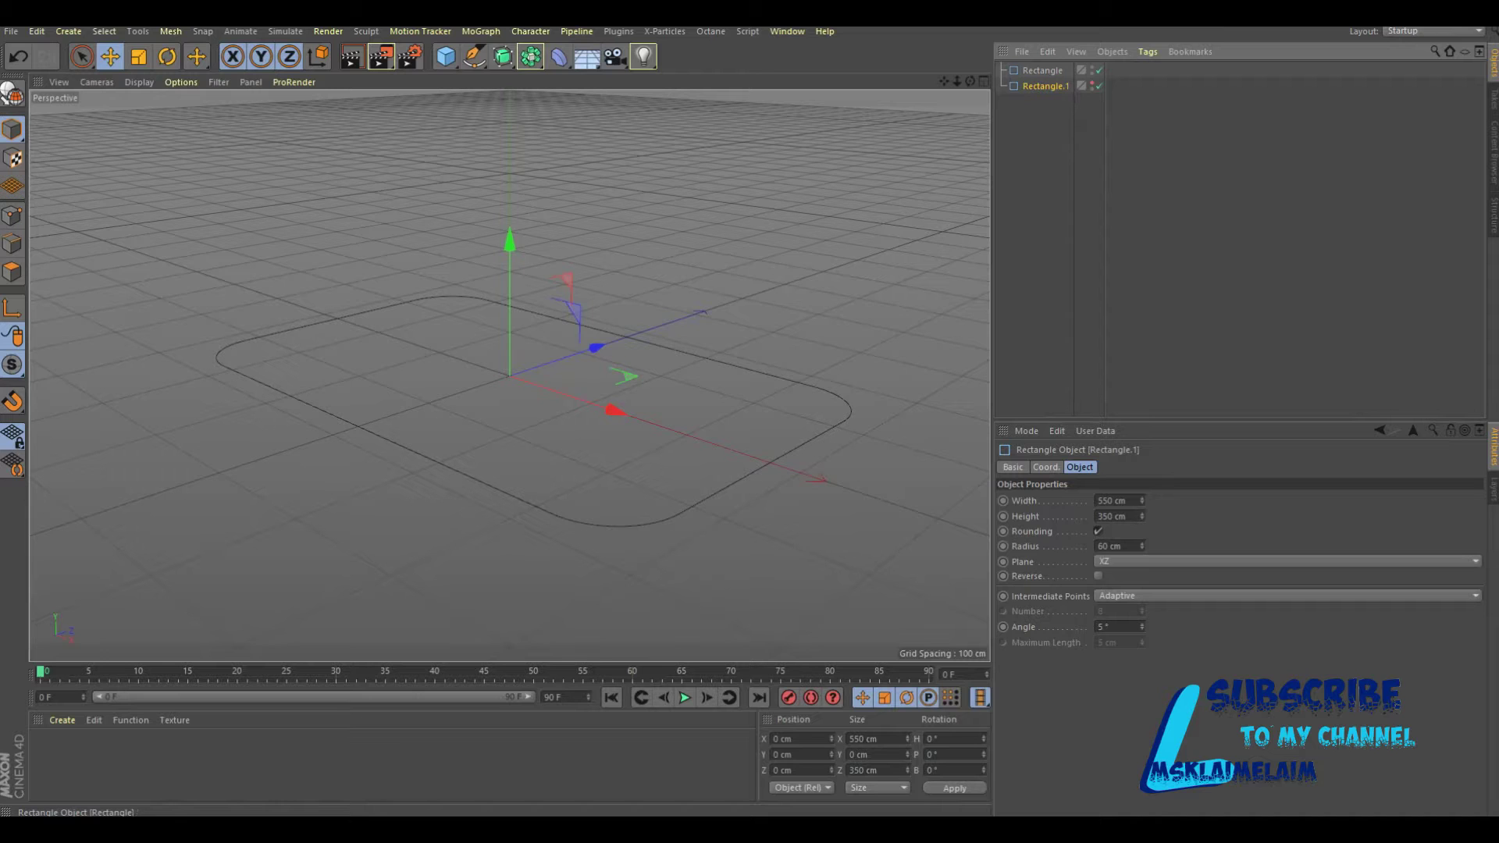
left_click_drag(970, 81, 937, 86)
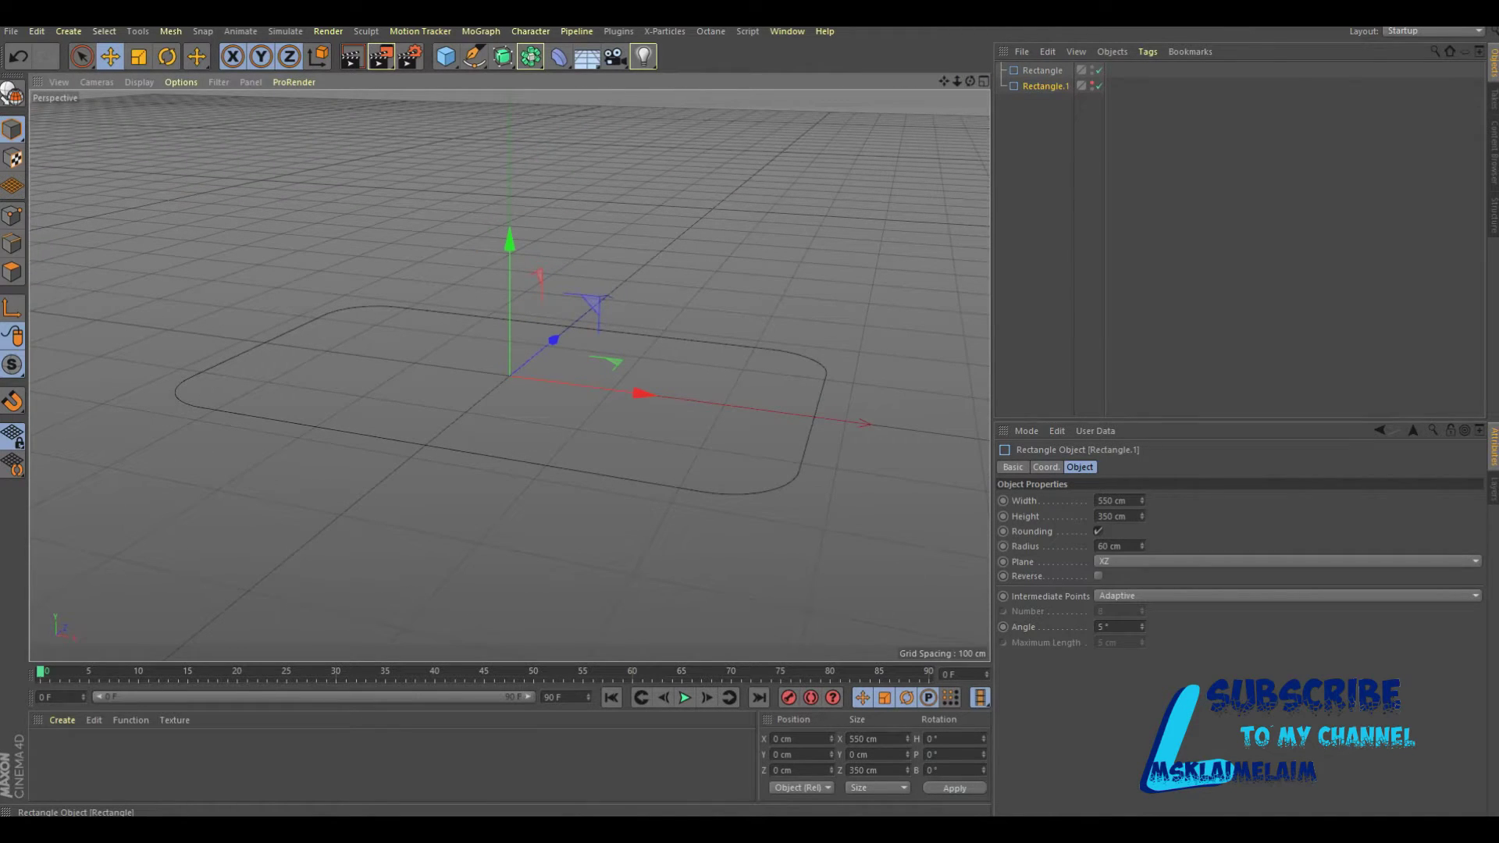
left_click(503, 56)
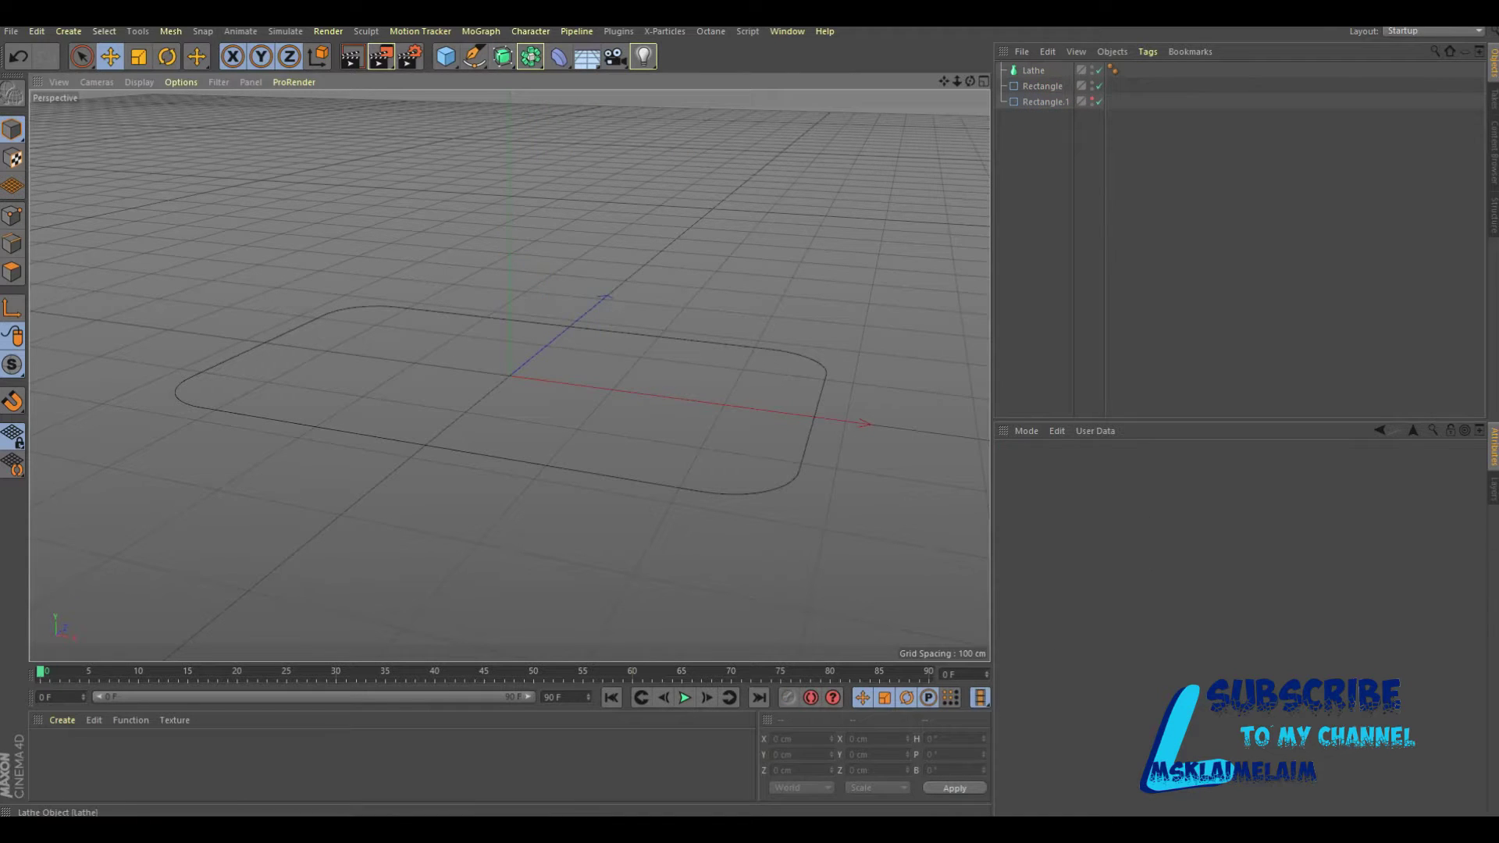
key("Delete")
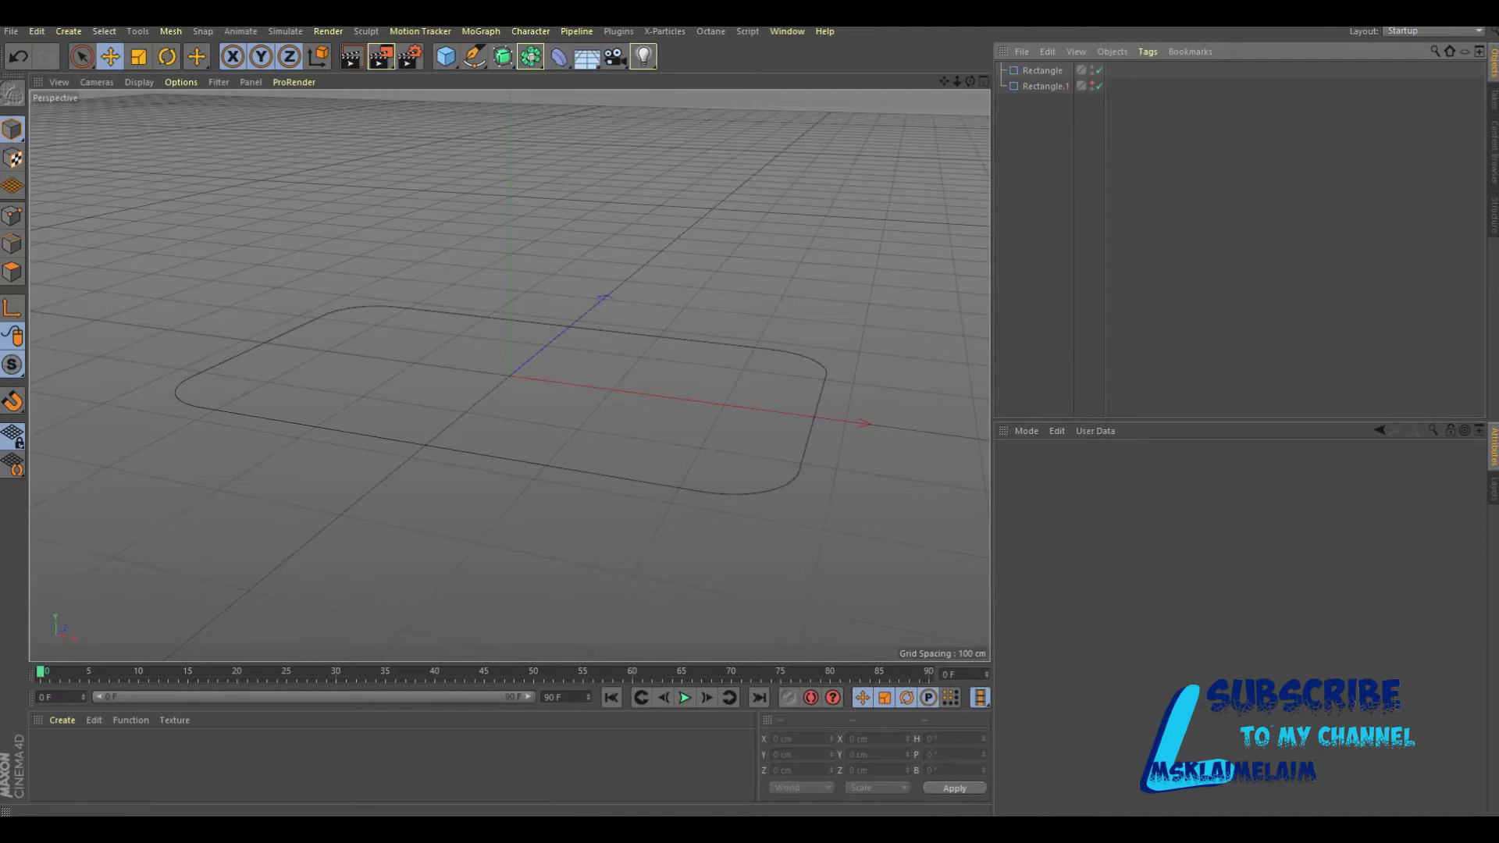
Create a Loft holding both the original rectangle and its copy.
left_click(1043, 70)
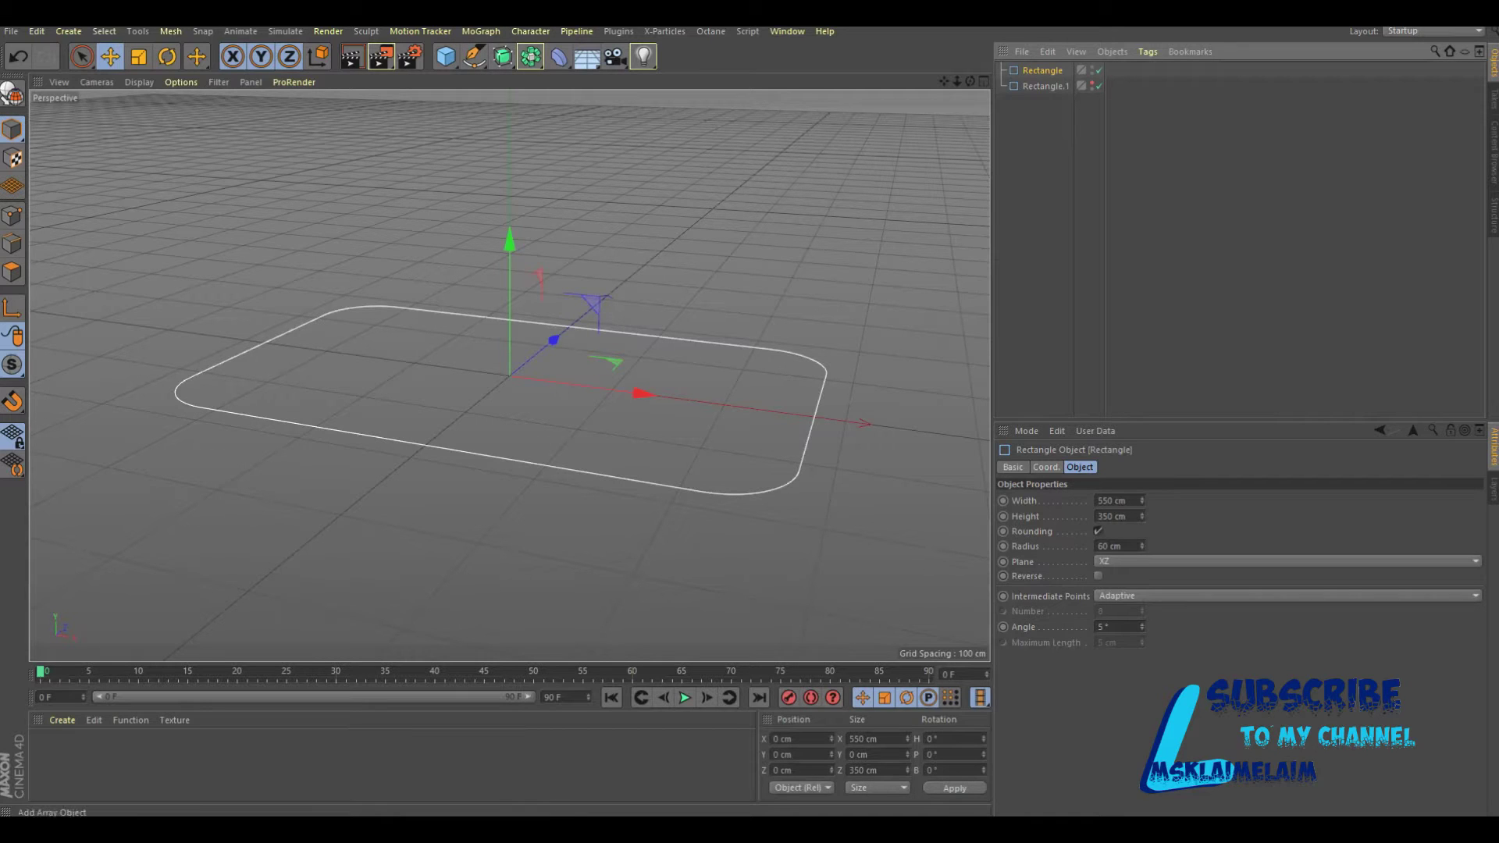
mouse_move(531, 56)
left_mouse_down()
mouse_move(562, 107)
mouse_move(681, 107)
left_mouse_up()
left_click_drag(1042, 86, 1030, 70)
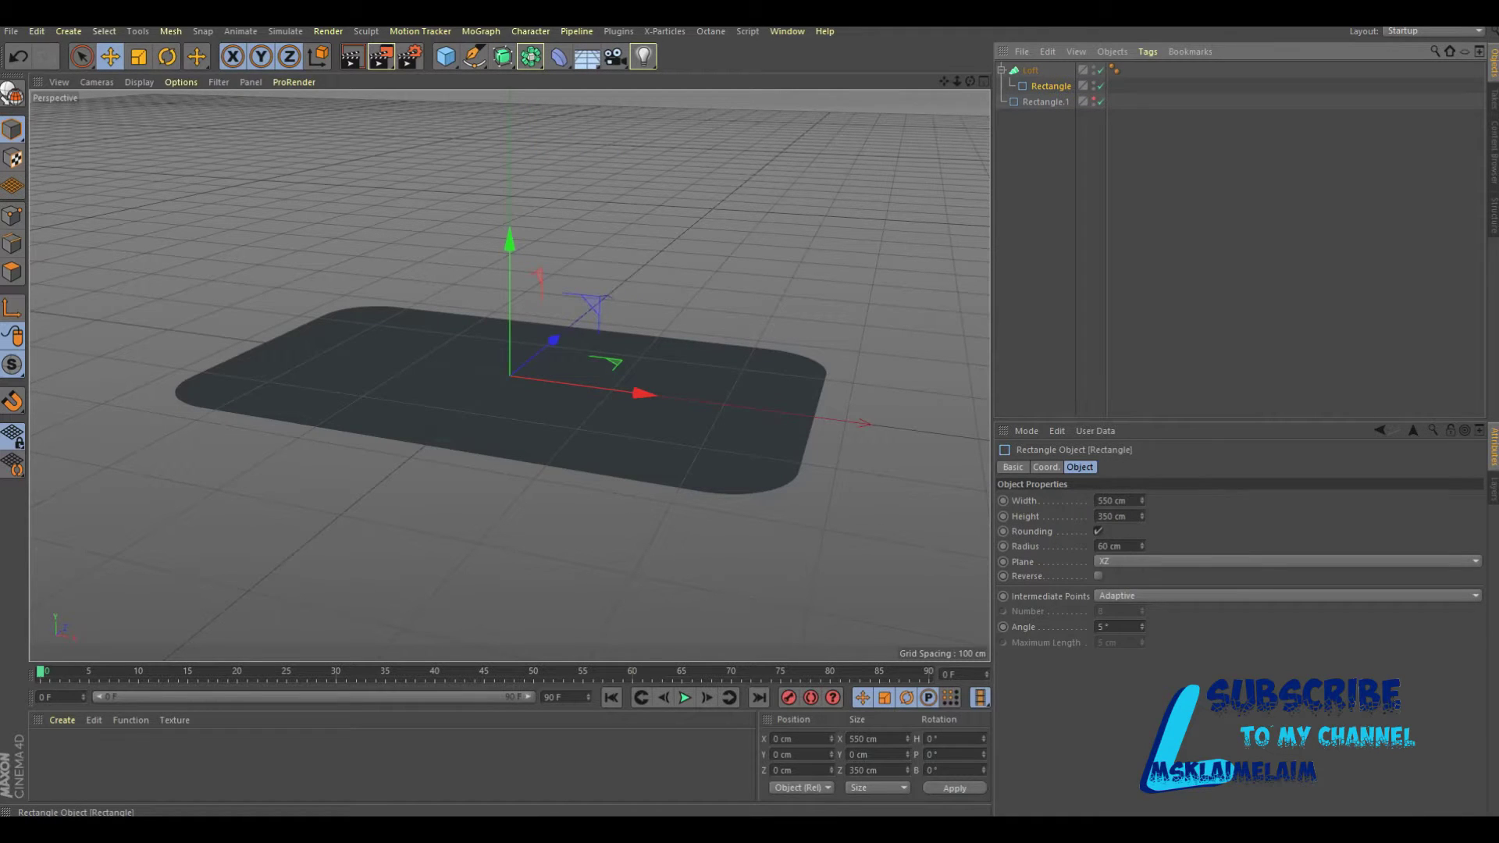
left_click_drag(1051, 86, 1047, 79, "ctrl")
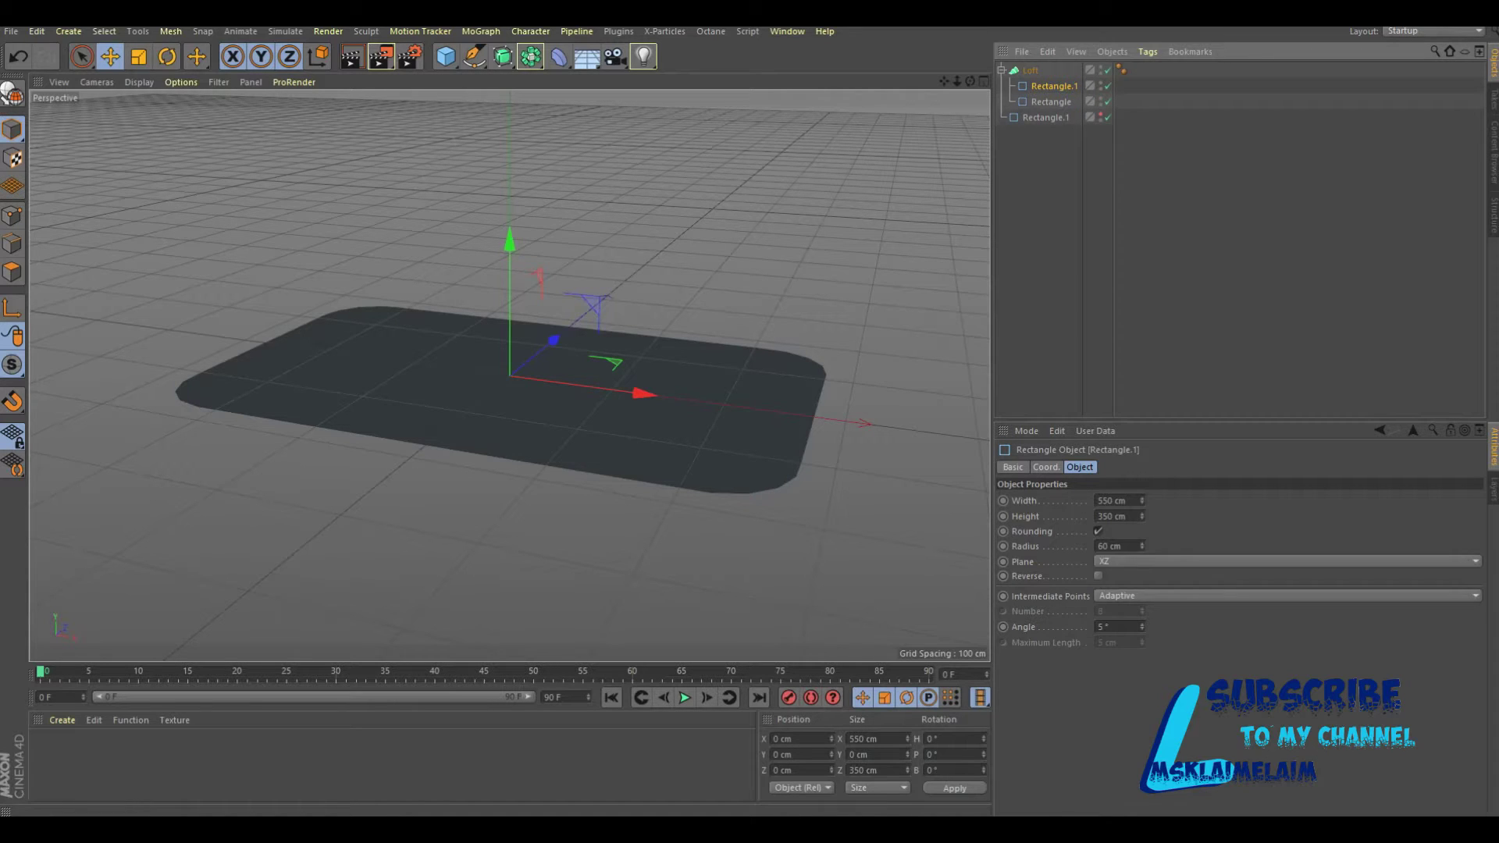
Raise the rectangle copy to Y 10 cm, giving the loft 10 cm thickness.
double_click(781, 755)
type("10")
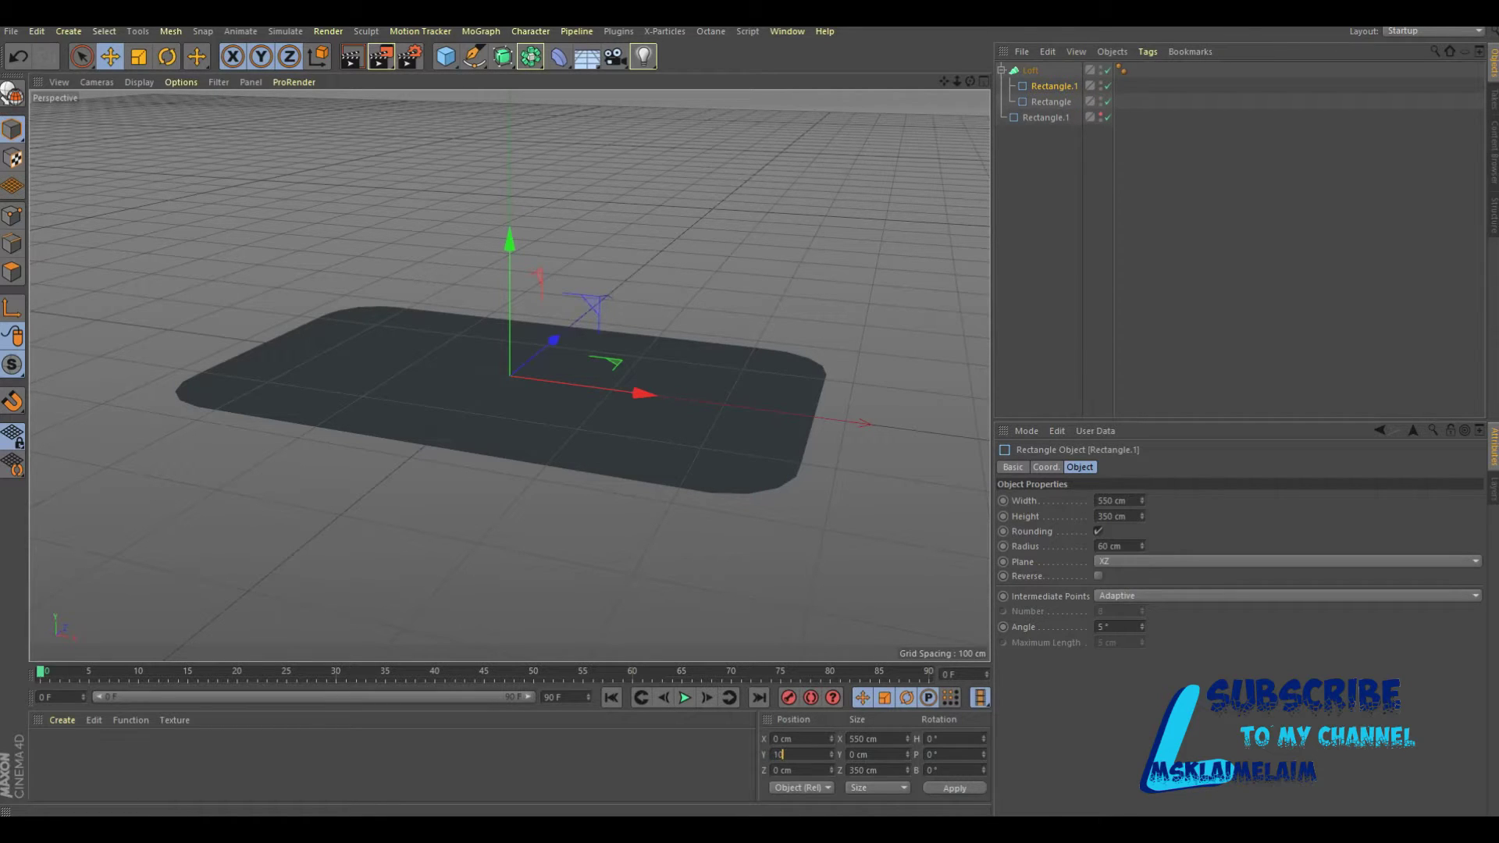
key("Return")
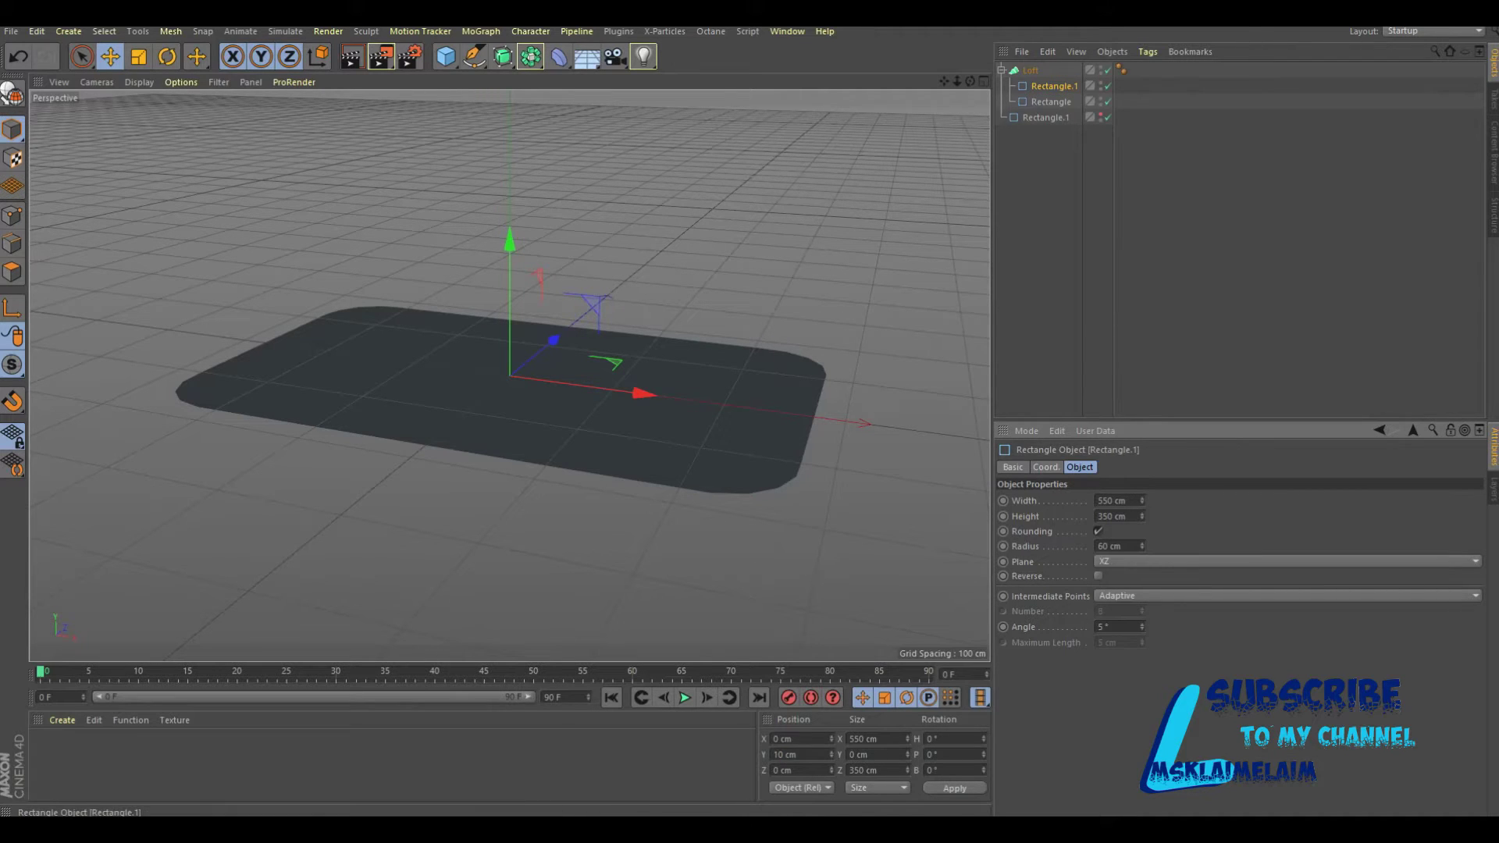
key("ctrl+z")
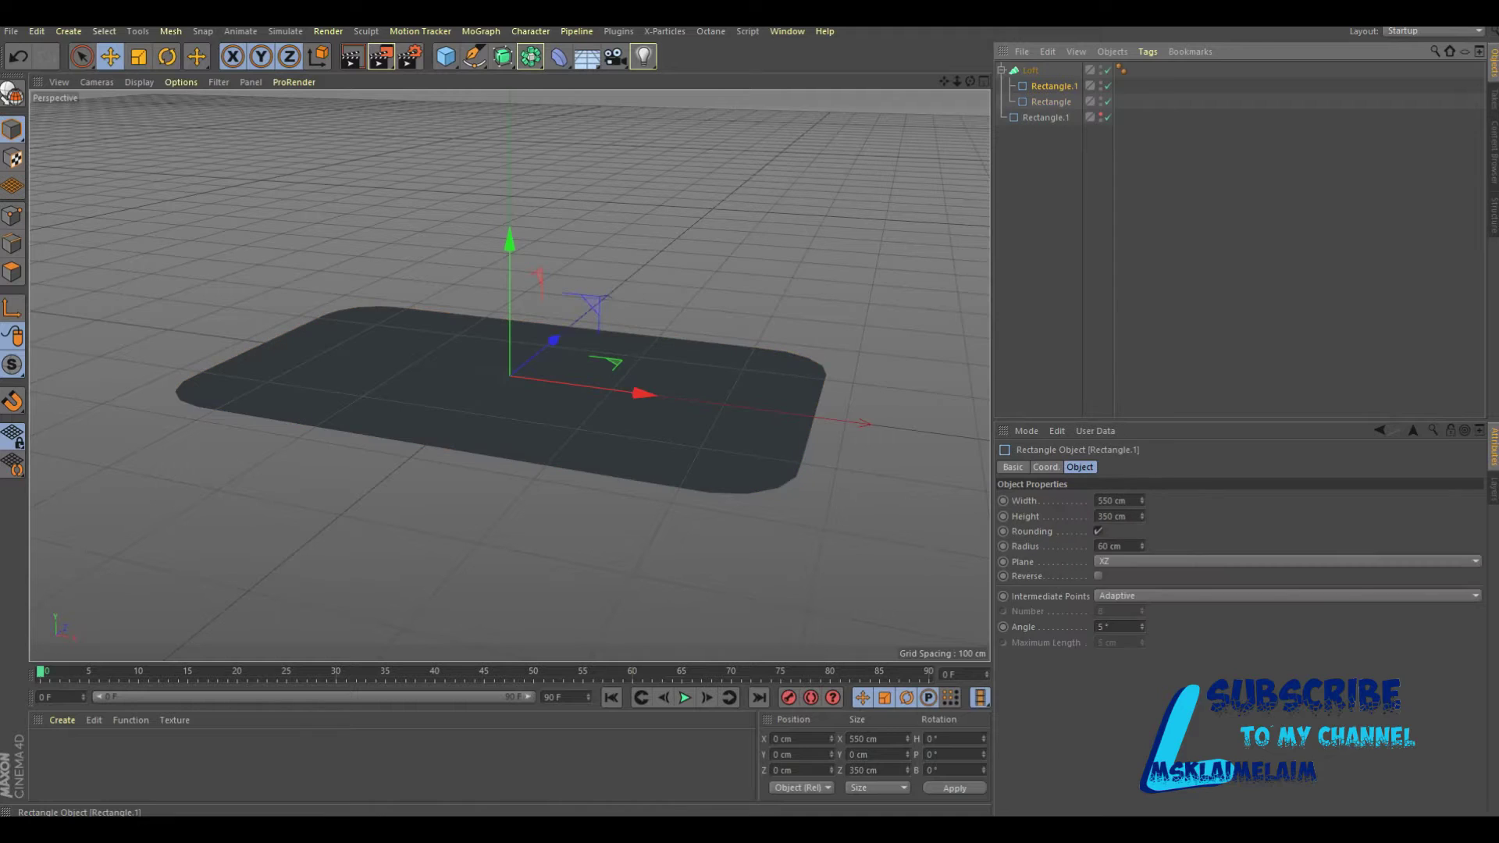
left_click(782, 754)
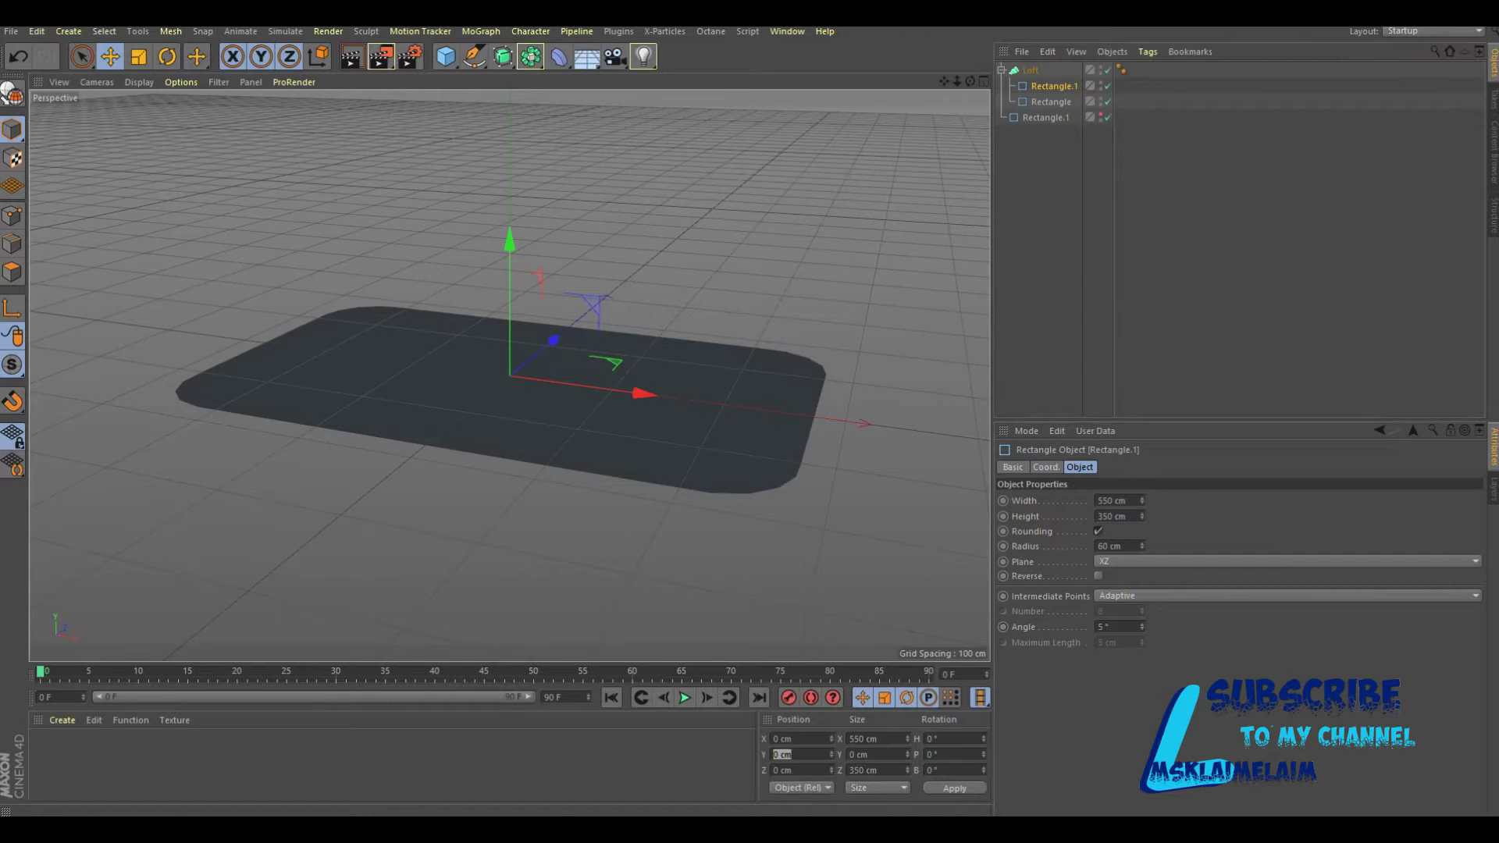
type("10")
key("Return")
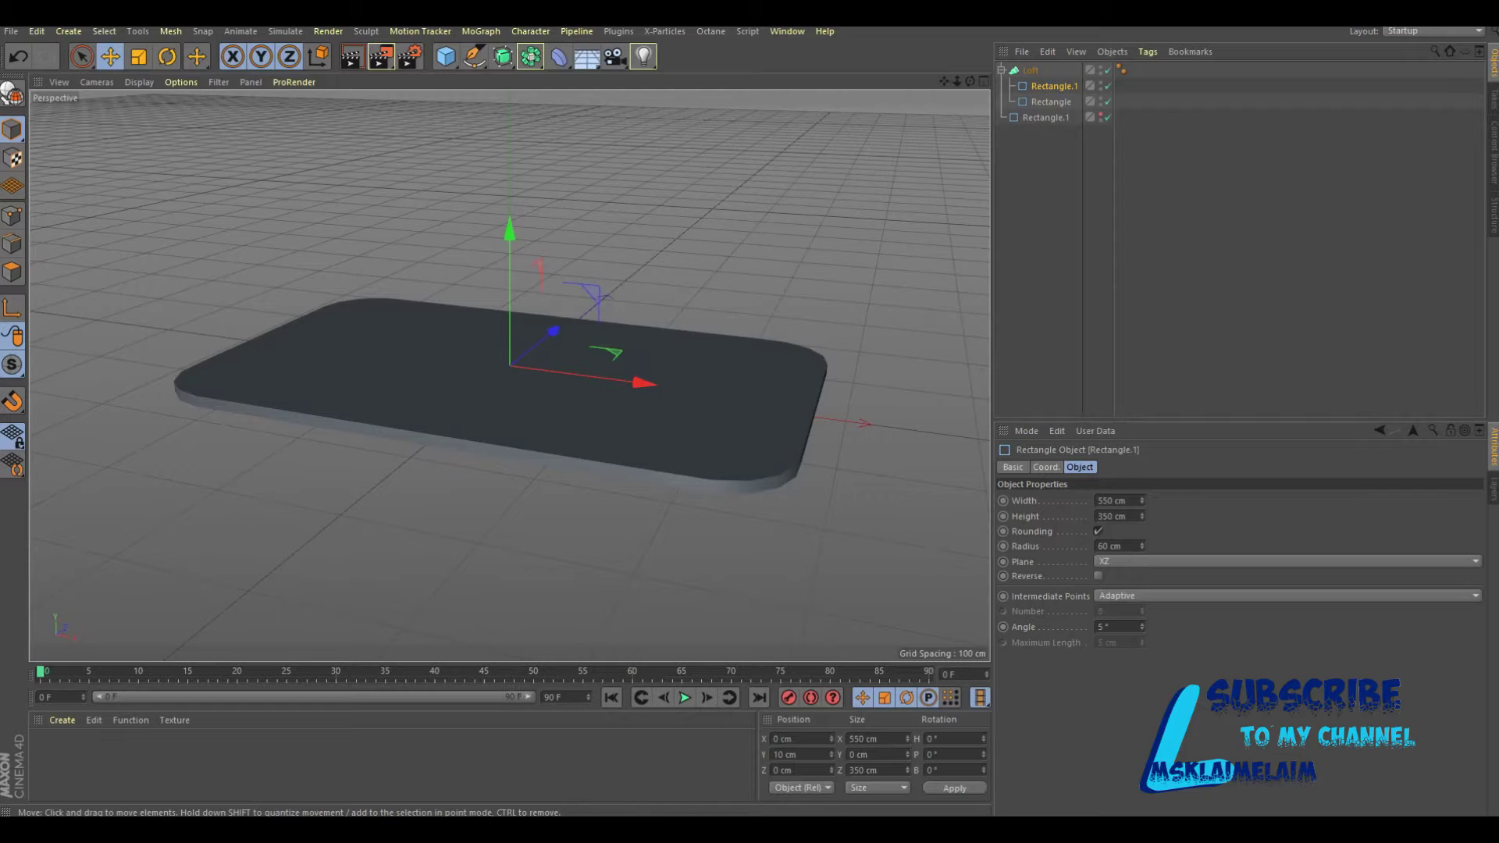
left_click(1029, 70)
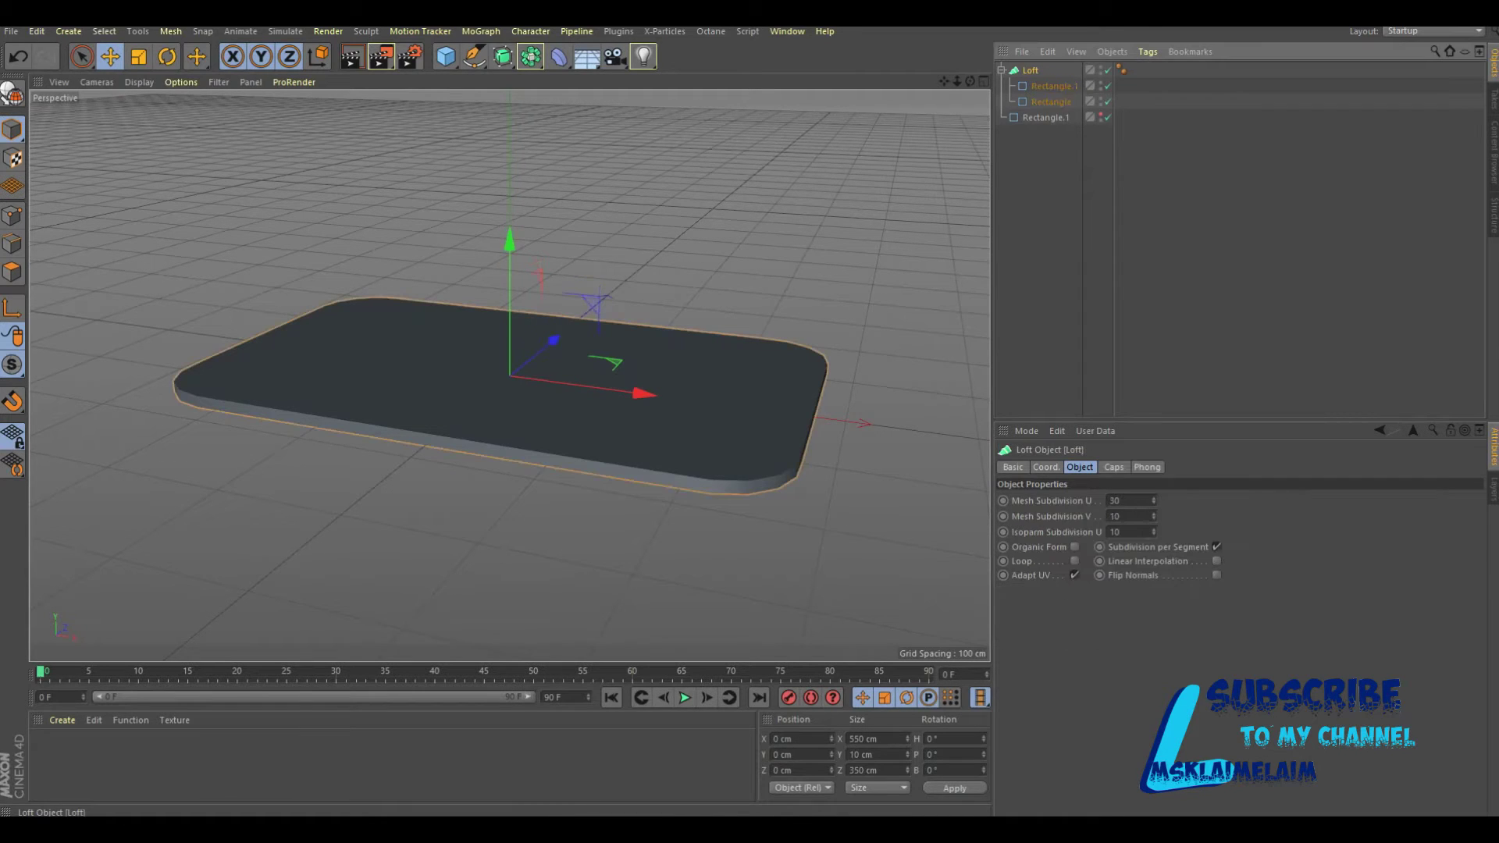
Create material Mat with the hockey rink image as its Color texture.
left_click(63, 719)
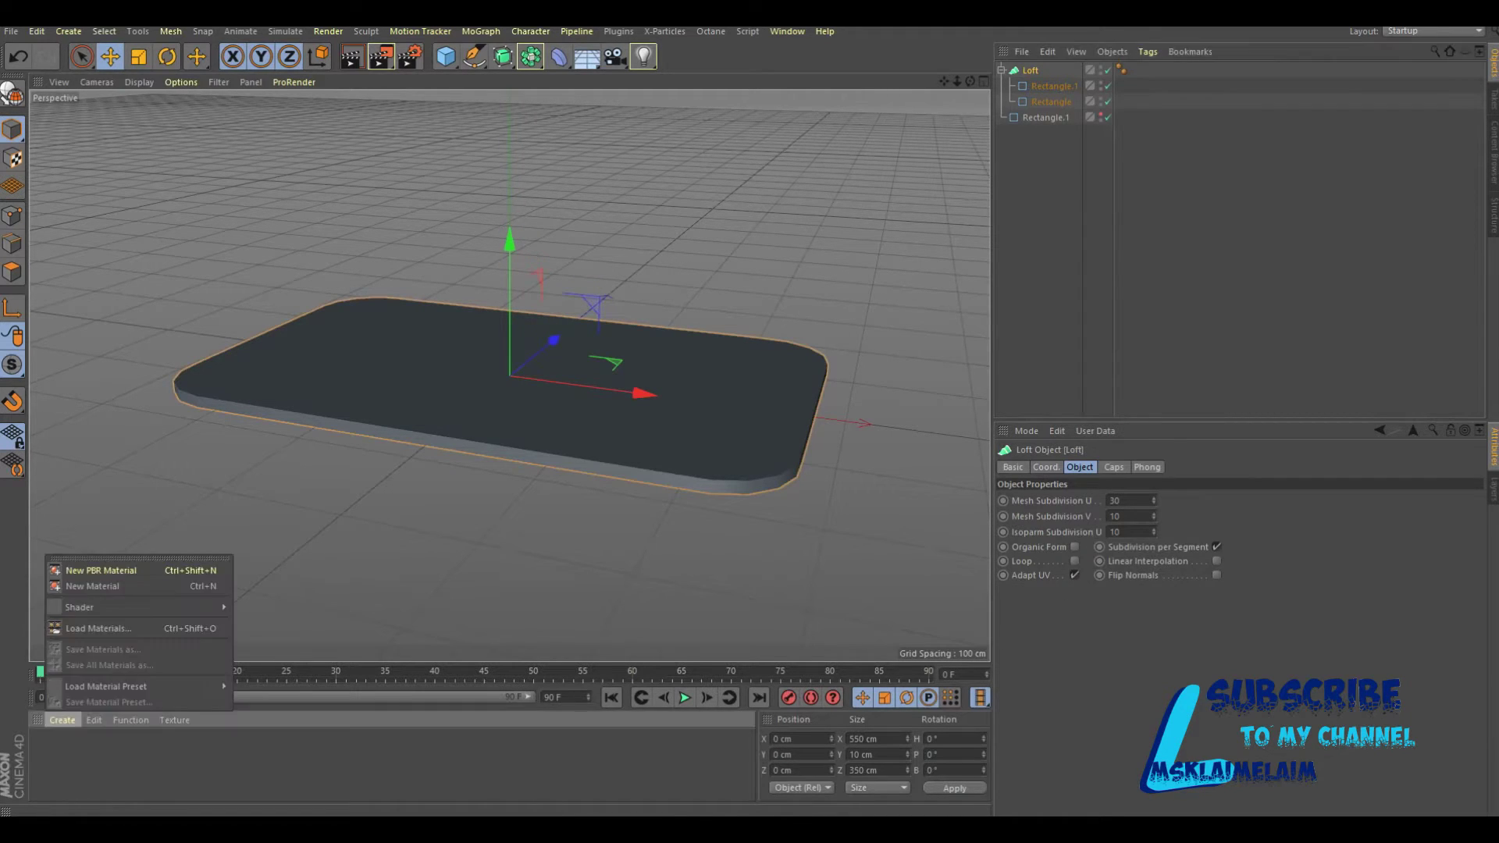
left_click(92, 586)
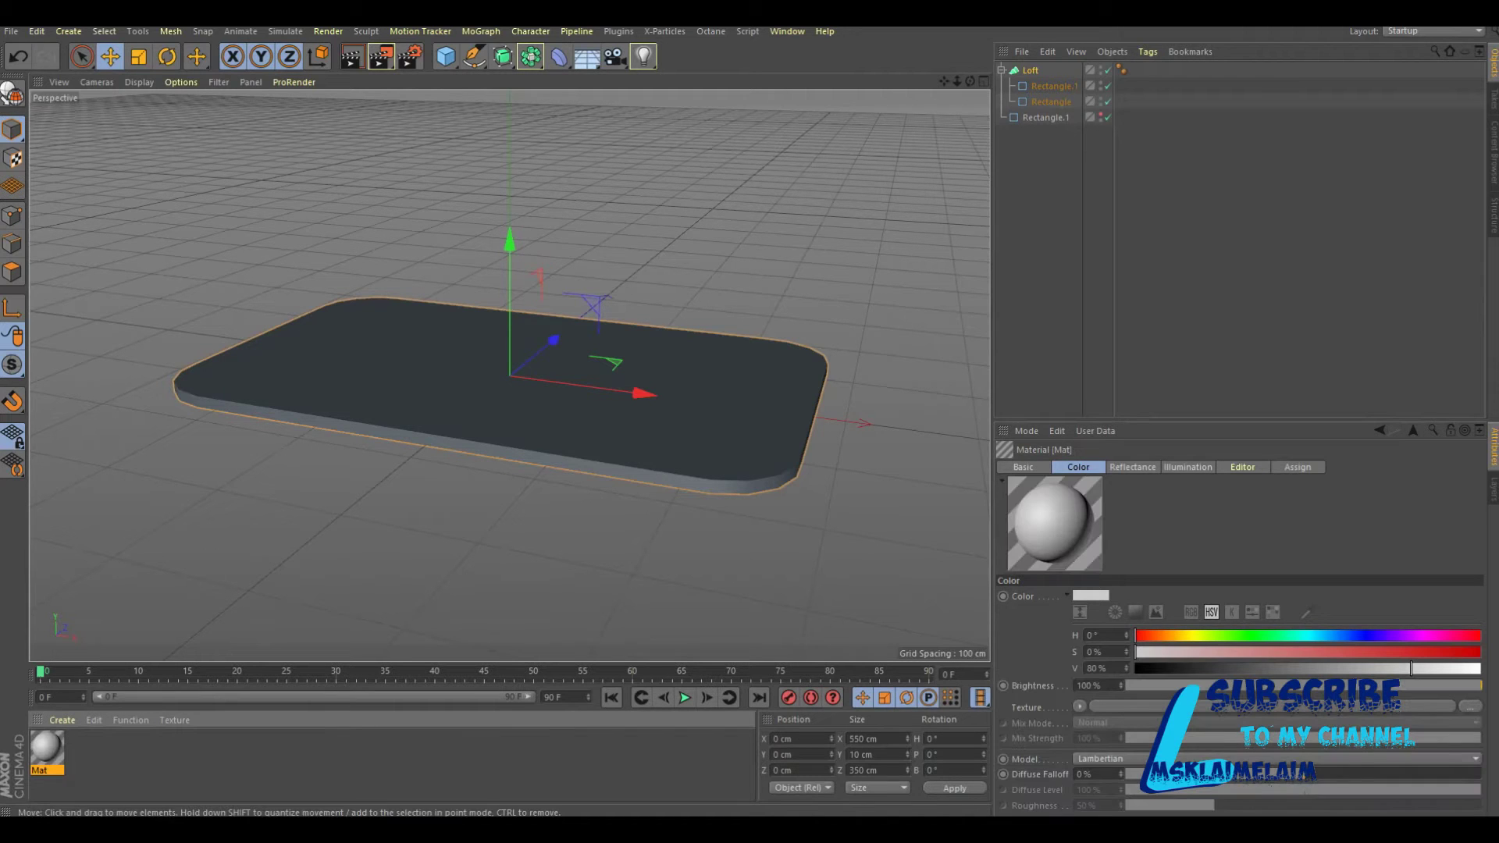
double_click(46, 748)
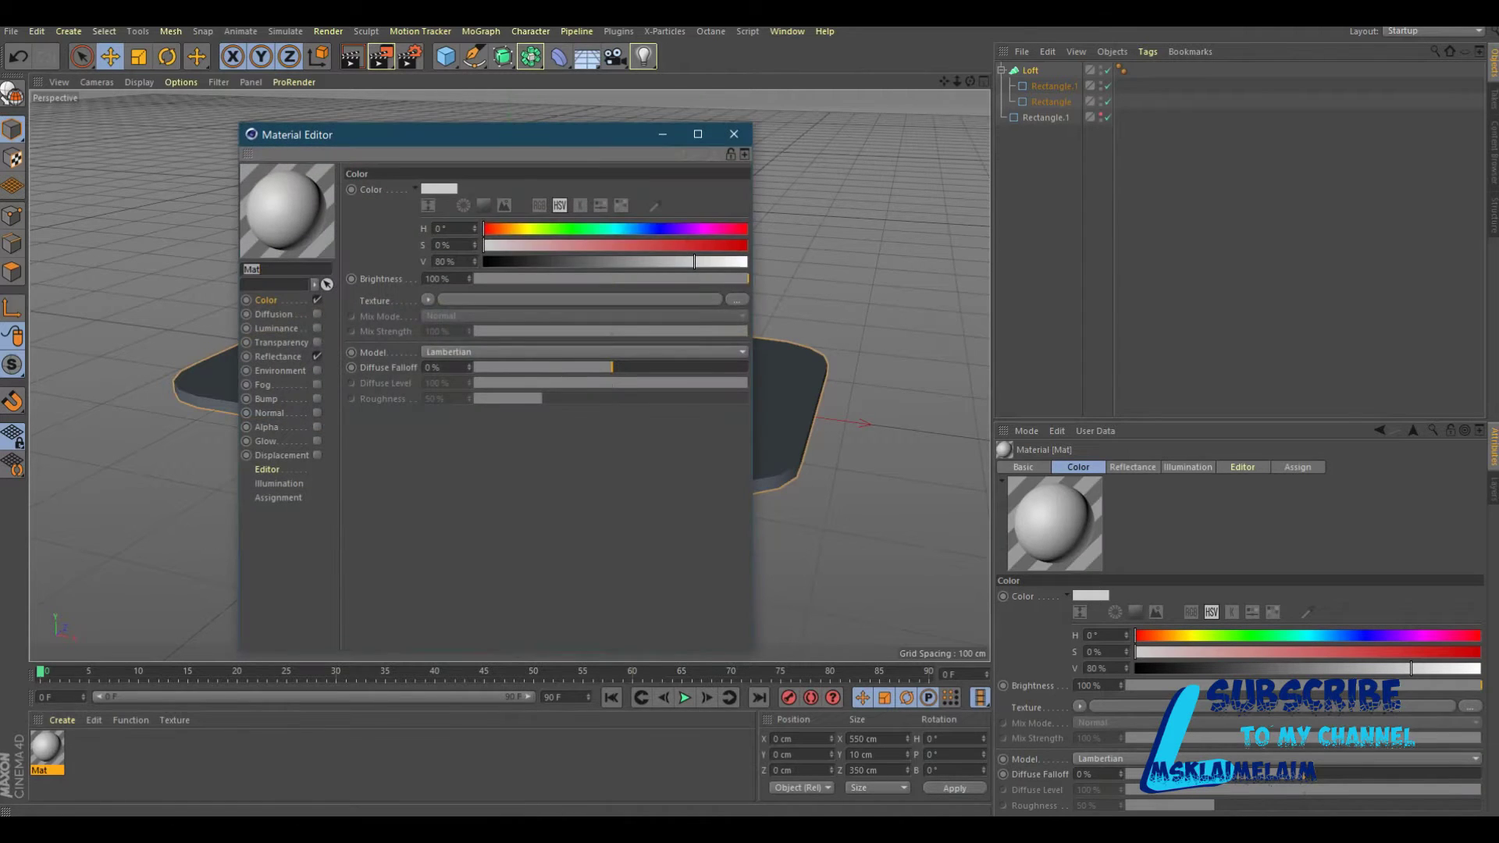
key("Return")
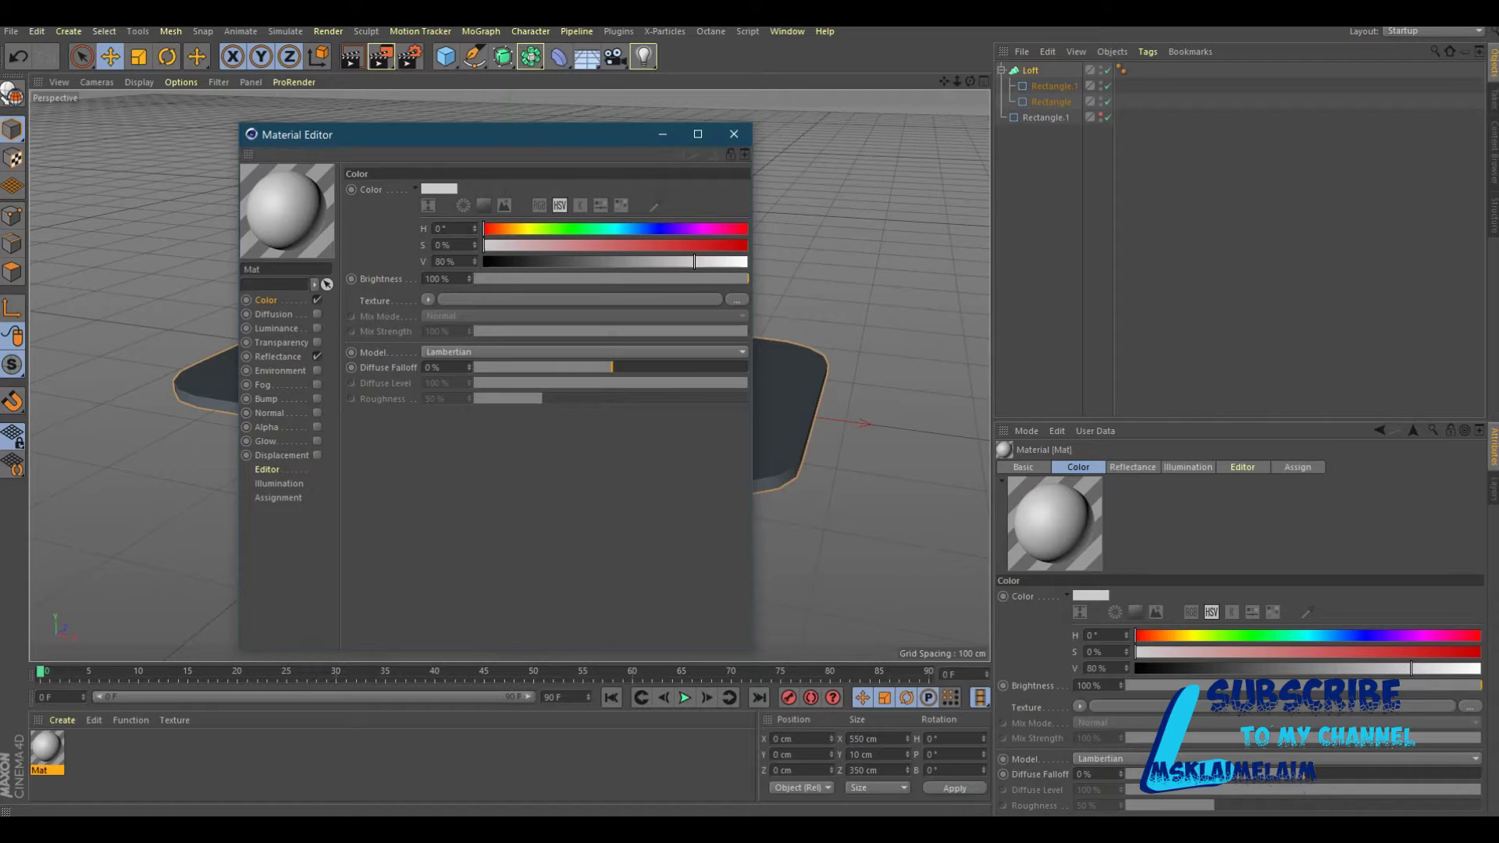
left_click(736, 300)
left_click(595, 304)
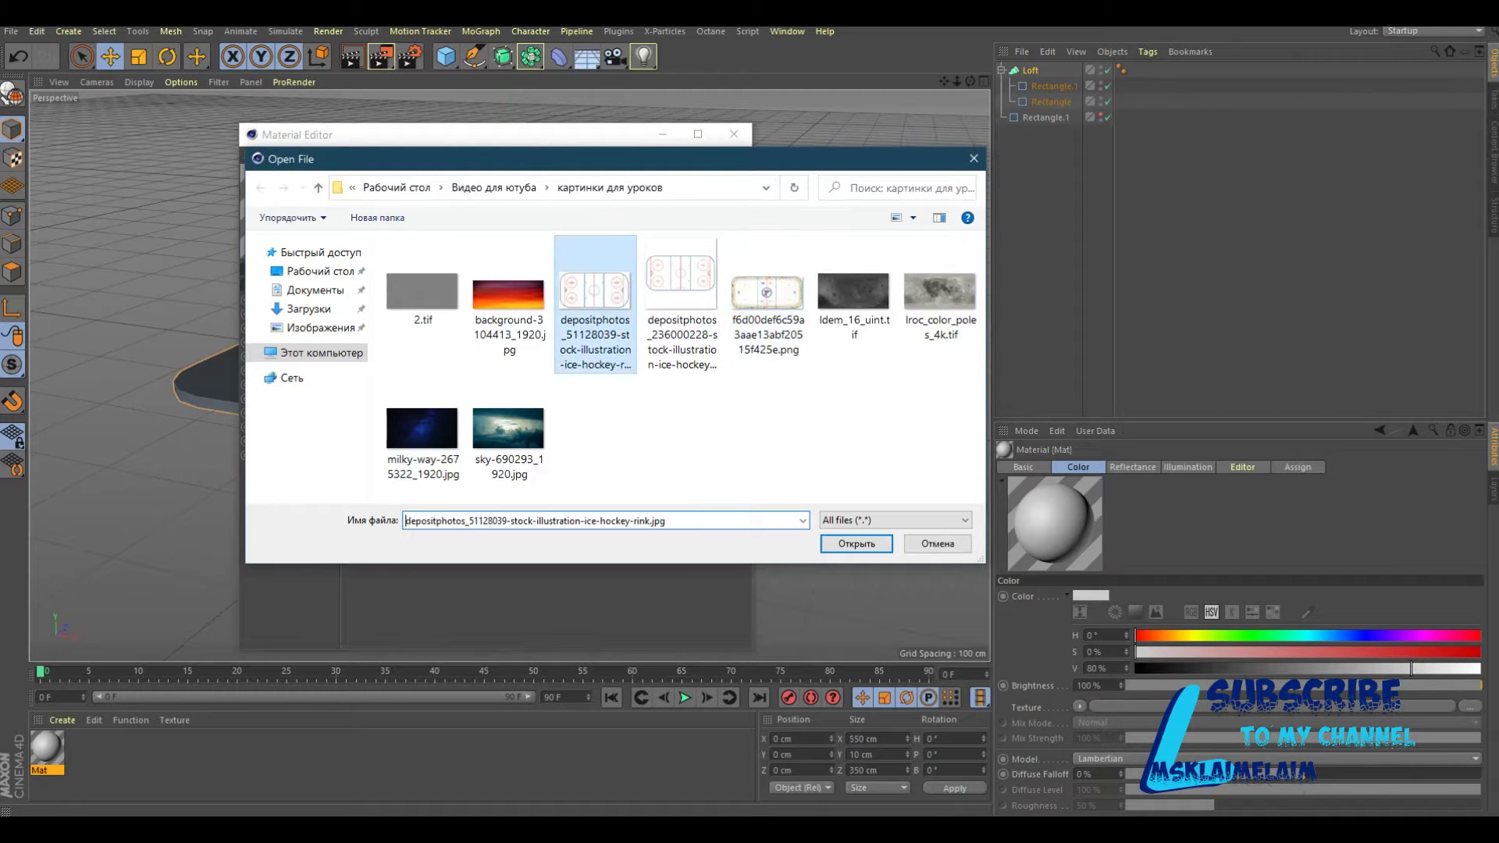
left_click(856, 544)
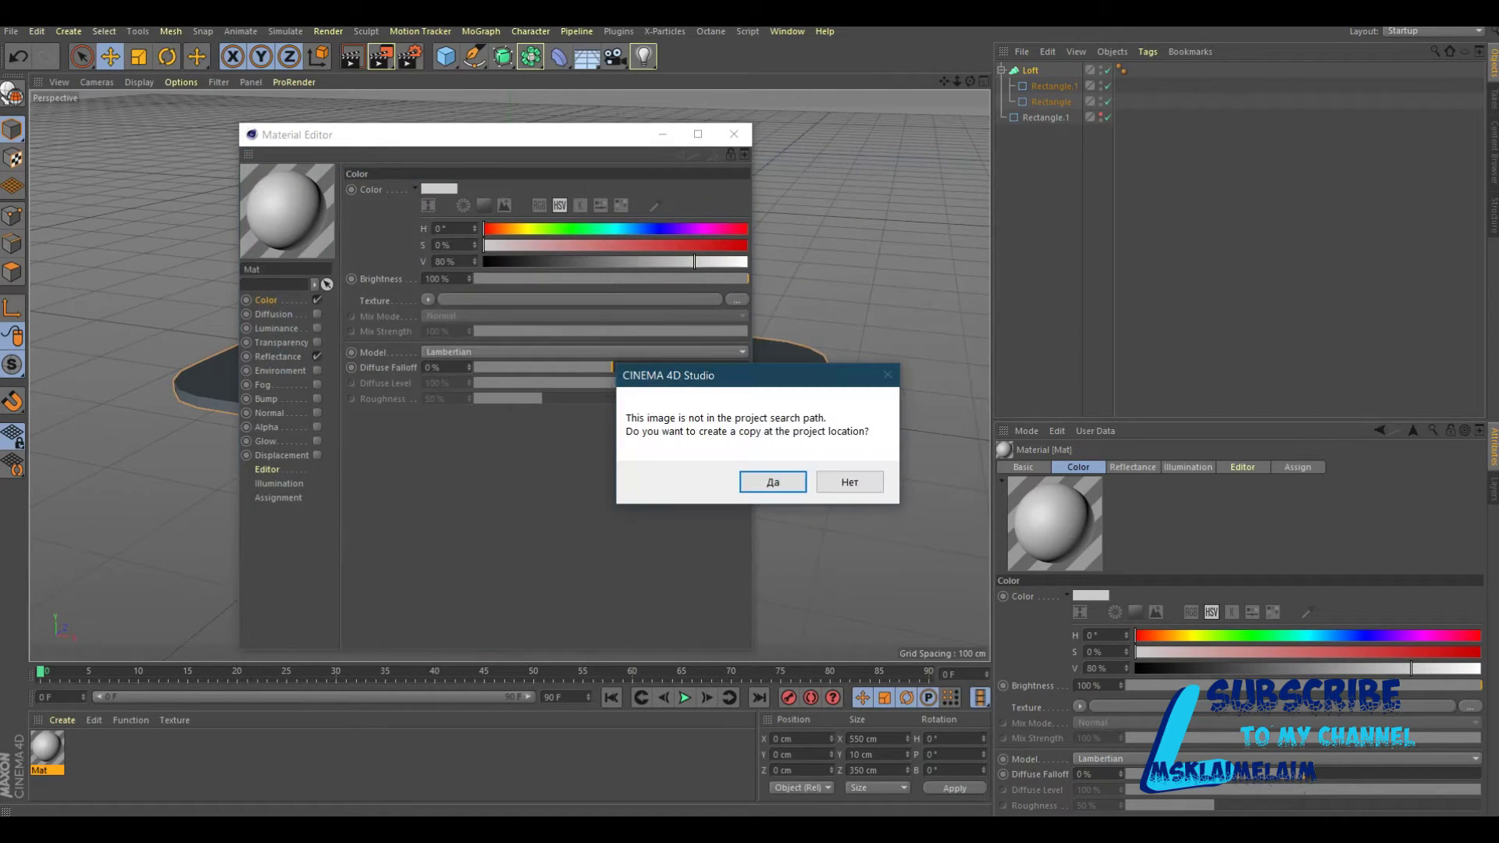
left_click(849, 479)
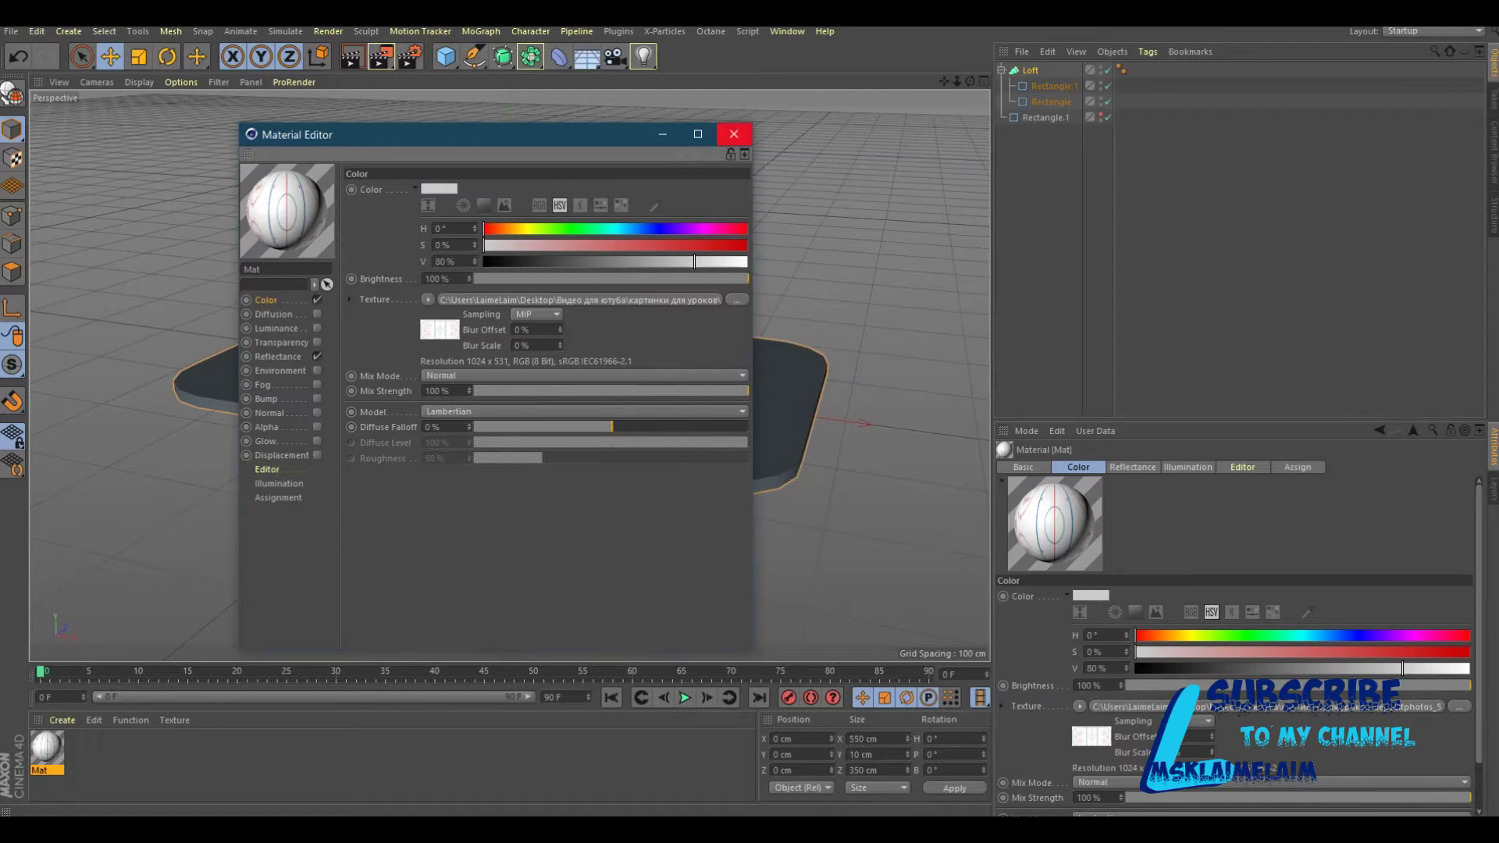
Apply Mat to the Loft and close the Material Editor.
left_click_drag(540, 129, 1113, 300)
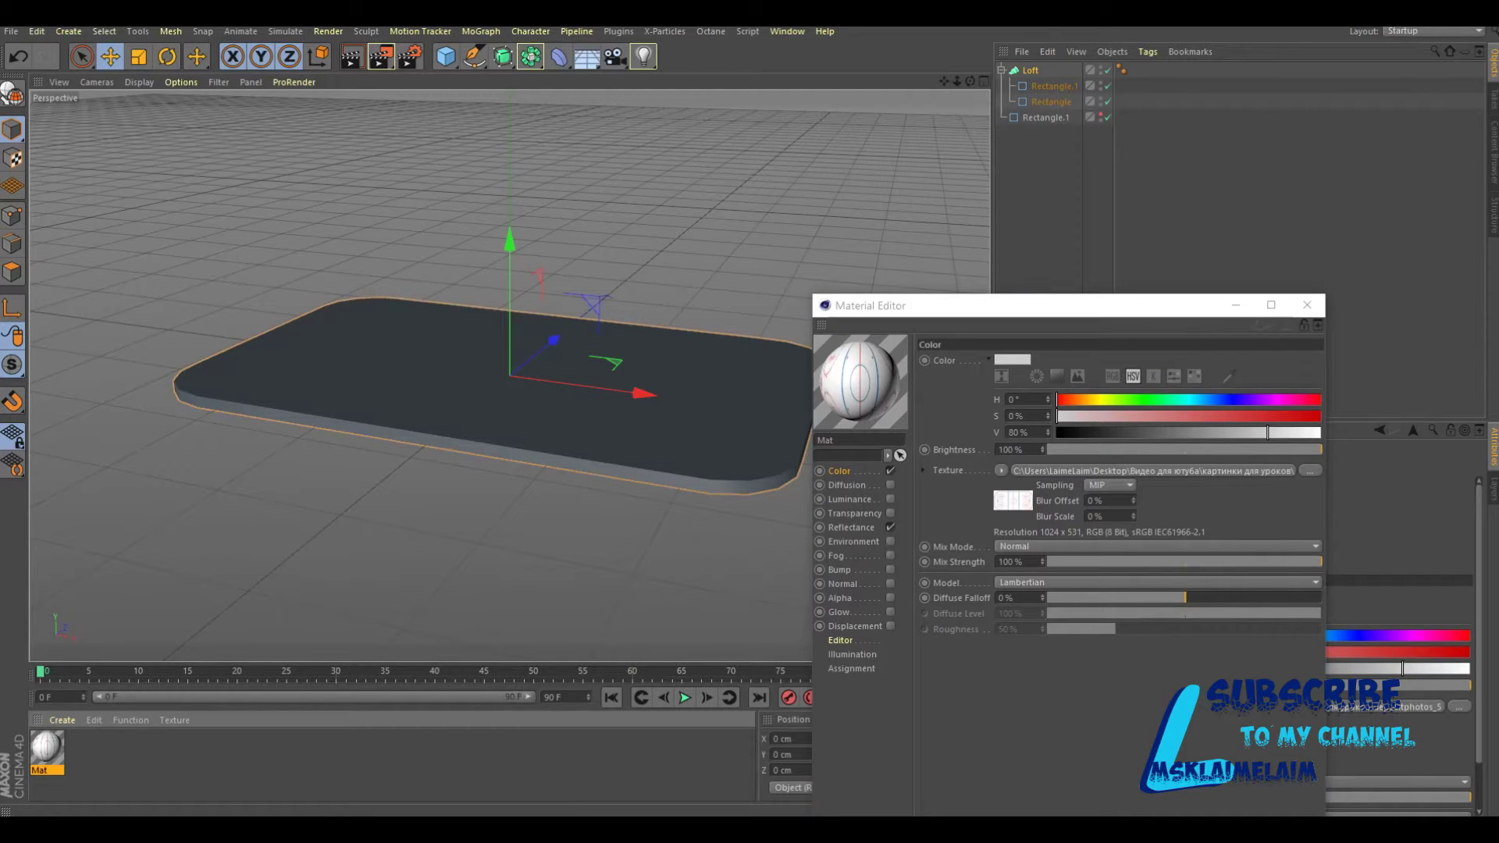
left_click_drag(47, 749, 469, 390)
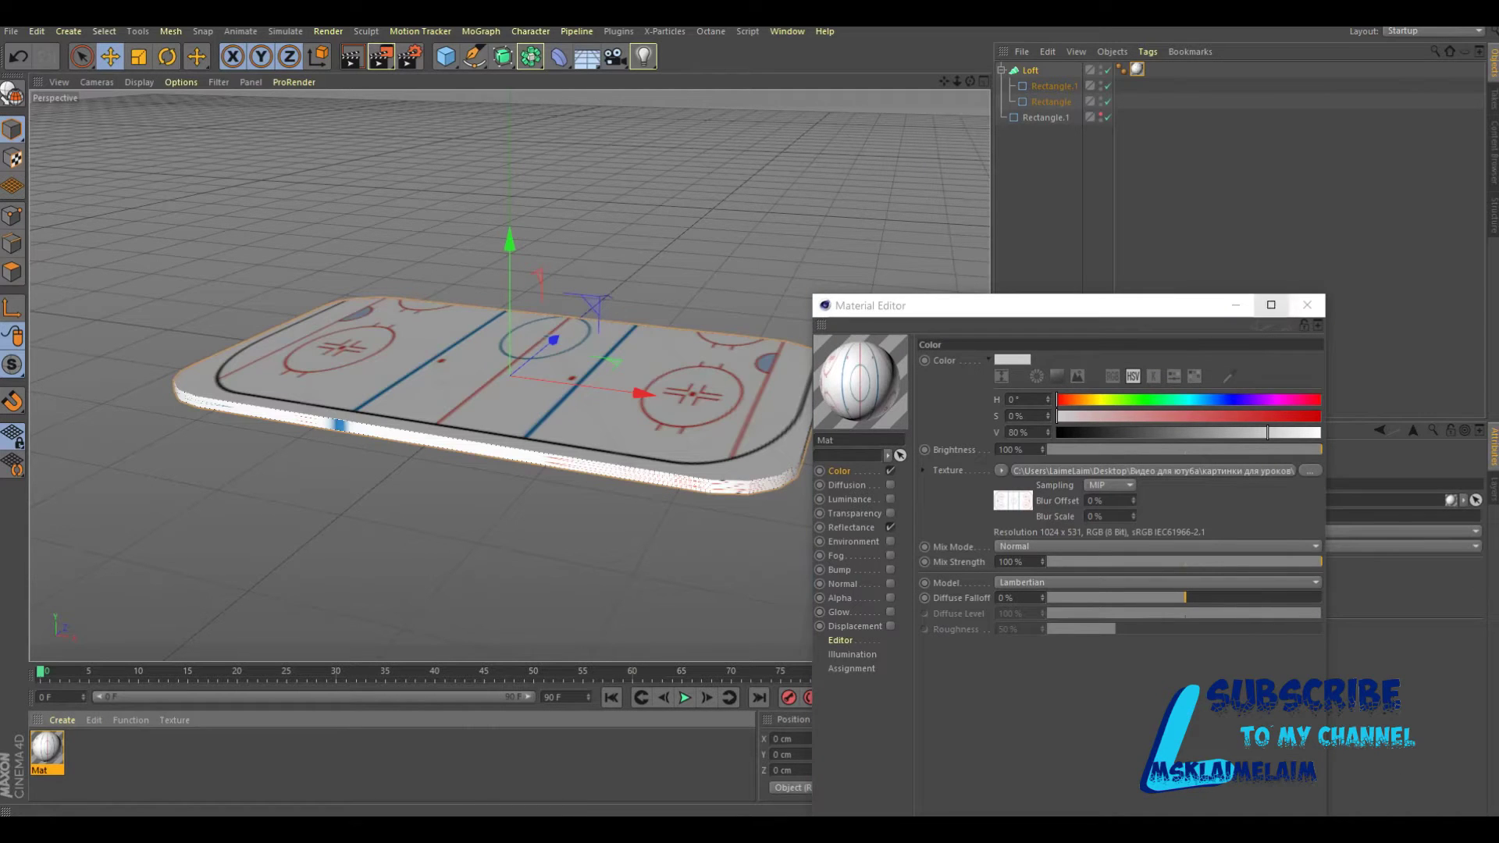
left_click(1307, 305)
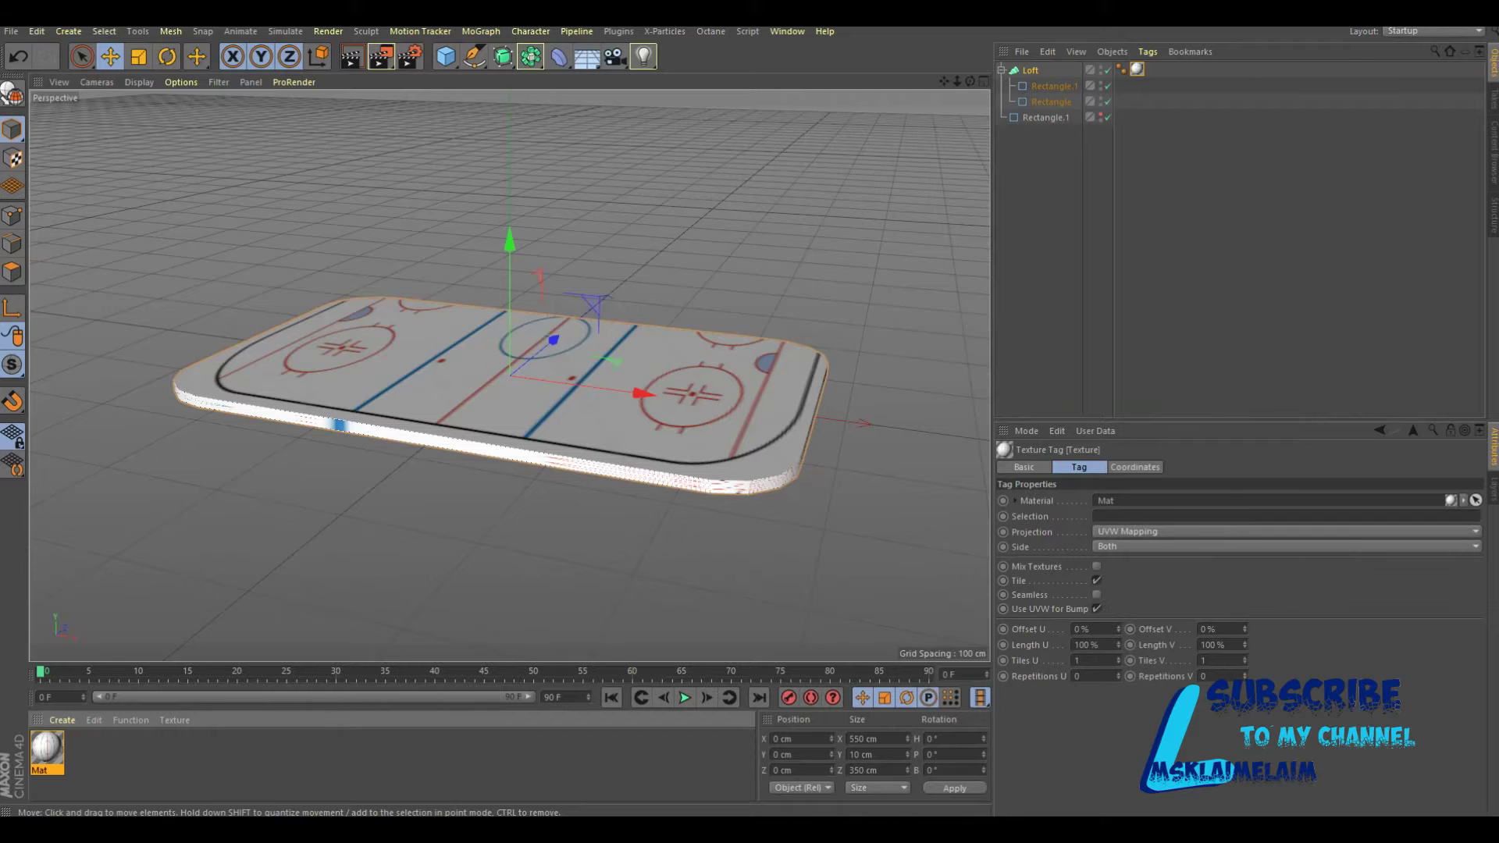
Preview the render, set the texture tag's Length V to about 64%, and reopen Mat.
left_click_drag(969, 82, 891, 86)
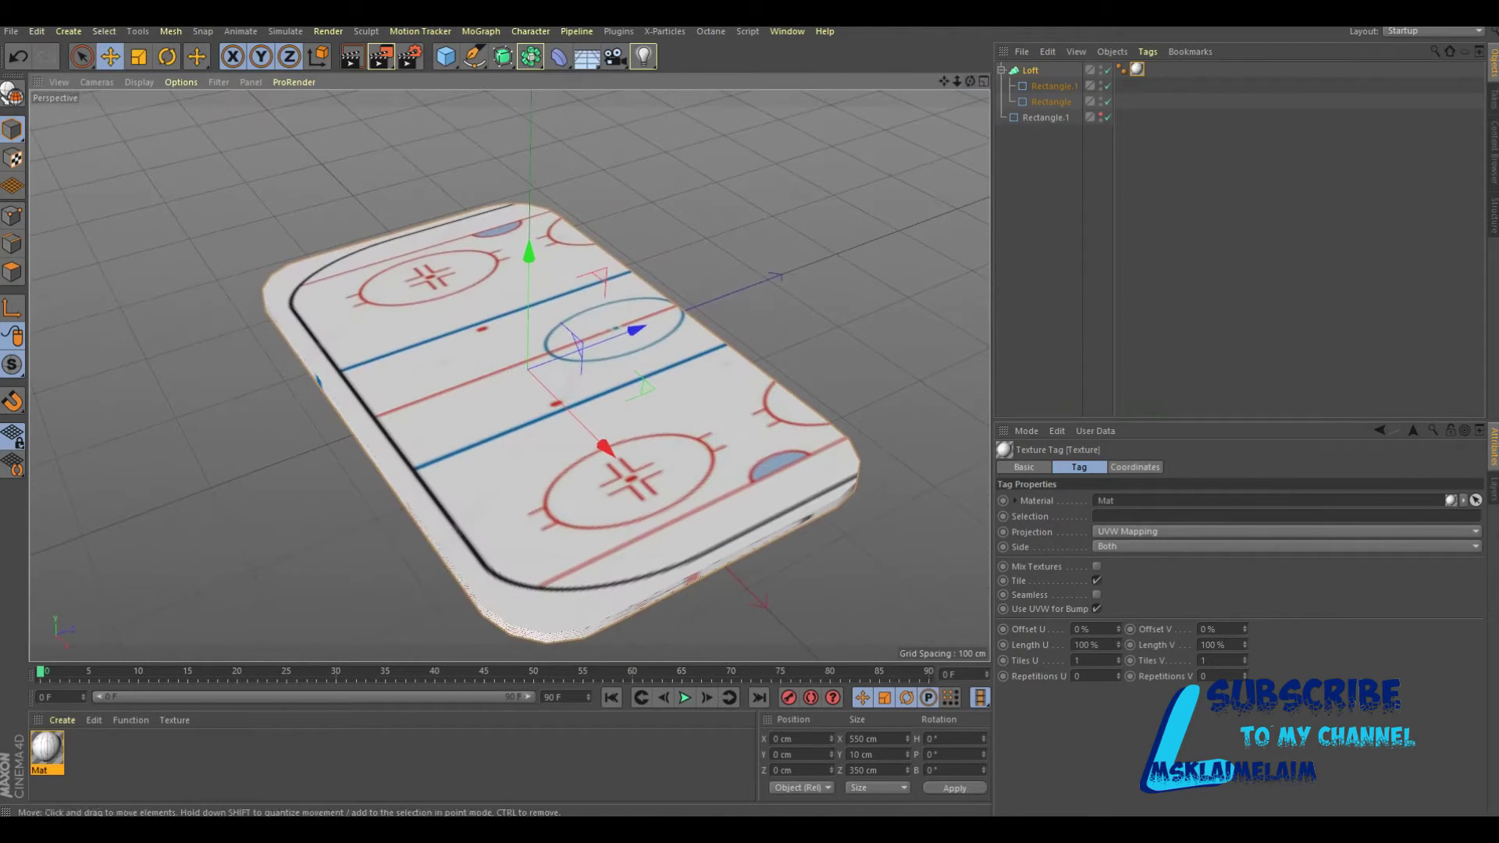
left_click(352, 56)
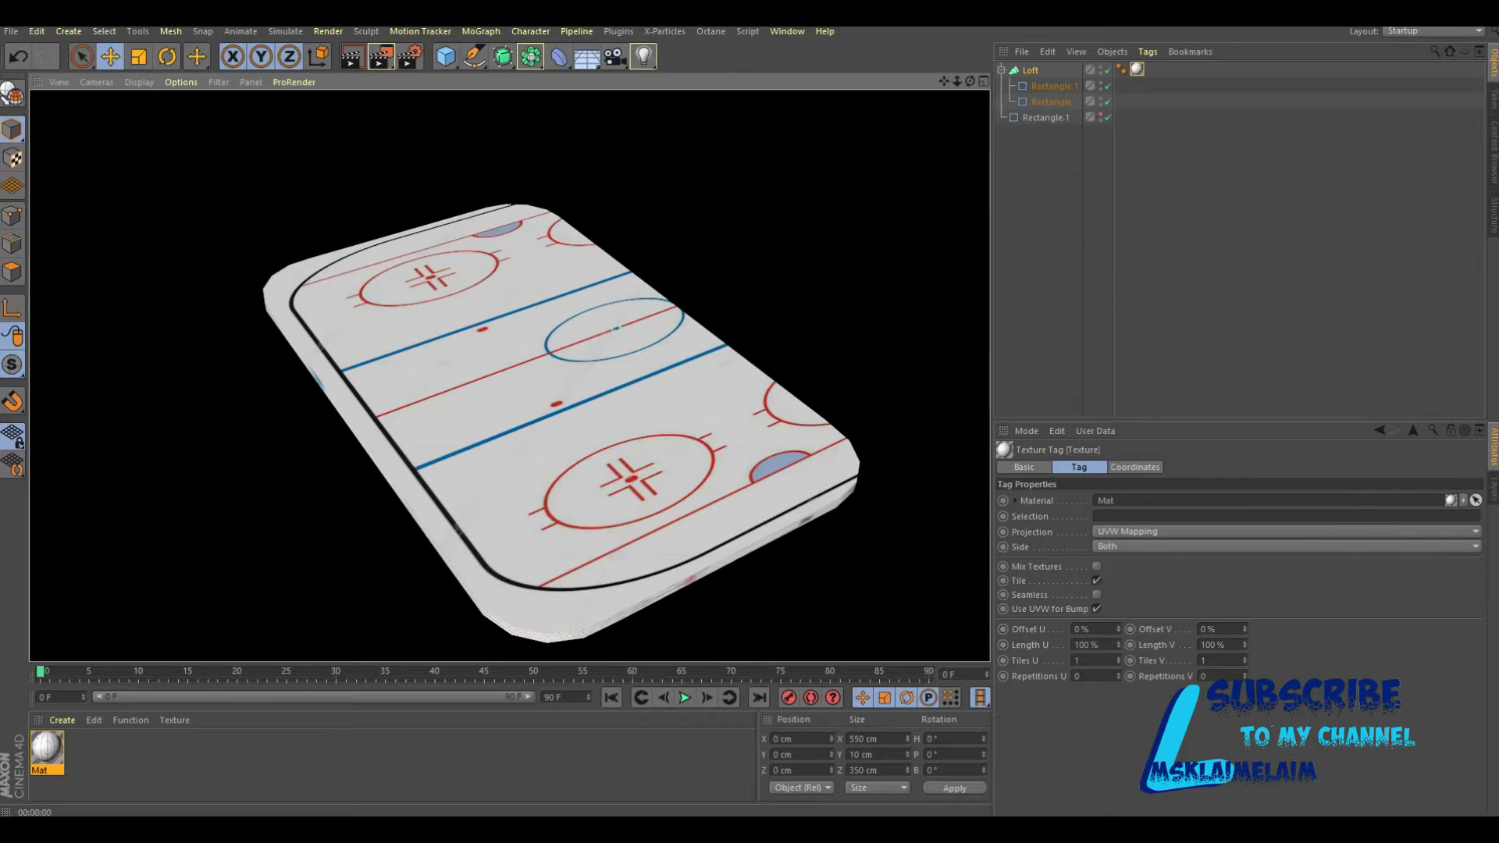
left_click_drag(1245, 644, 1245, 680)
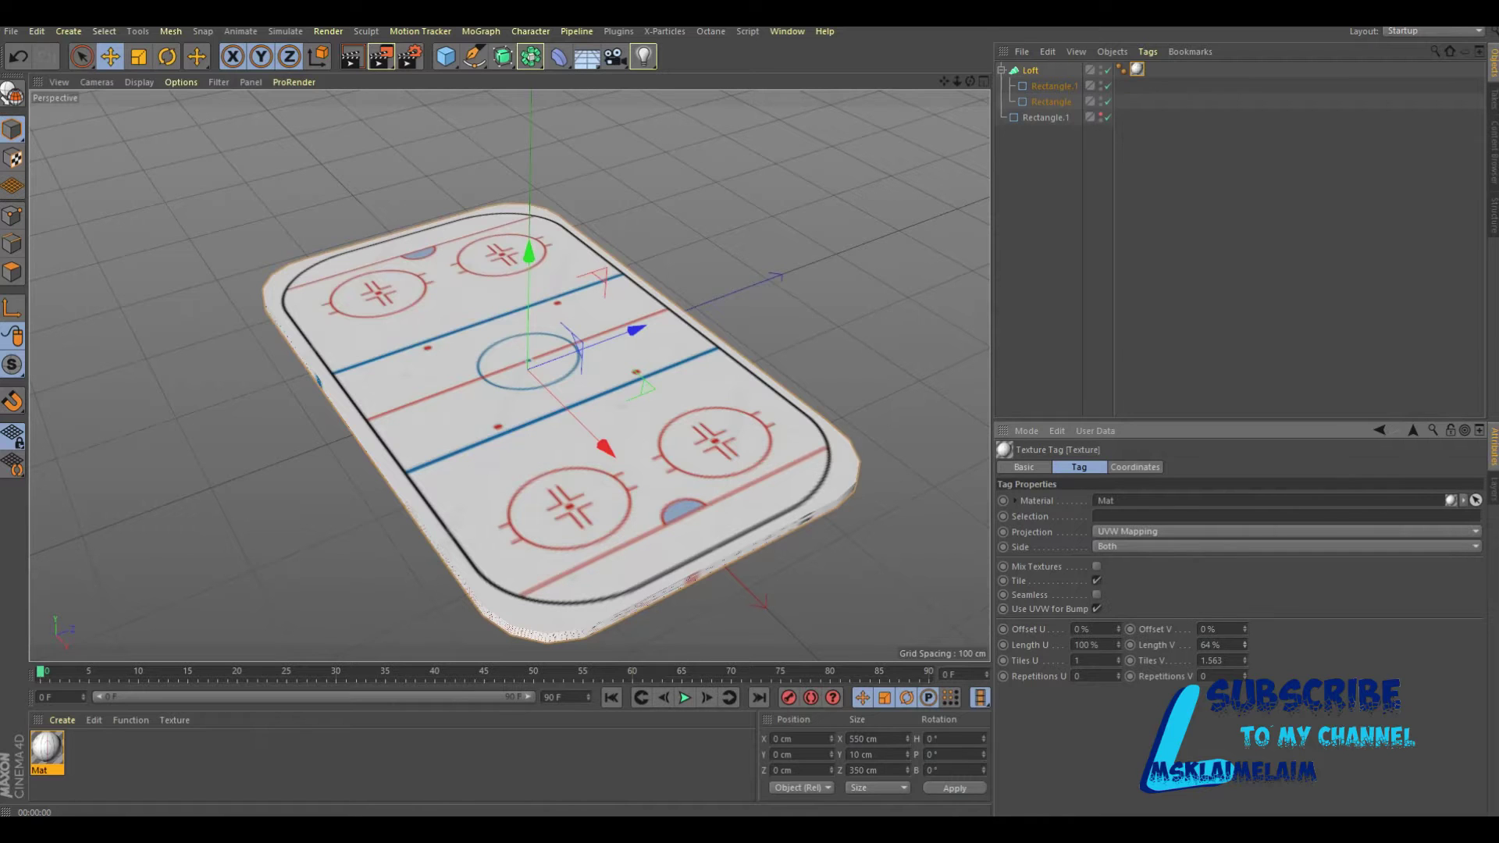
double_click(47, 750)
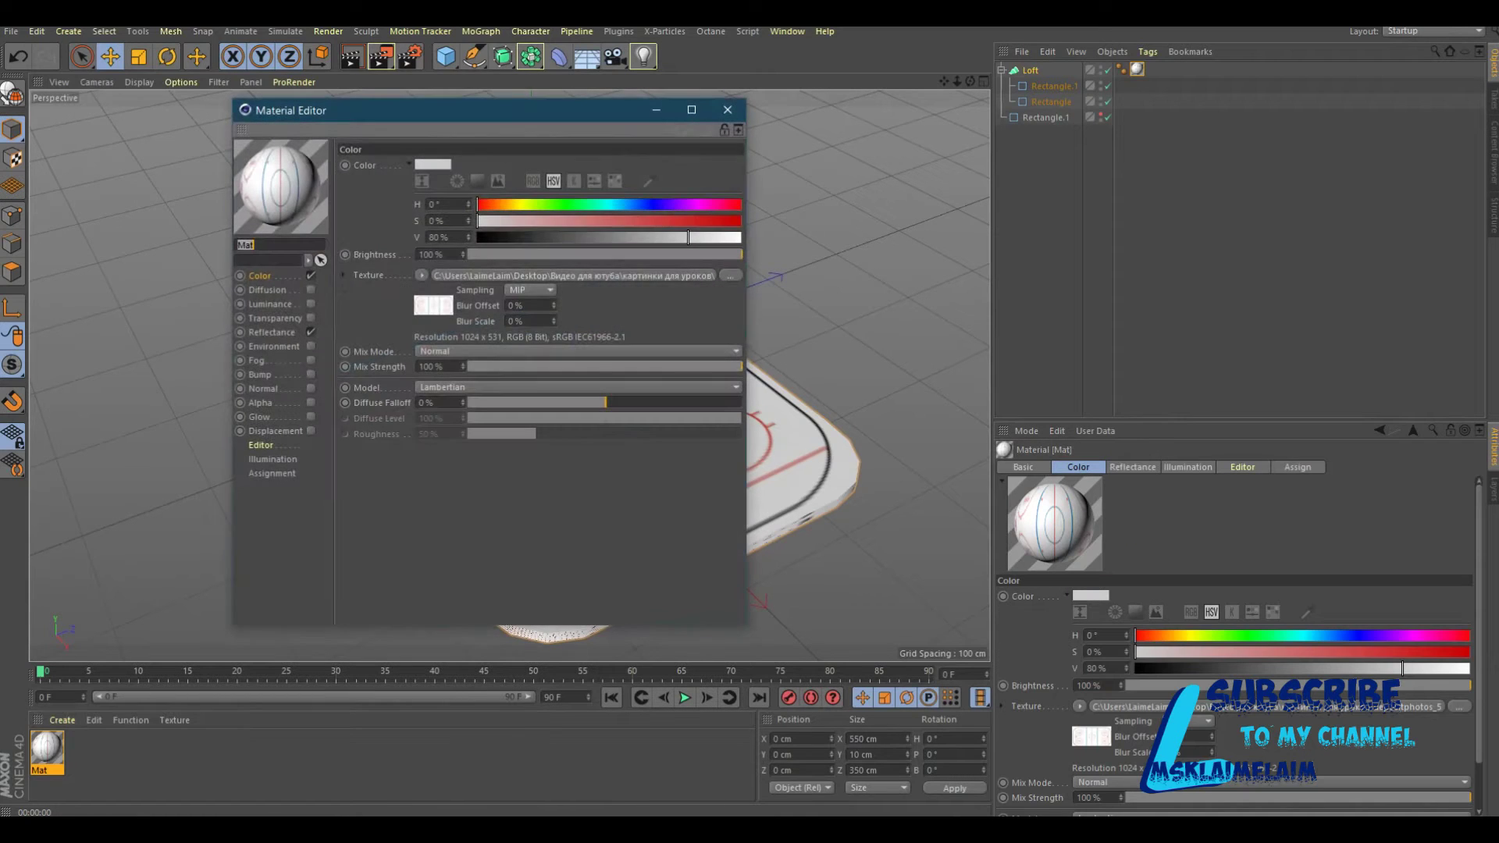
Replace Default Specular with a light cyan Beckmann reflectance layer.
left_click(272, 332)
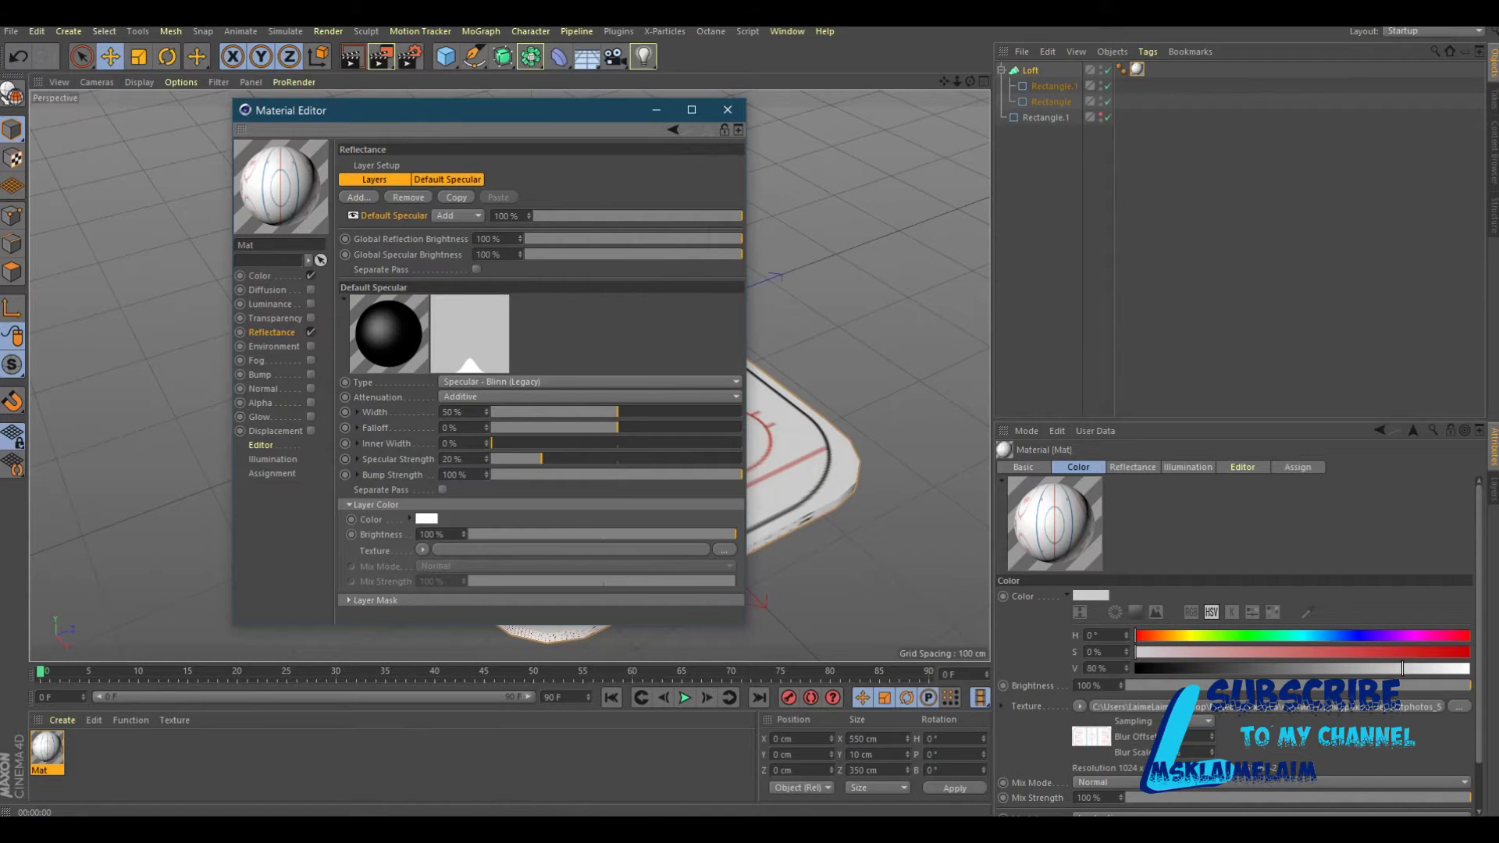
left_click(409, 197)
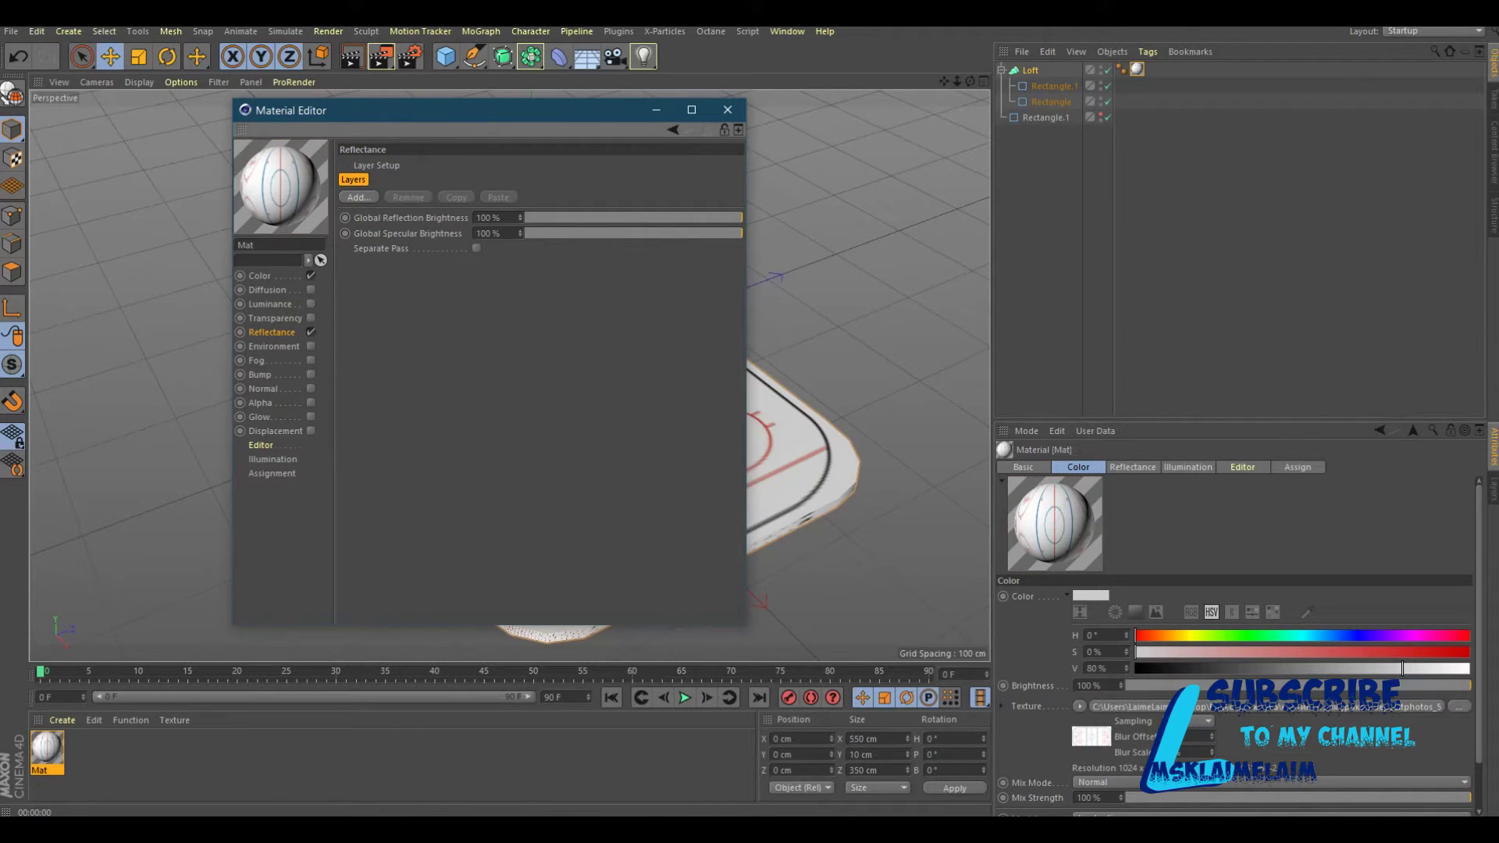
left_click(358, 197)
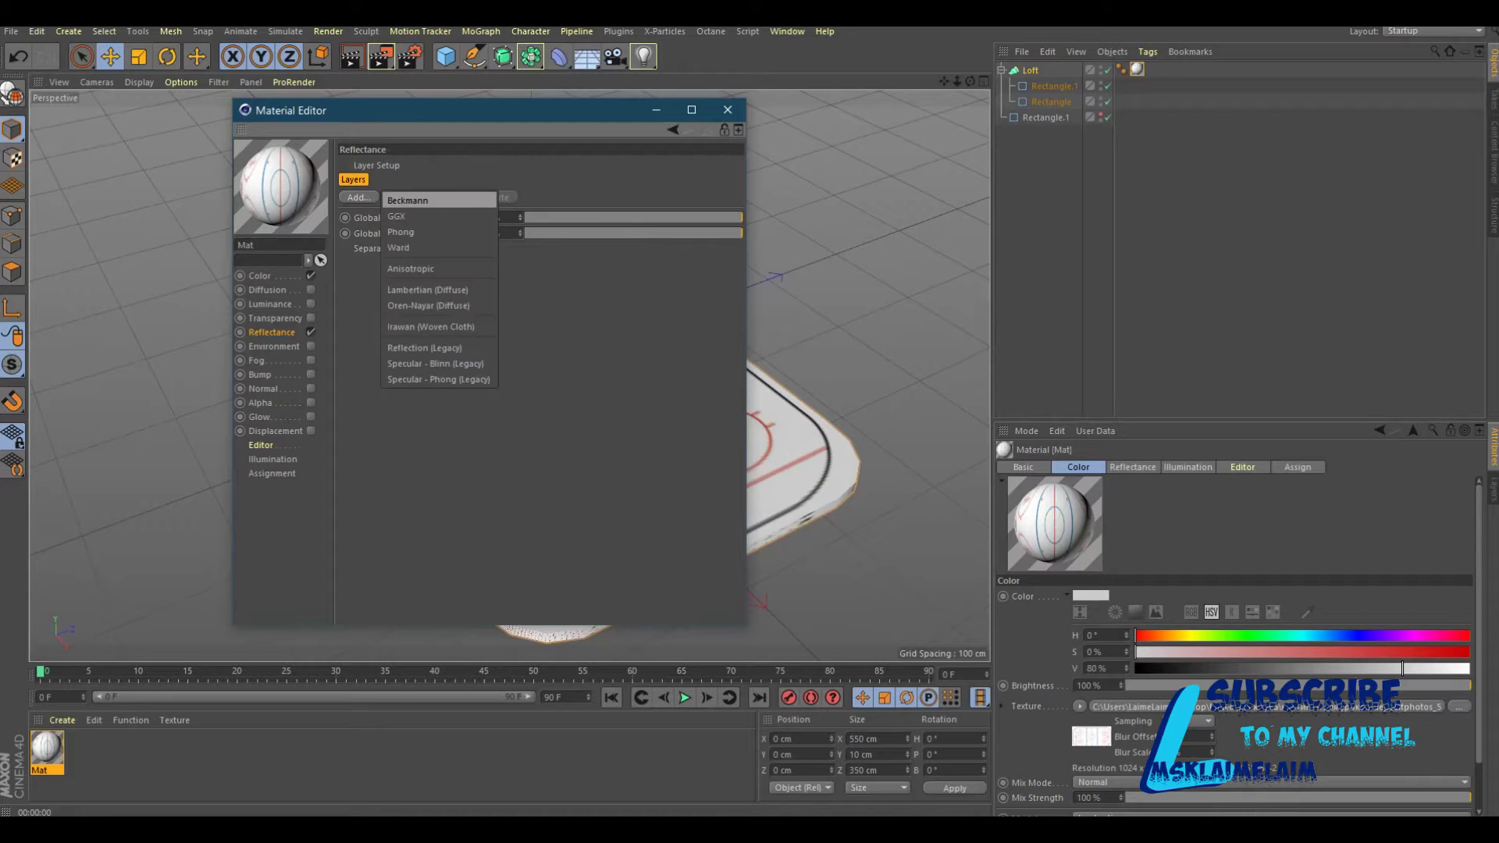
left_click(413, 207)
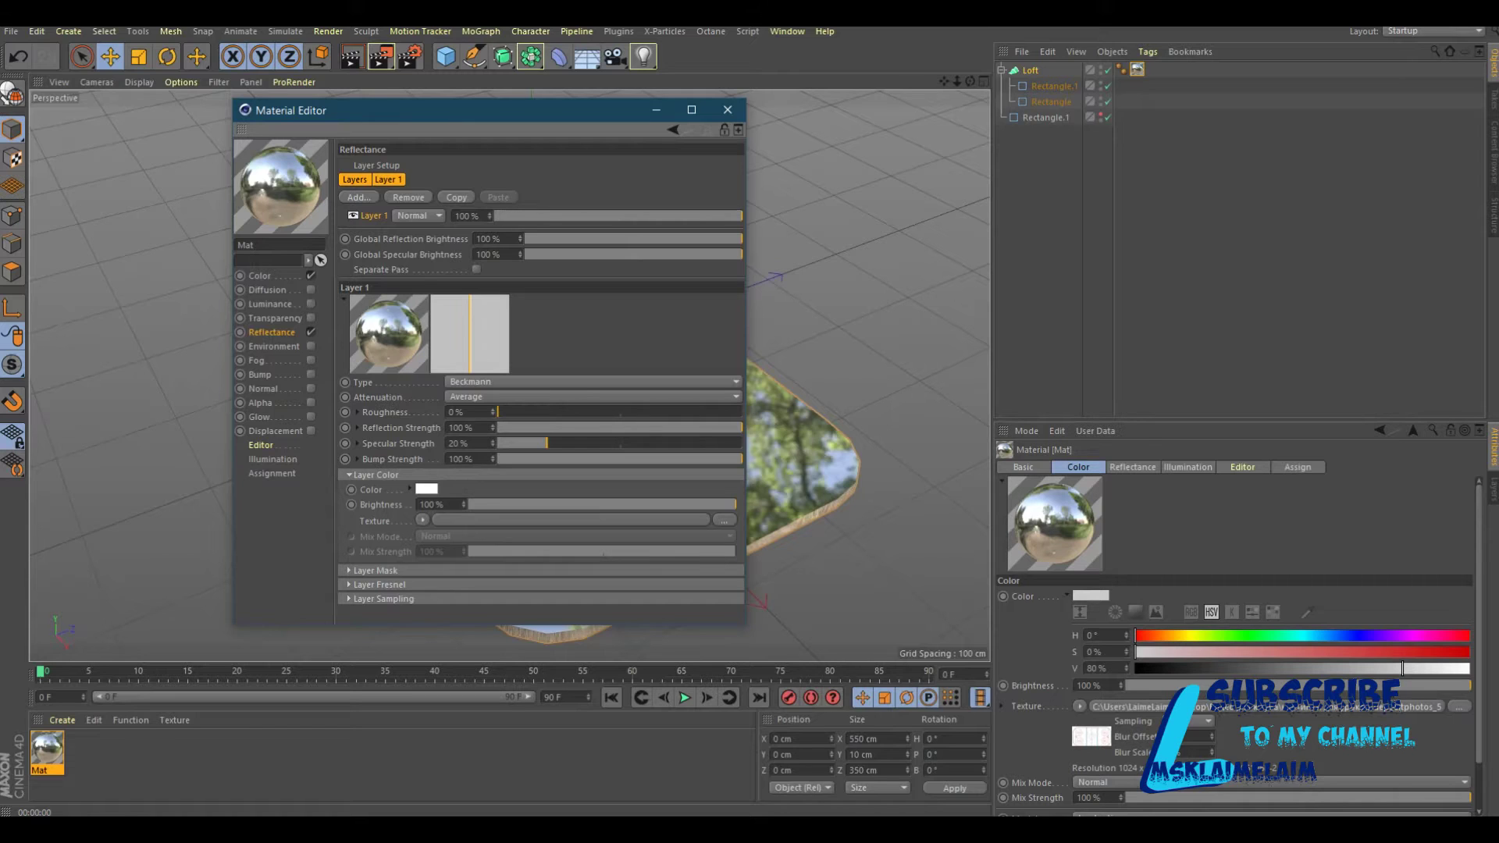
left_click(427, 489)
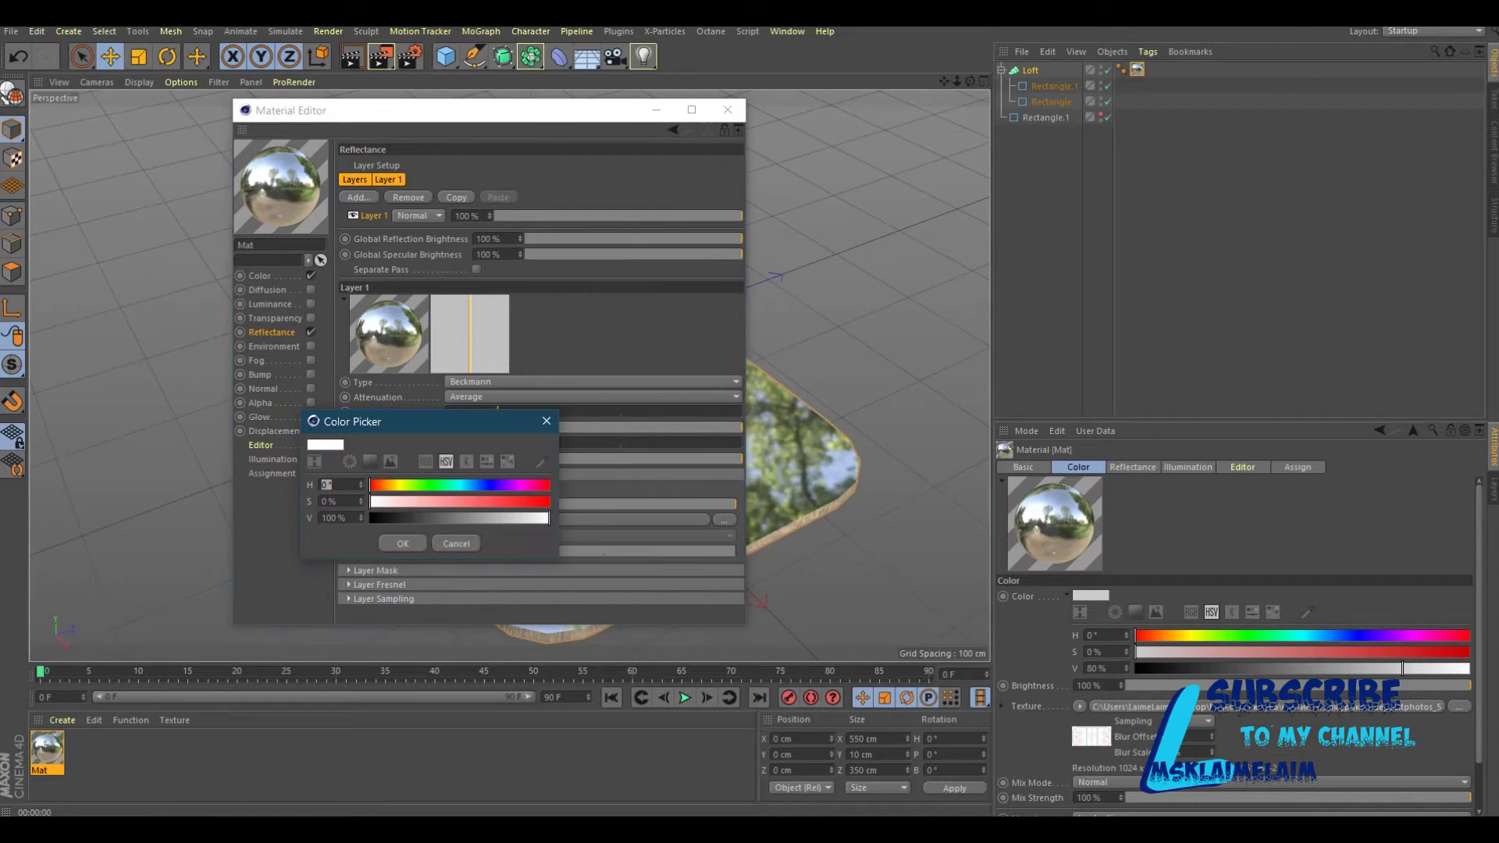
left_click_drag(454, 485, 463, 485)
left_click(463, 501)
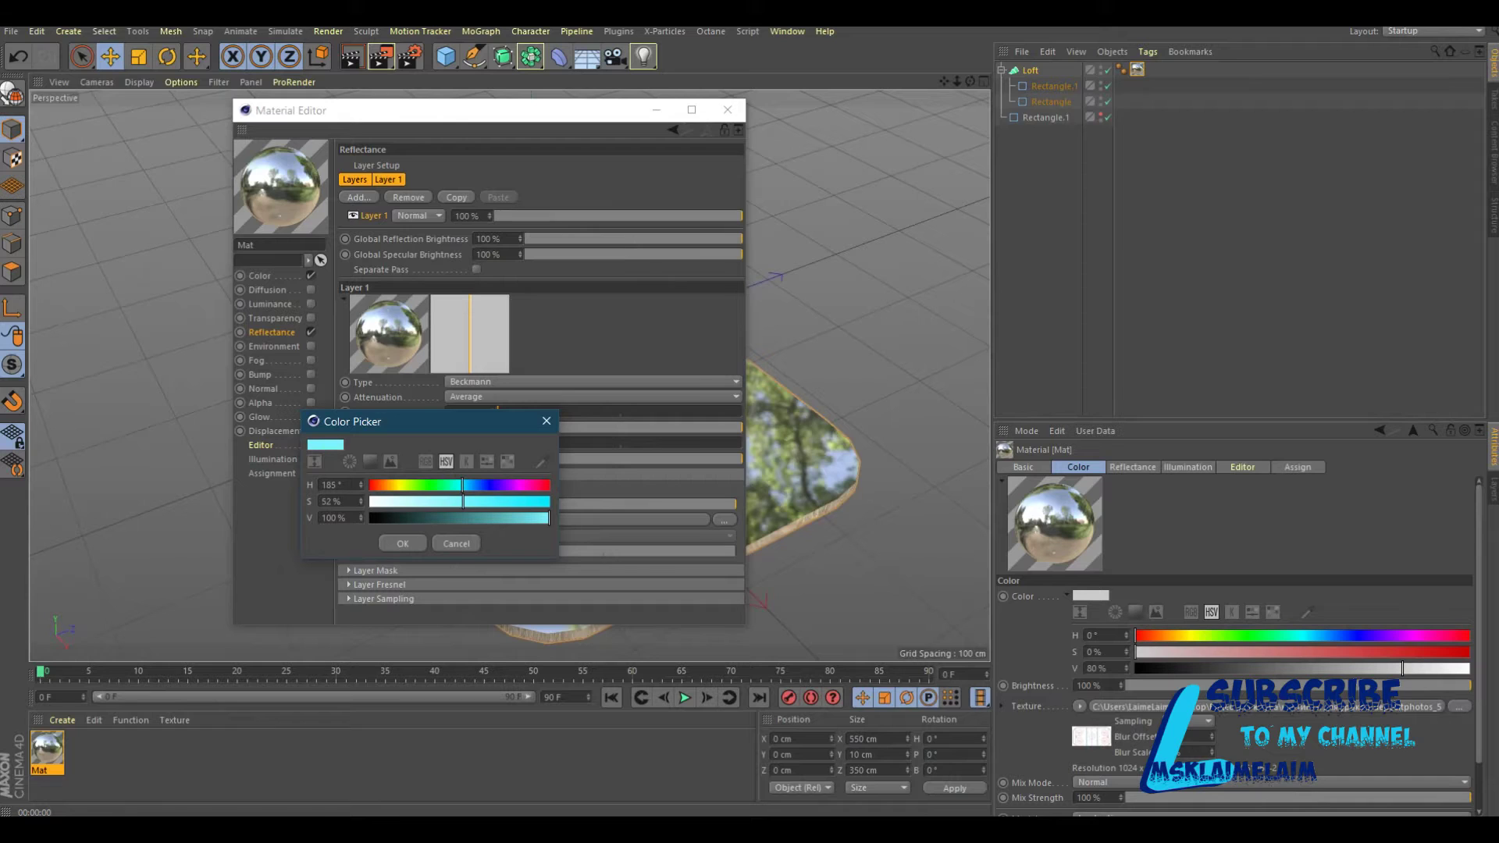
left_click(402, 544)
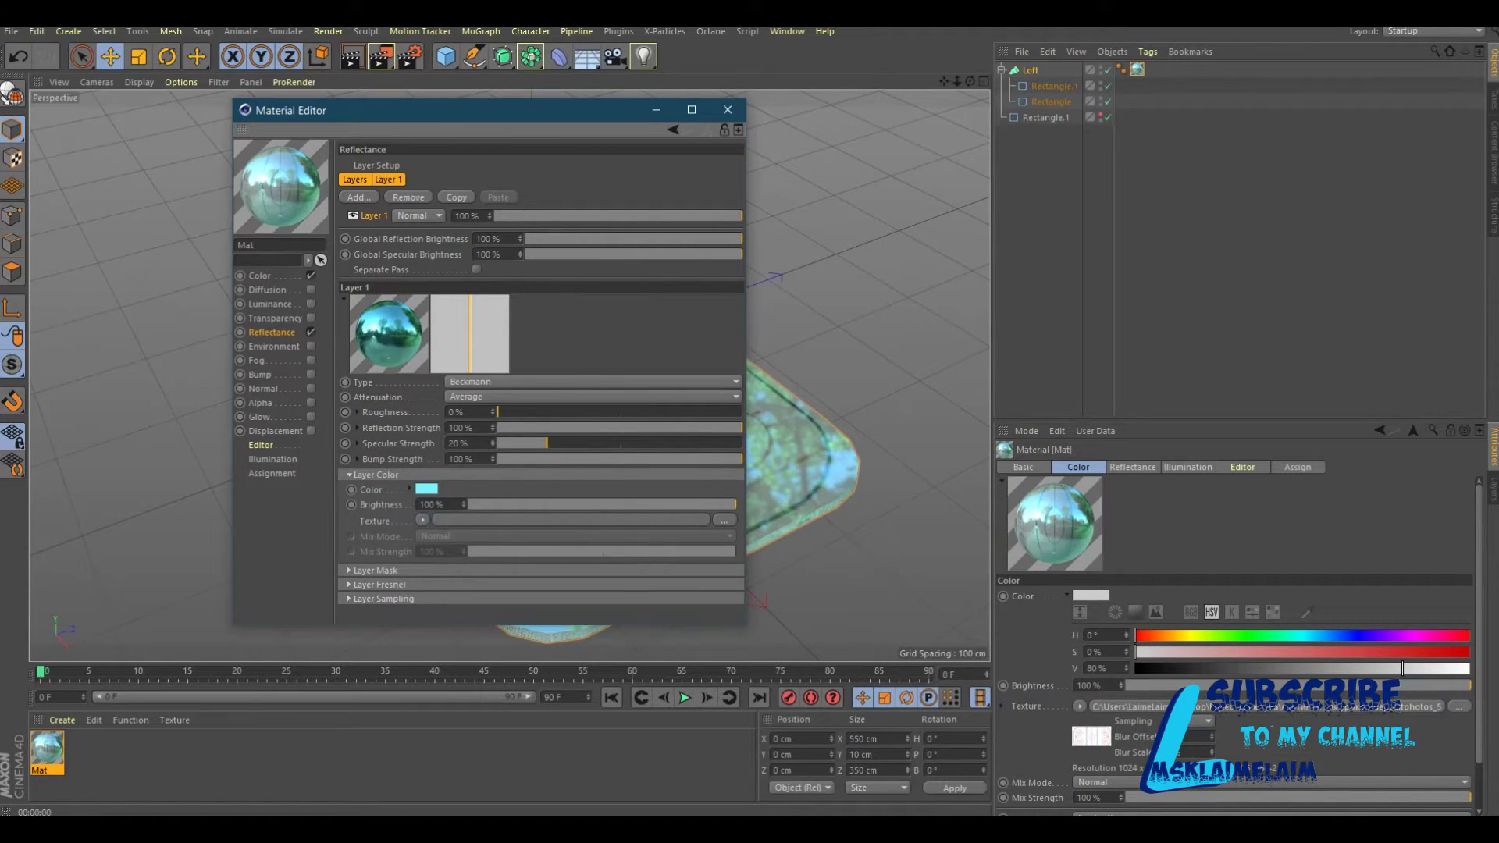
Set a Custom Bump Map using Noise with Global Scale 3% and Delta 3%.
left_click(357, 459)
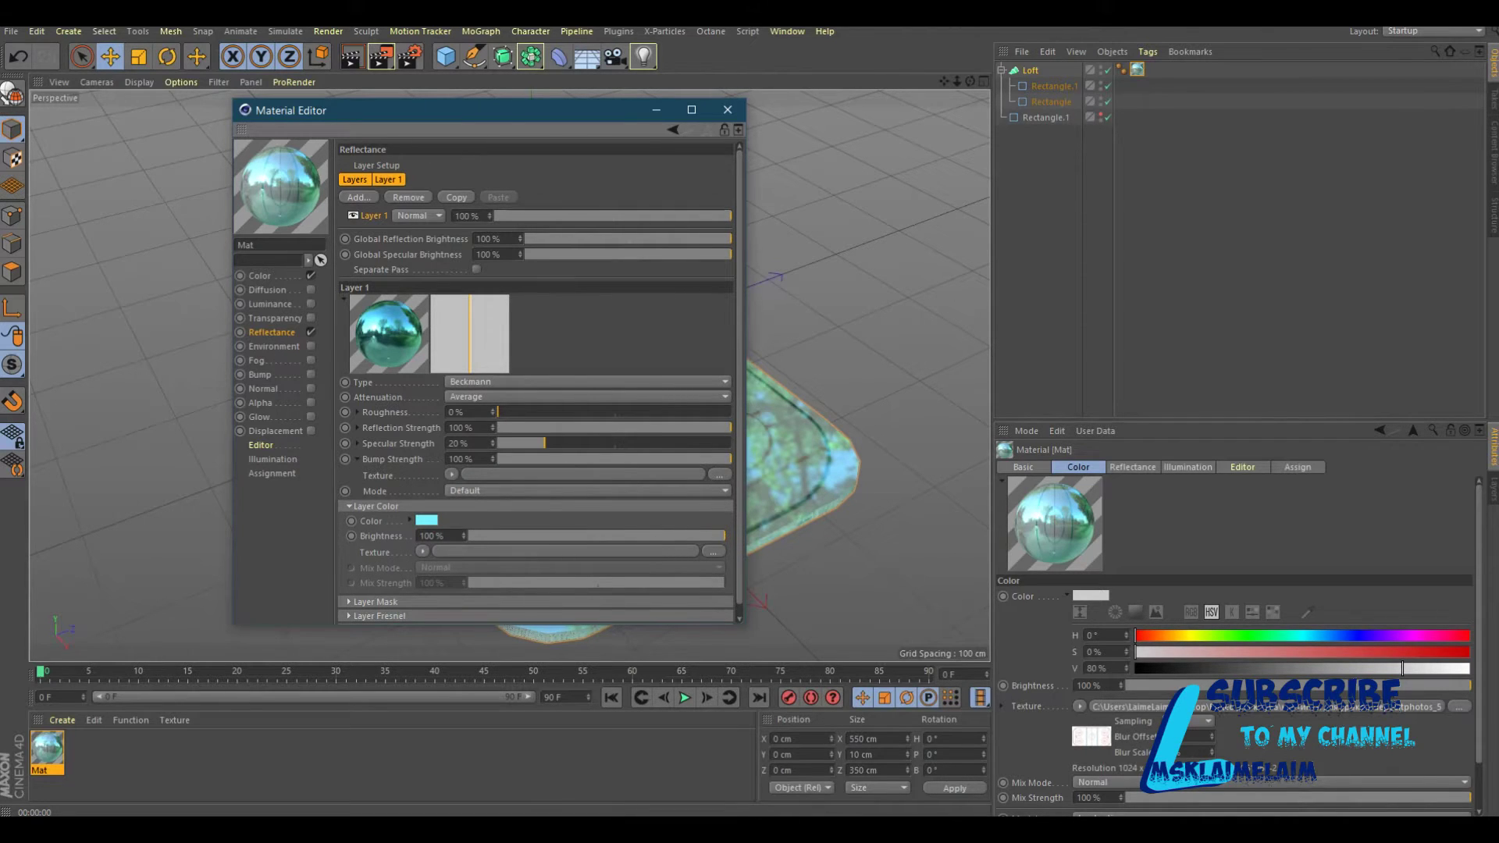
left_click(585, 491)
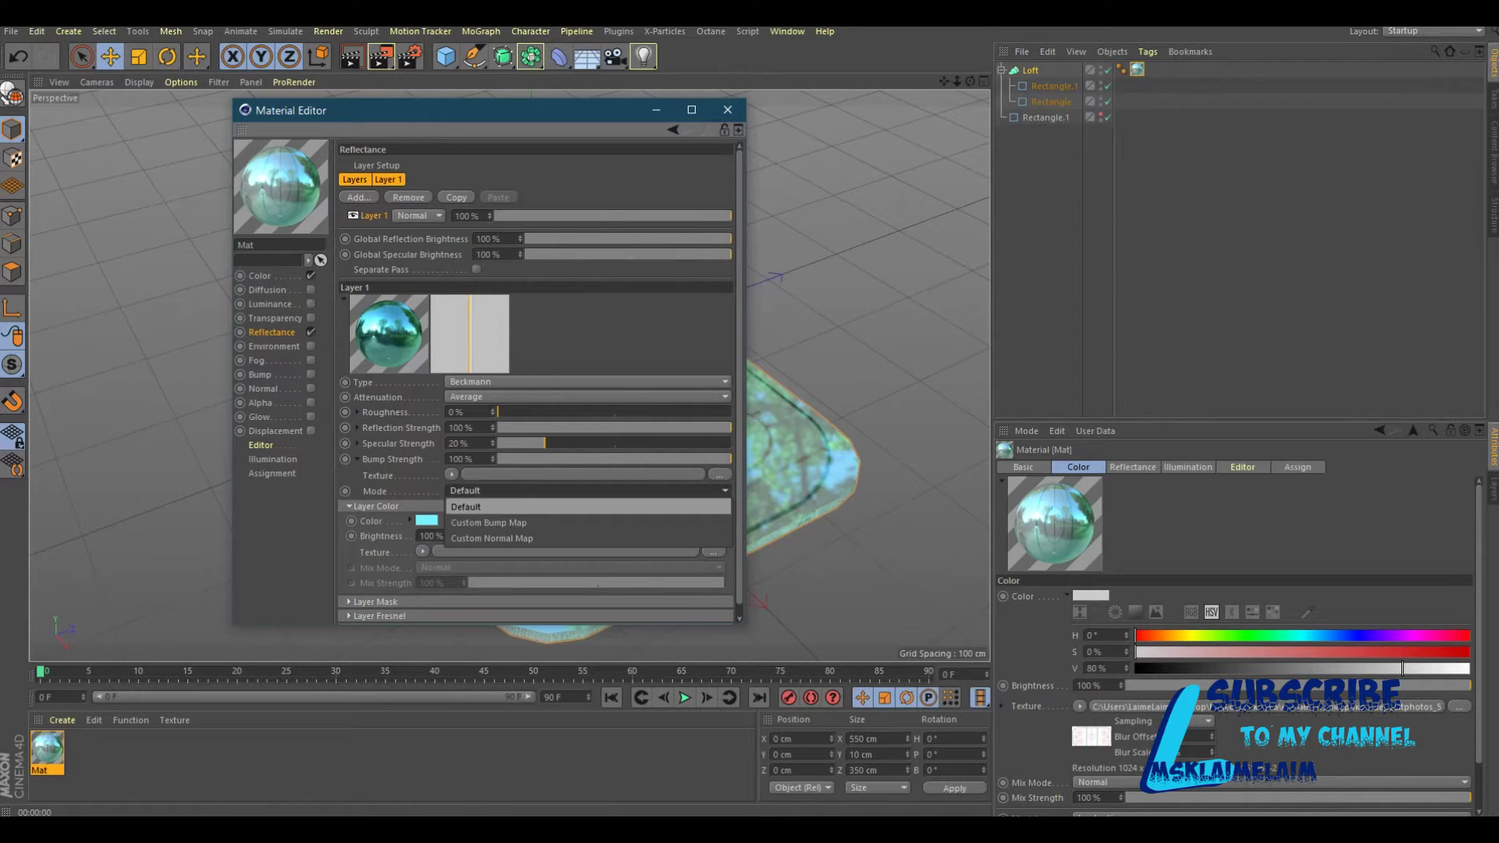
left_click(488, 522)
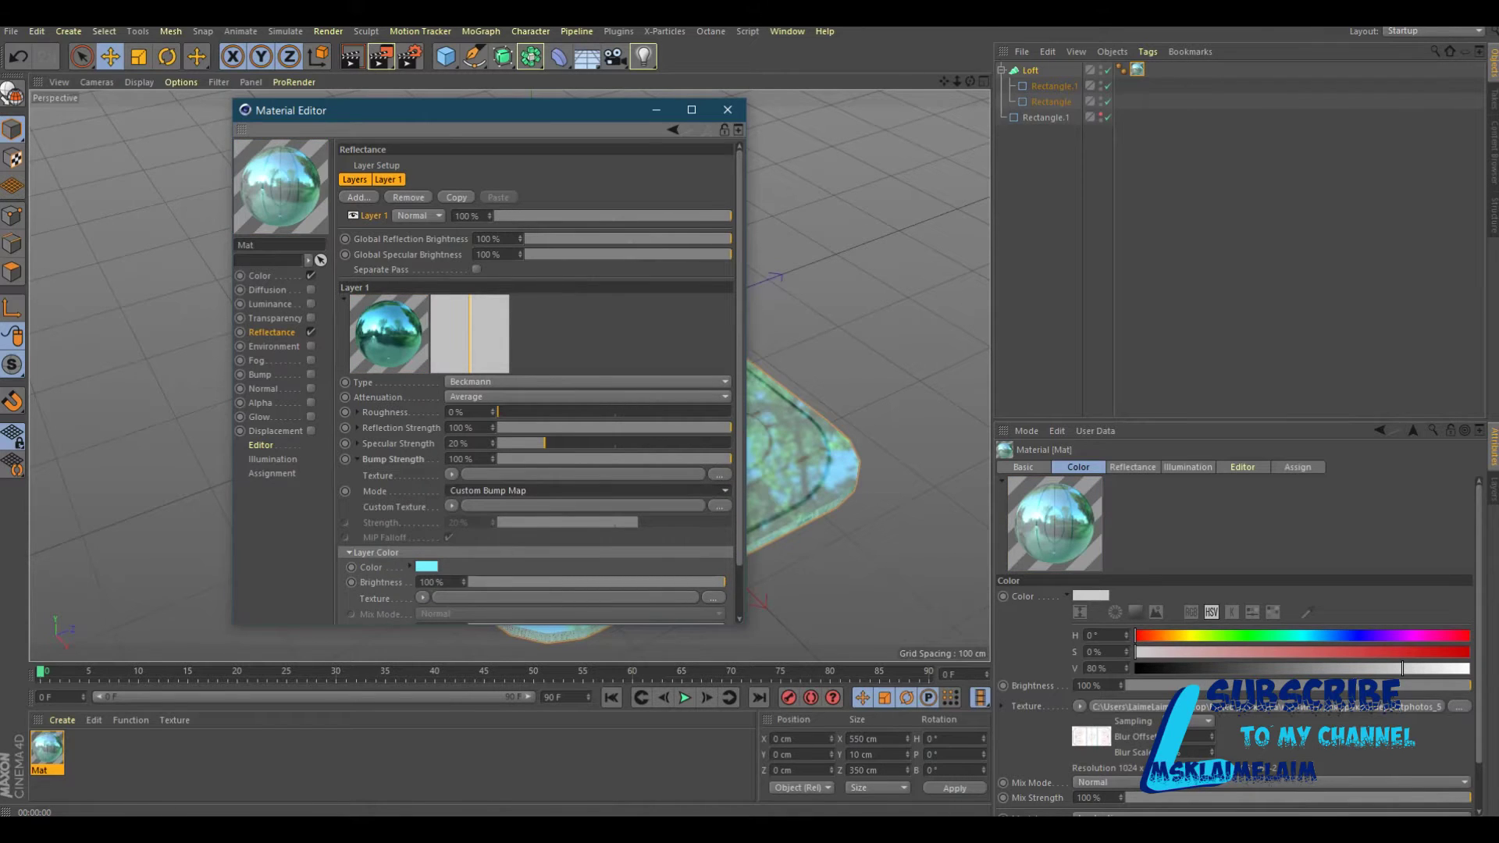
left_click(452, 506)
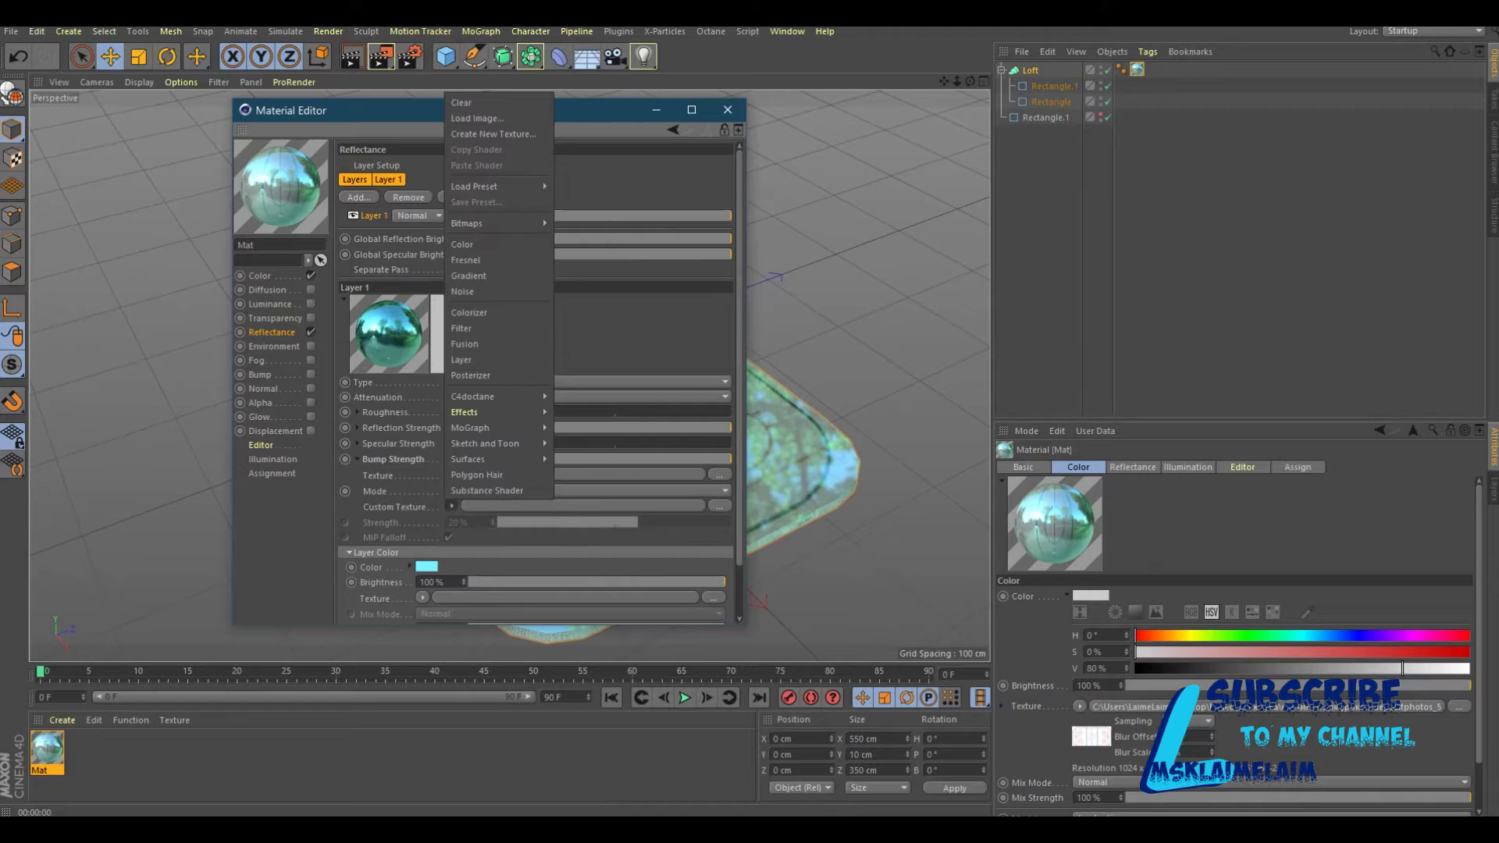
left_click(462, 291)
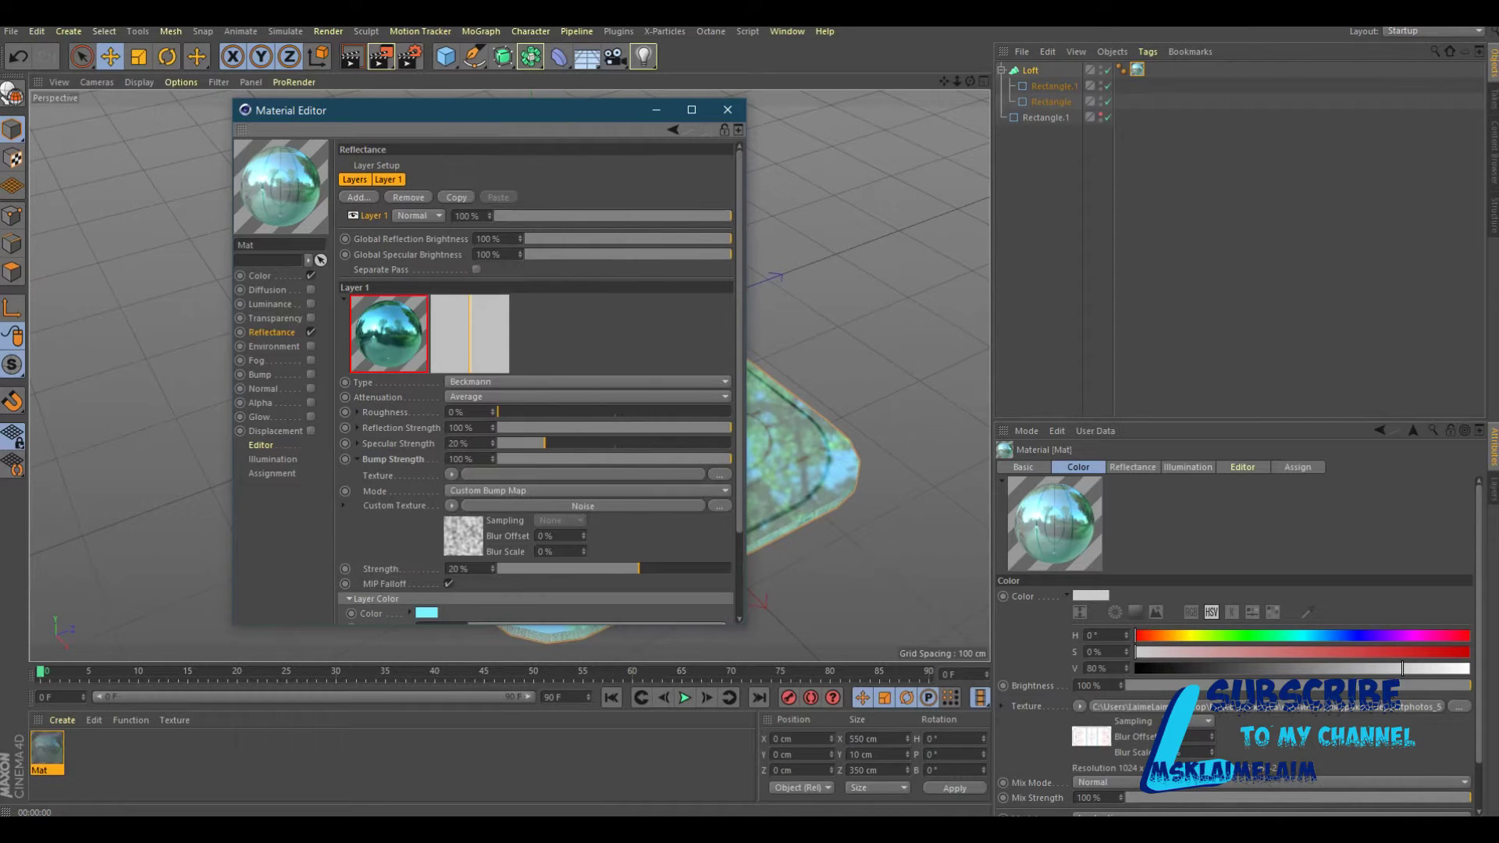
left_click(583, 506)
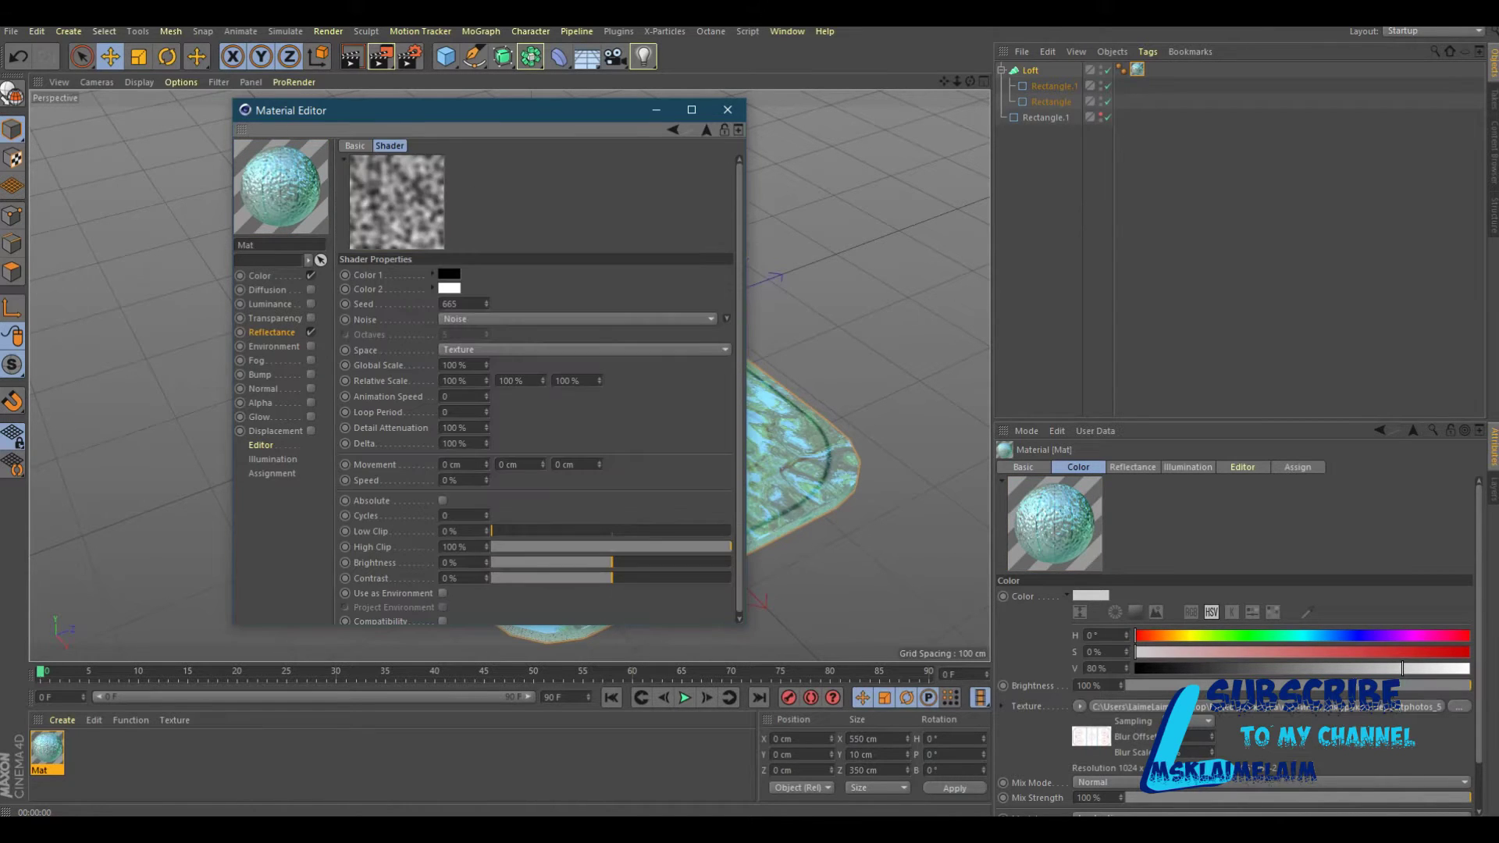
double_click(454, 365)
type("3")
double_click(454, 442)
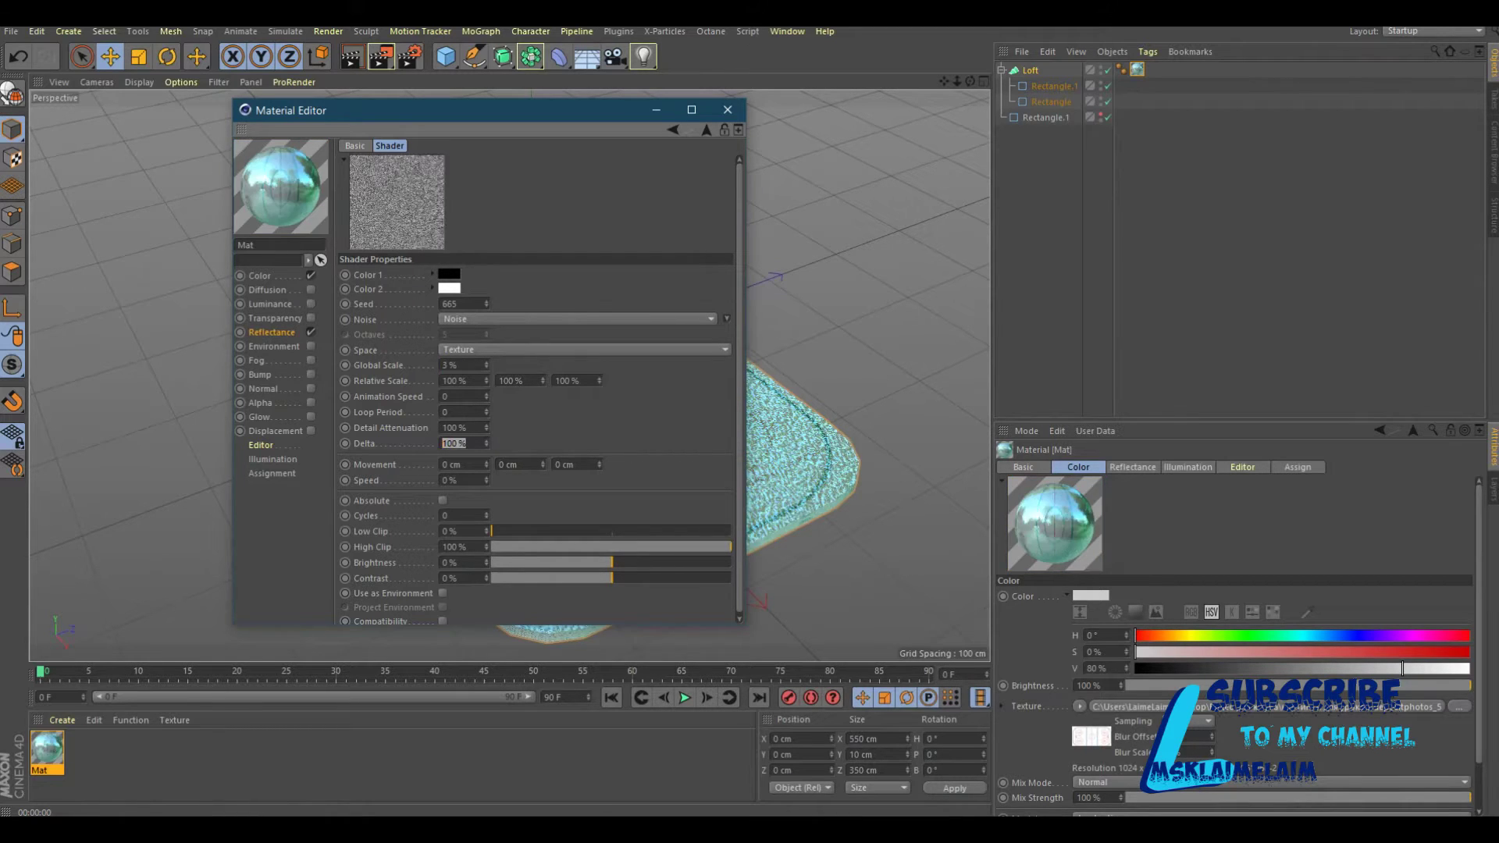
type("3")
key("Return")
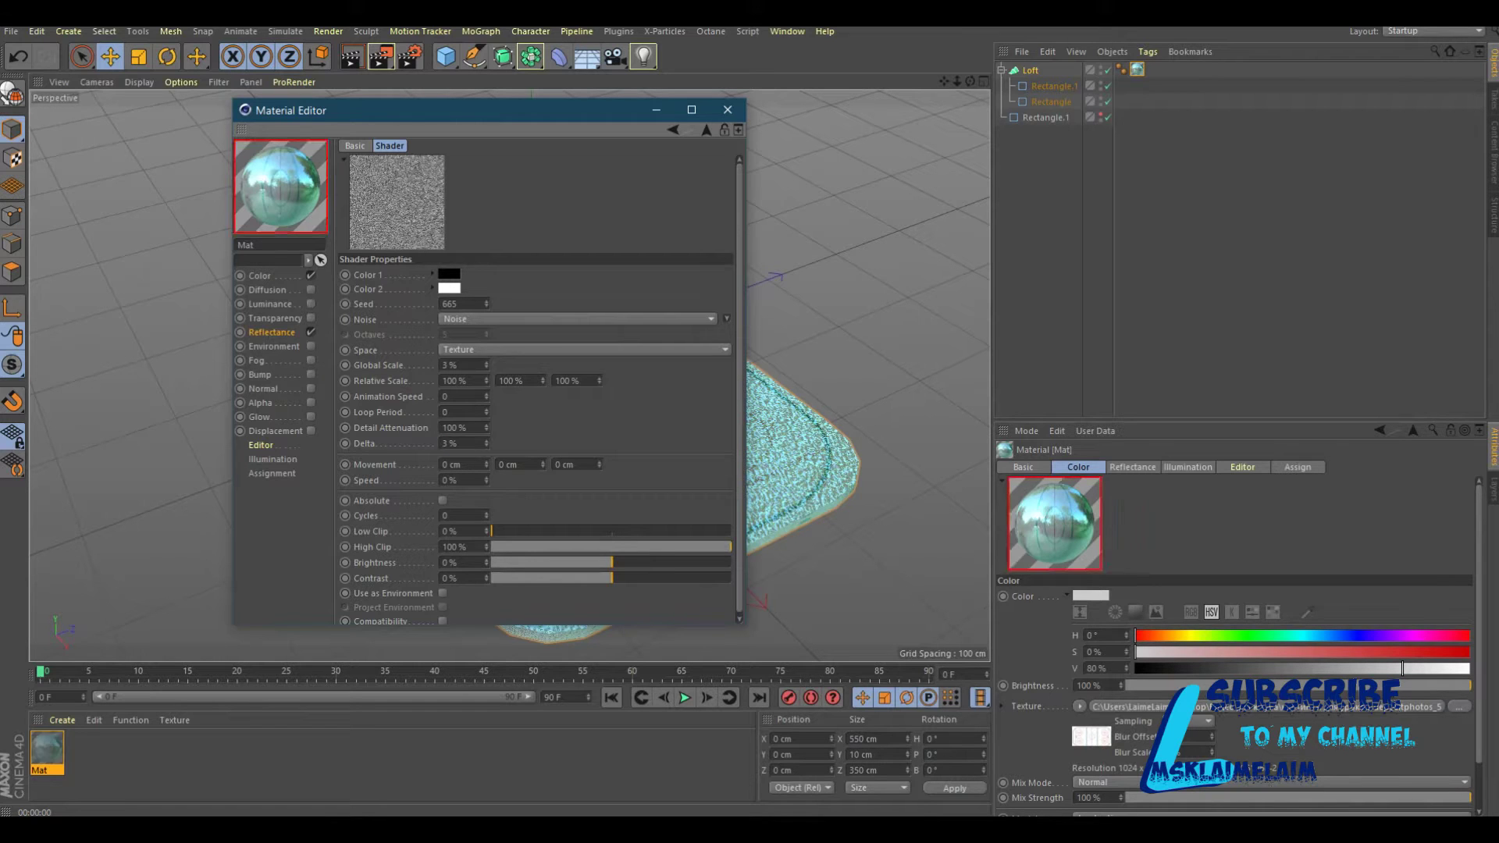
left_click(728, 109)
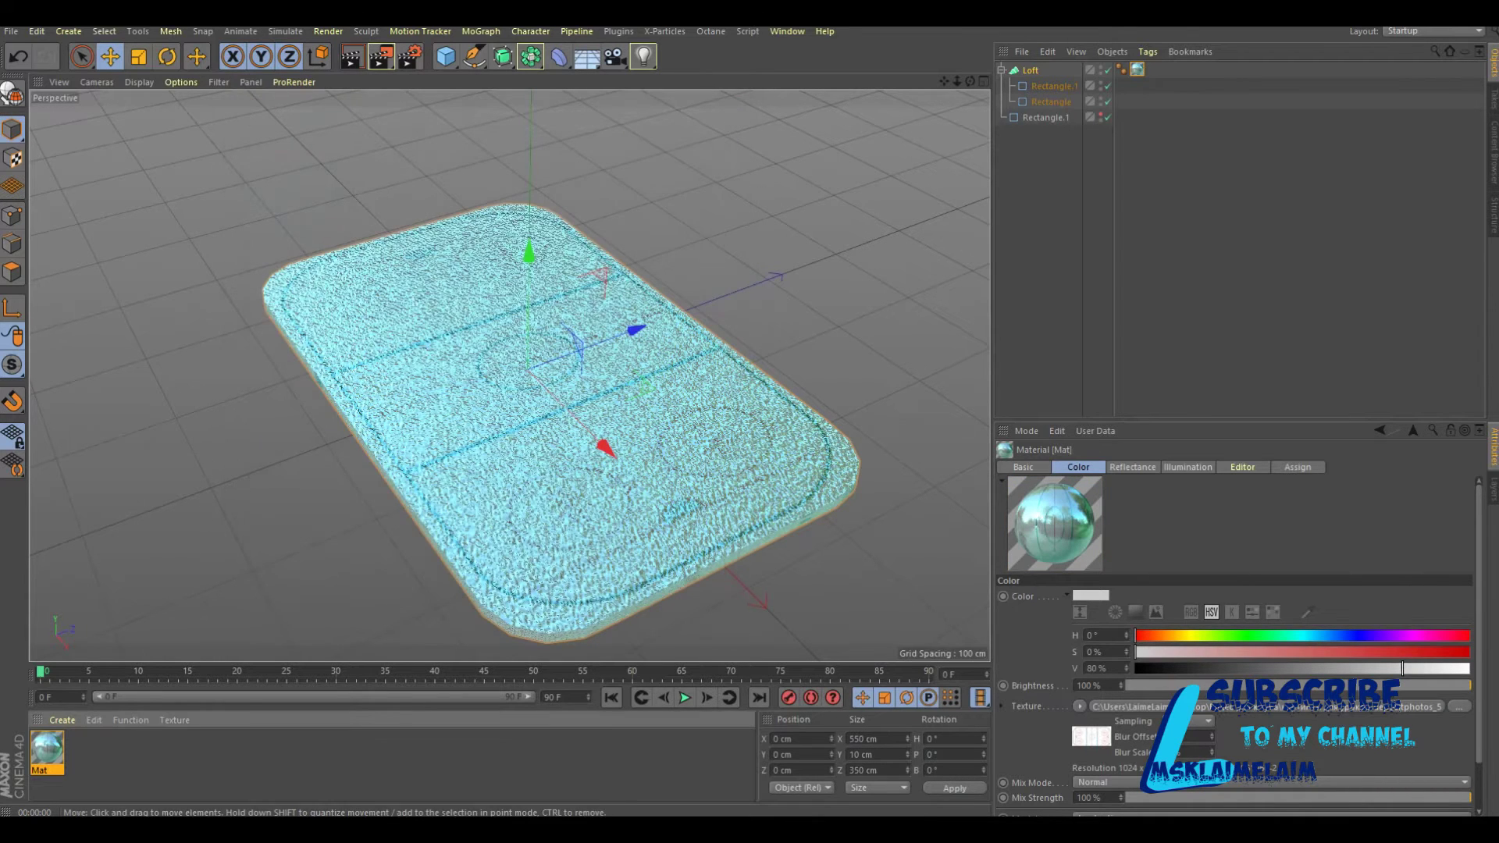
Render a preview of the icy rink and undo the last object change.
left_click(351, 56)
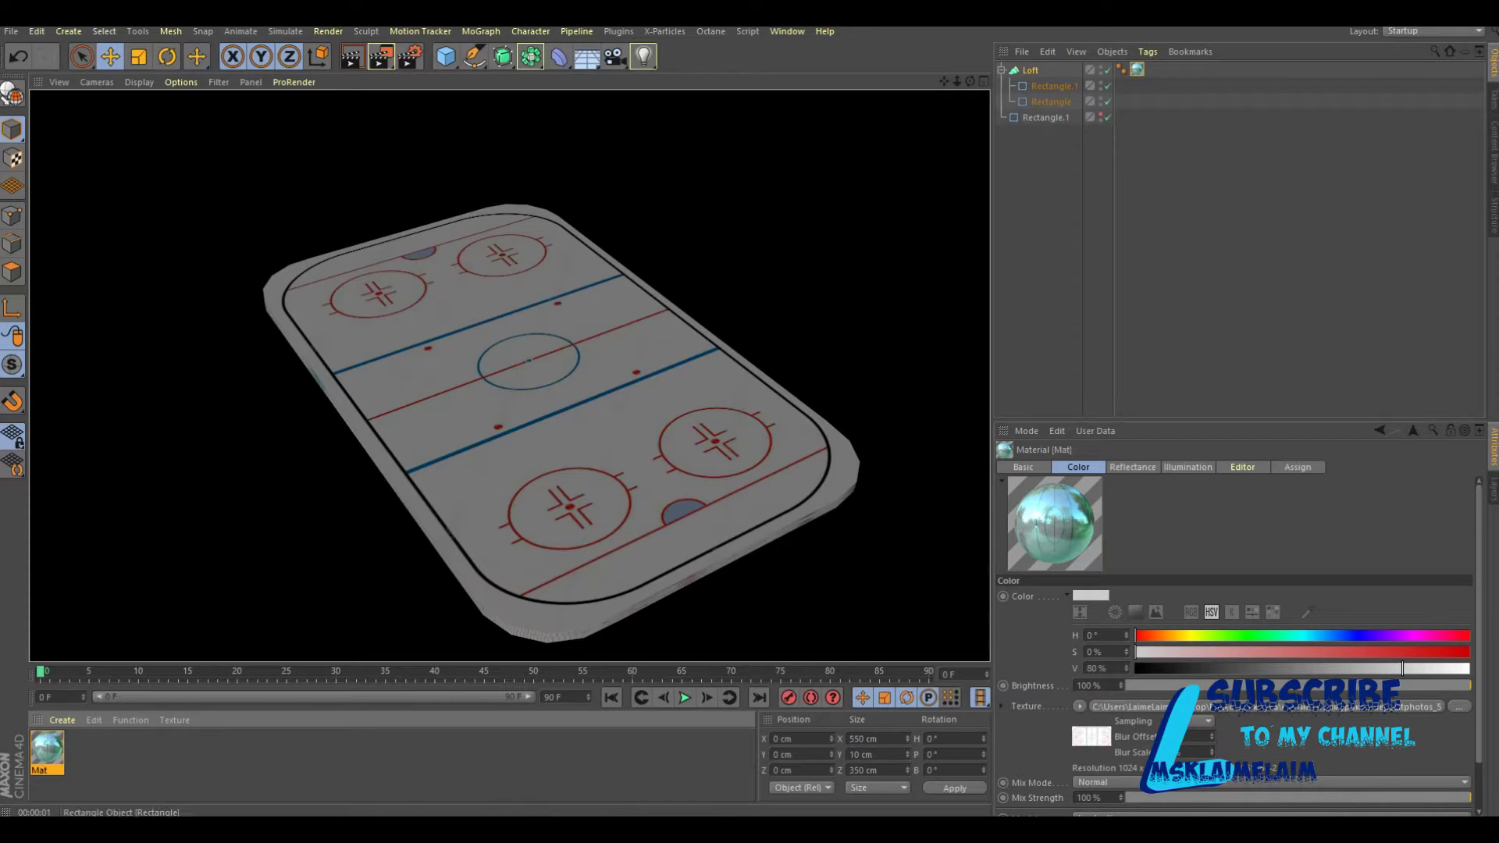
key("ctrl+z")
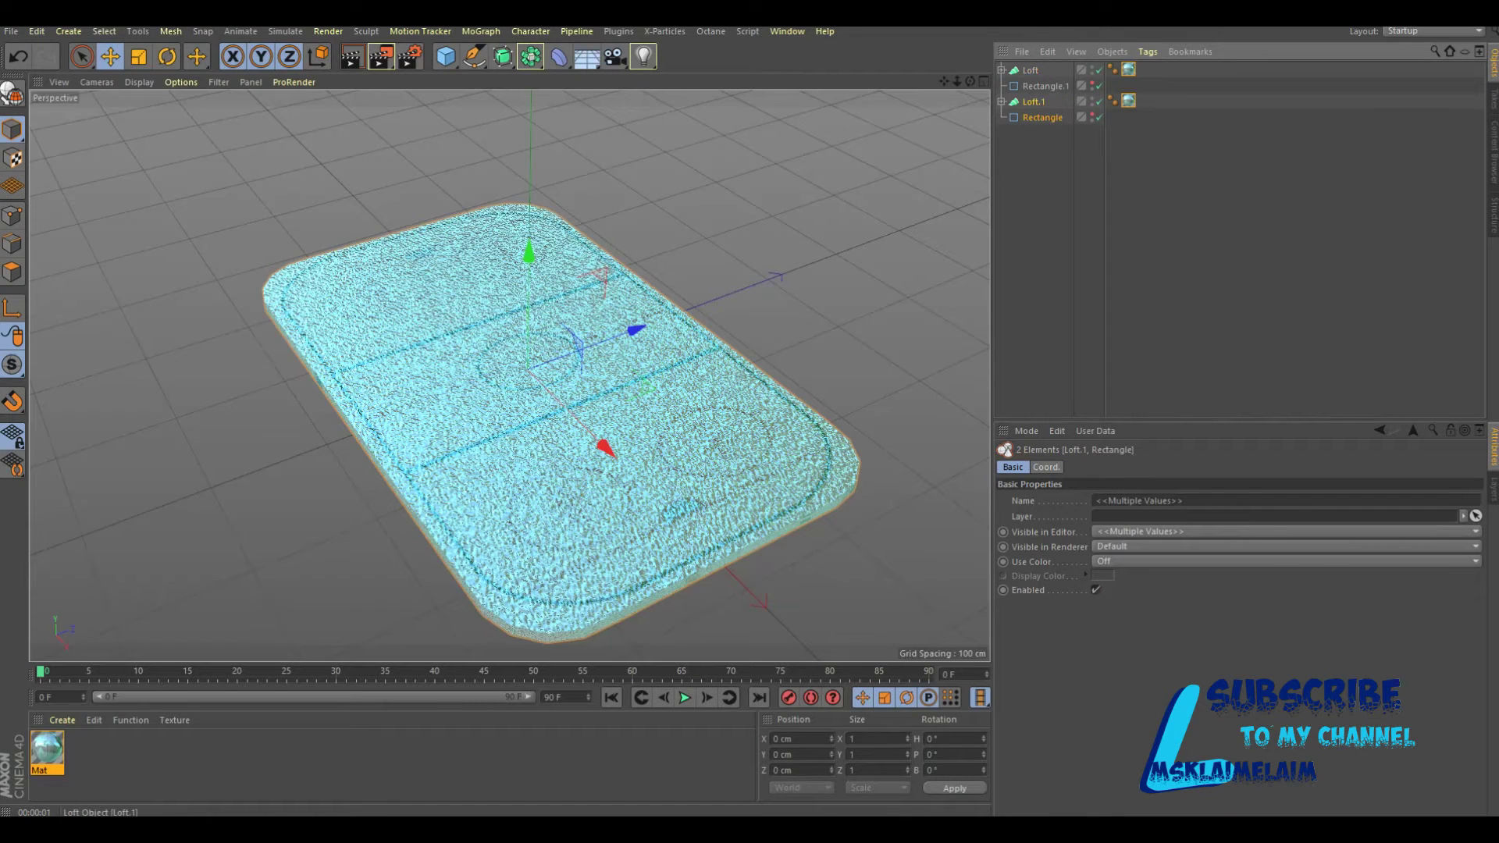
Duplicate the Rectangle.1 spline in the Object Manager.
left_click(17, 57)
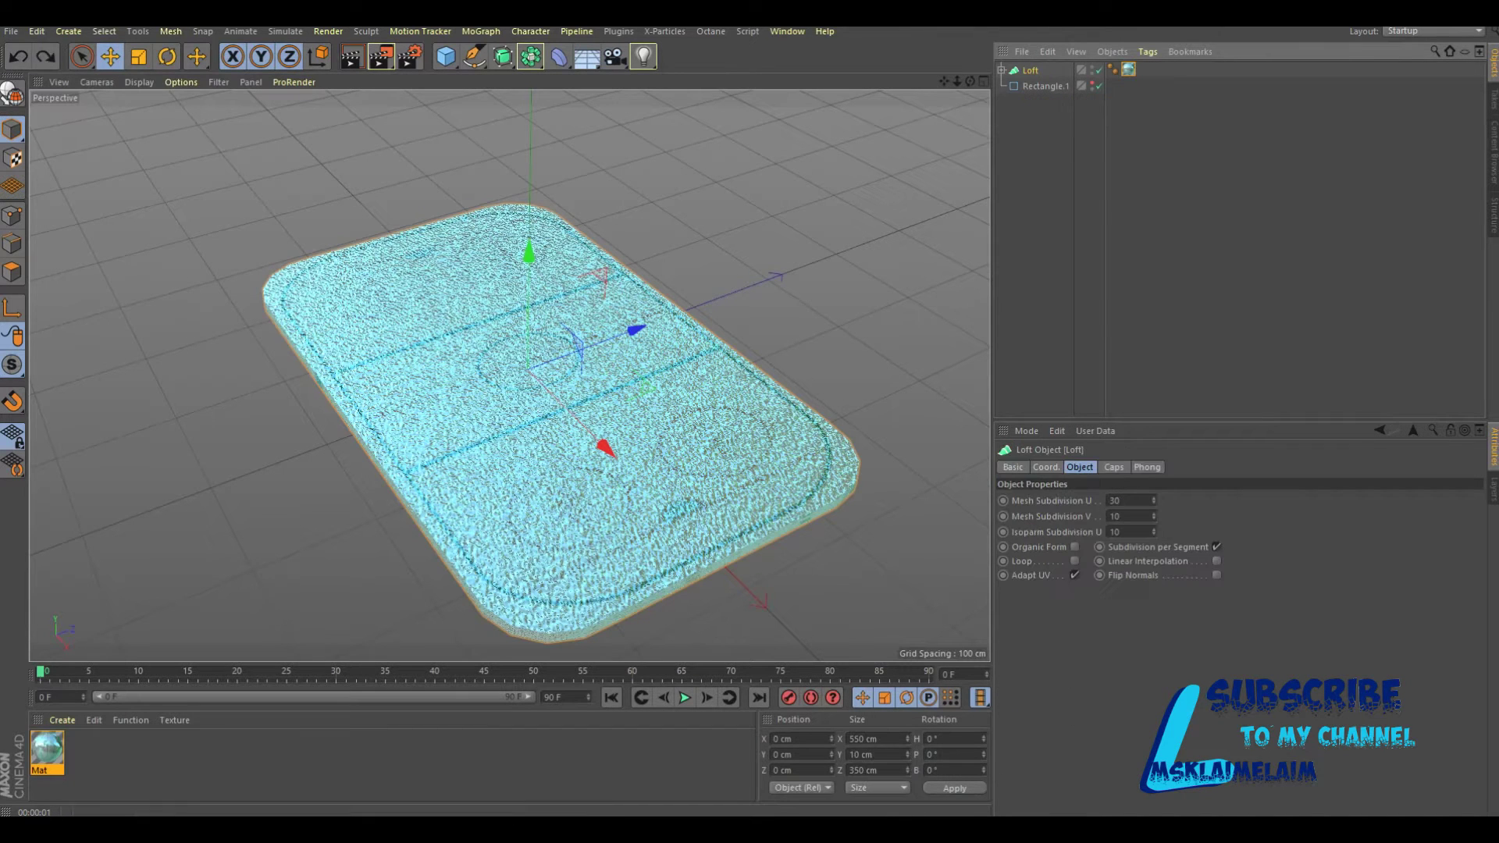
left_click(1045, 86)
key("ctrl+c")
key("ctrl+v")
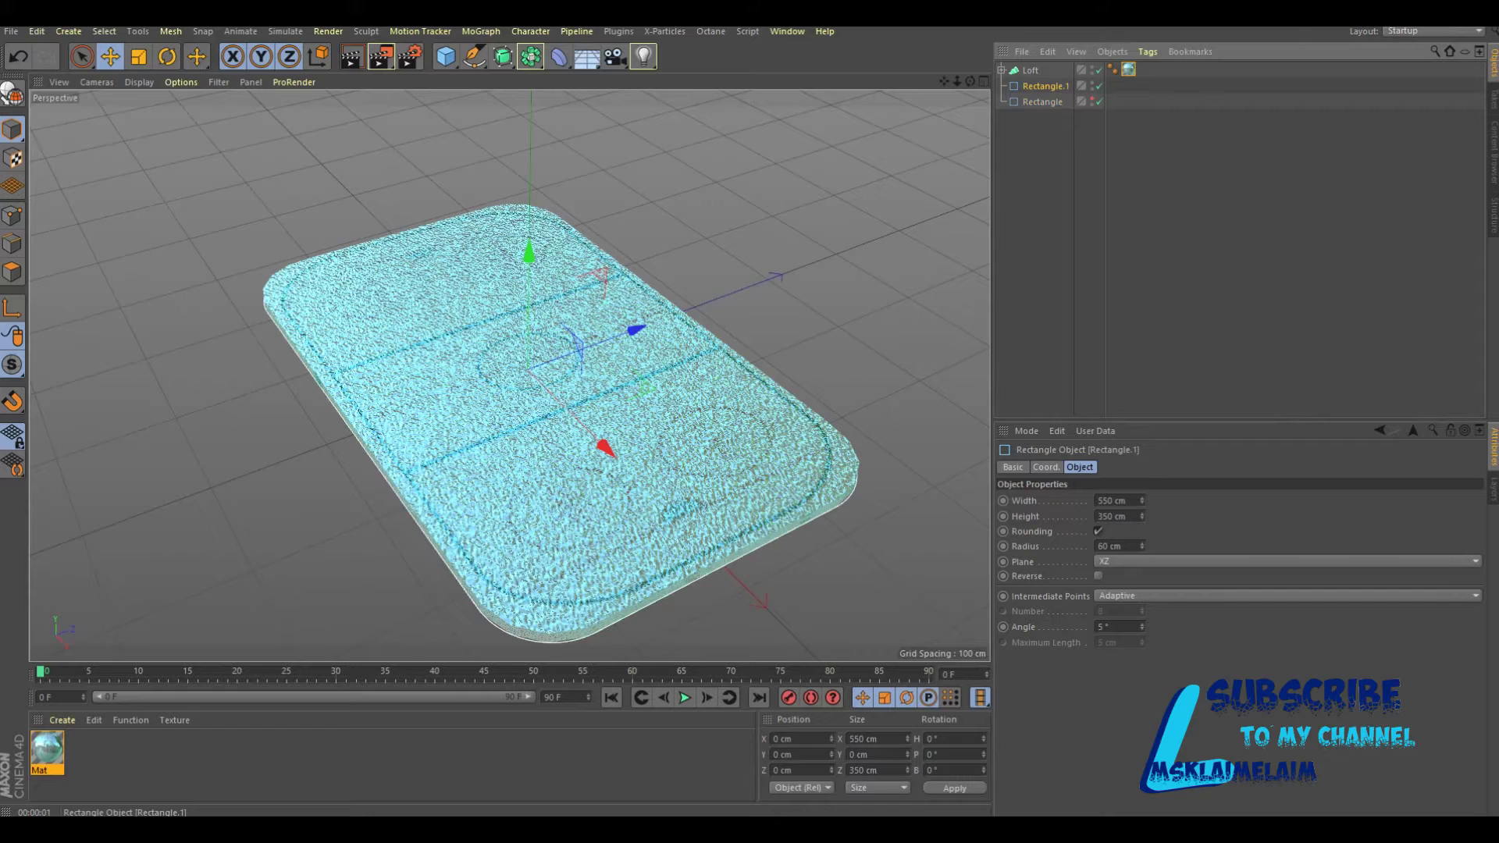
left_click(1045, 86)
Add a second loft, Loft.1, containing Rectangle.1, with Loop enabled.
left_click(502, 56)
left_click(679, 107)
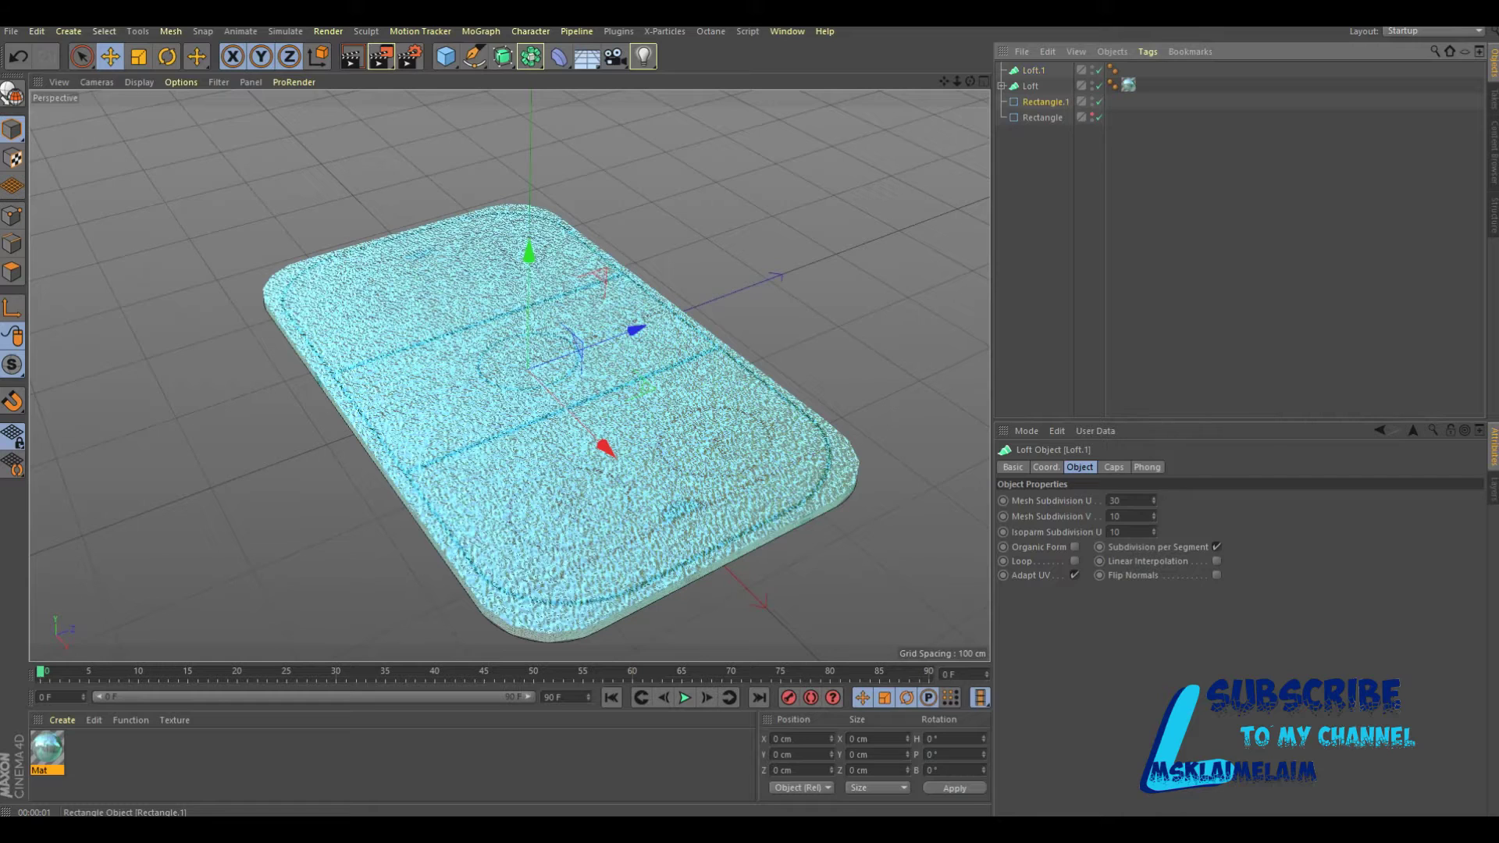
left_click_drag(1045, 102, 1033, 70)
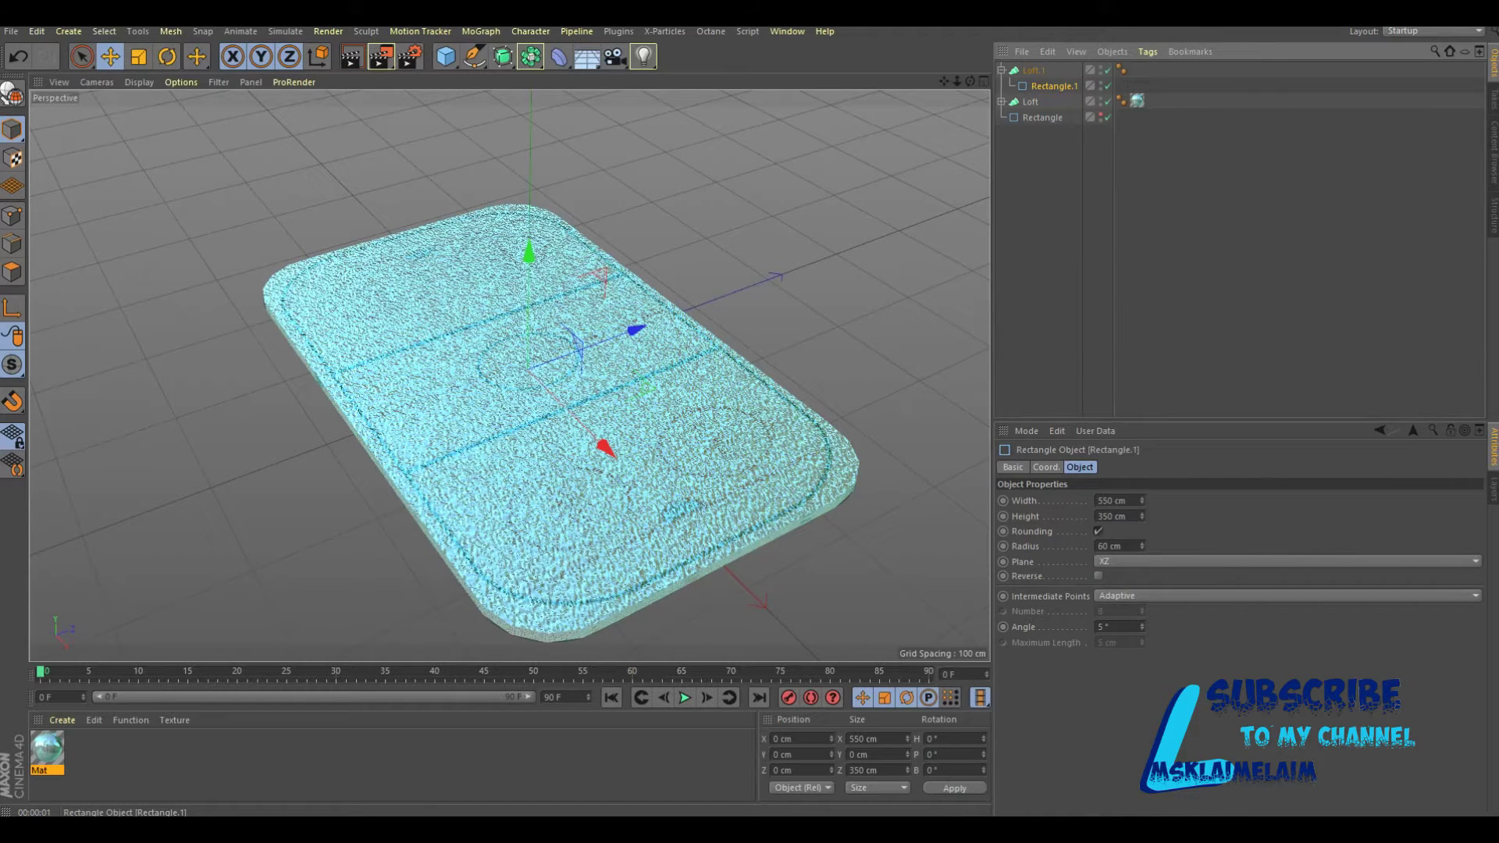
left_click(1033, 70)
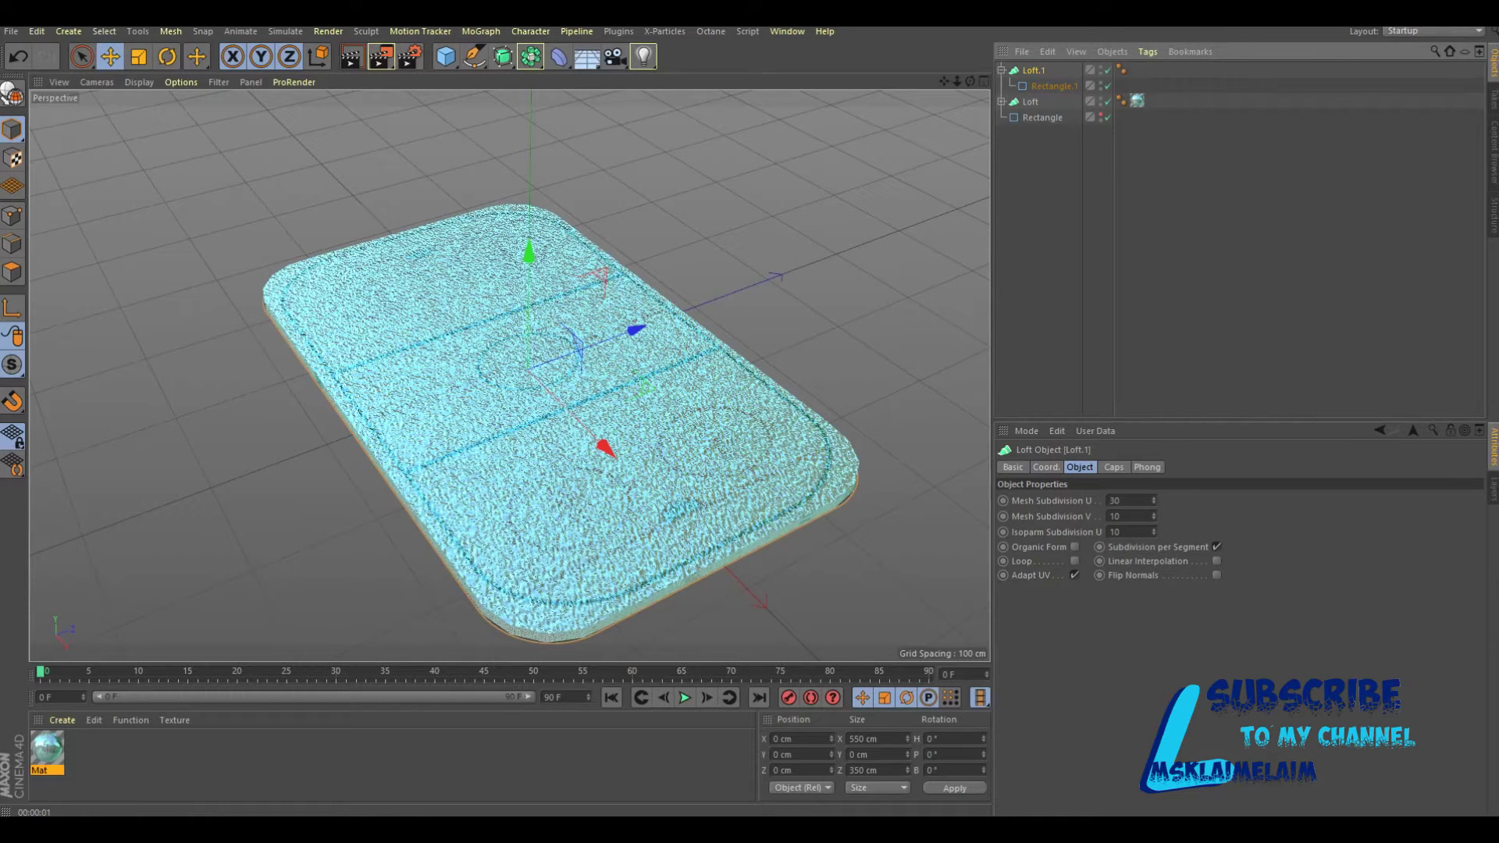
left_click(1075, 561)
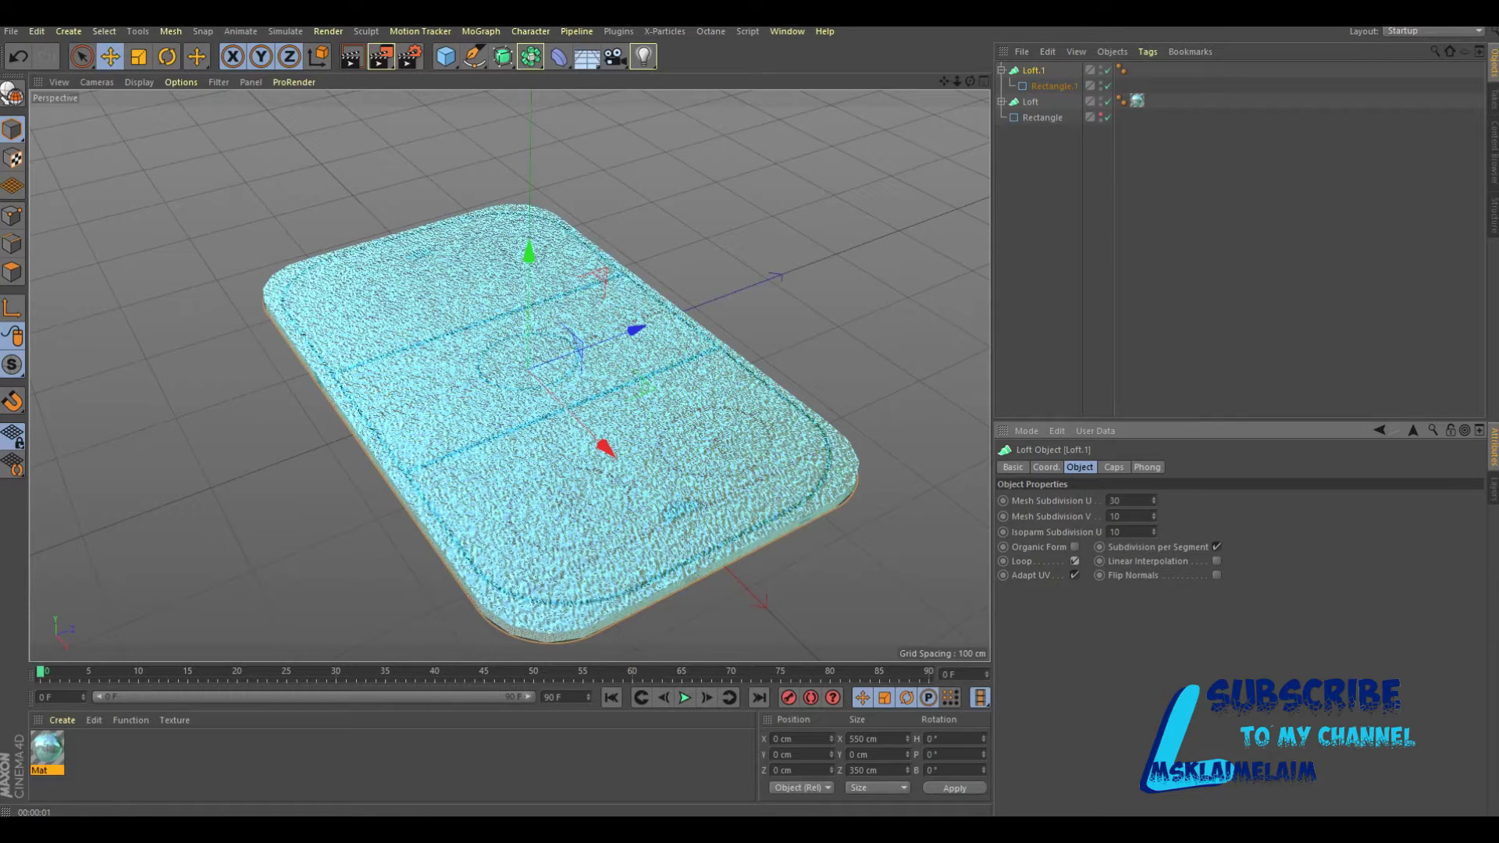
Ctrl-drag Rectangle.1 to add a copy as the first child of Loft.1.
left_click(1054, 86)
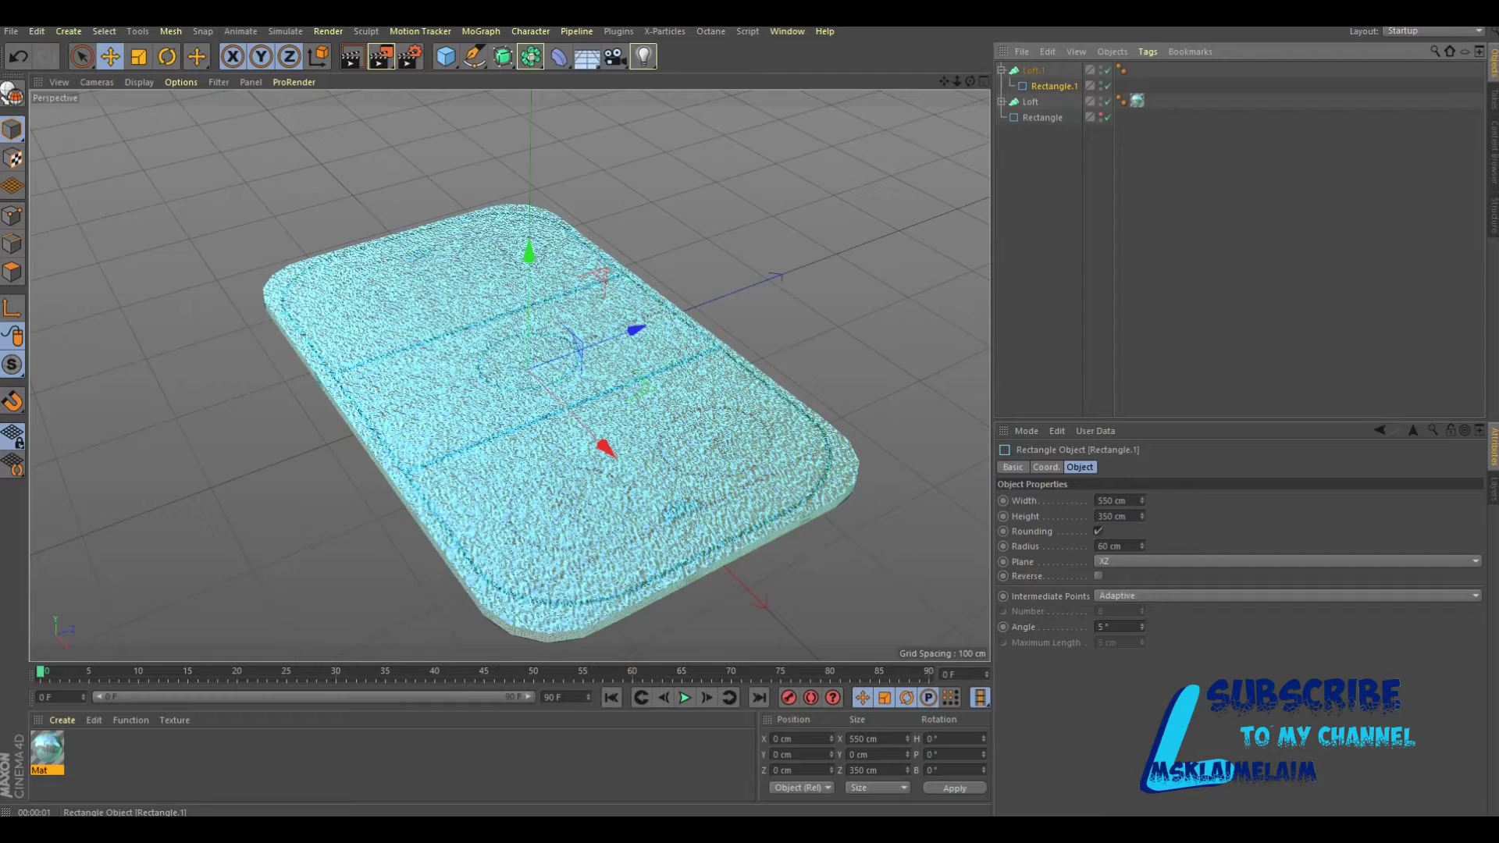
key("ctrl+v")
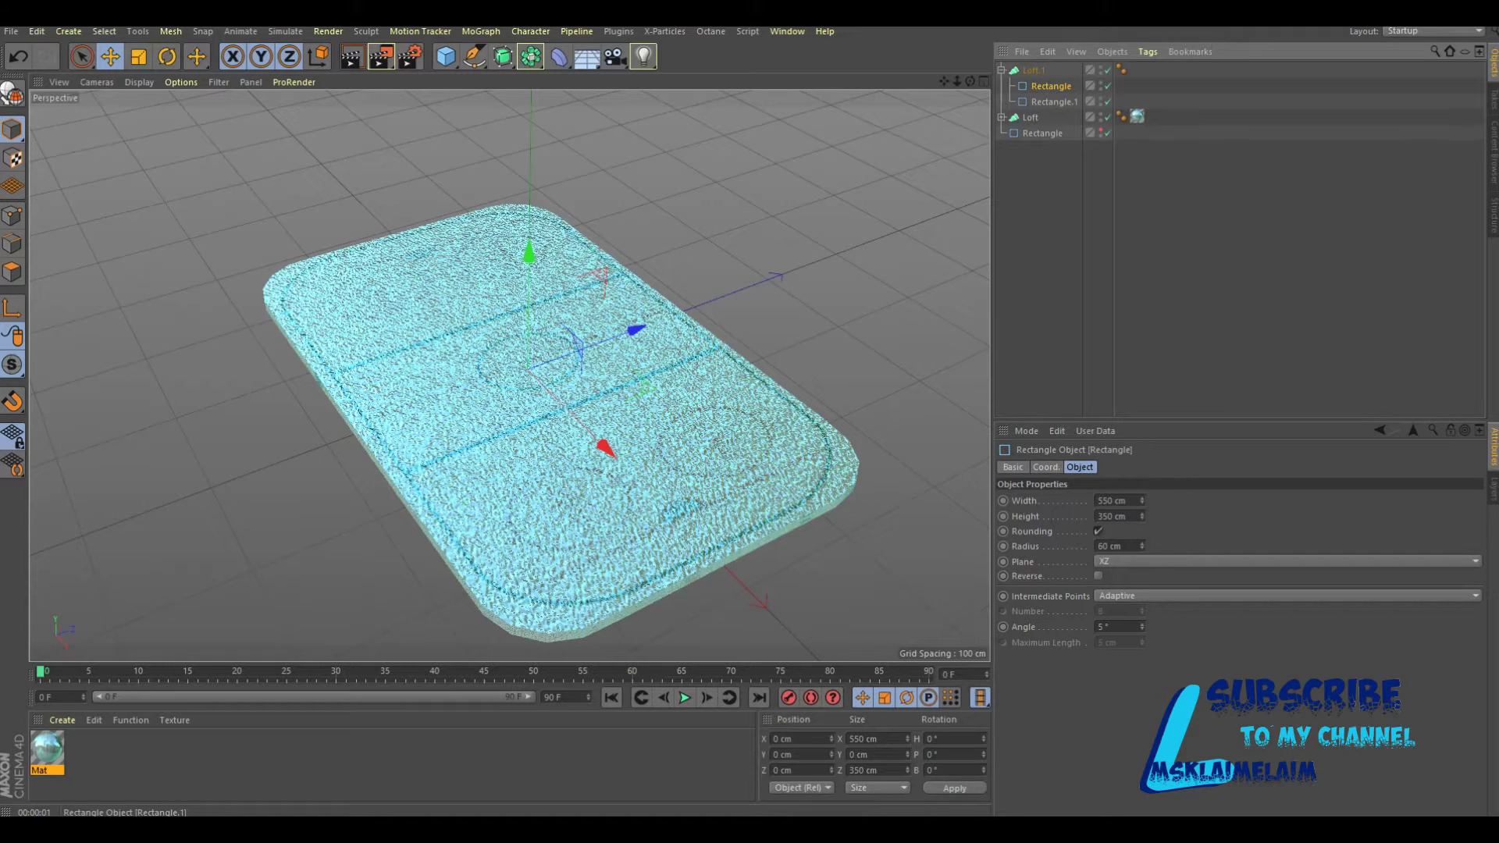
left_click(1051, 102)
left_click(1051, 86)
left_click(1050, 101)
left_click(18, 56)
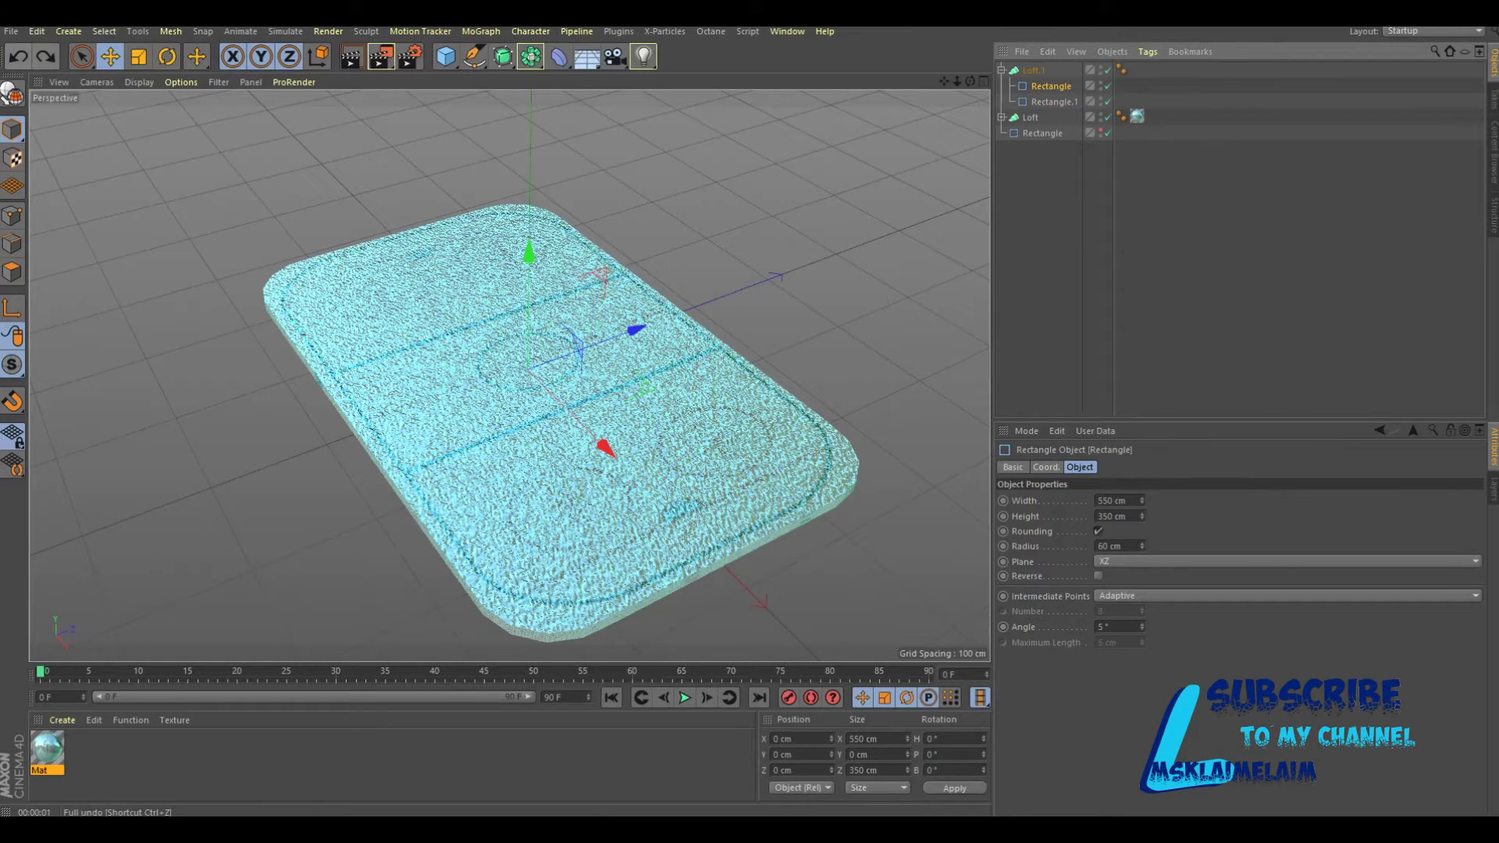
left_click(18, 56)
left_click(18, 57)
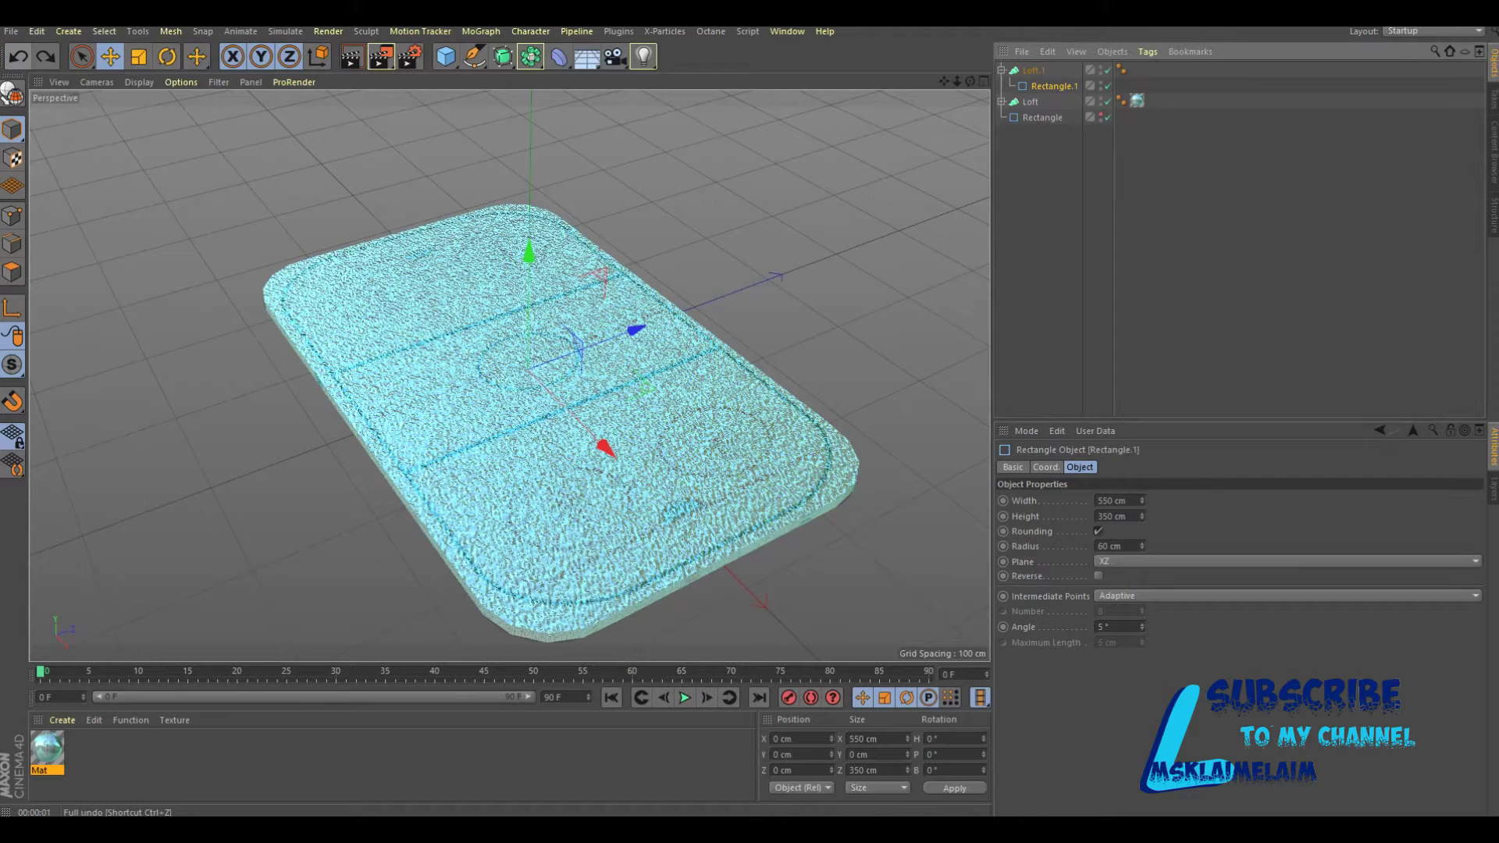
left_click(18, 56)
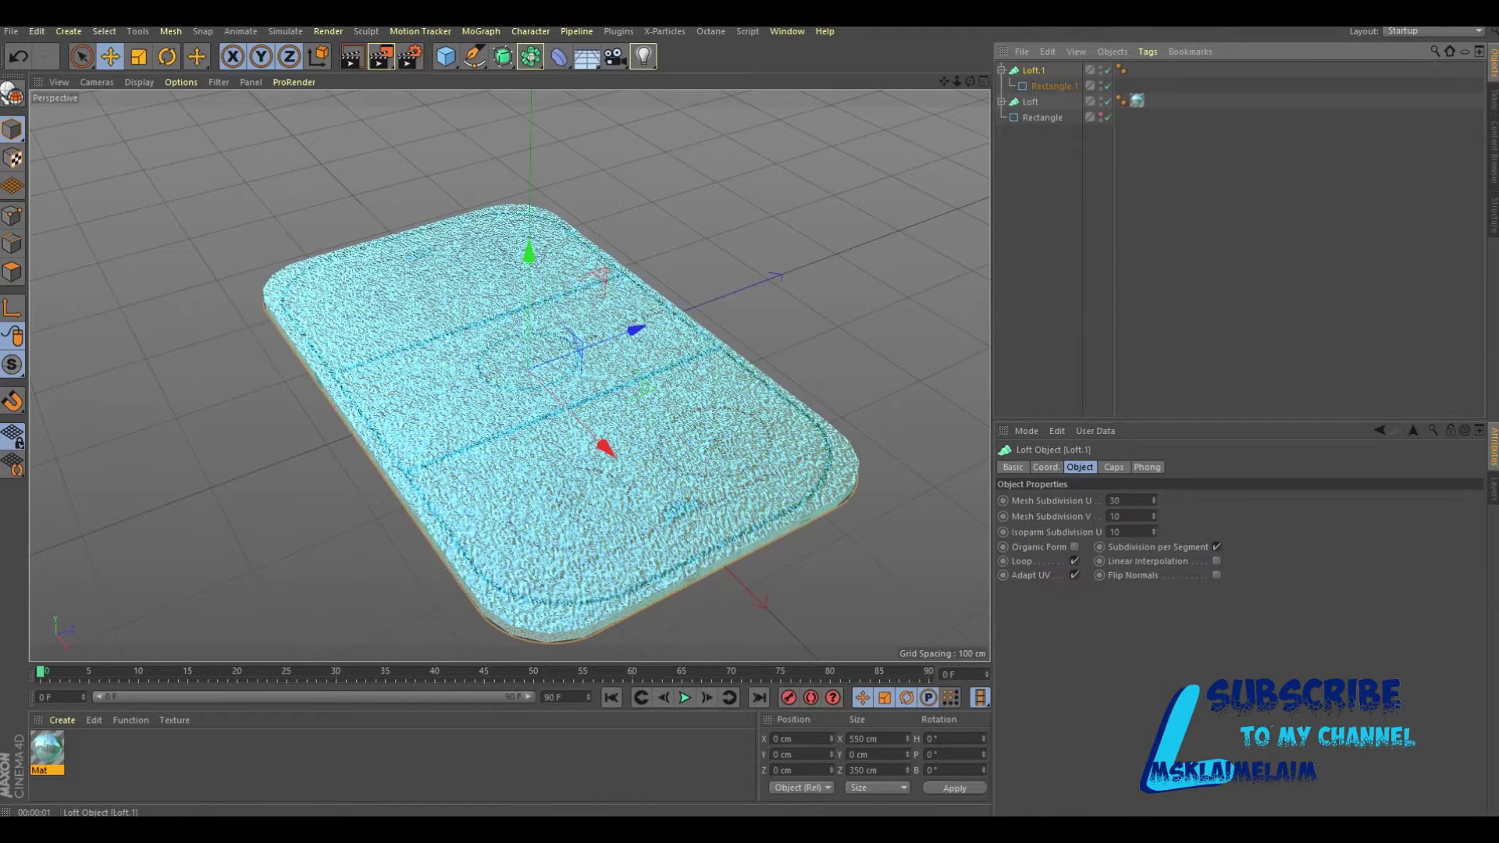
left_click(1054, 86)
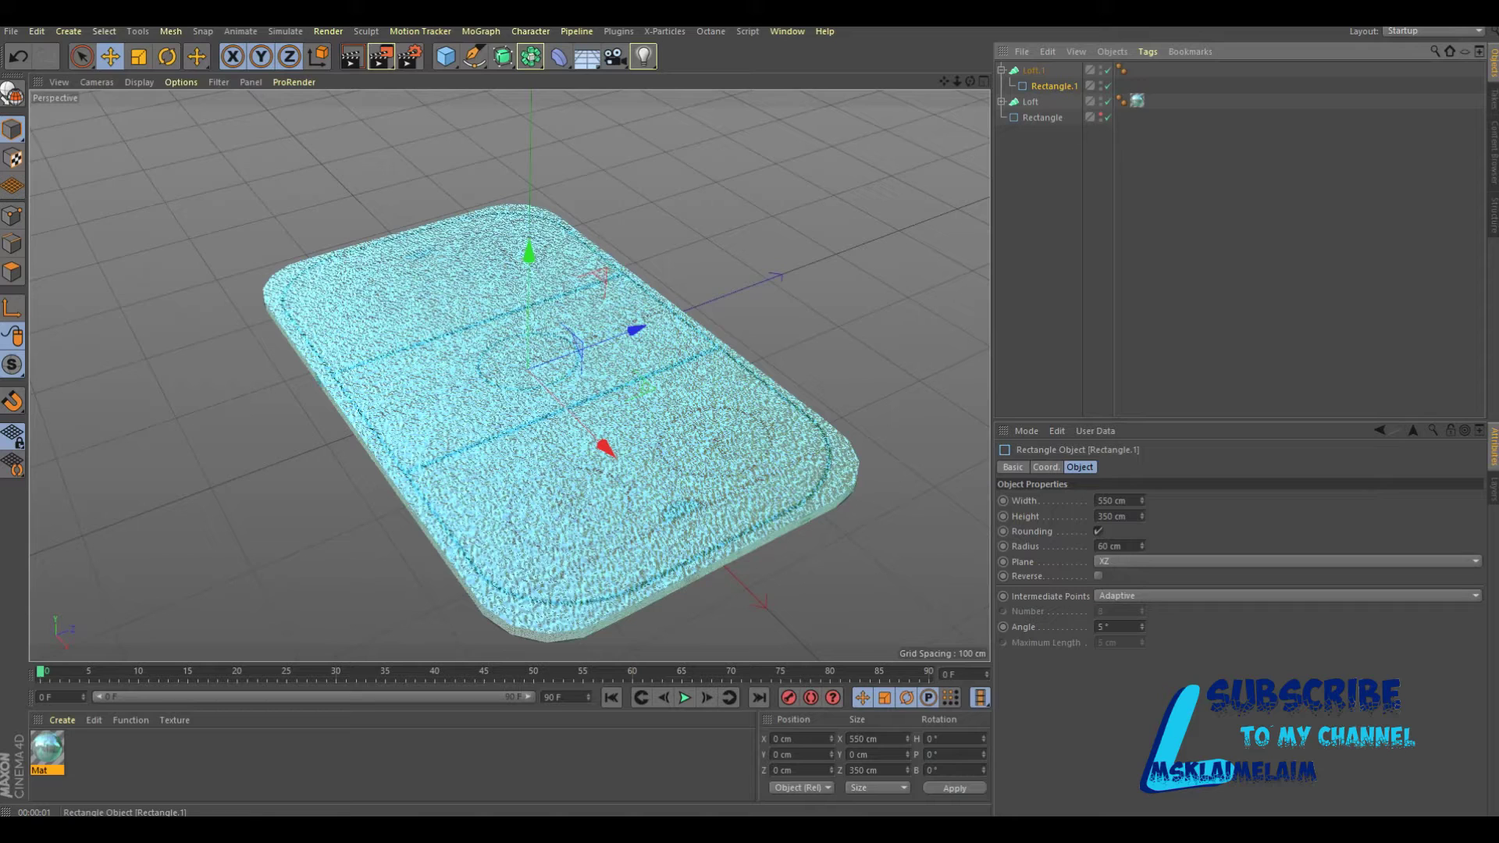
left_click_drag(1043, 117, 1050, 78, "ctrl")
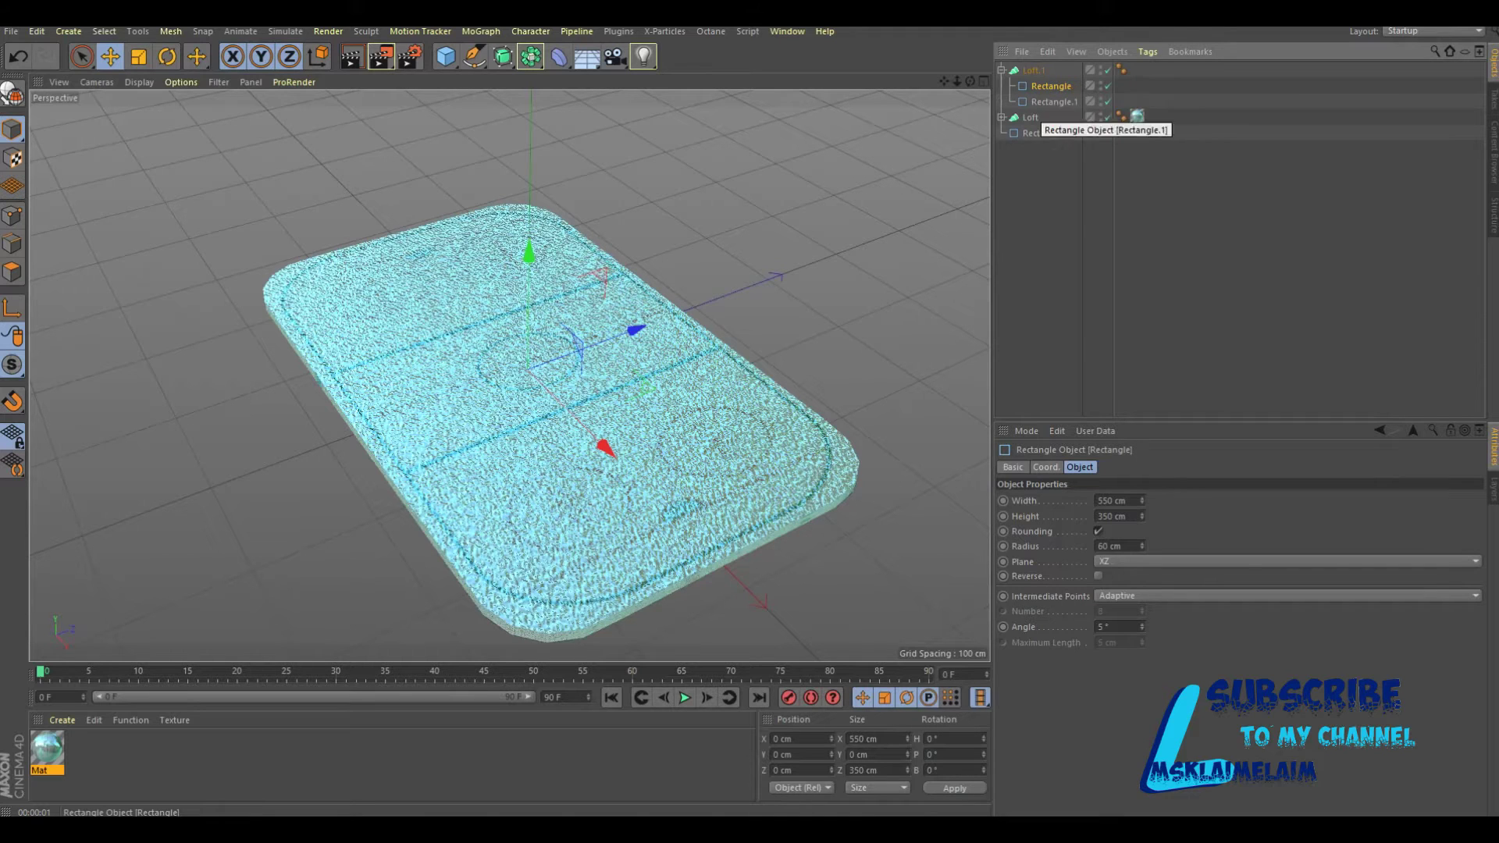
left_click(781, 754)
Set Loft.1's Rectangle to Y 50 cm, view the wall low, and create Mat.1.
type("50")
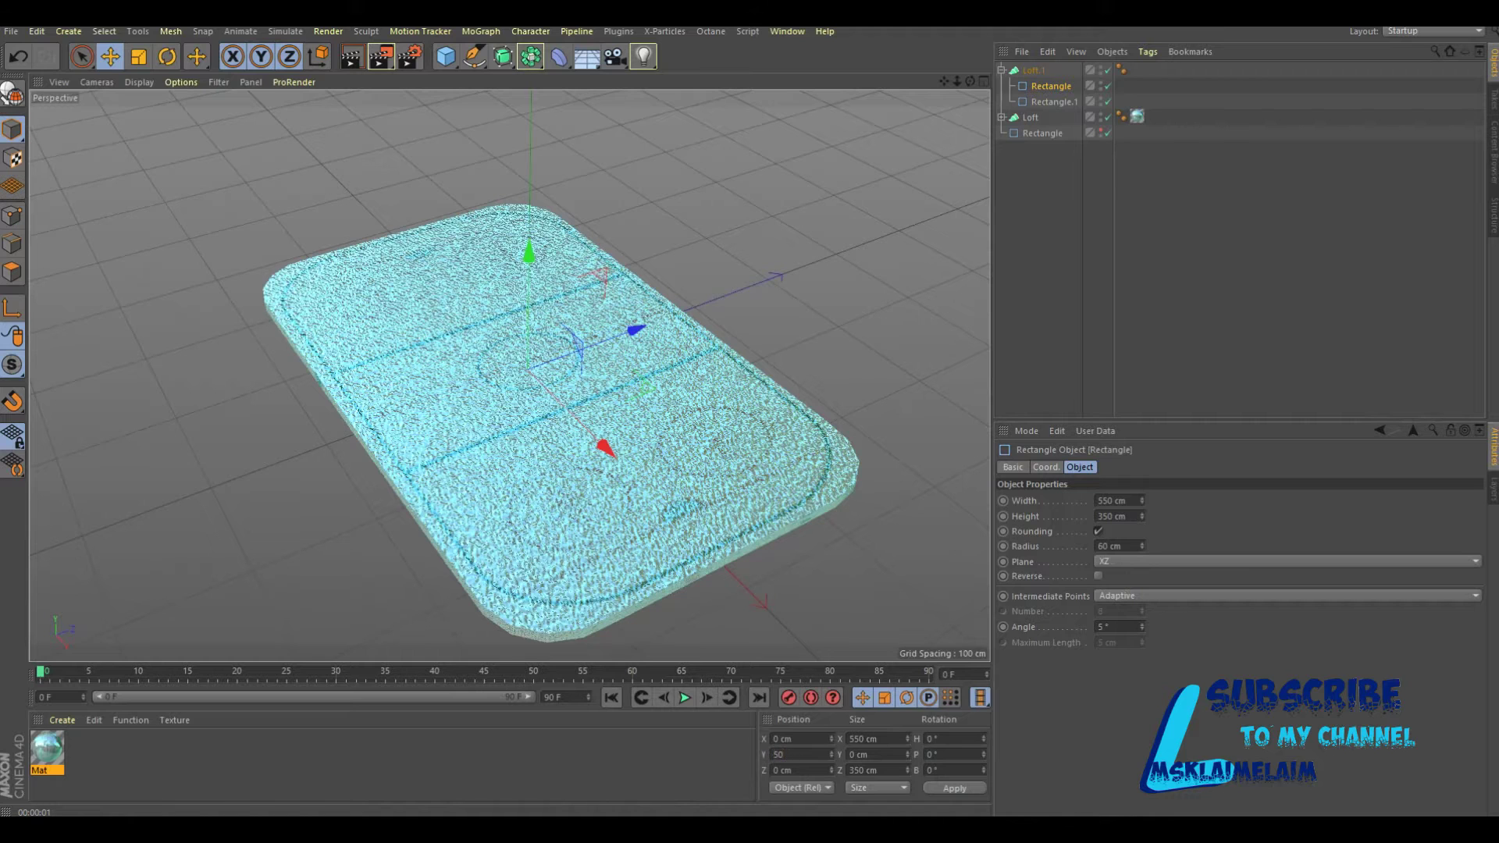
key("Return")
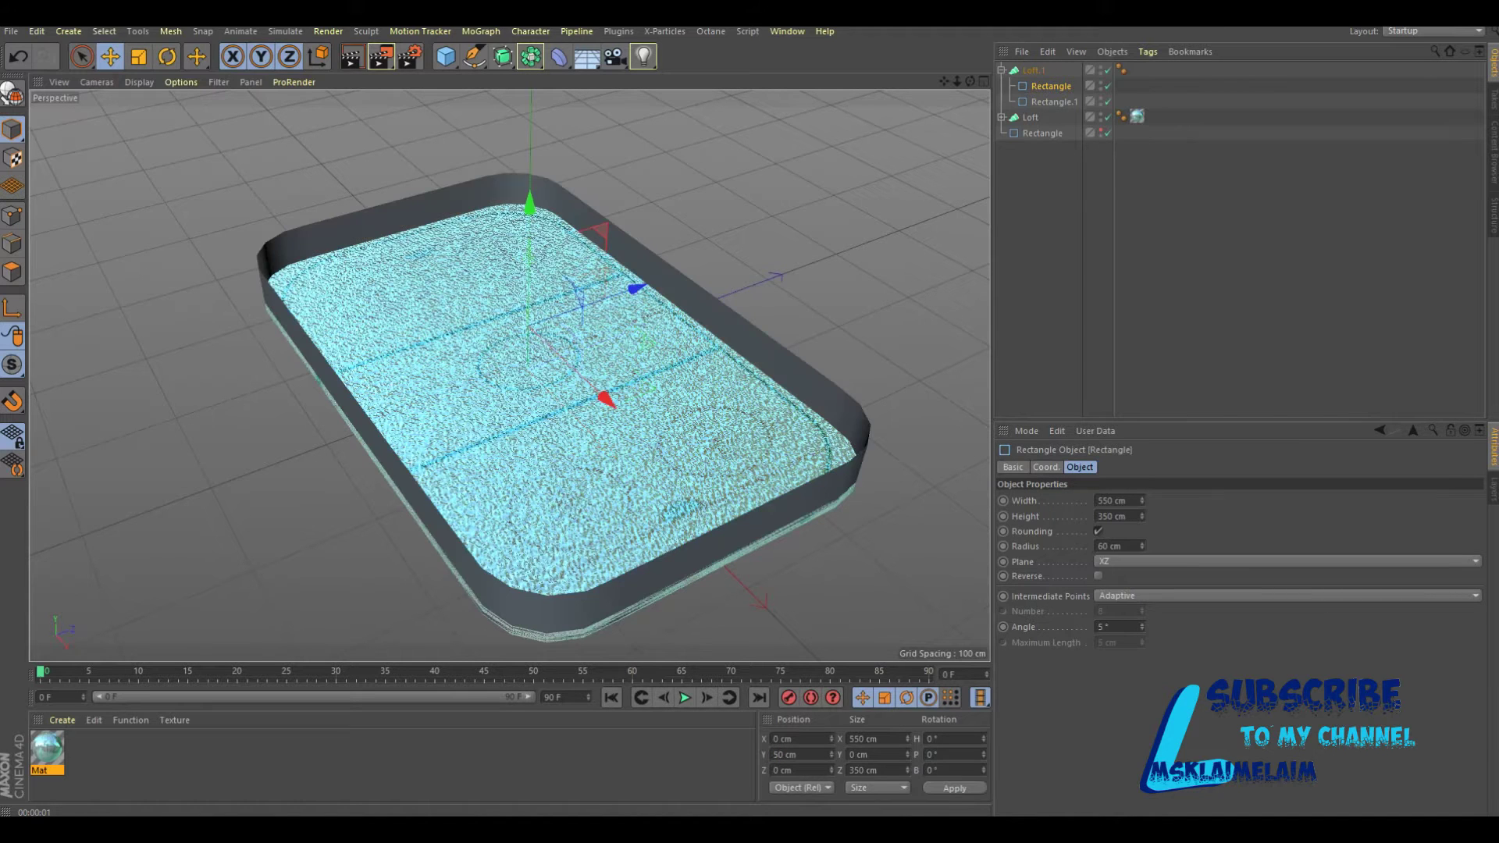
mouse_move(546, 375)
left_mouse_down("alt")
mouse_move(509, 377)
mouse_move(500, 328)
left_mouse_up("alt")
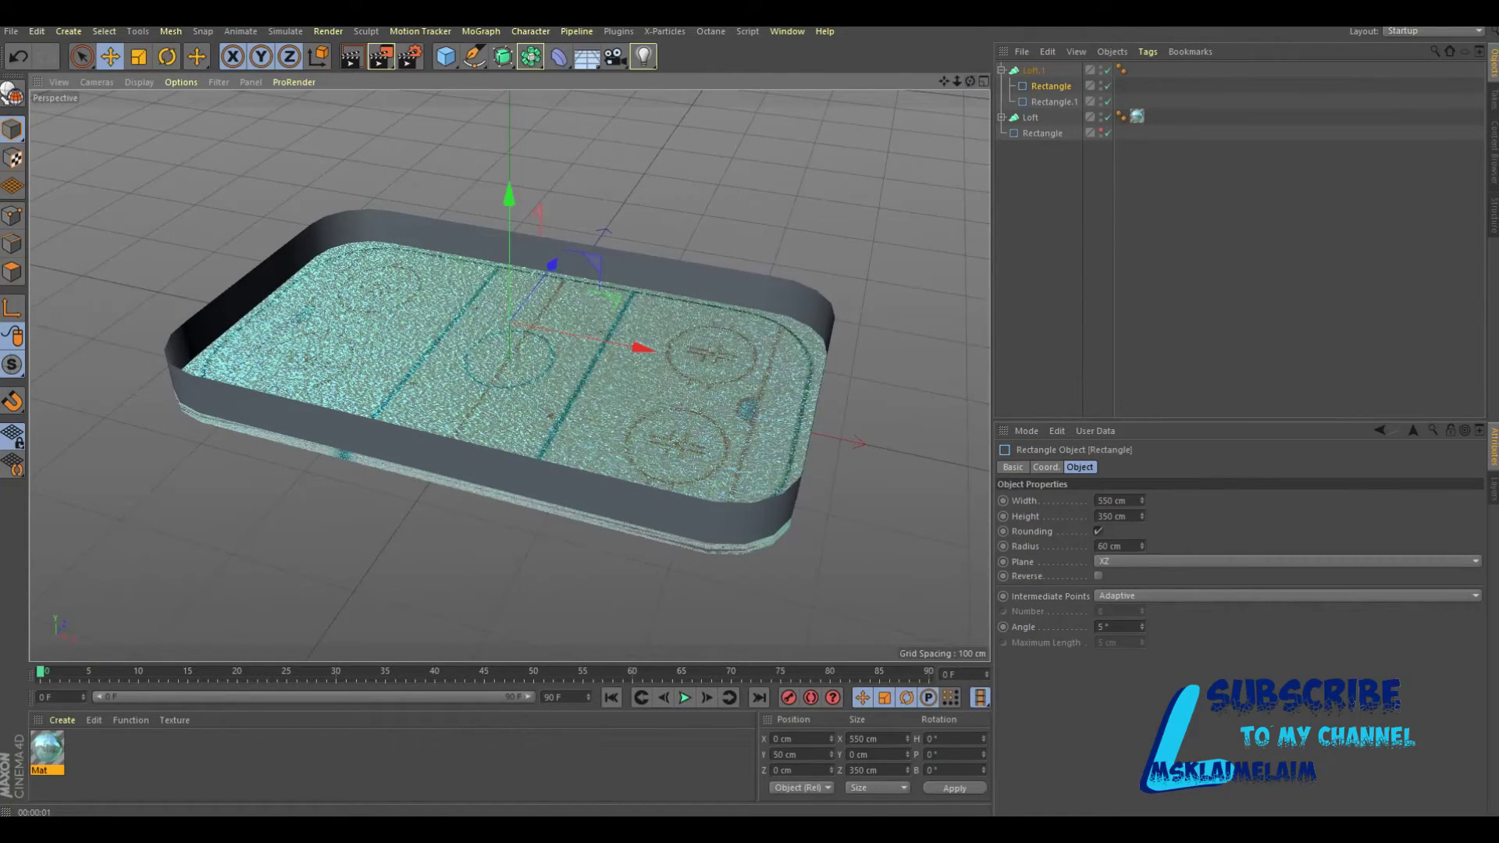
left_click_drag(500, 328, 499, 367, "alt")
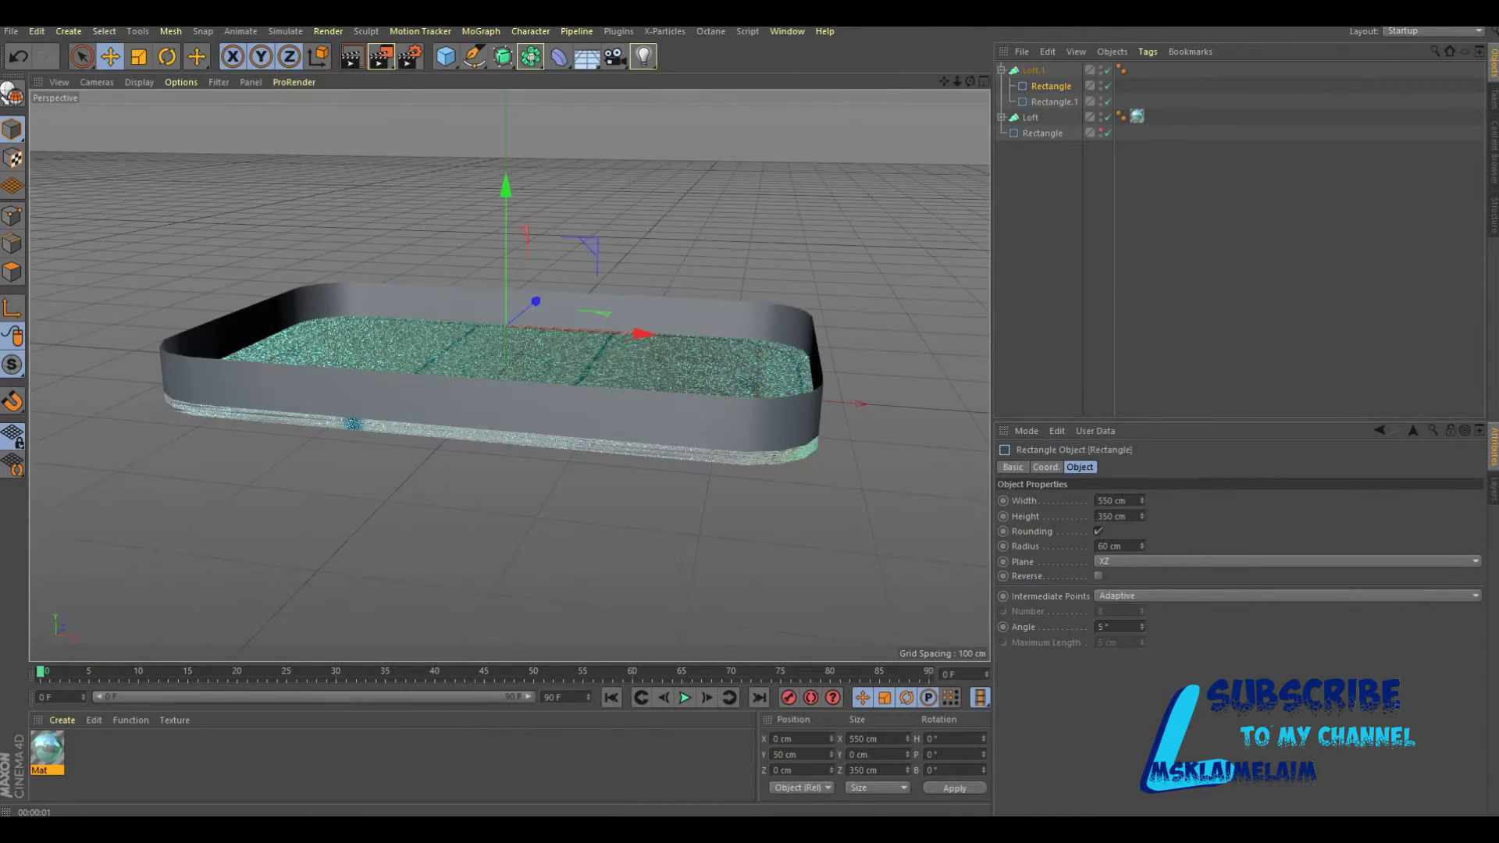
key("ctrl+n")
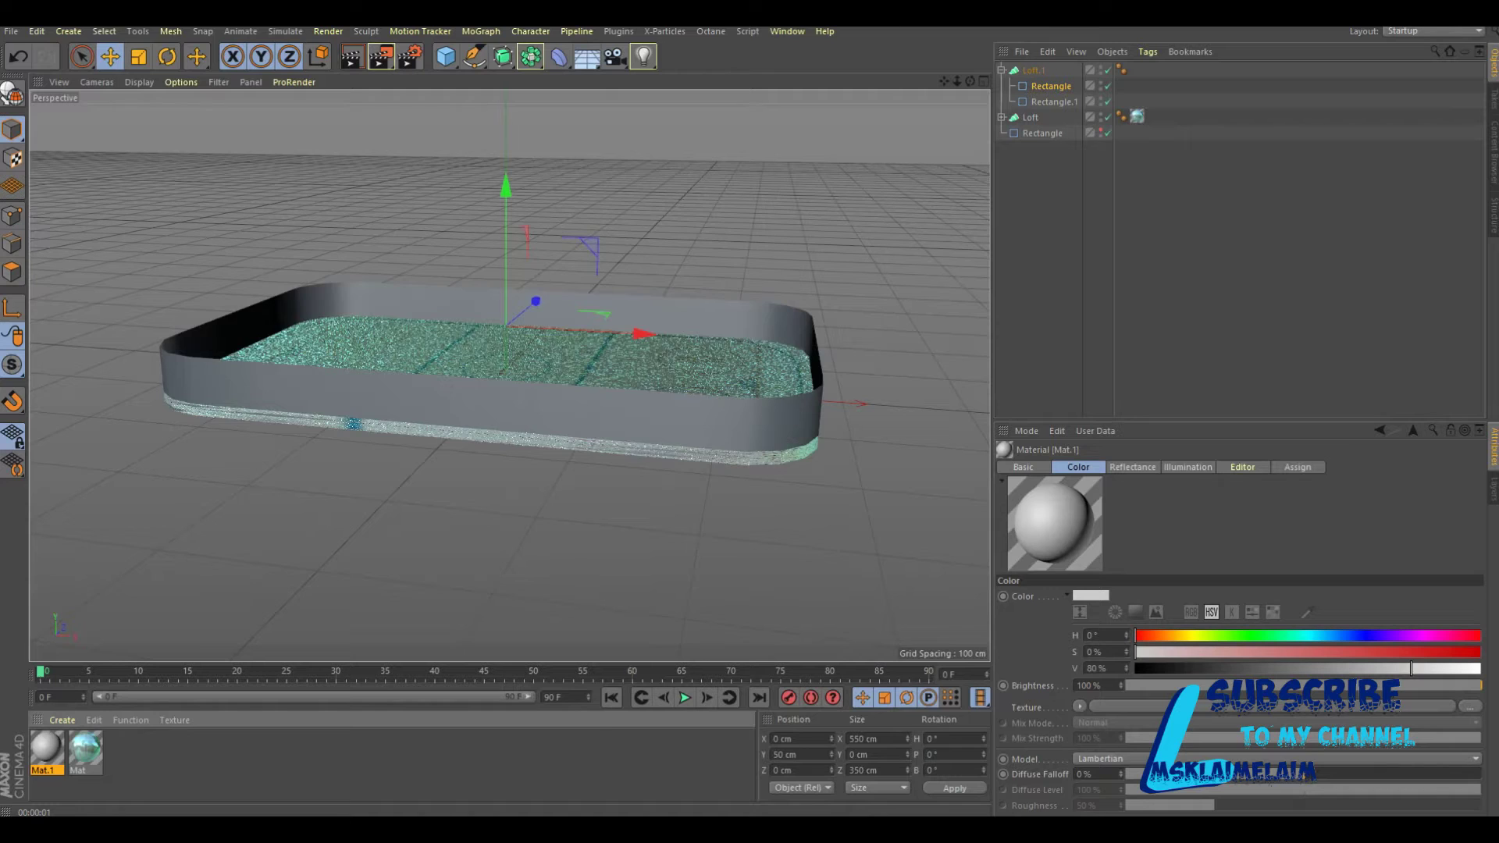
Set Mat.1's Color to blue, hue 195° and saturation 86%.
double_click(46, 748)
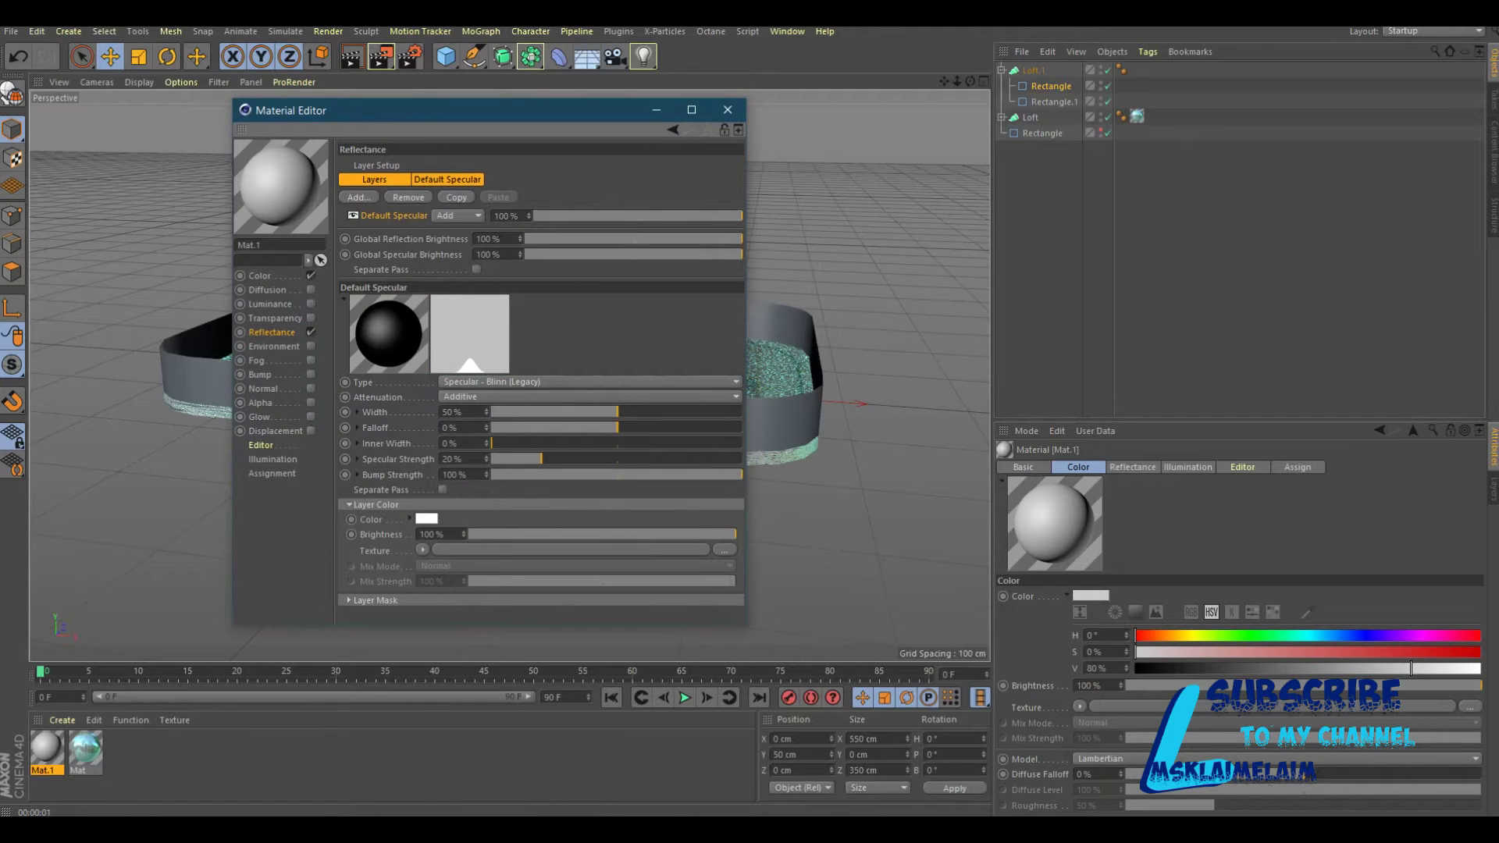
left_click(260, 276)
left_click(625, 204)
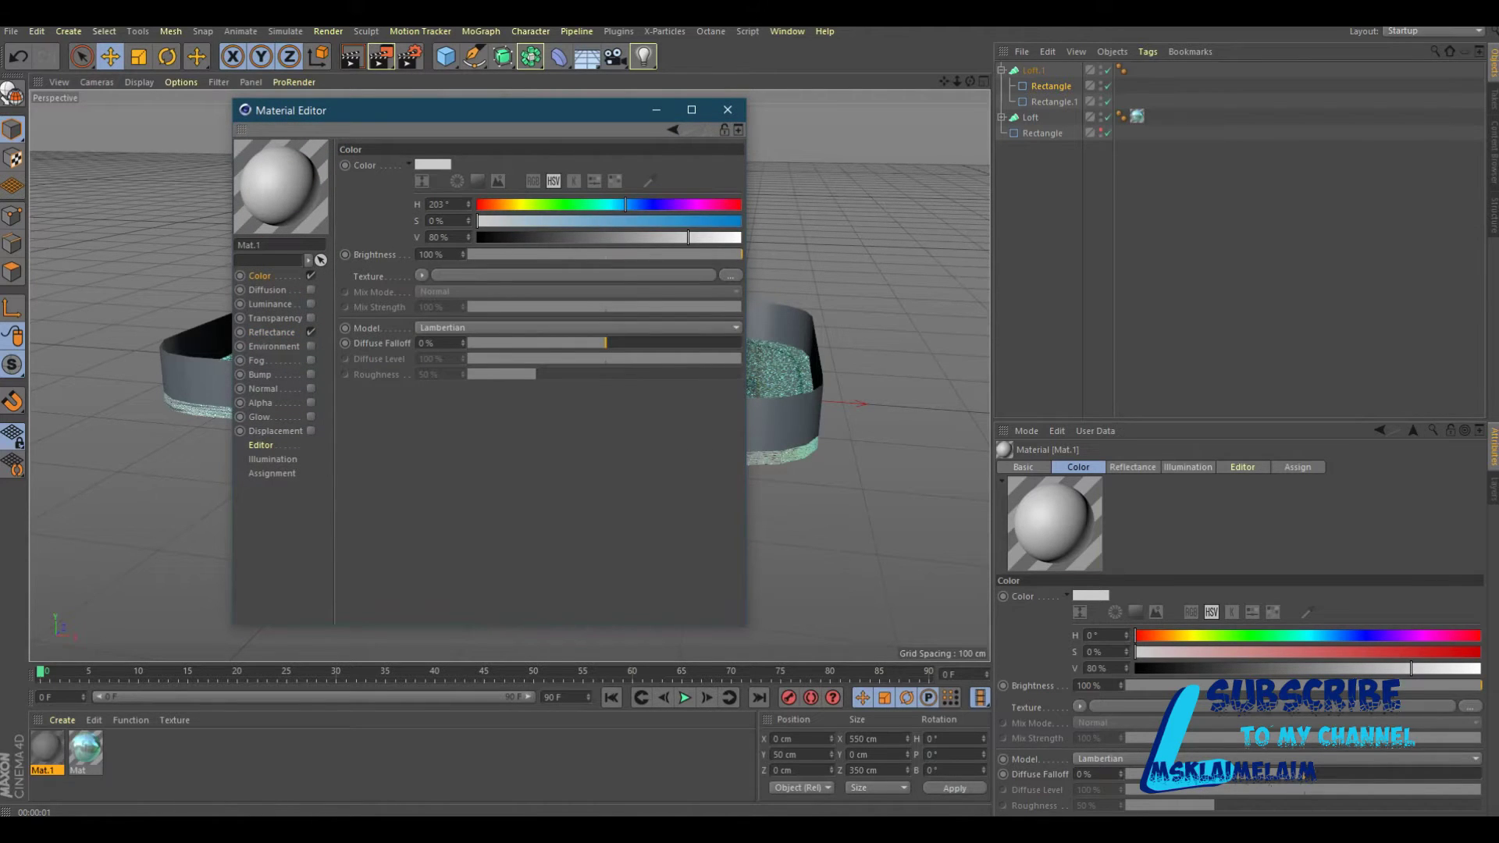
left_click(704, 221)
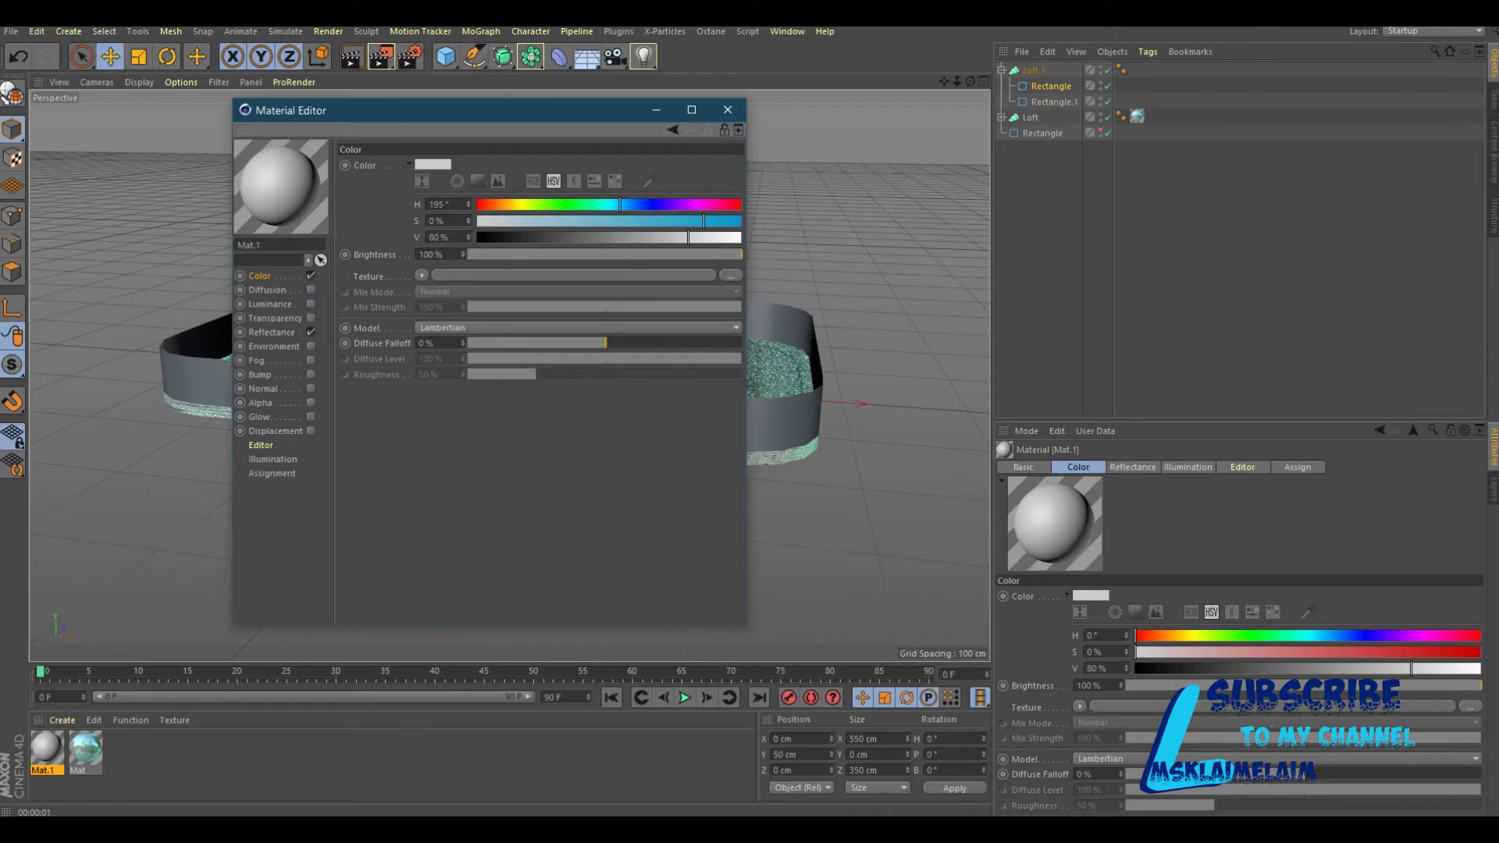
Replace Default Specular with a Beckmann layer coloured H 196°, S 63%.
left_click(272, 331)
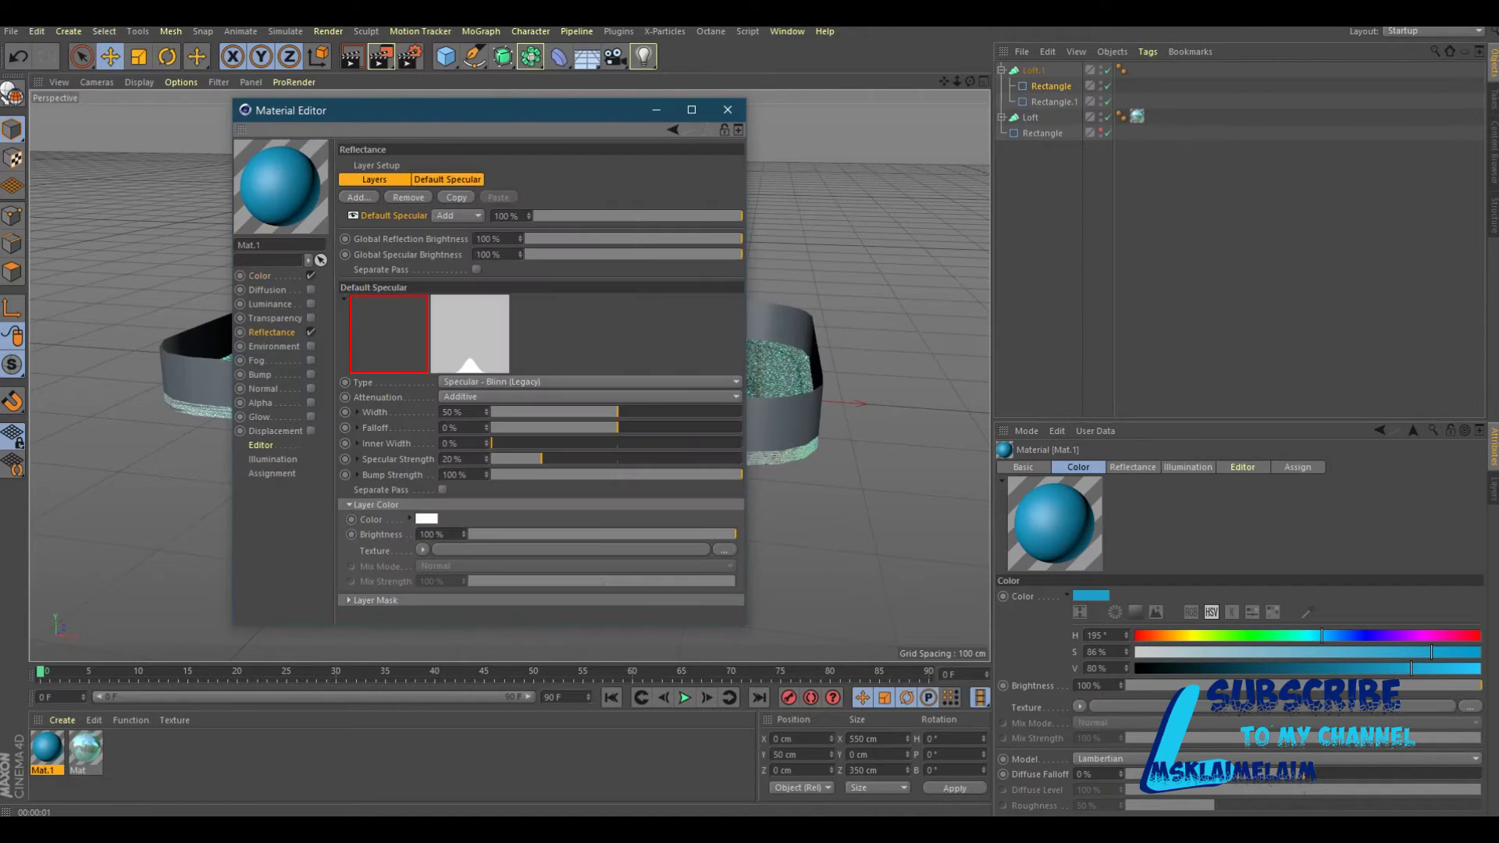
left_click(408, 197)
left_click(359, 197)
left_click(408, 201)
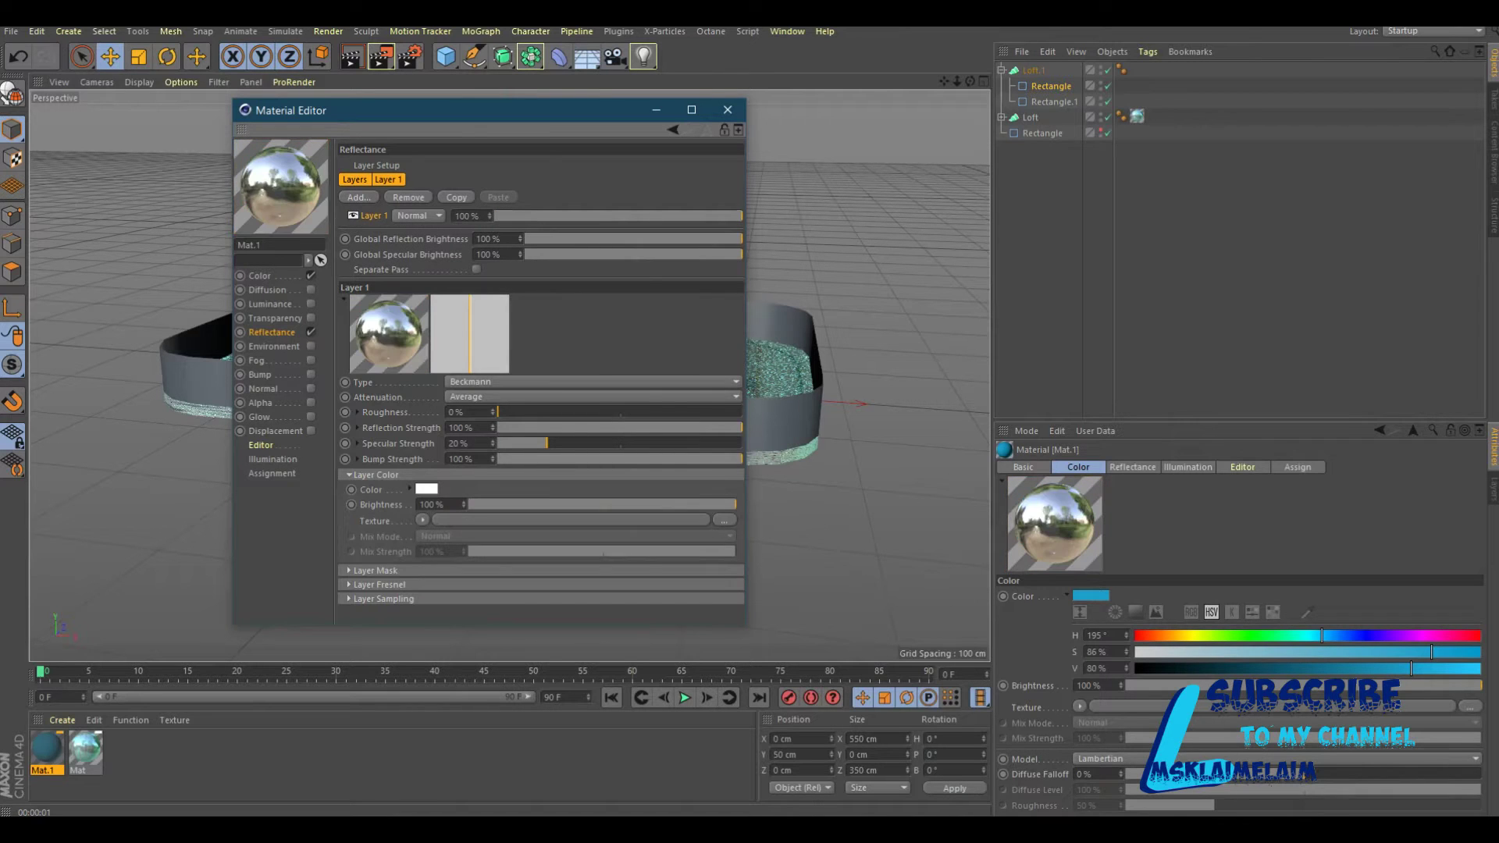
left_click(427, 489)
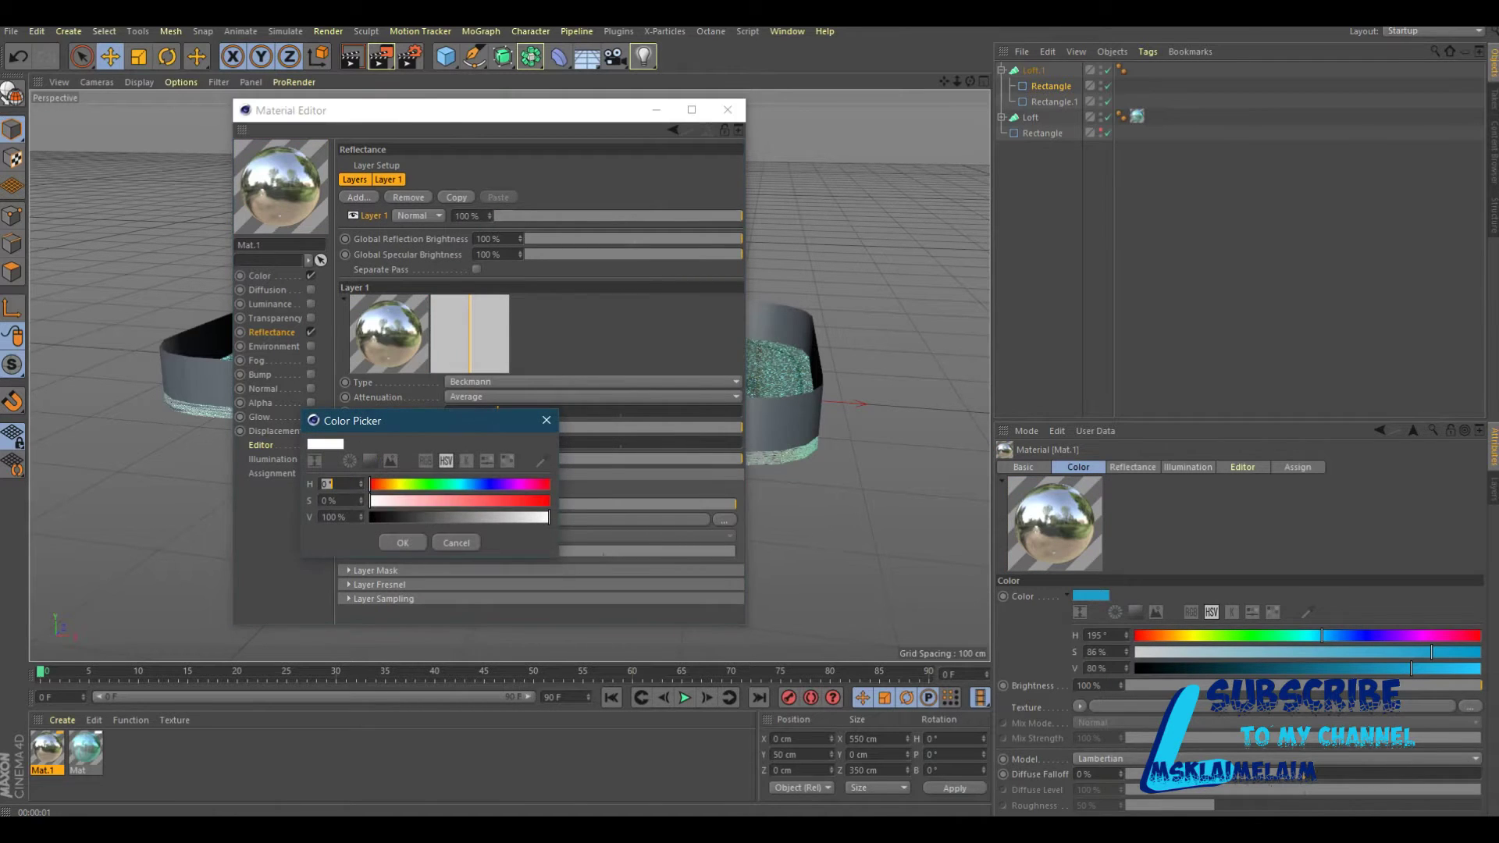
type("196")
key("Return")
type("63")
key("Return")
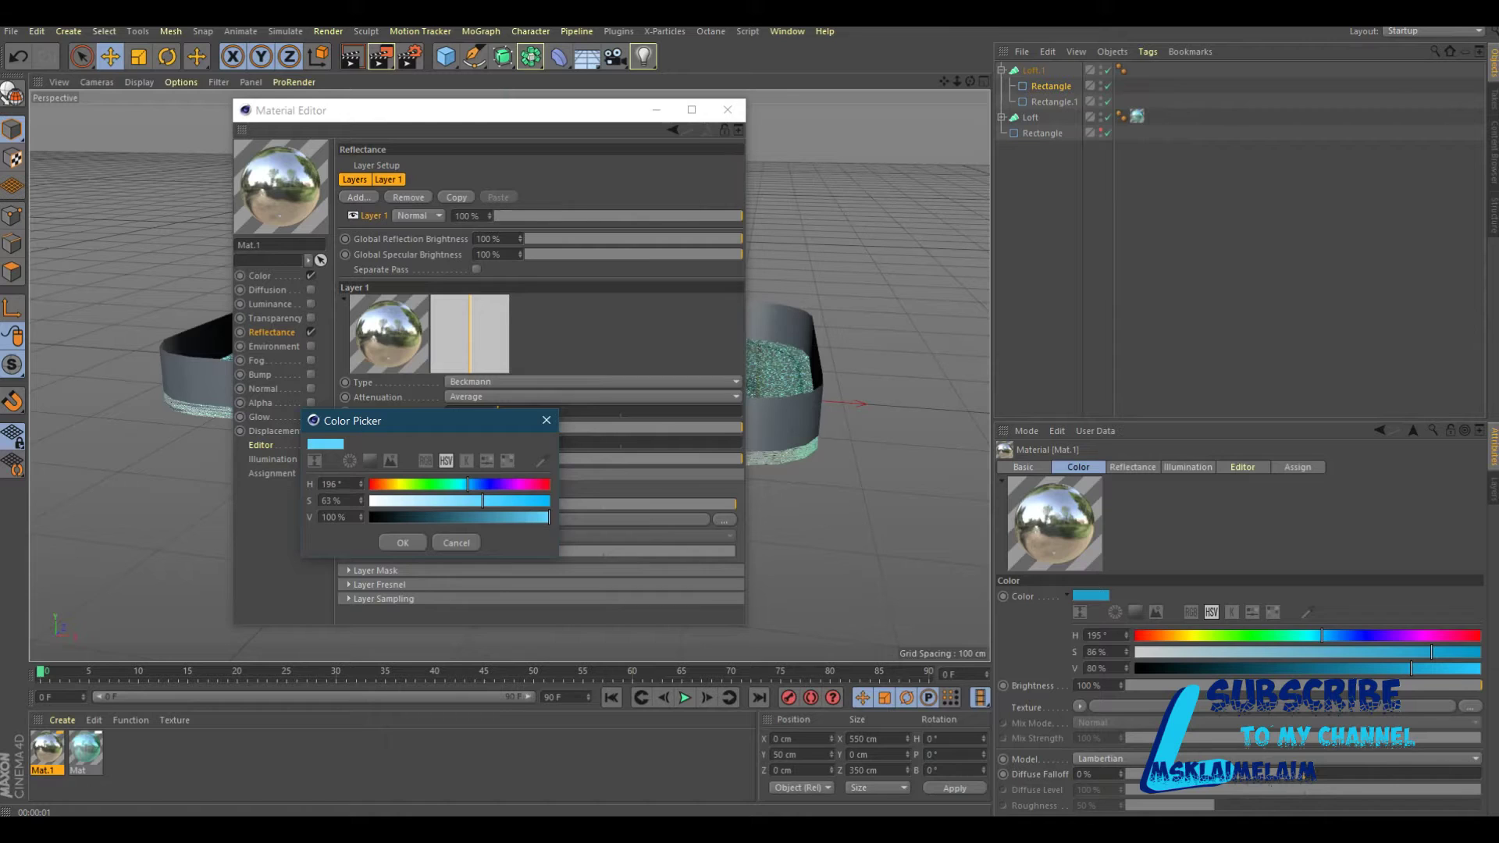
key("Return")
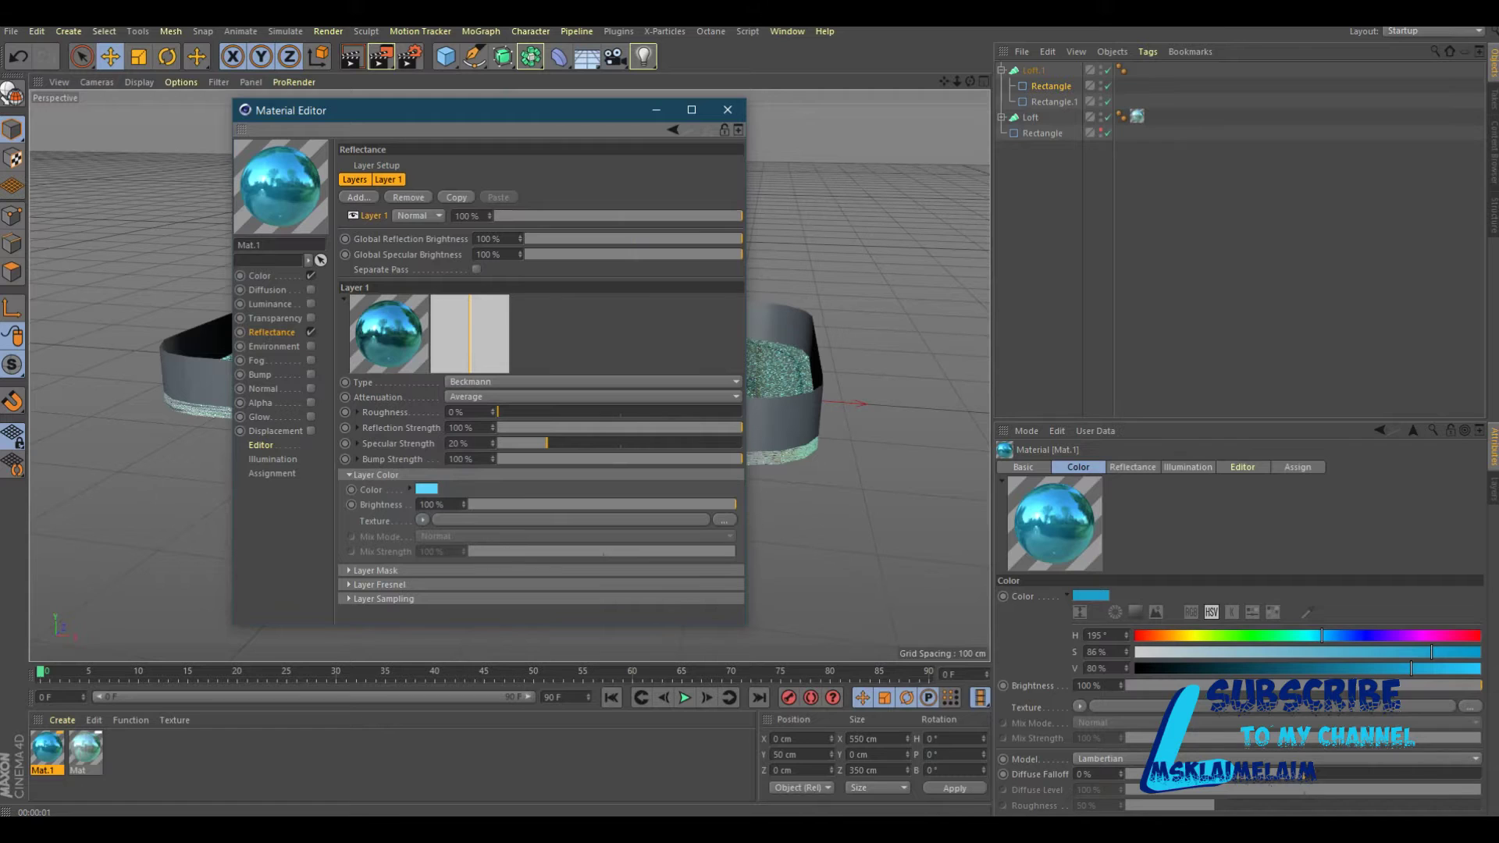
Enable Transparency with refraction 1.33, Glass preset, and 33% brightness.
left_click(310, 318)
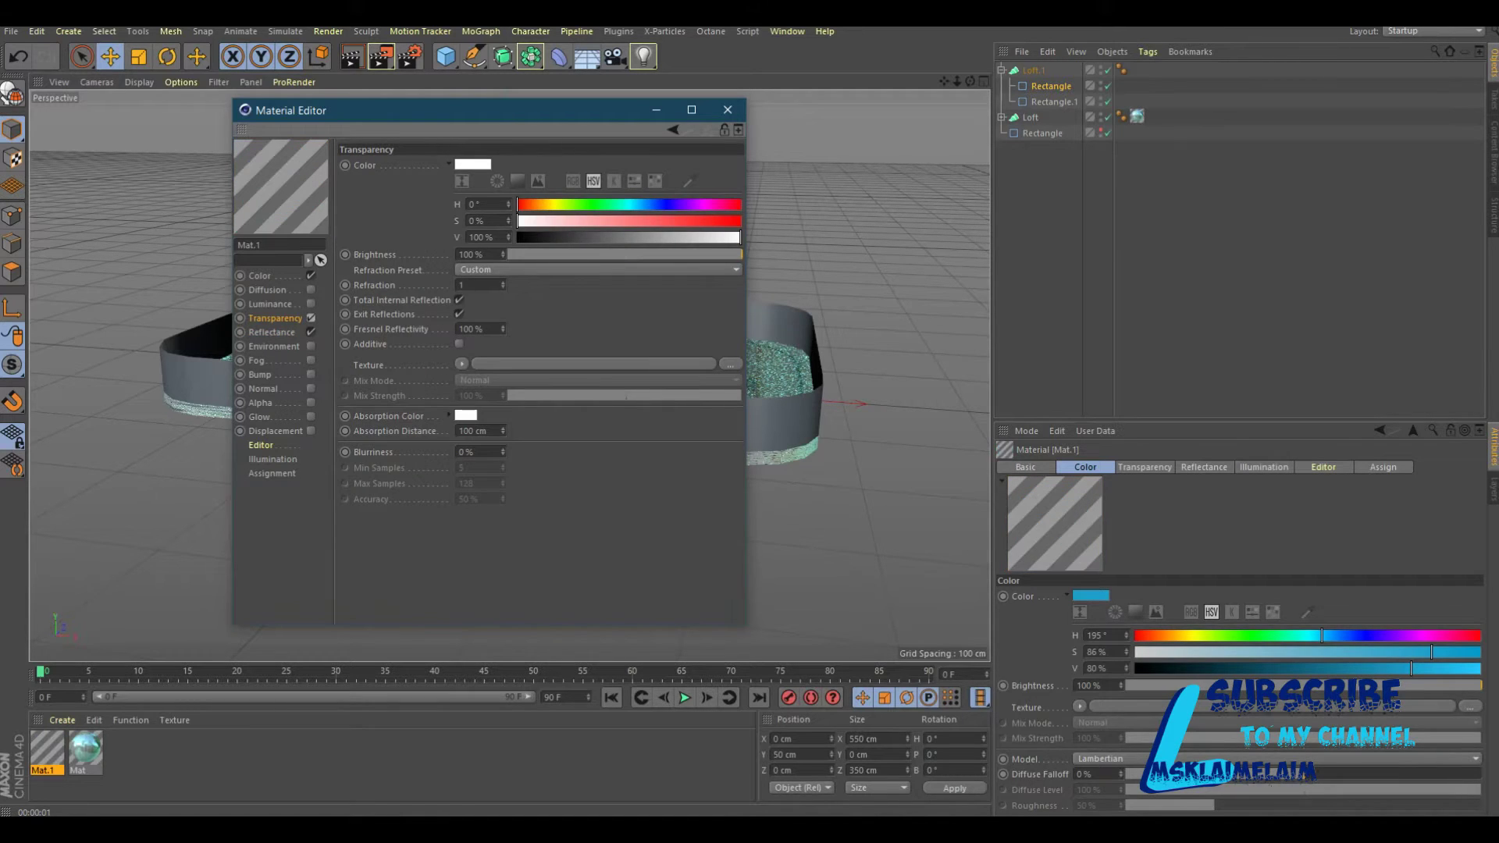
left_click_drag(741, 254, 608, 254)
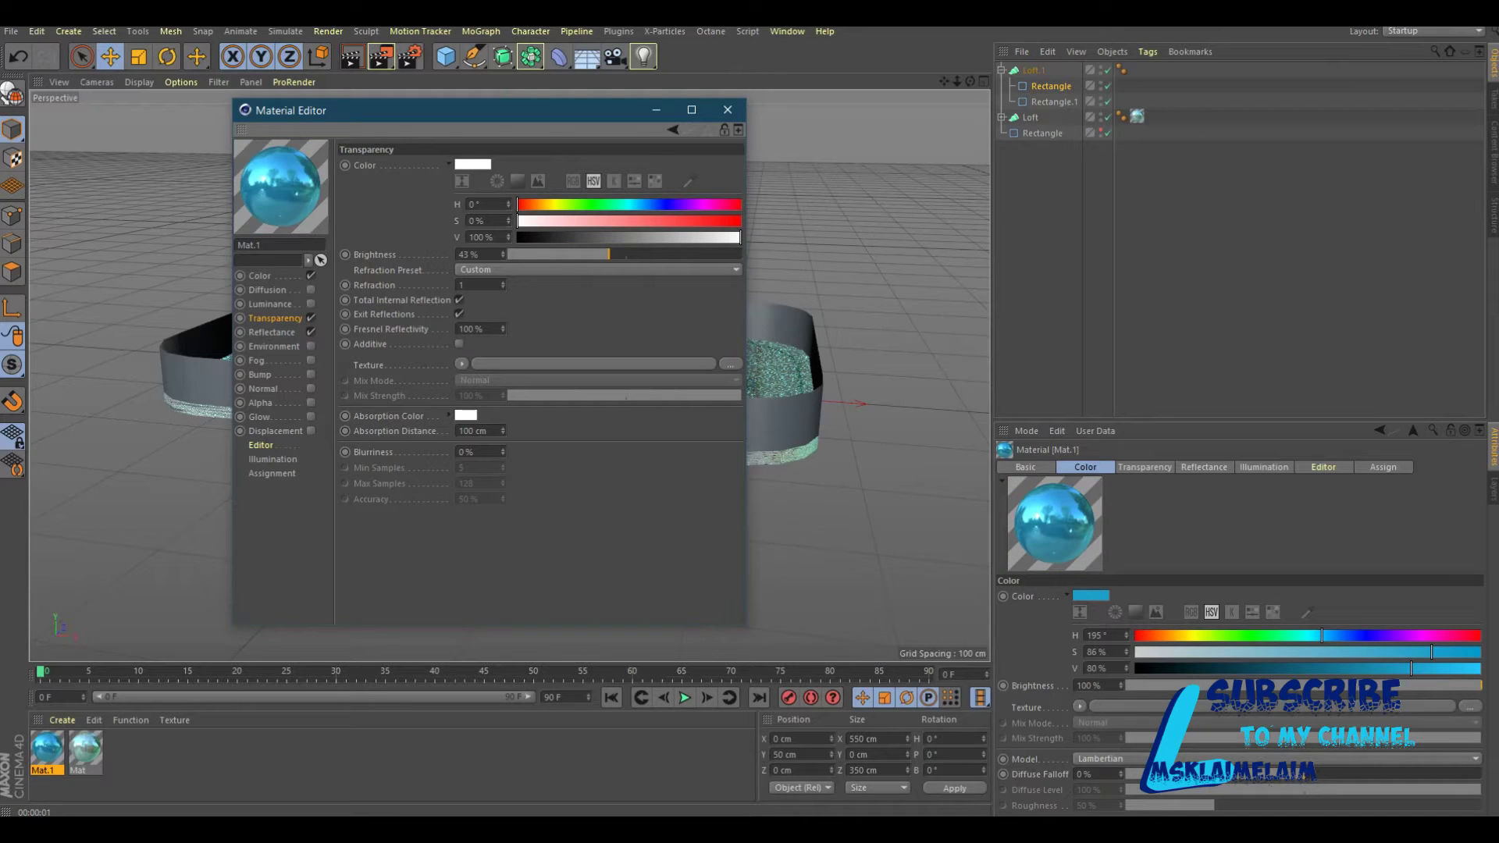
type("1,33")
key("Return")
left_click_drag(608, 254, 563, 254)
left_click_drag(564, 254, 573, 255)
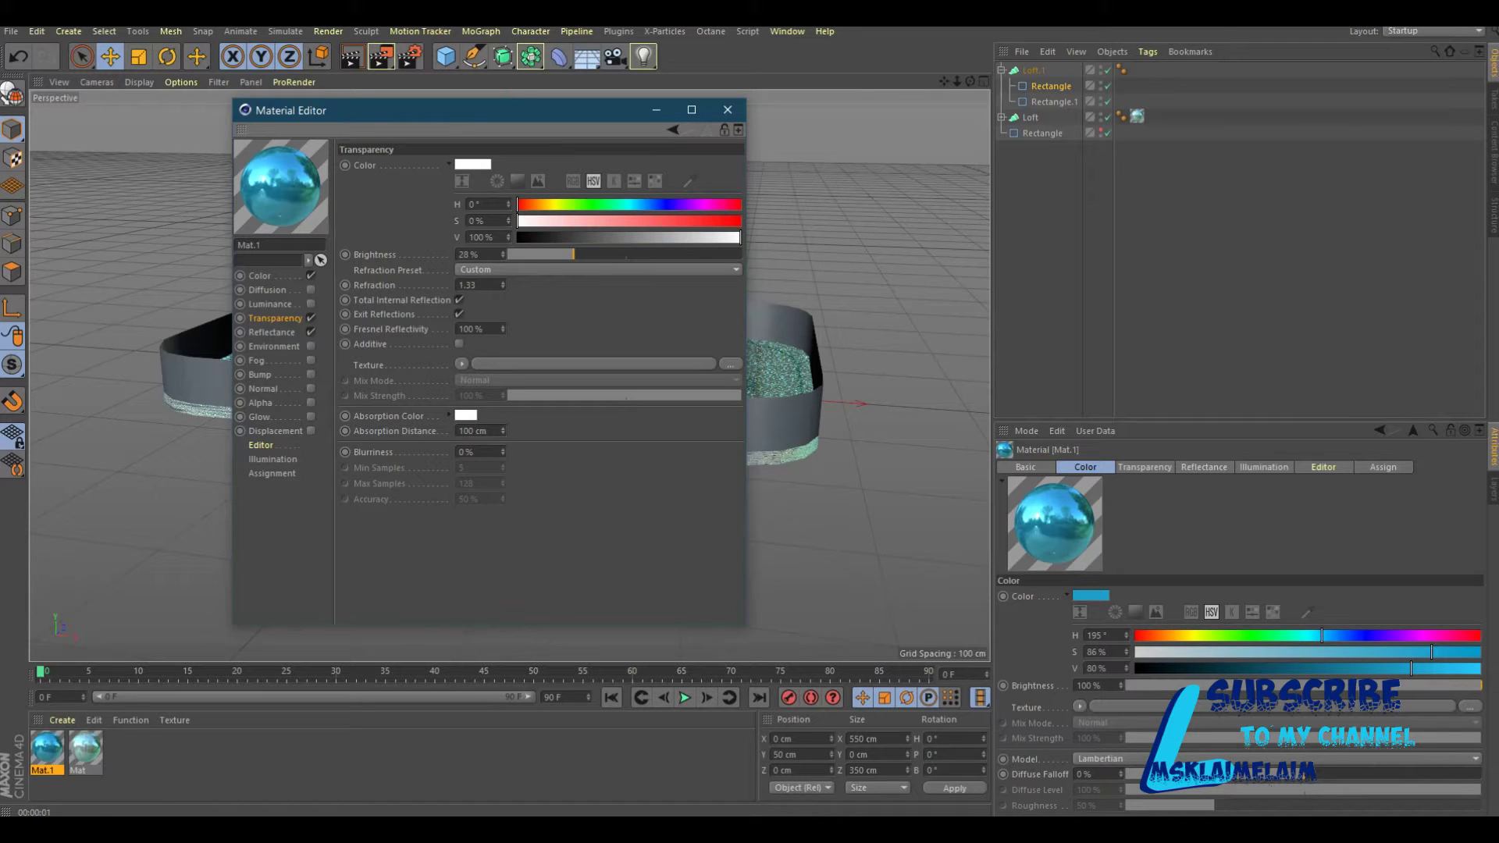
left_click(594, 270)
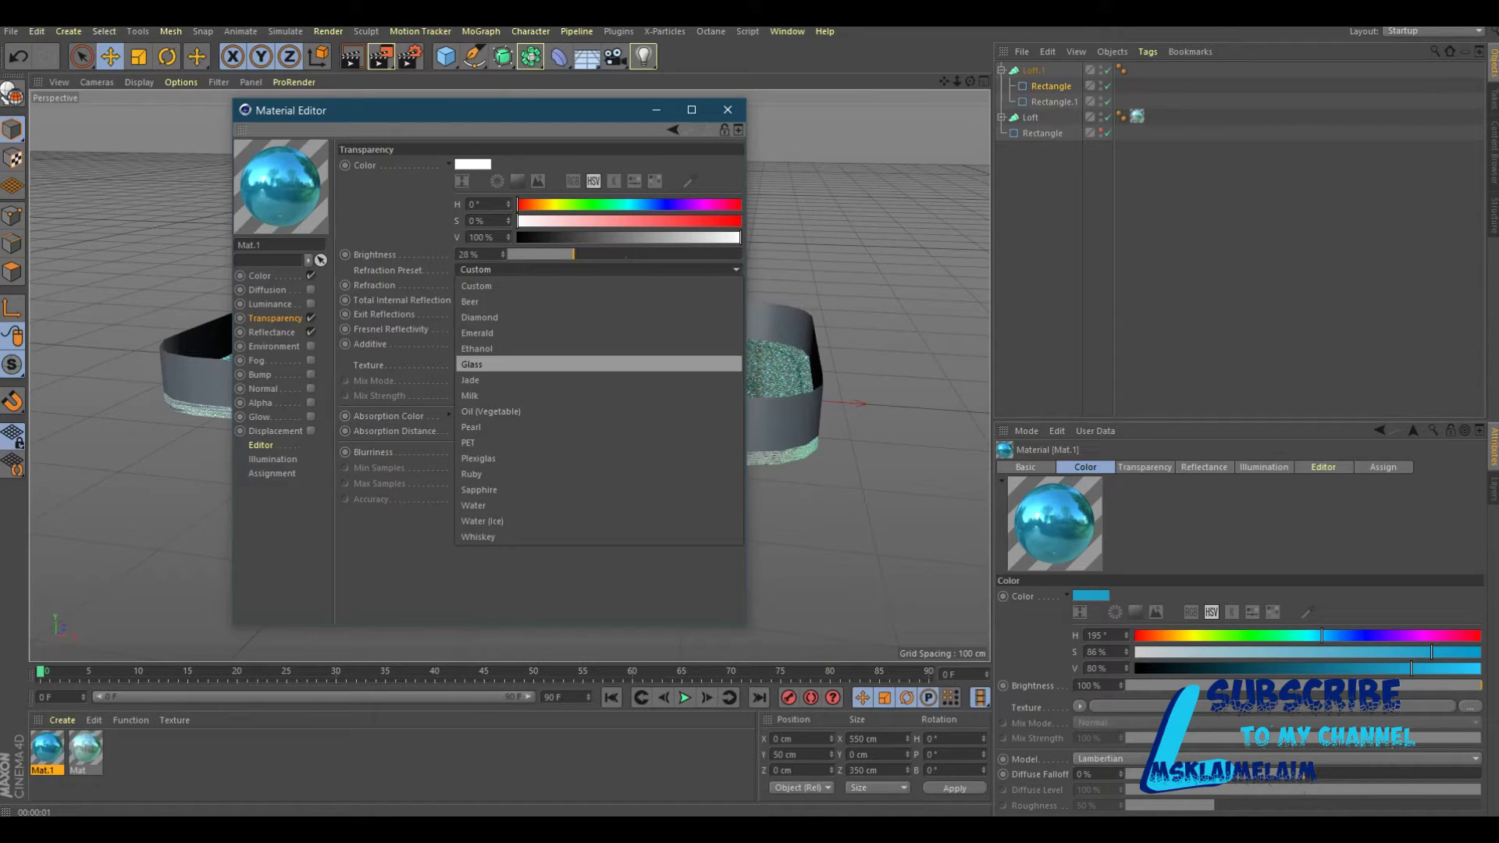
left_click(484, 364)
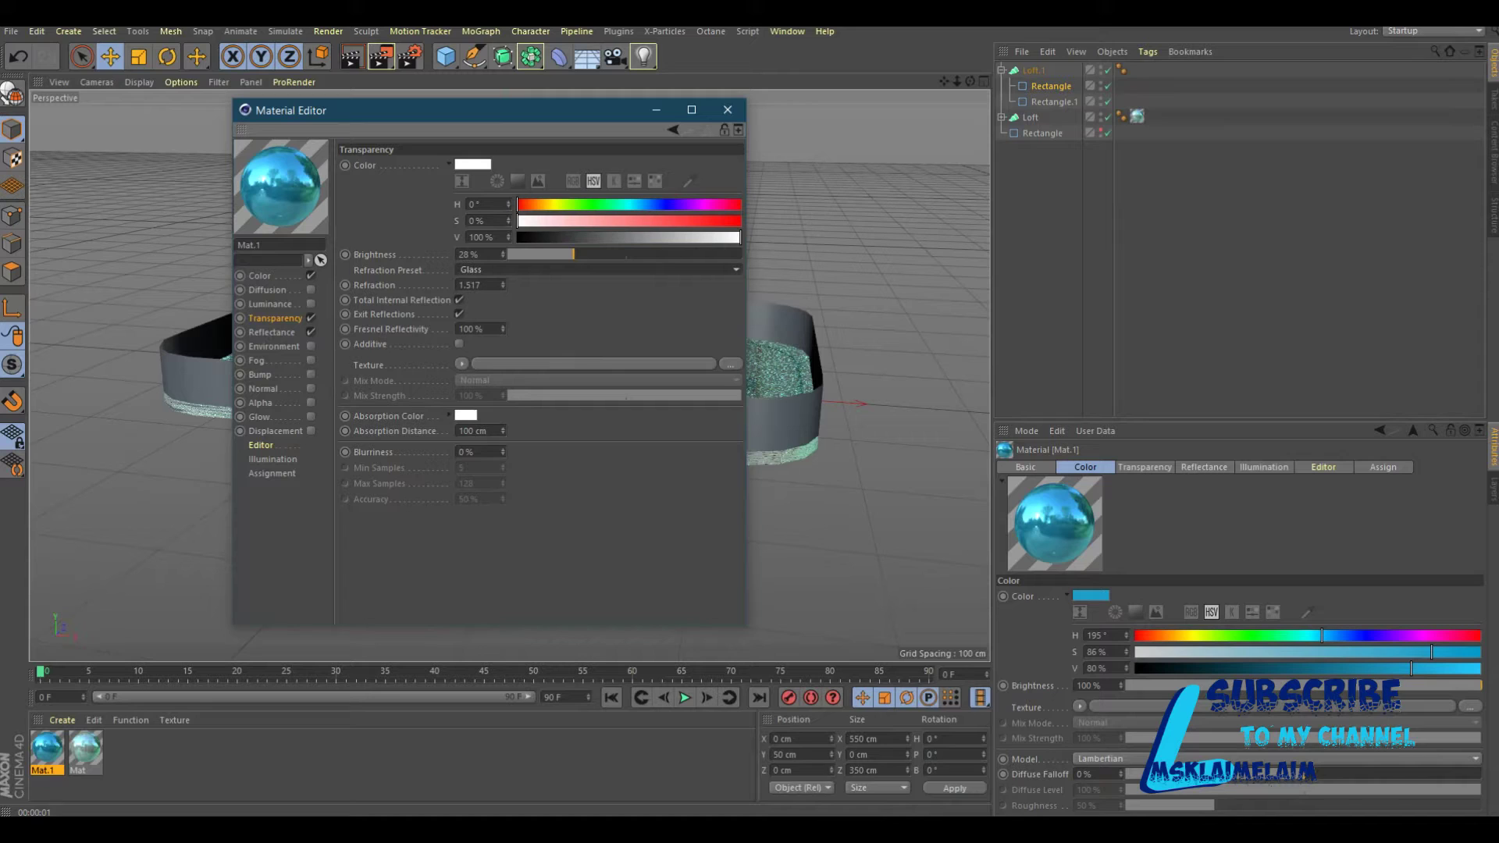
left_click_drag(574, 254, 585, 255)
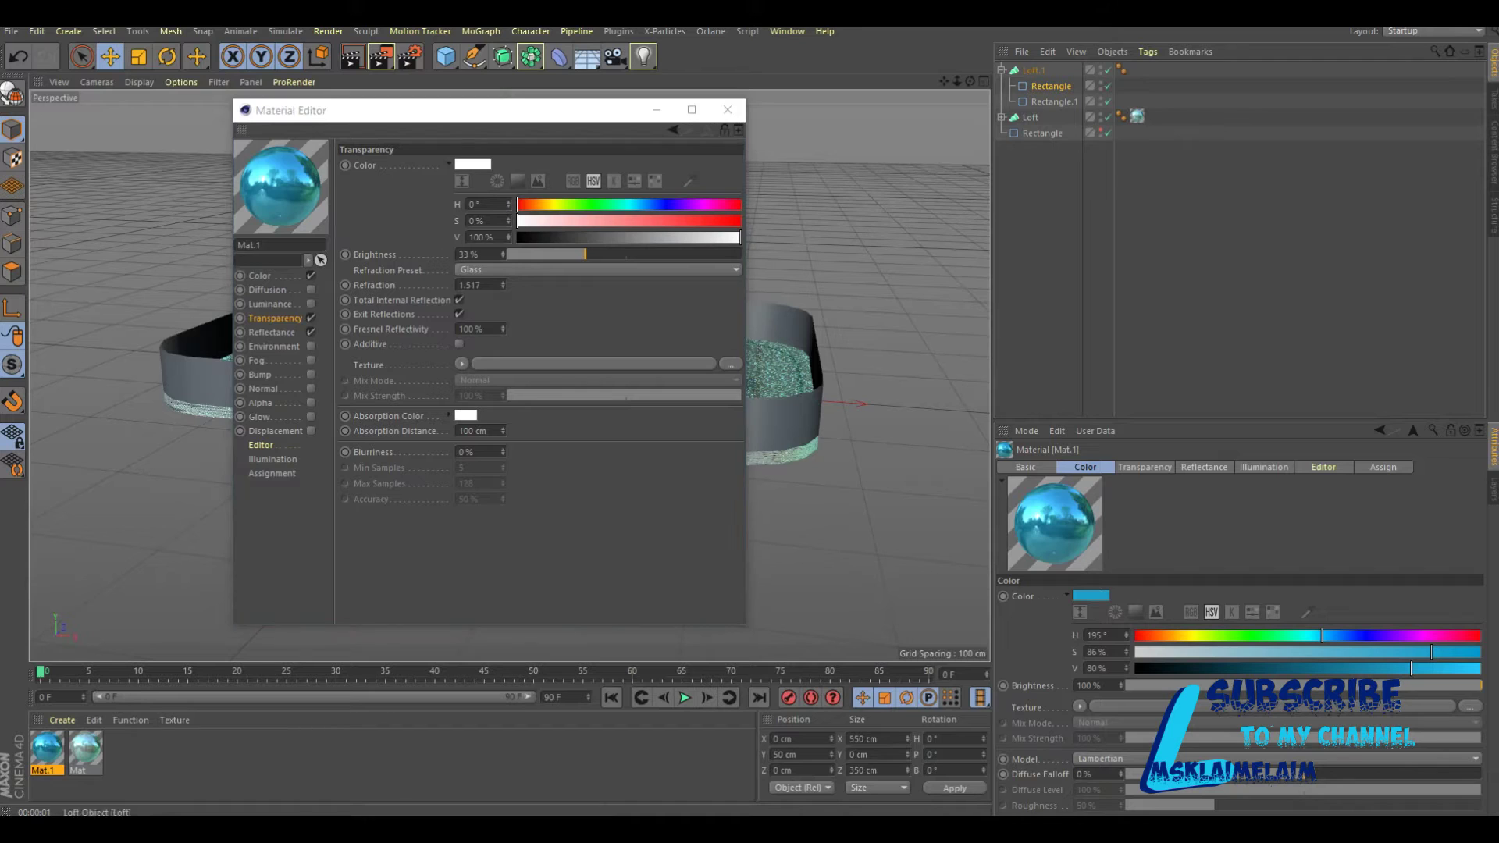
Set global reflection brightness to 65% and transparency brightness to 78%.
left_click(271, 332)
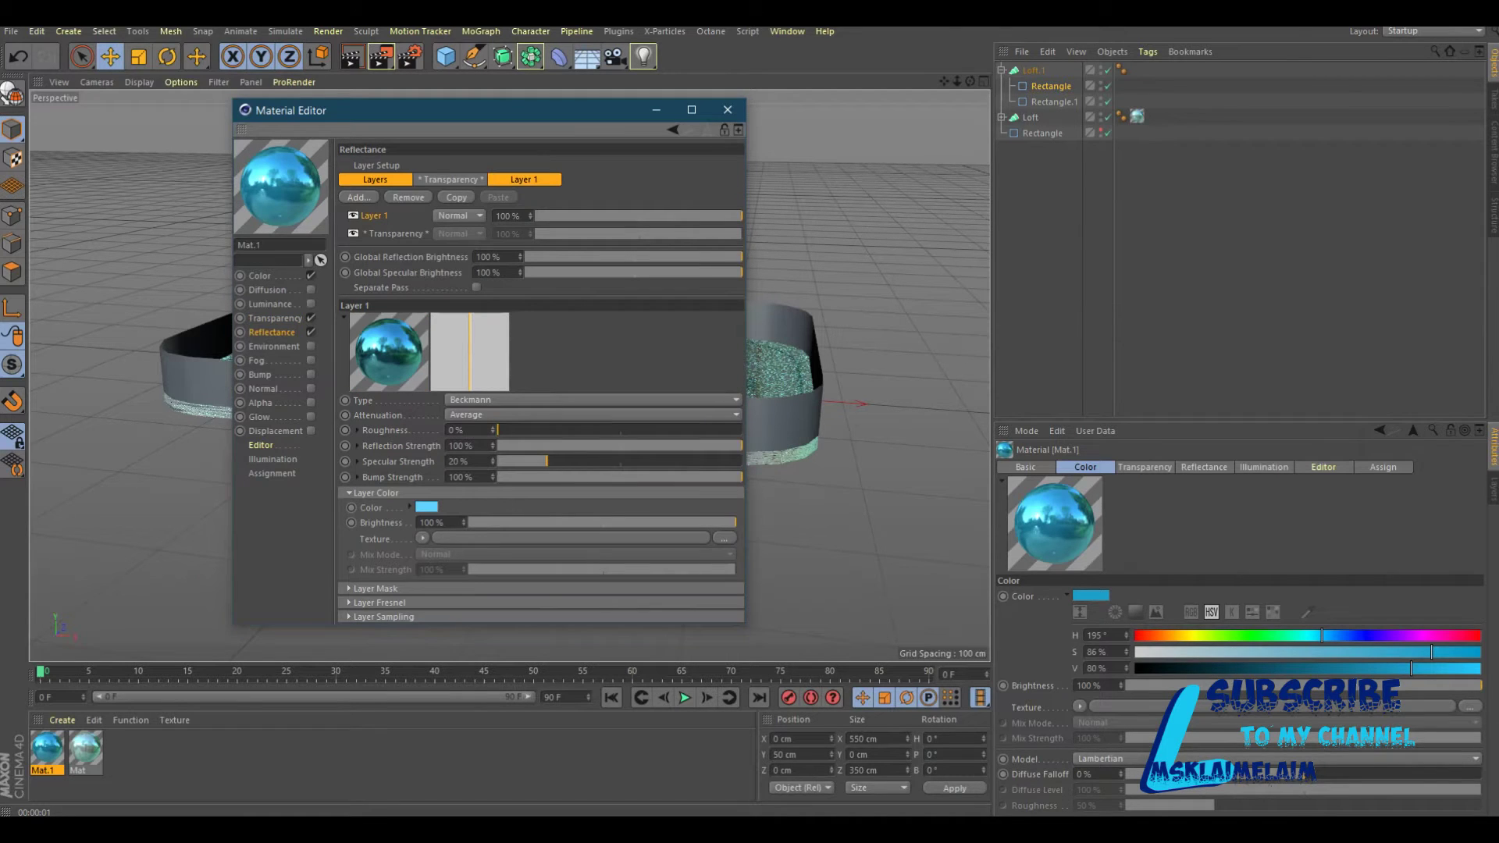
left_click_drag(741, 256, 636, 256)
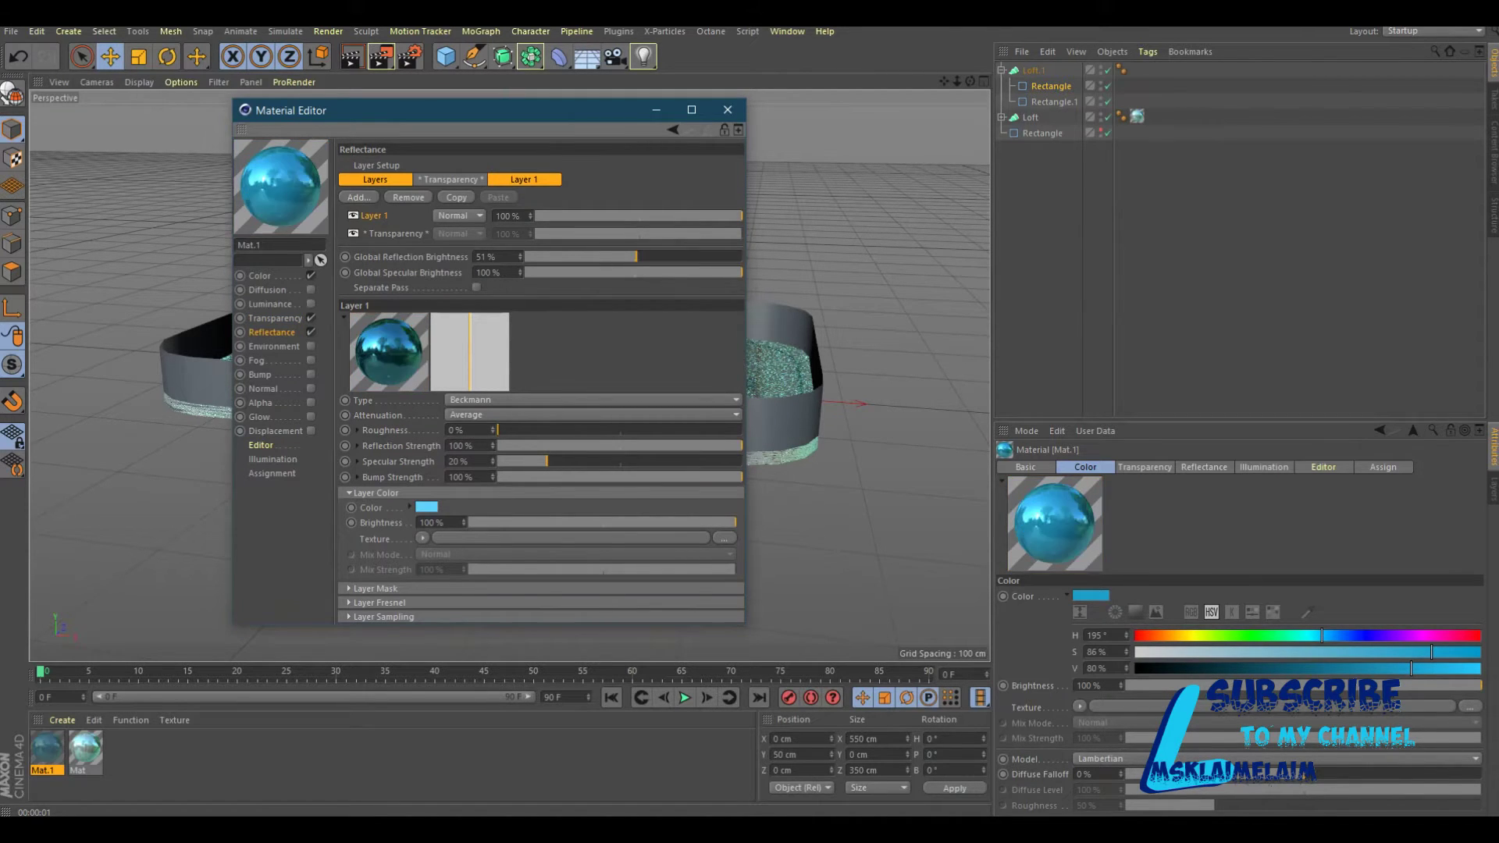
left_click_drag(636, 256, 666, 256)
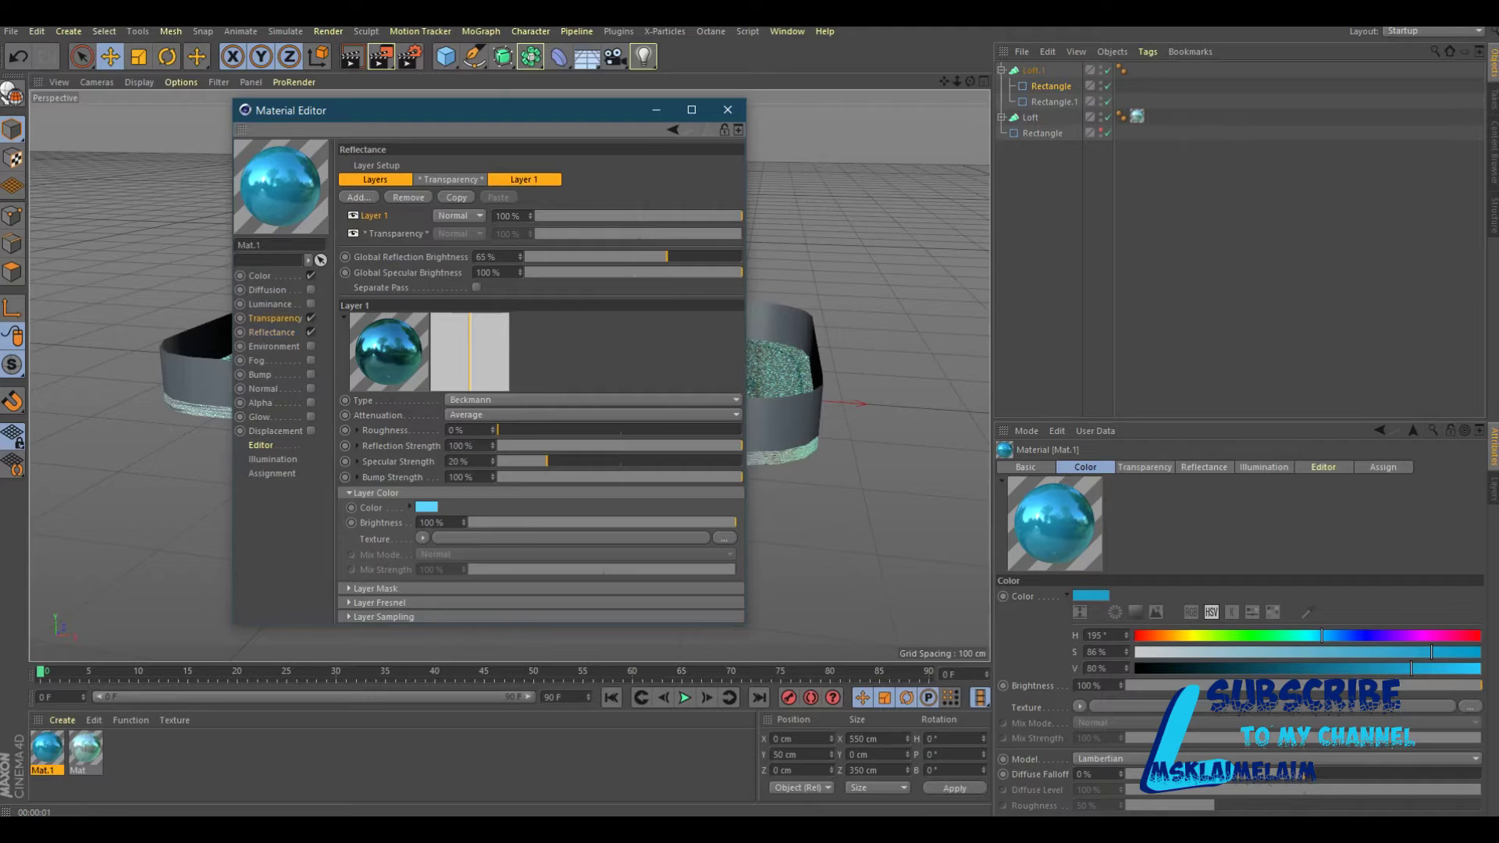
left_click(274, 318)
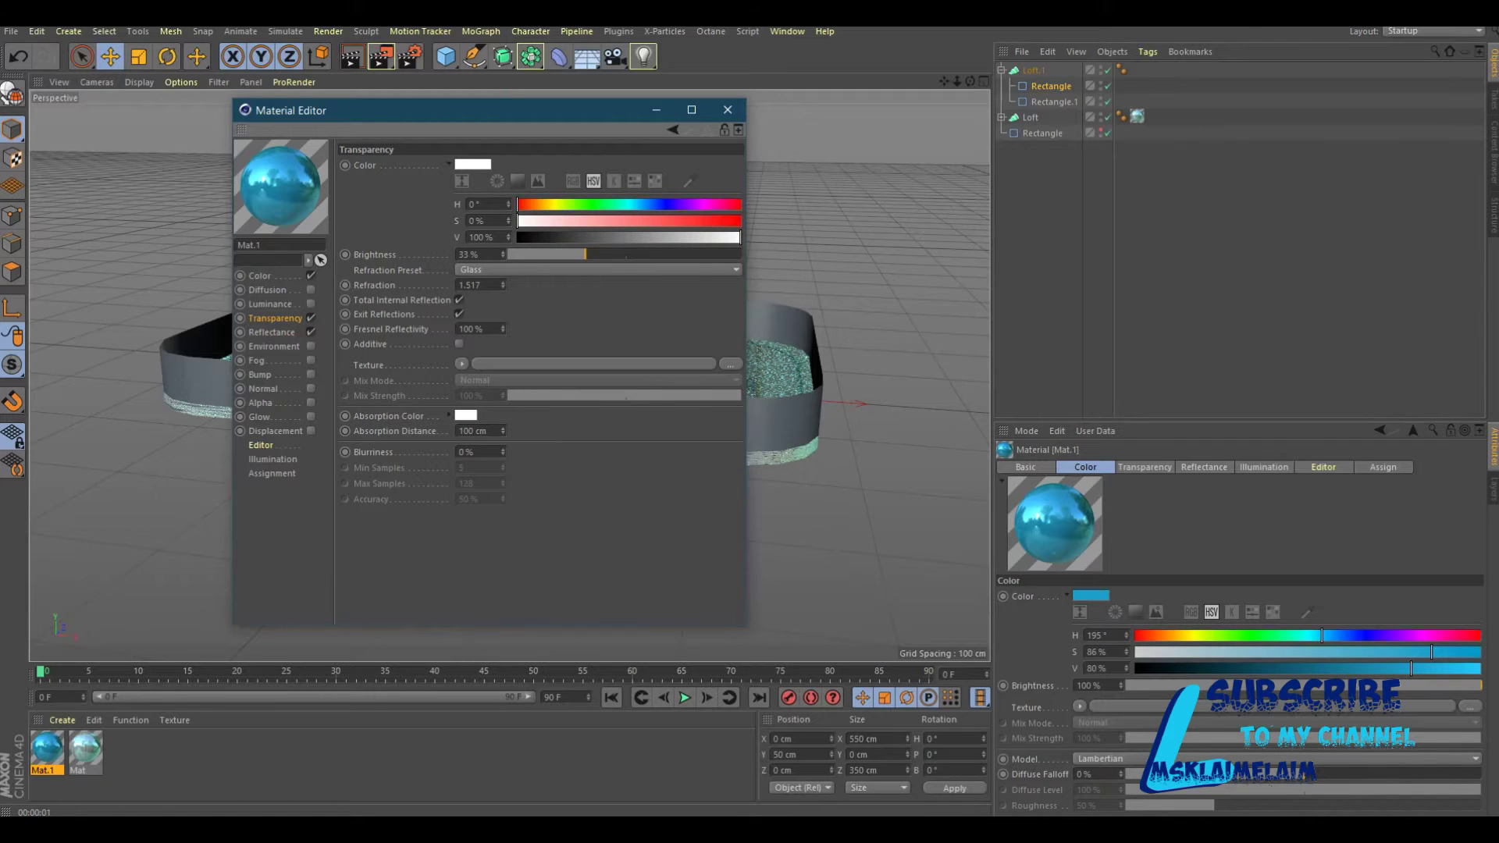
left_click_drag(584, 254, 681, 254)
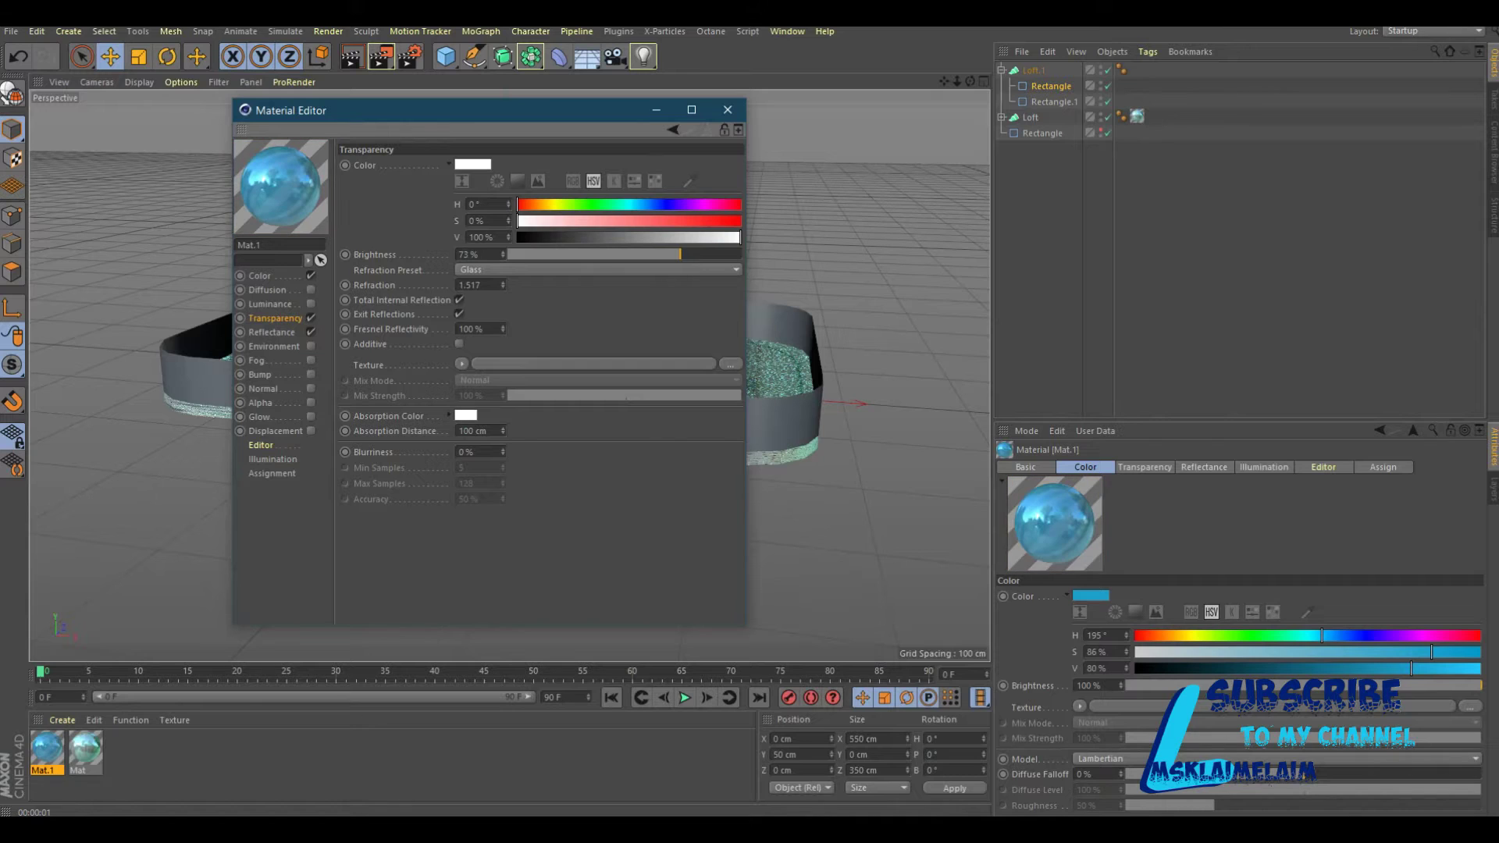
left_click_drag(680, 254, 692, 255)
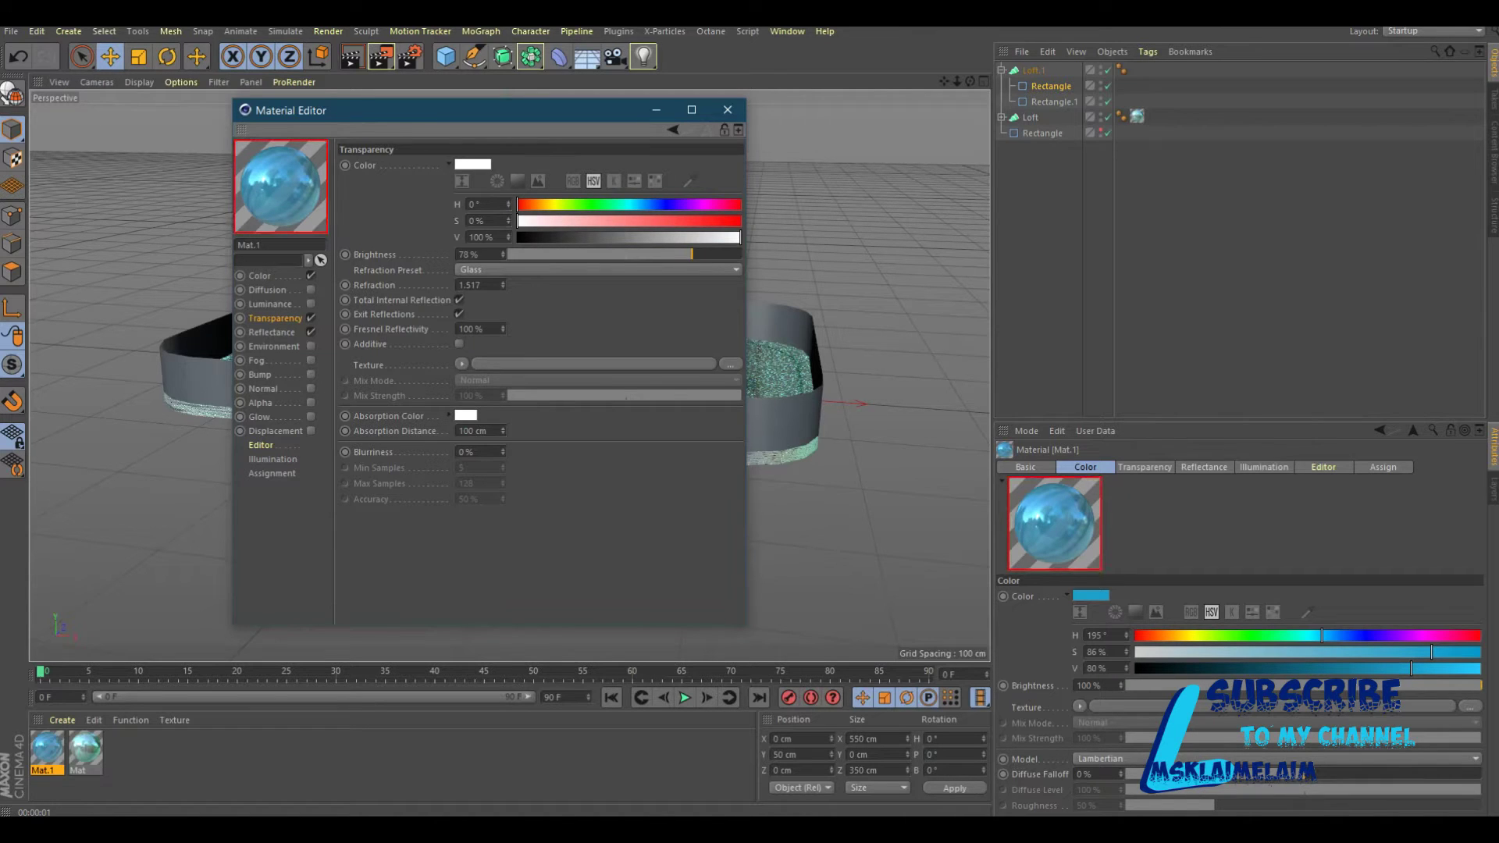
Apply Mat.1 to the rink wall Loft.1 and view the rink from above.
left_click(727, 109)
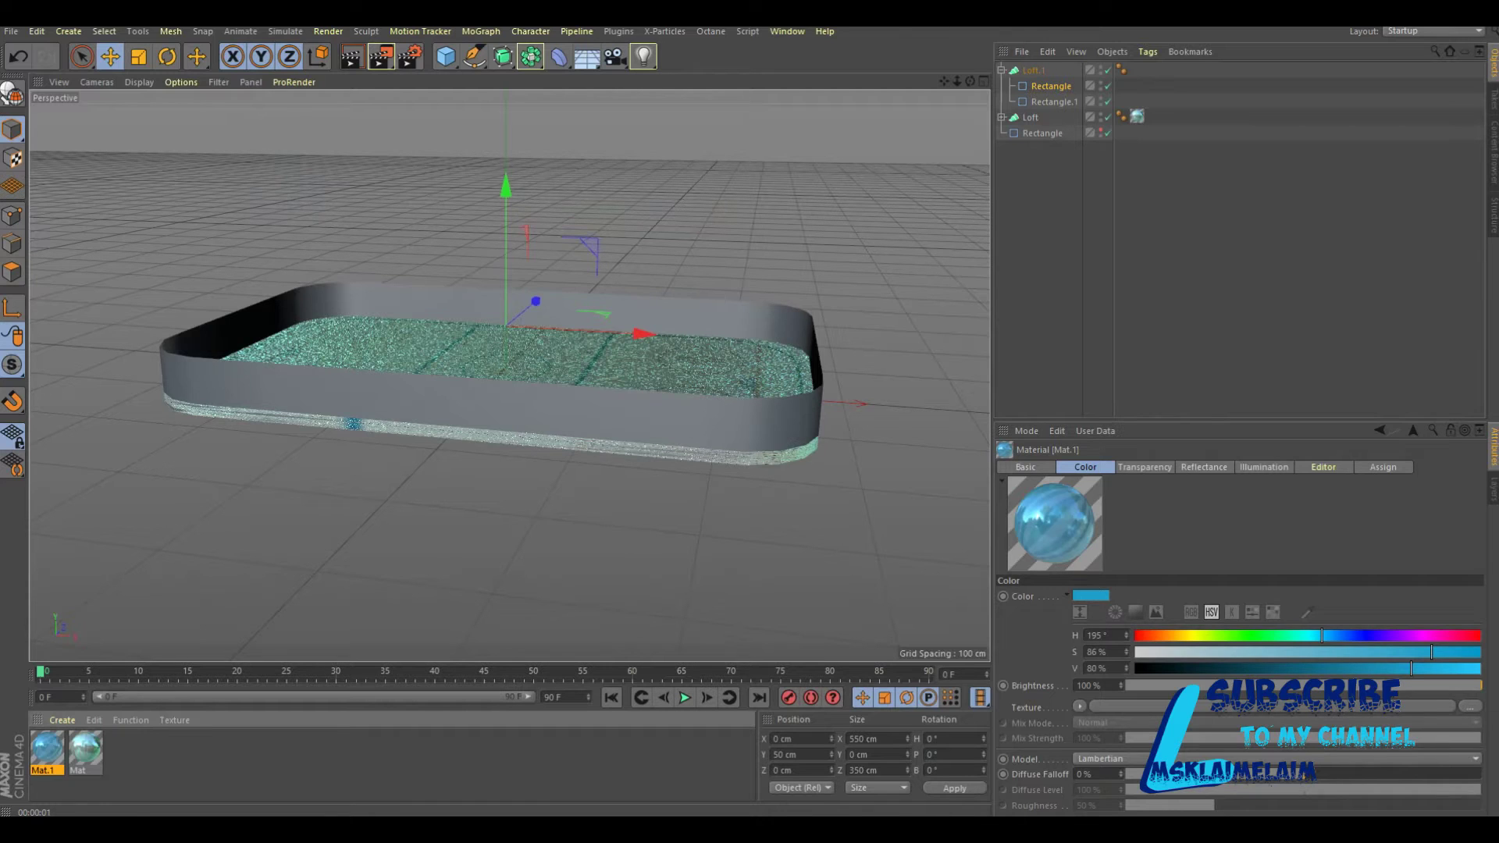
left_click_drag(47, 748, 492, 367)
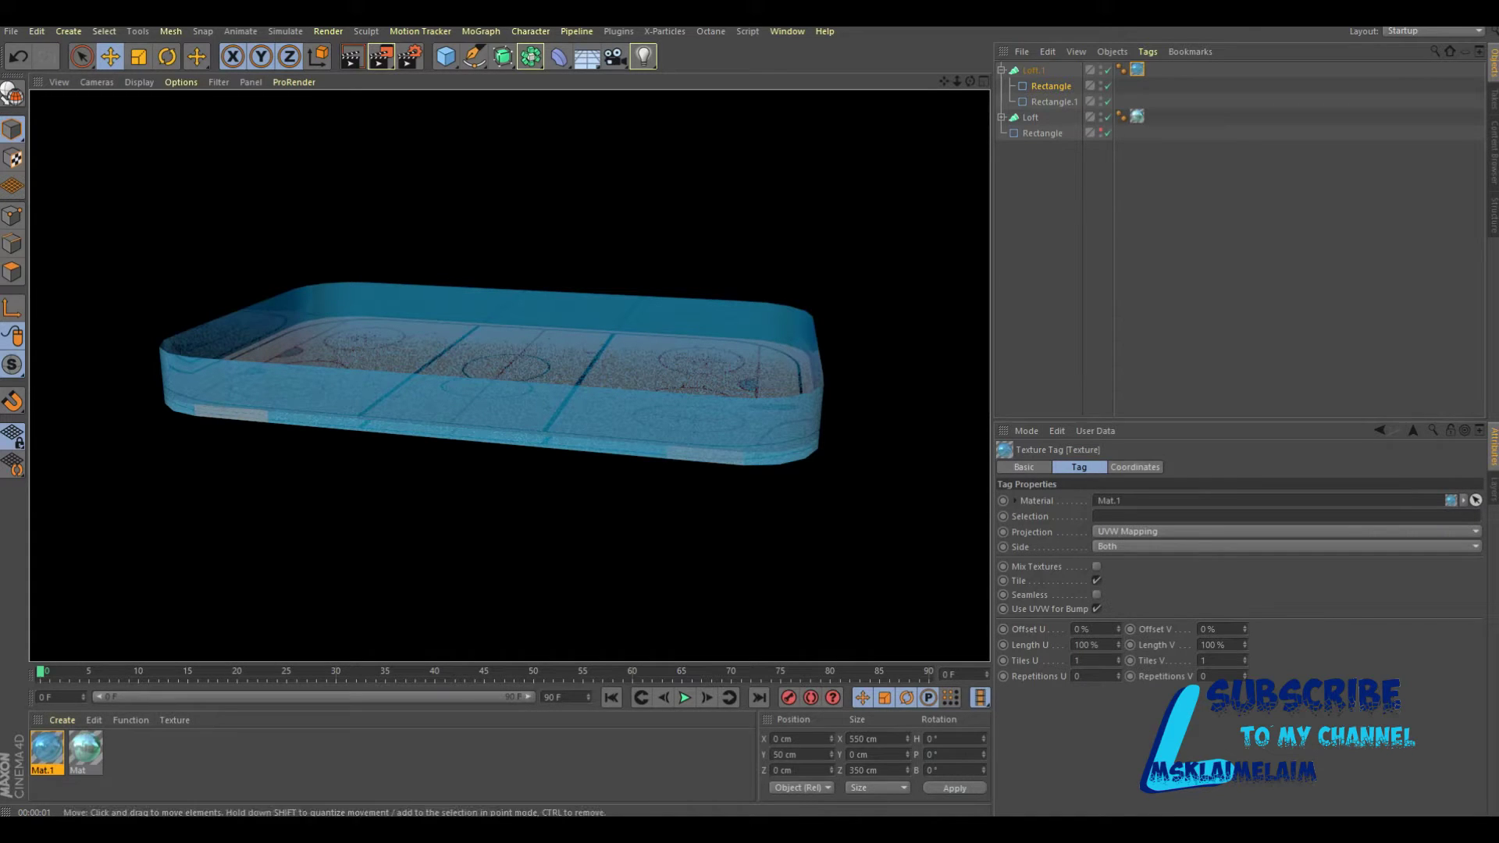
left_click(1001, 69)
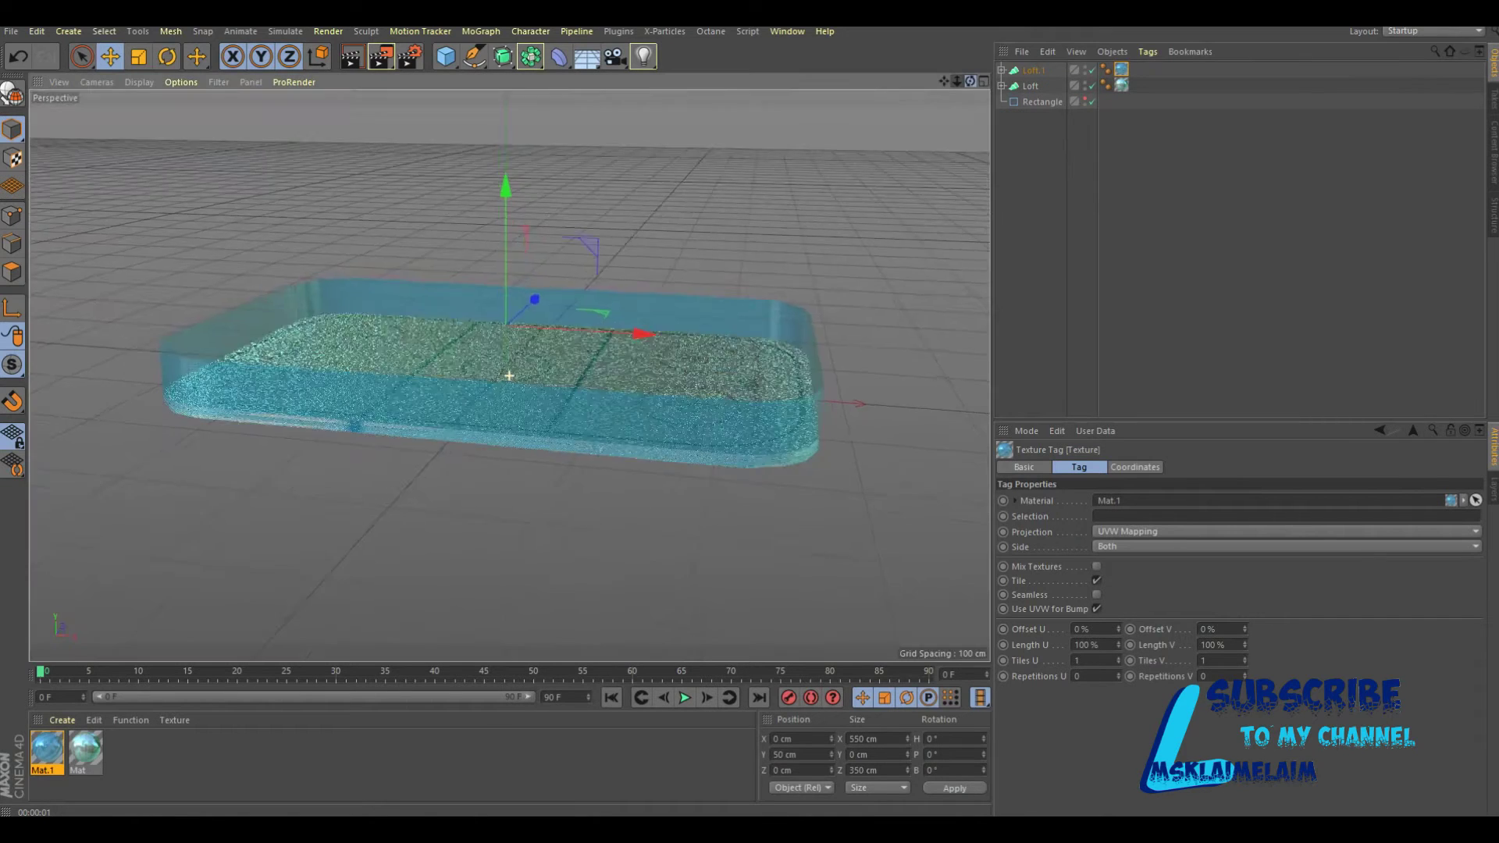
left_click_drag(970, 81, 970, 109)
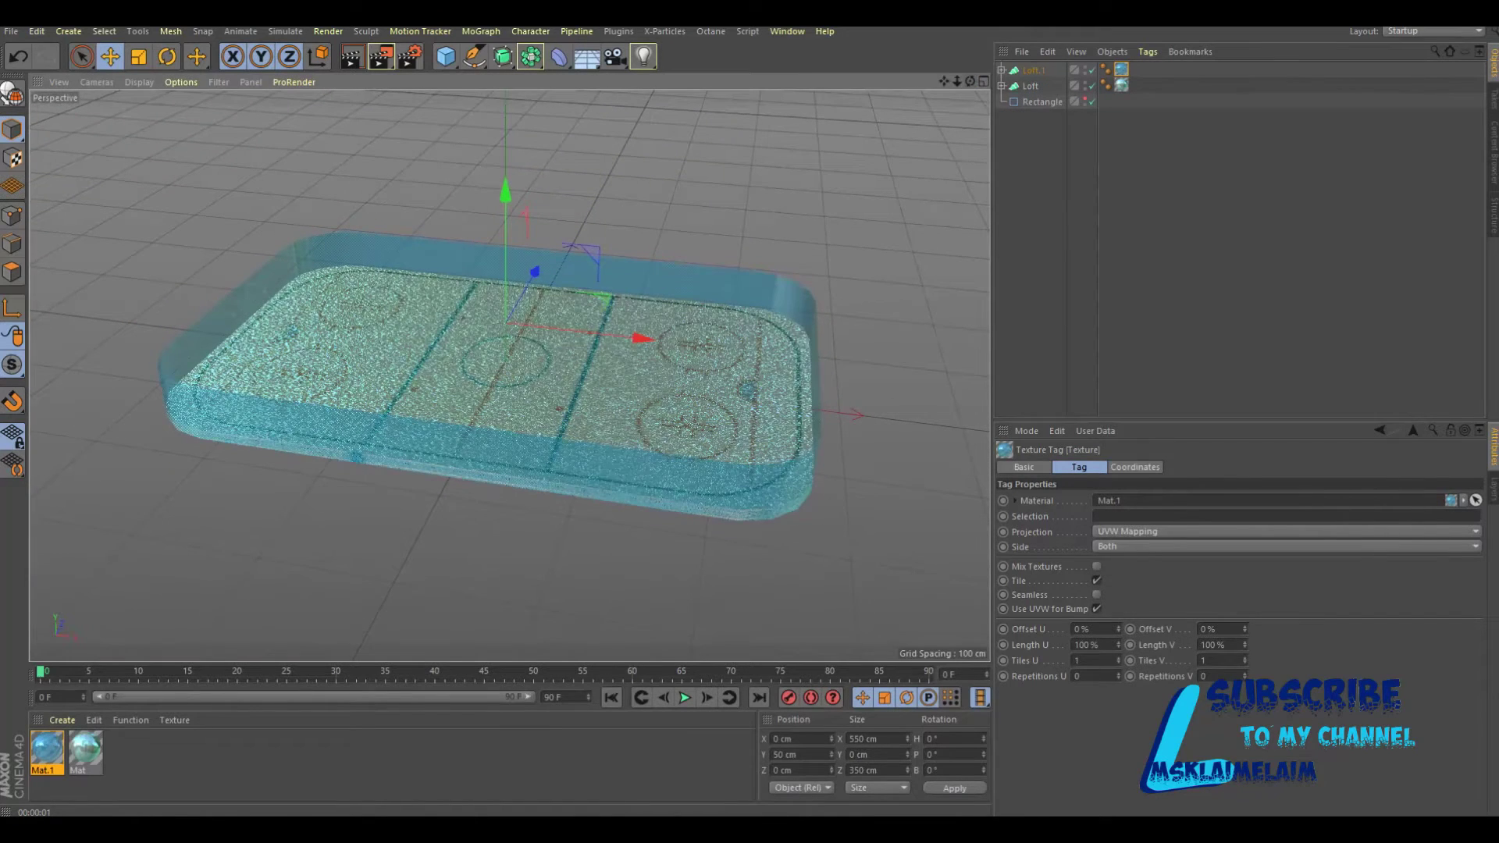
Duplicate the Rectangle outline and add Loft.2 with Rectangle as its child.
left_click(1042, 101)
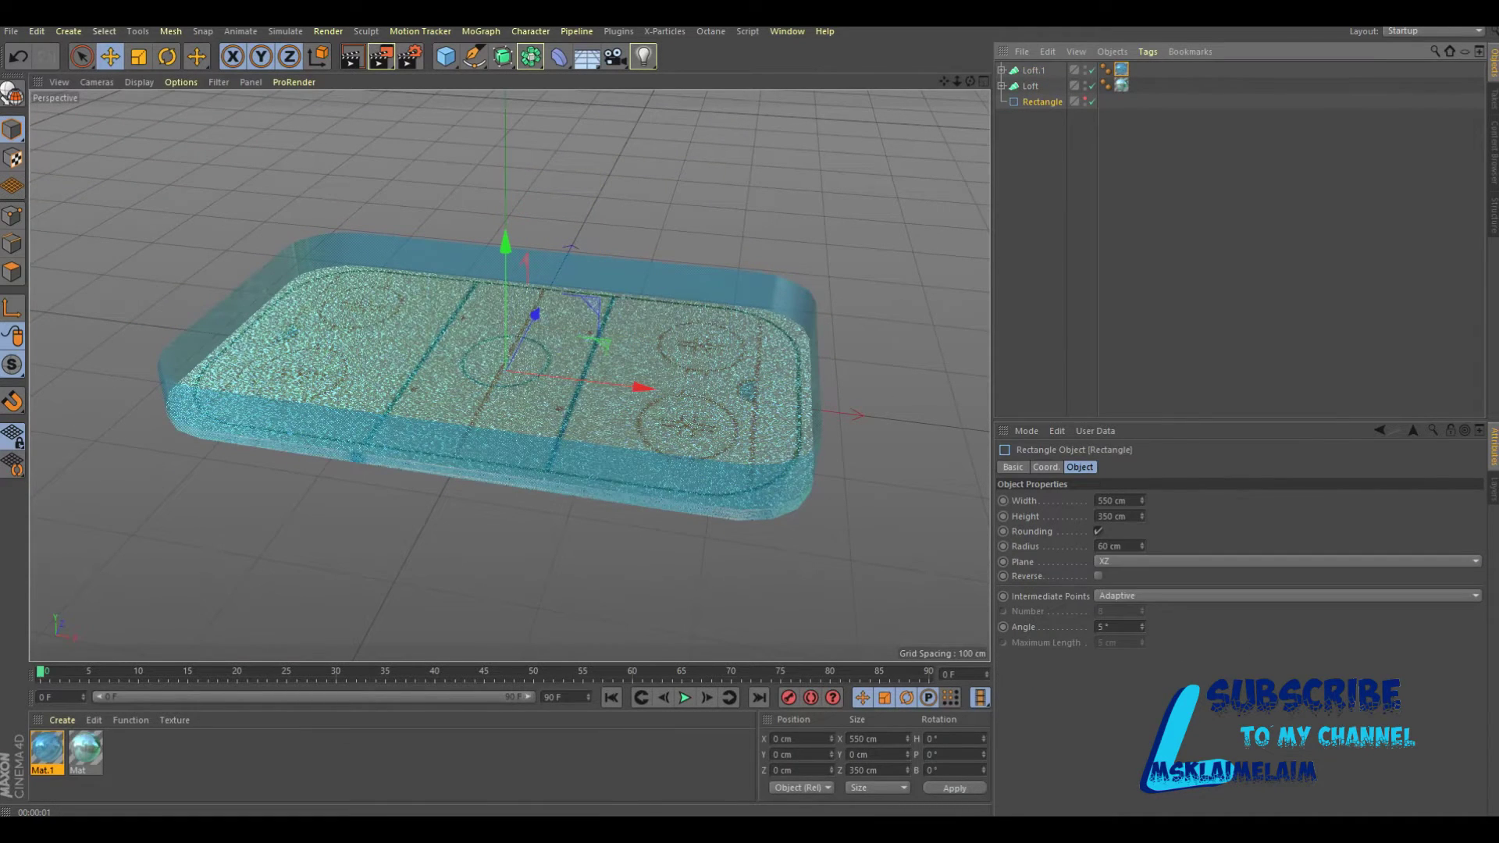
key("ctrl+c")
key("ctrl+v")
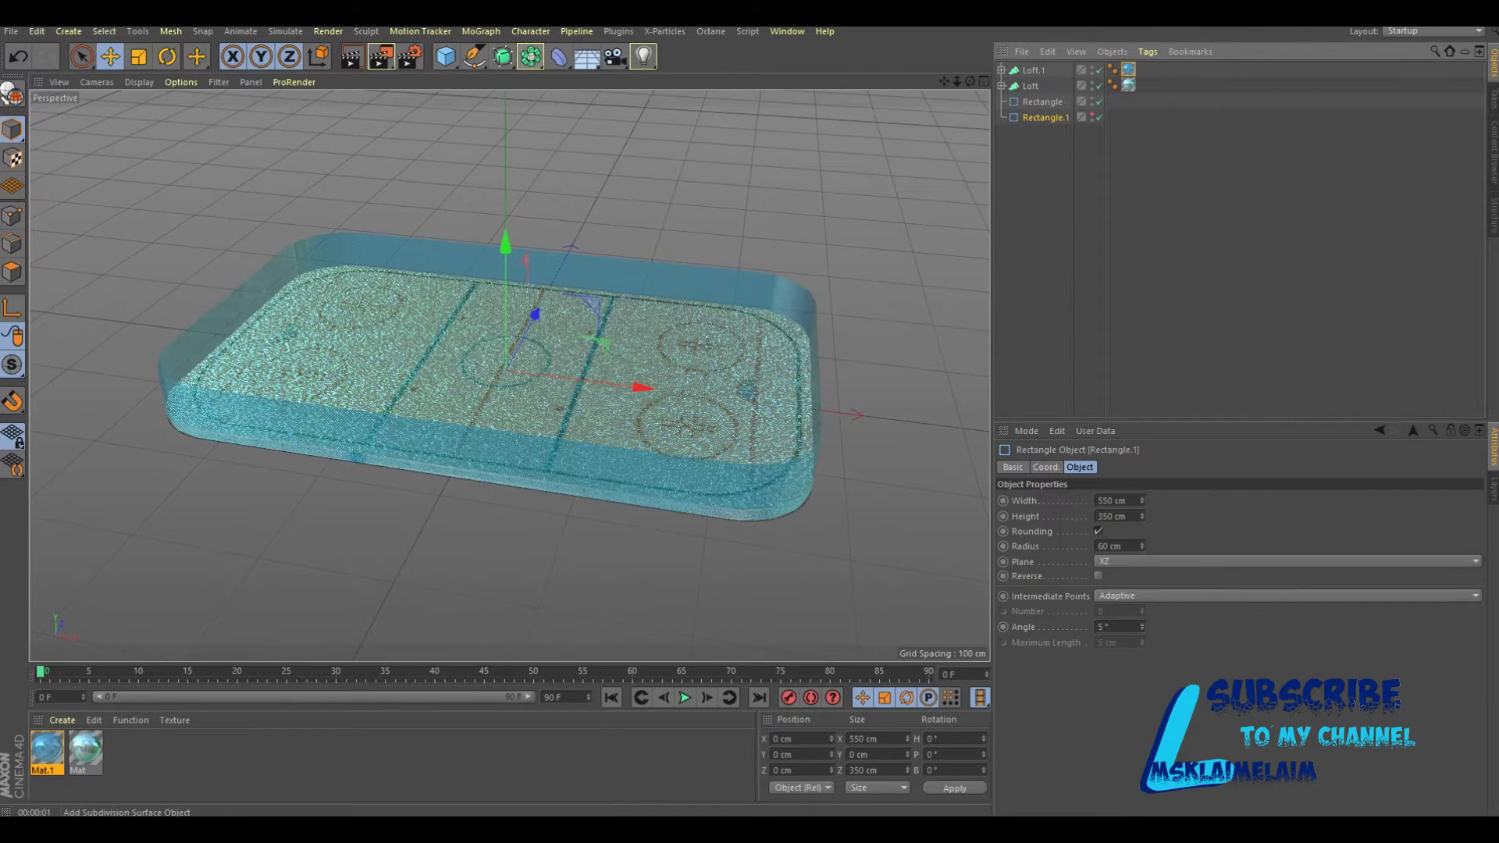
left_click(502, 56)
left_click(569, 104)
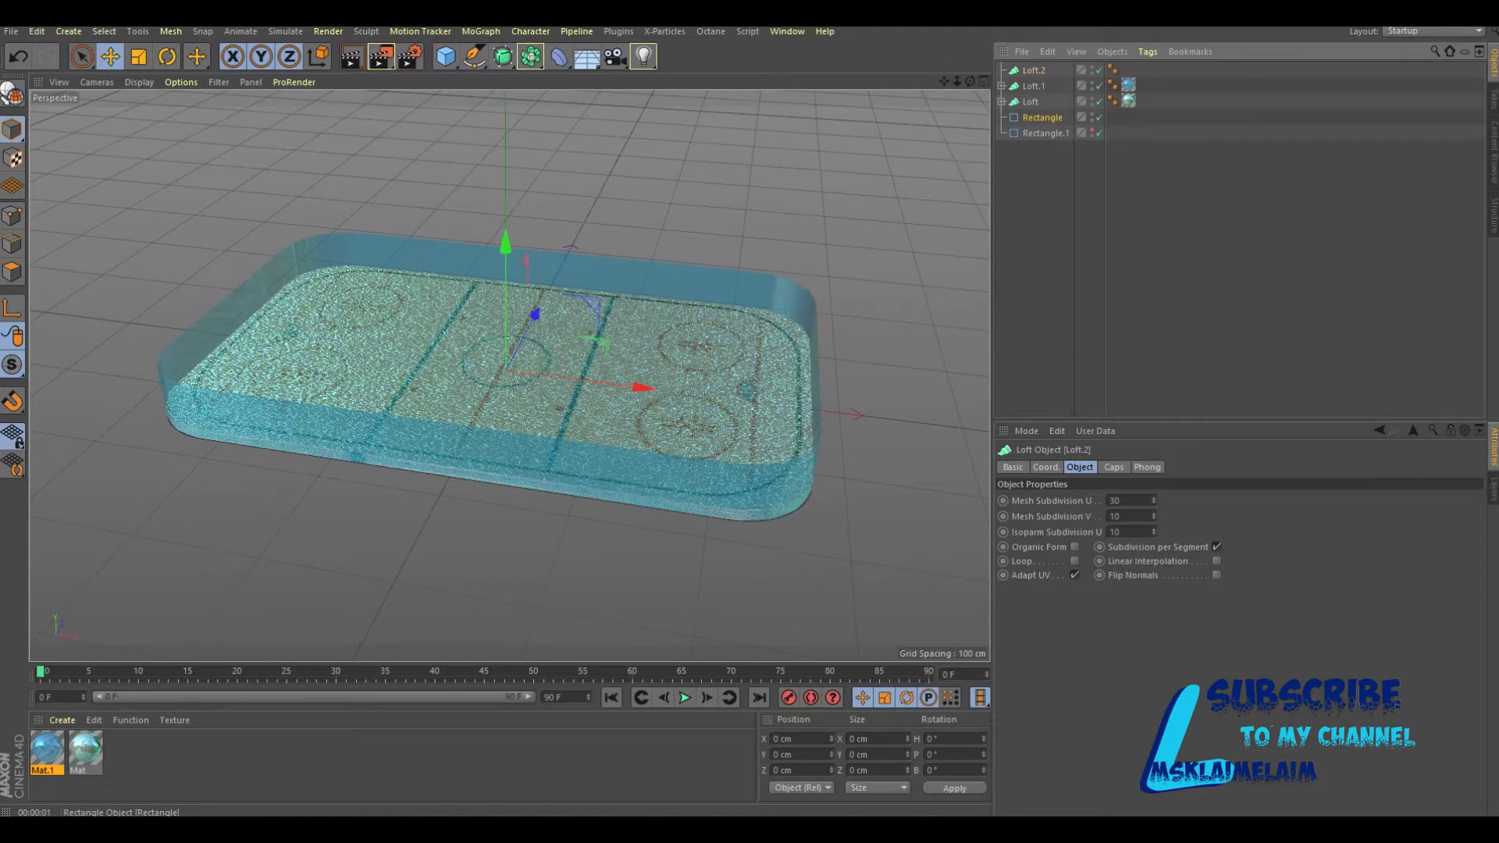
left_click_drag(1042, 117, 1033, 70)
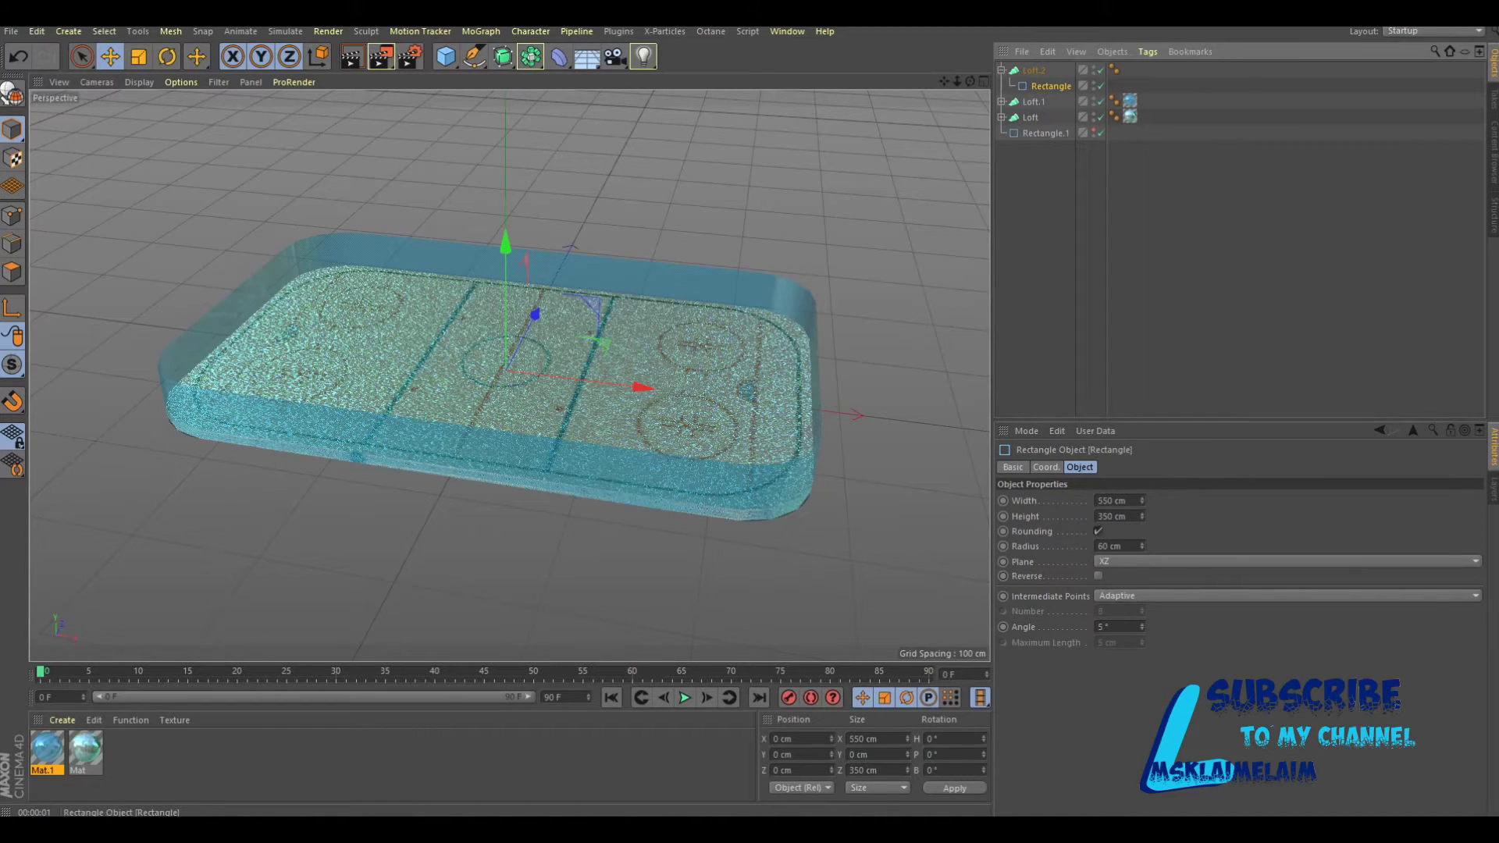
Resize Rectangle to 551 × 351 cm.
left_click(862, 738)
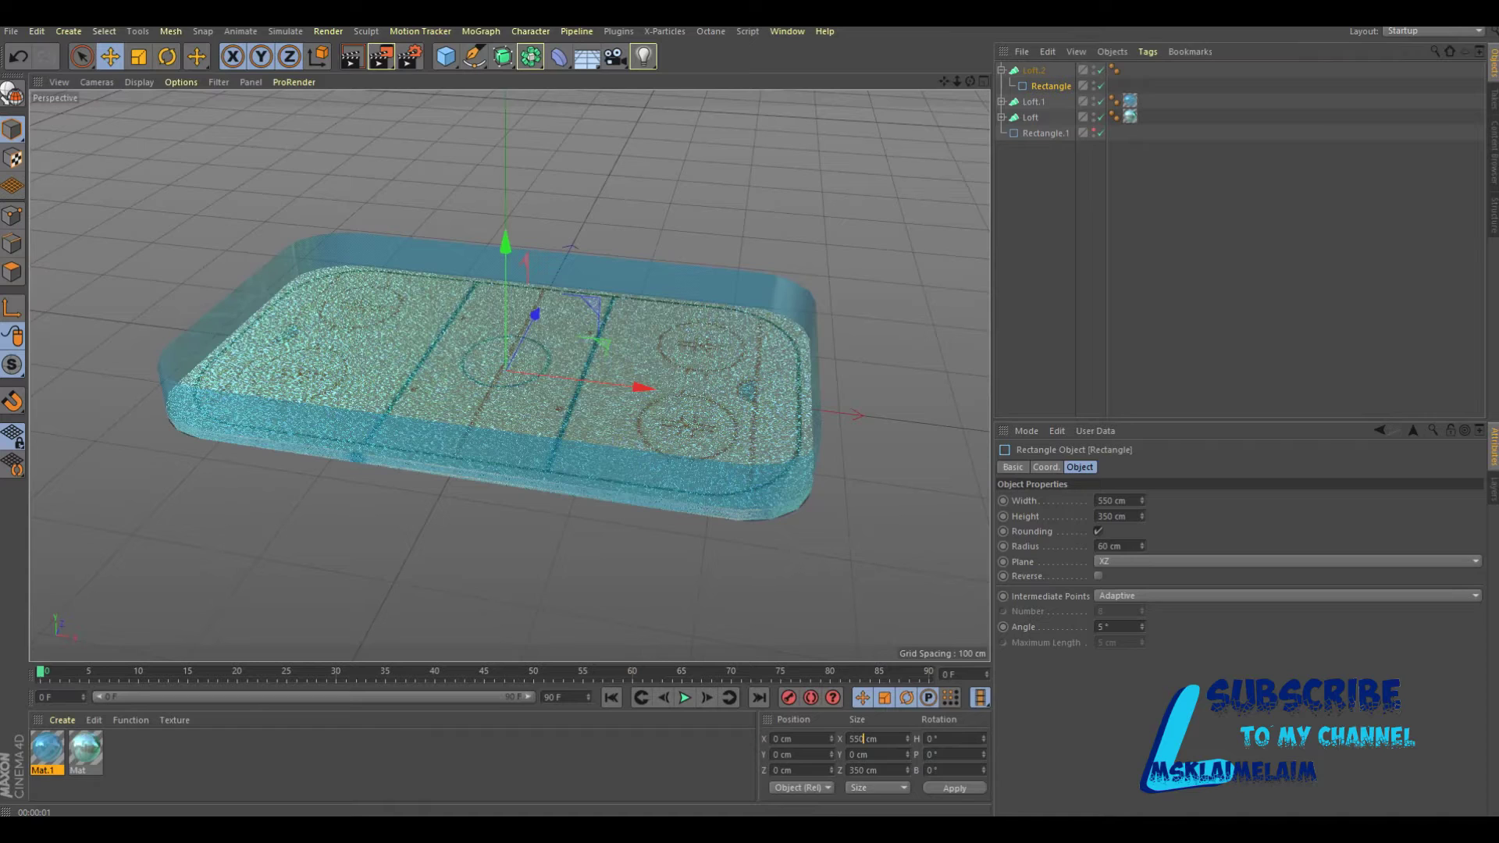
key("BackSpace")
type("1")
key("BackSpace")
type("1")
left_click(954, 788)
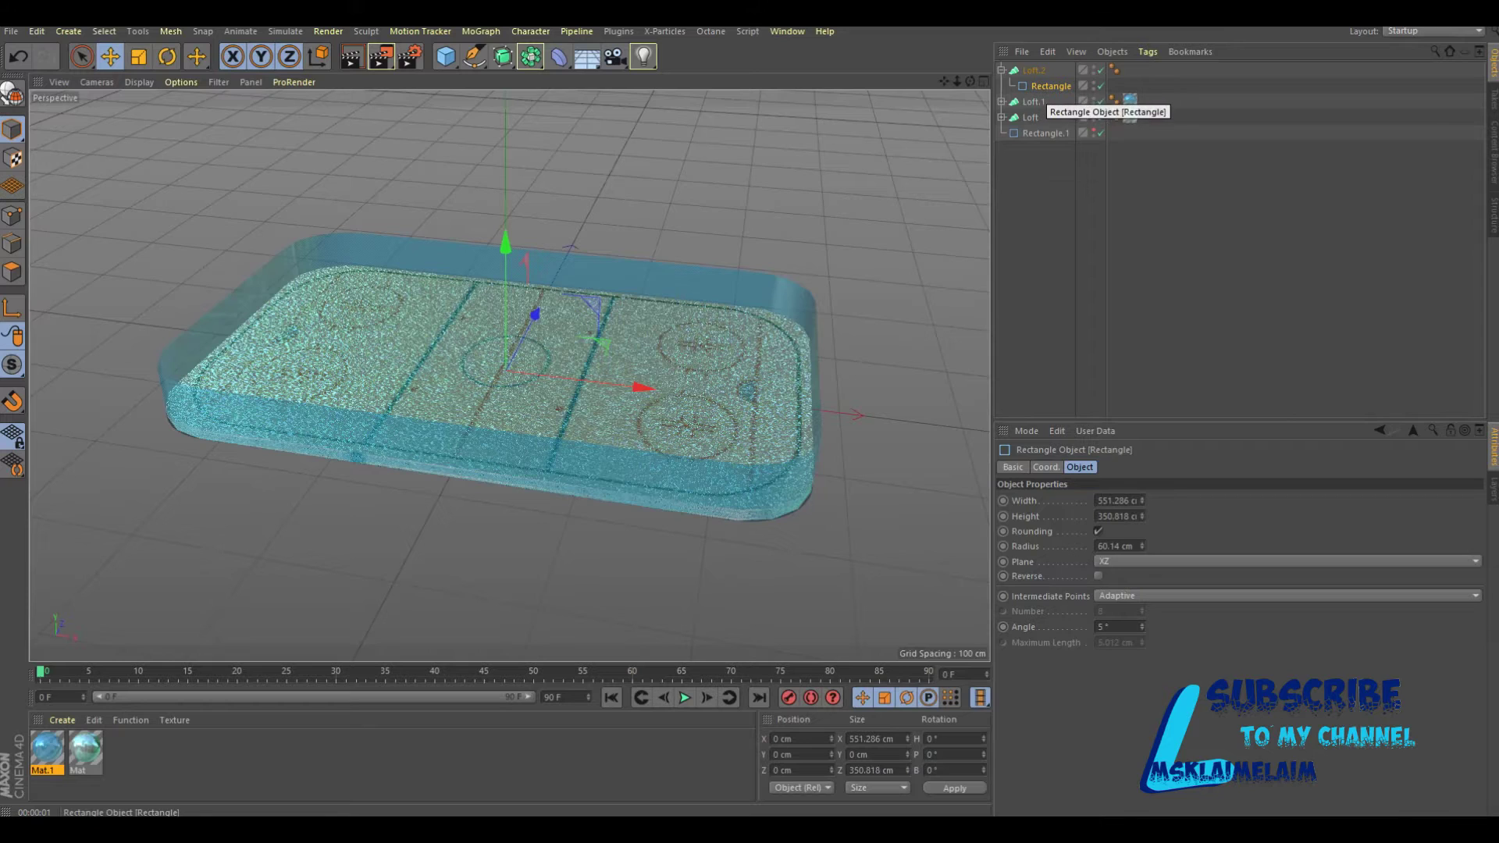
Add a second outline to looped Loft.2, raise Rectangle.1 to Y 25 cm, and create Mat.2.
key("ctrl+c")
key("ctrl+v")
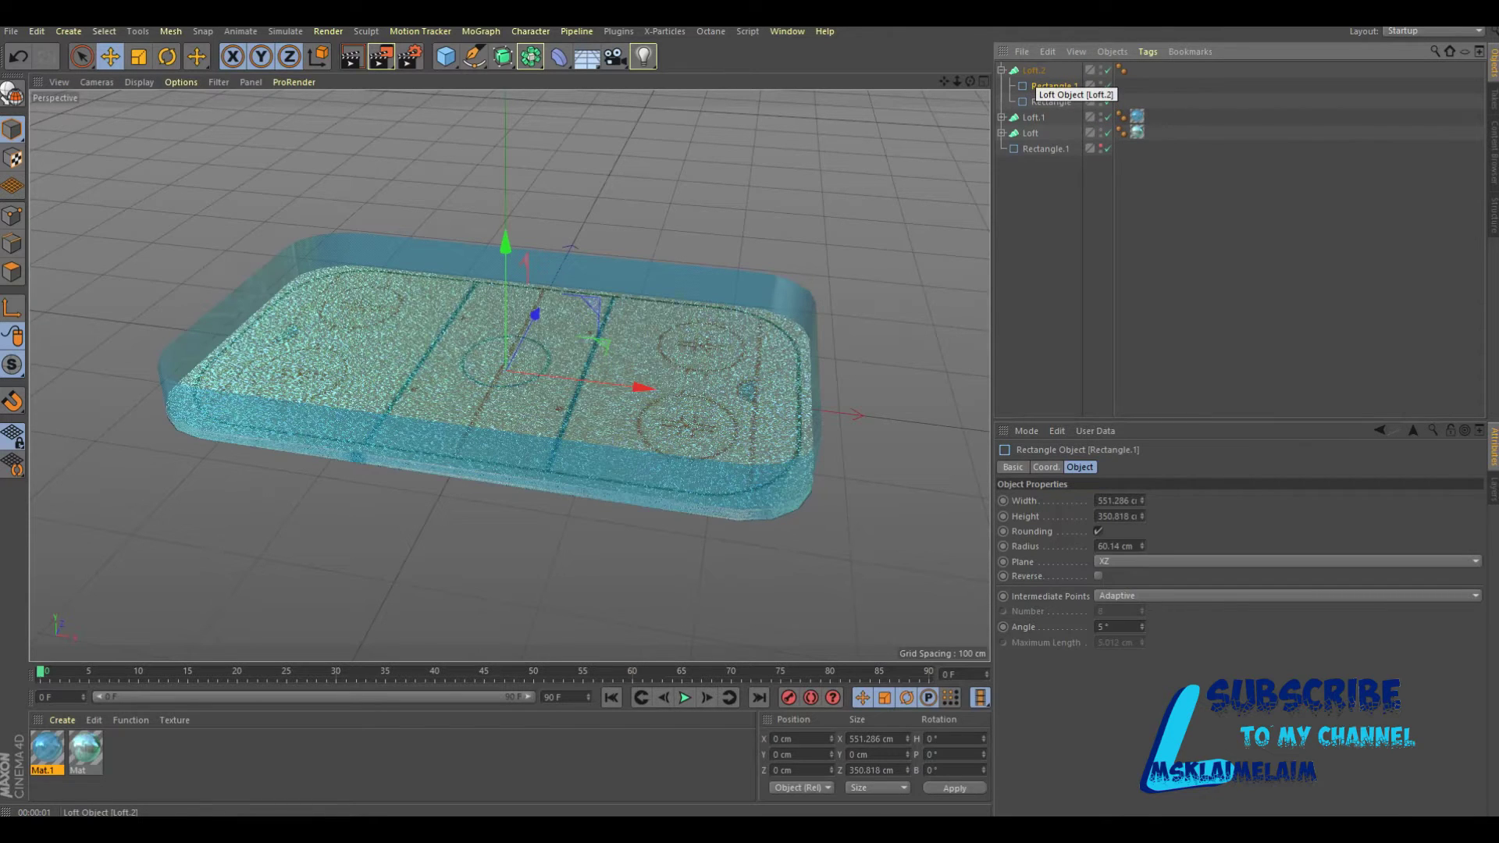
left_click(1033, 70)
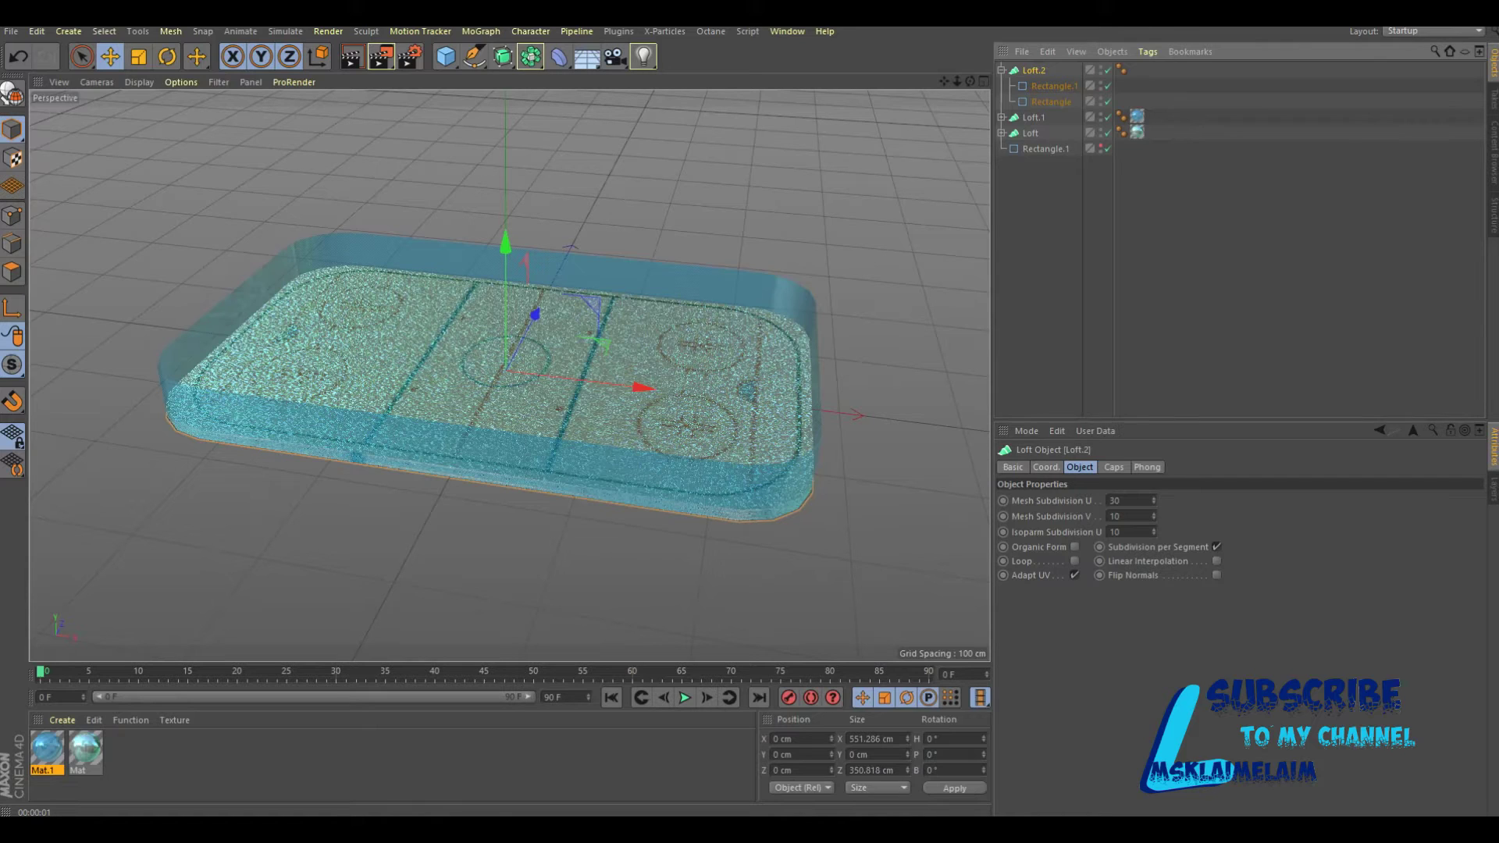
left_click(1074, 560)
left_click(1051, 86)
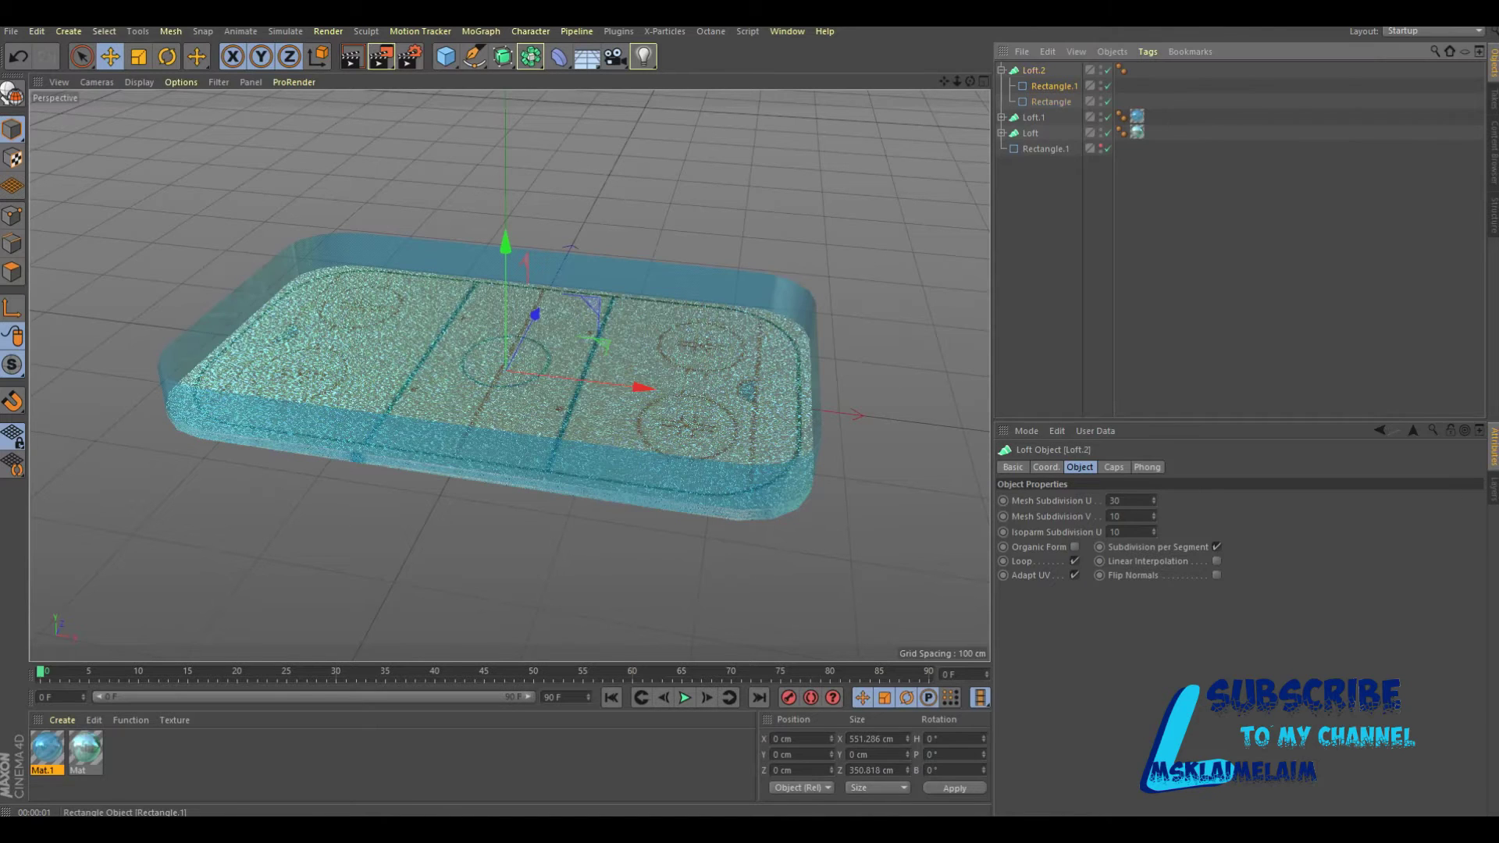
double_click(781, 755)
type("25")
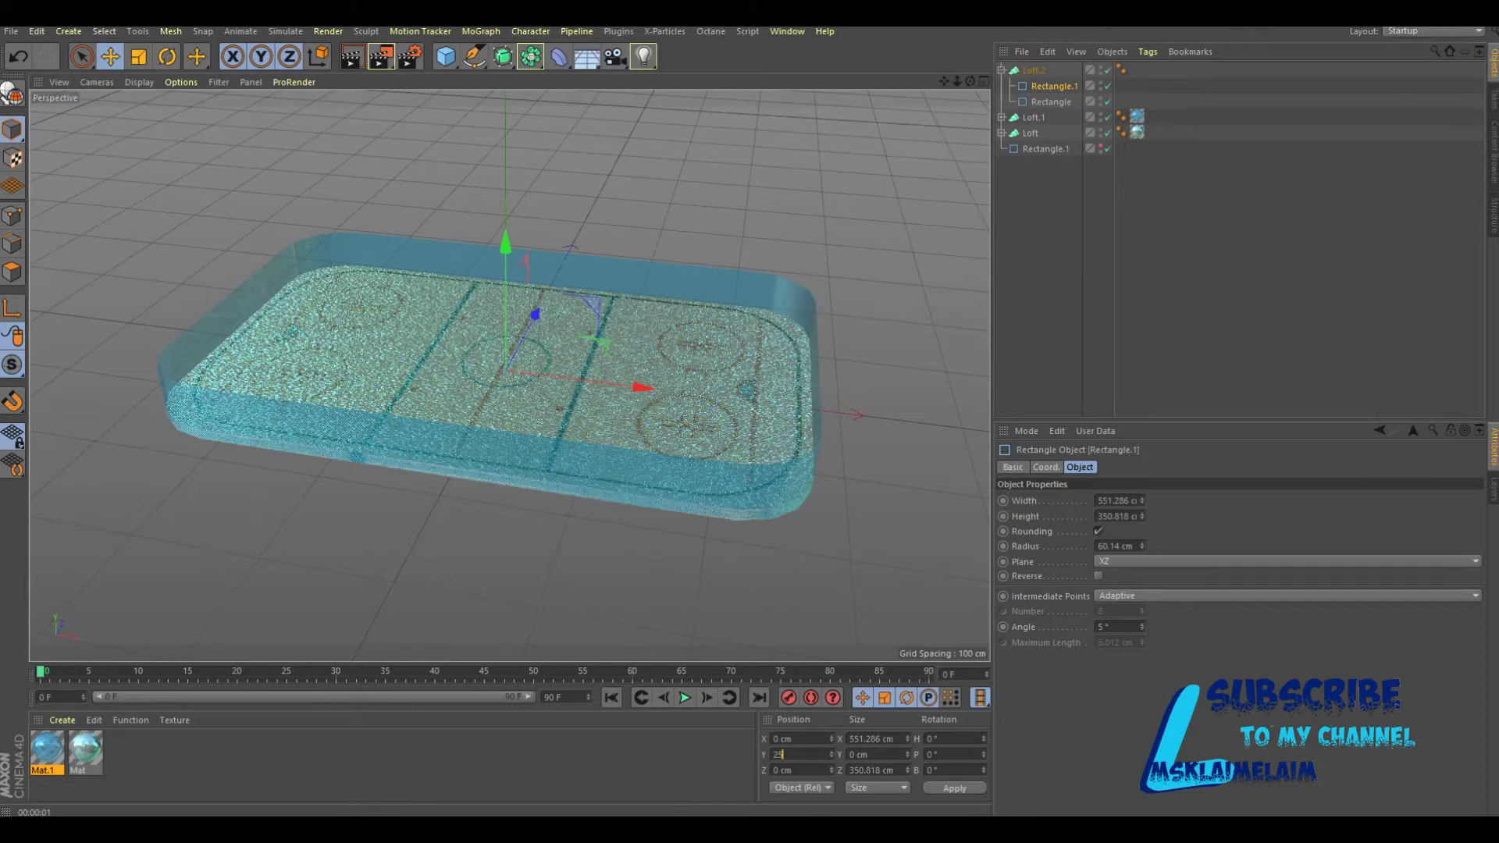
key("Return")
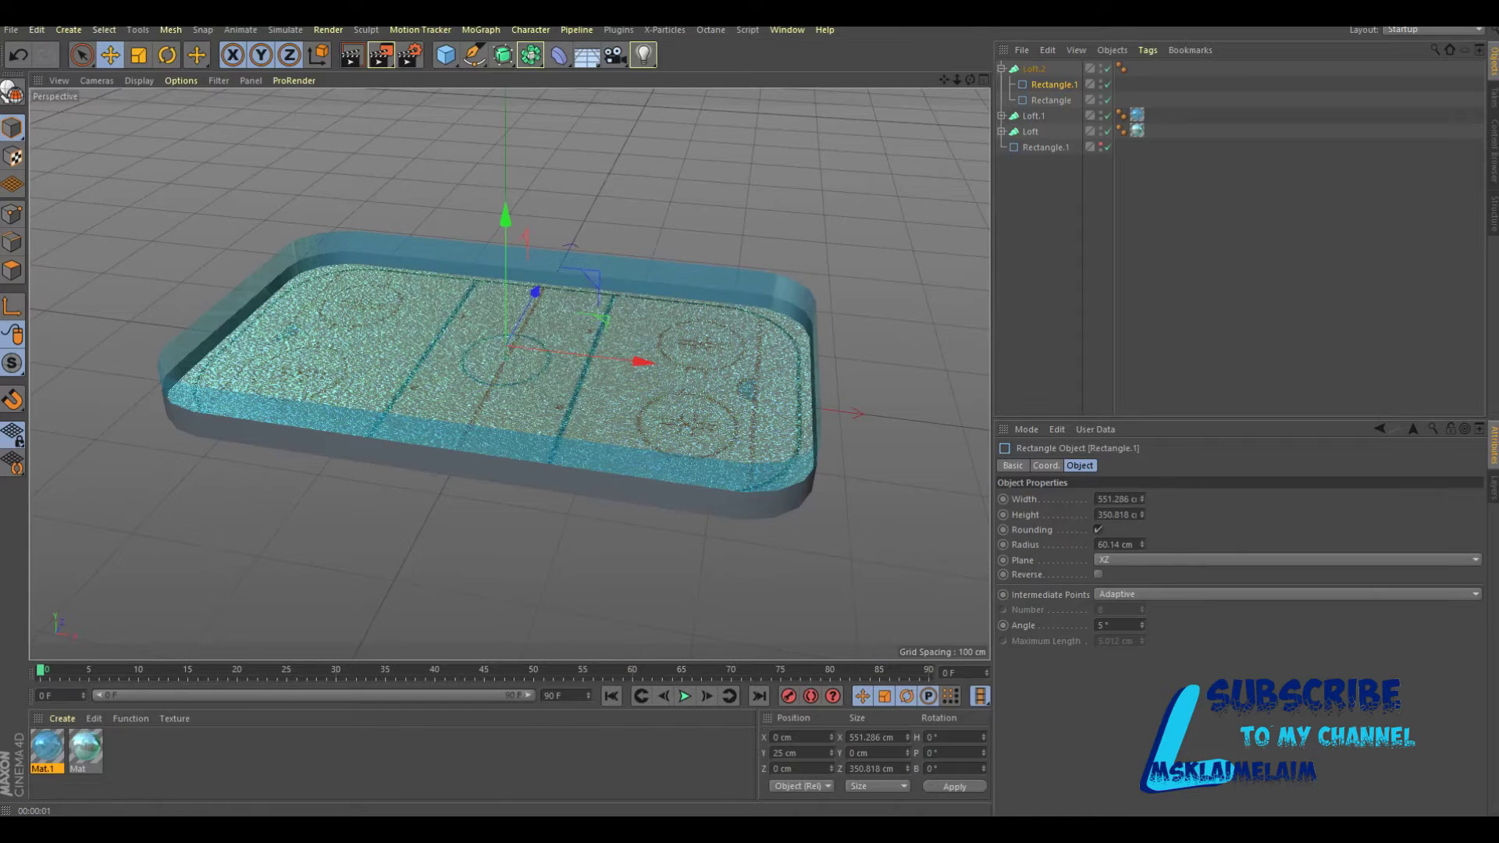
key("ctrl+n")
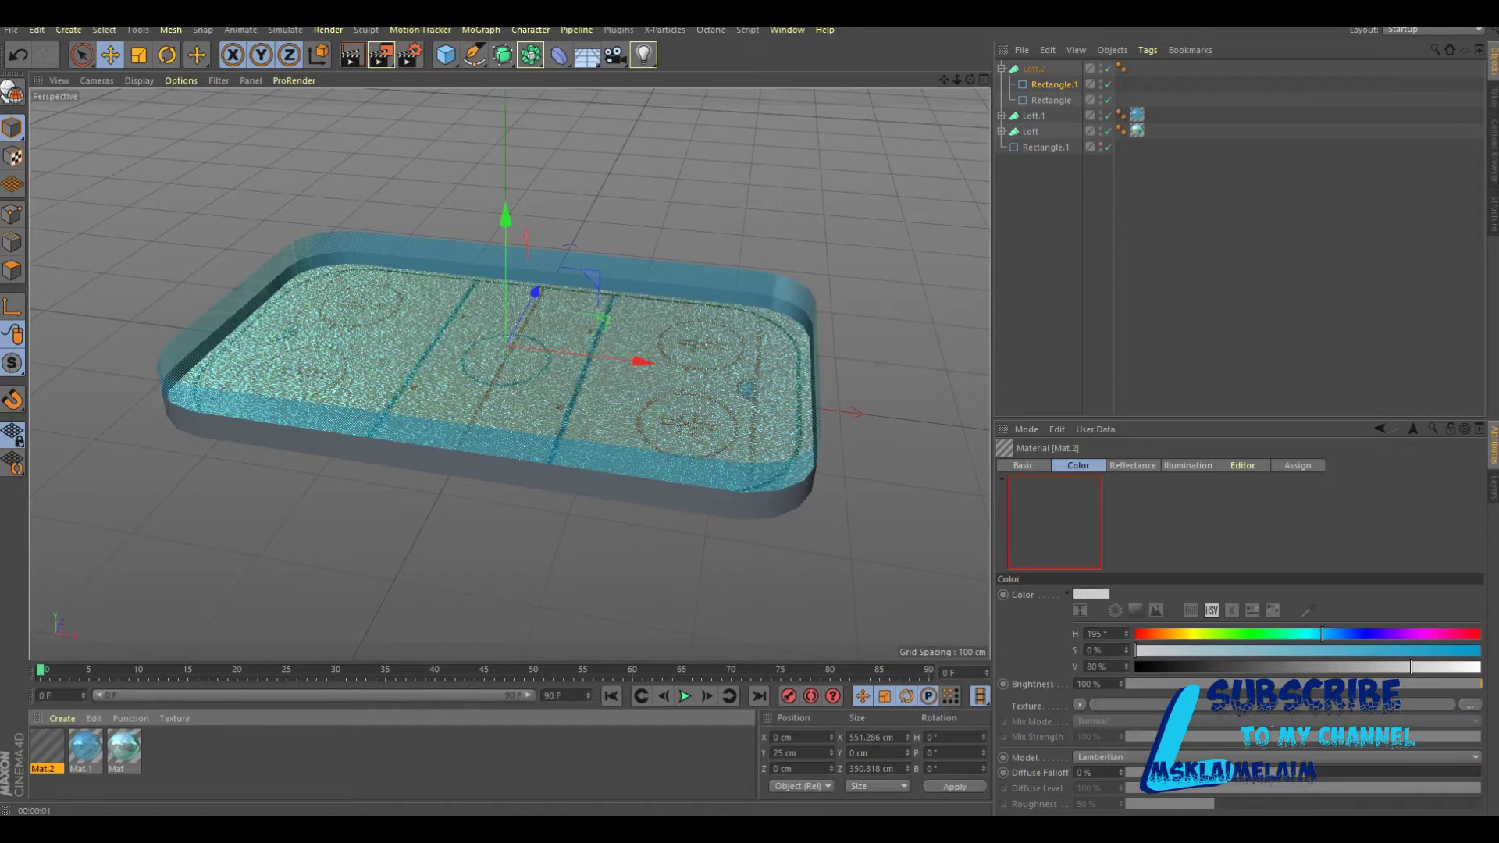
Load the banner image Без имени-1.jpg as Mat.2's colour texture.
double_click(46, 748)
left_click(274, 316)
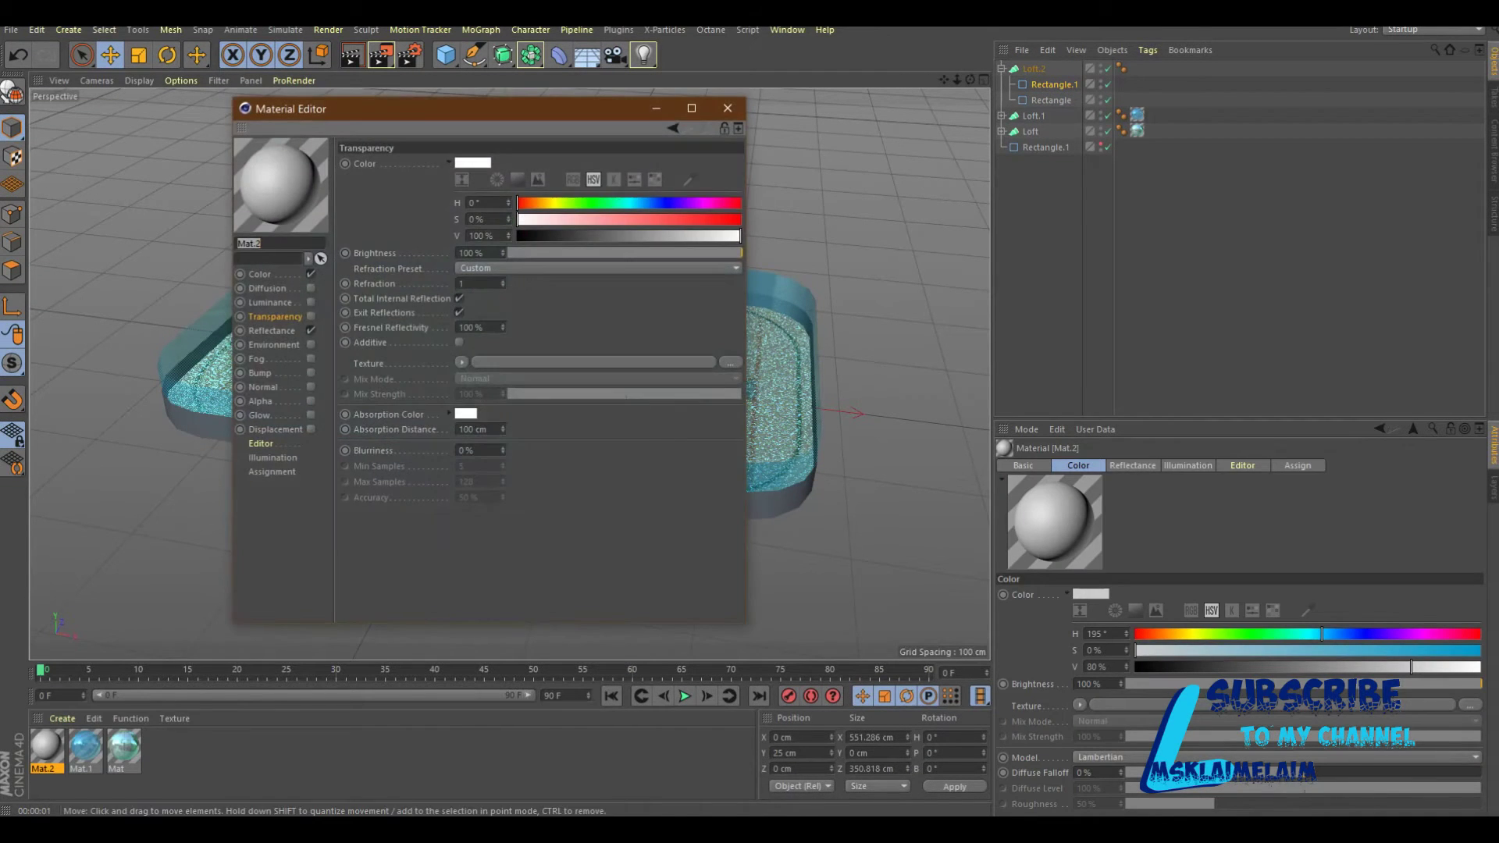
left_click(260, 274)
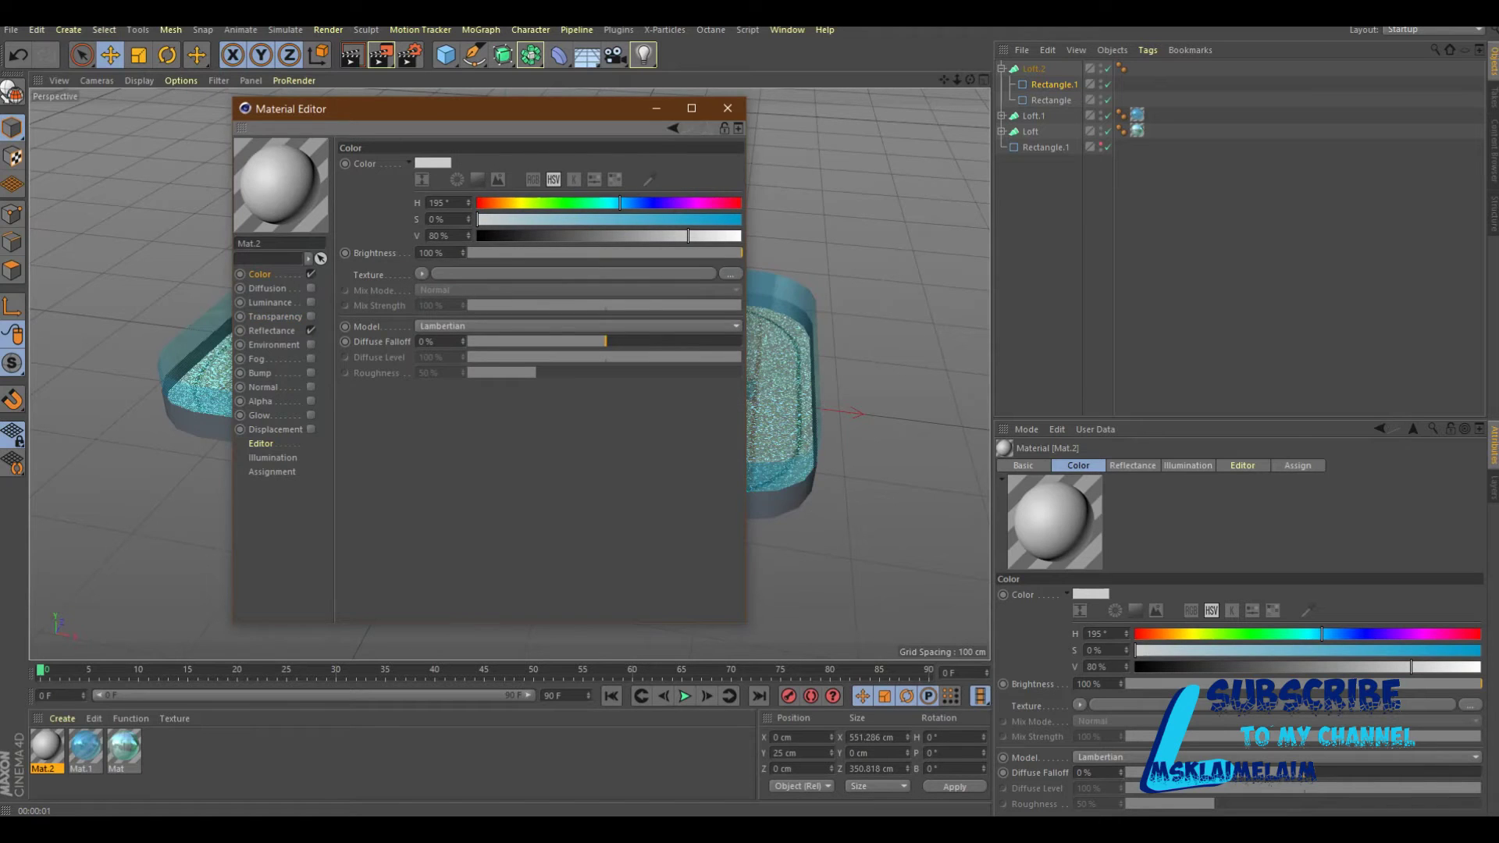
left_click(730, 273)
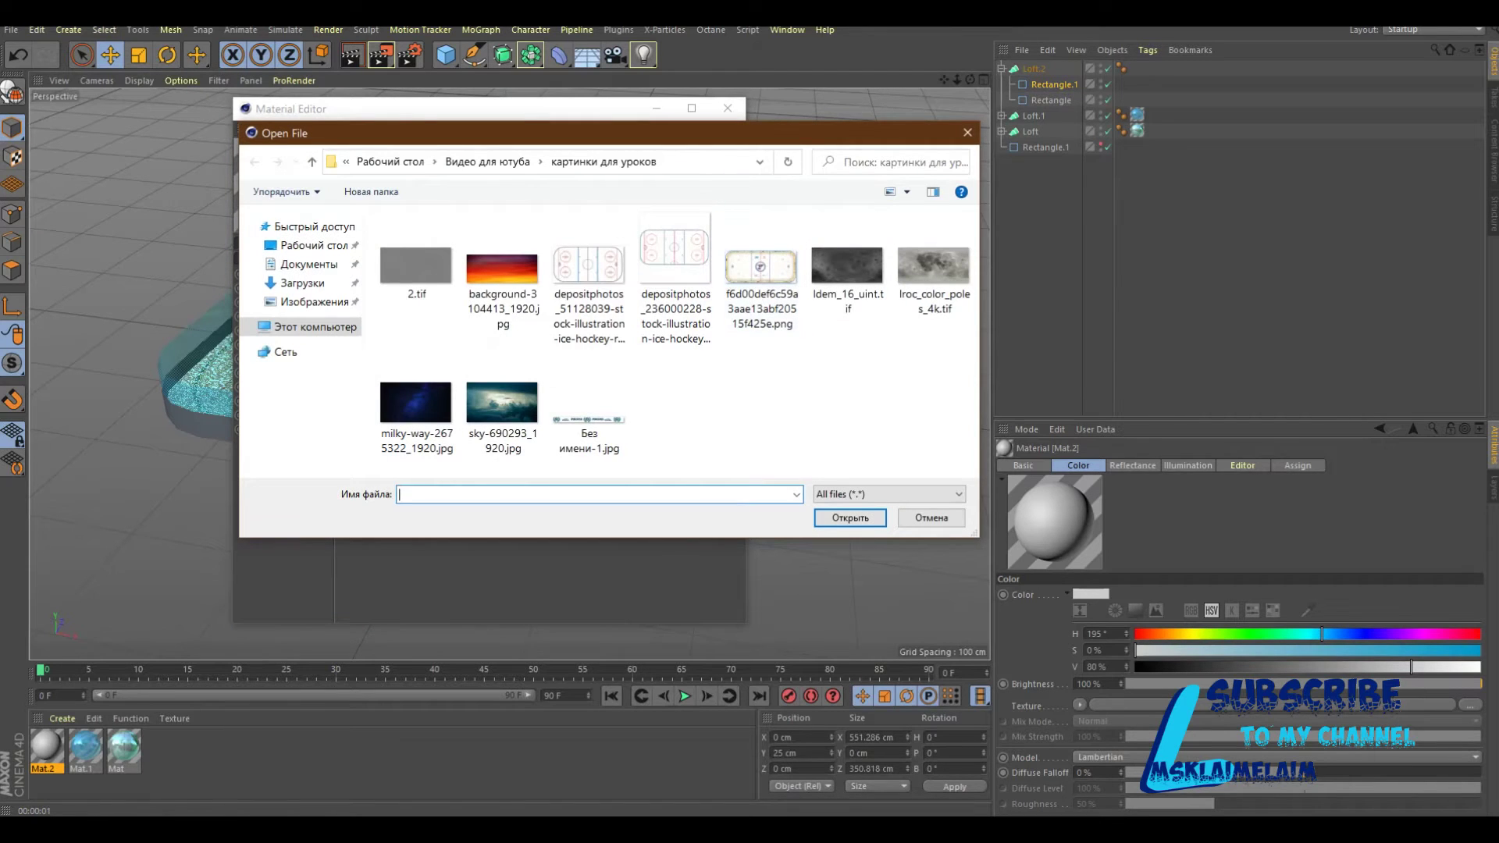
left_click(589, 418)
left_click(851, 518)
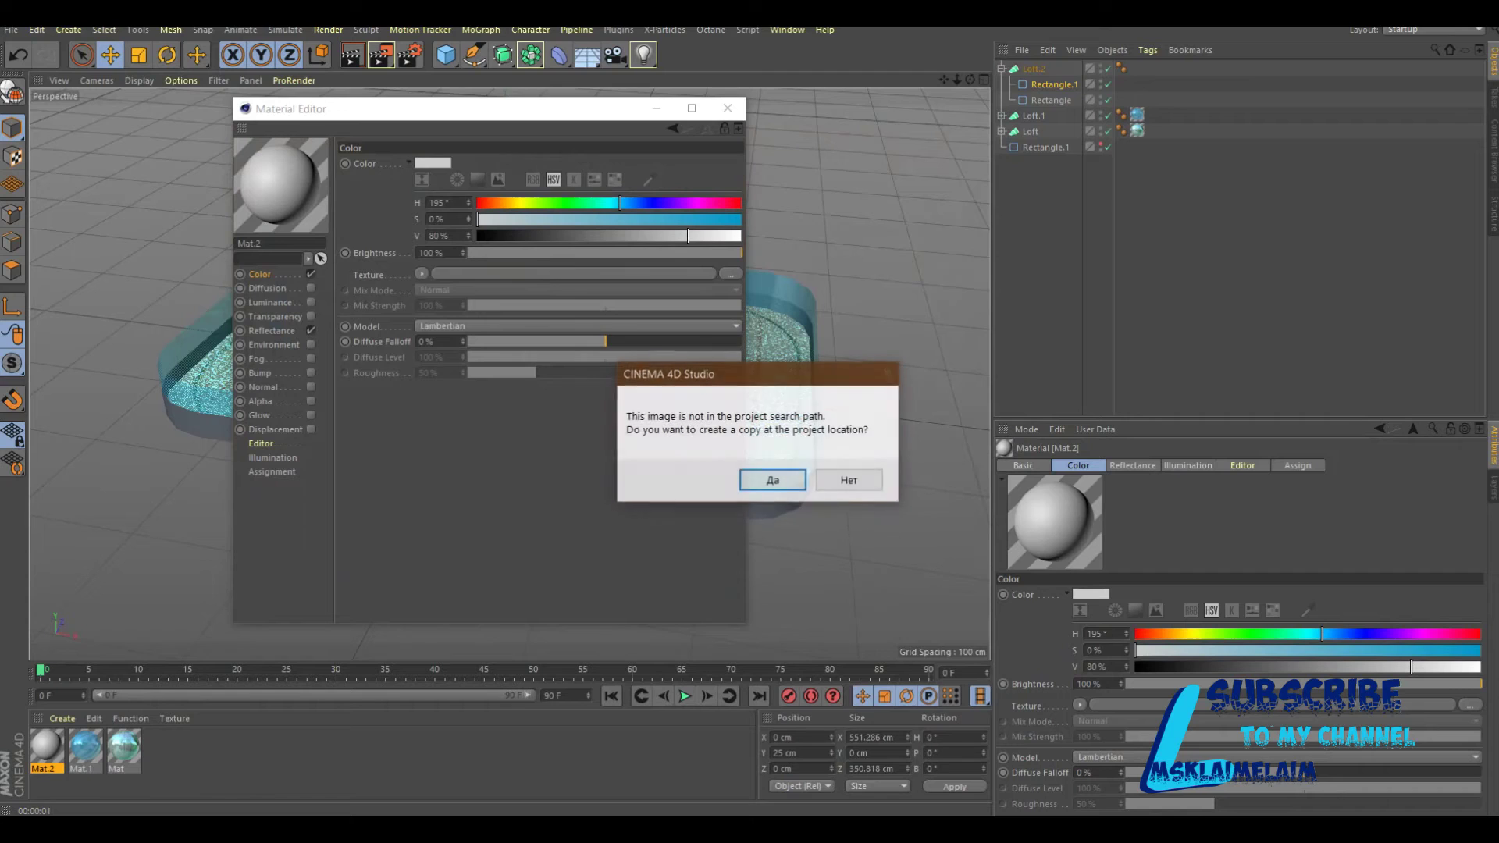
left_click(849, 479)
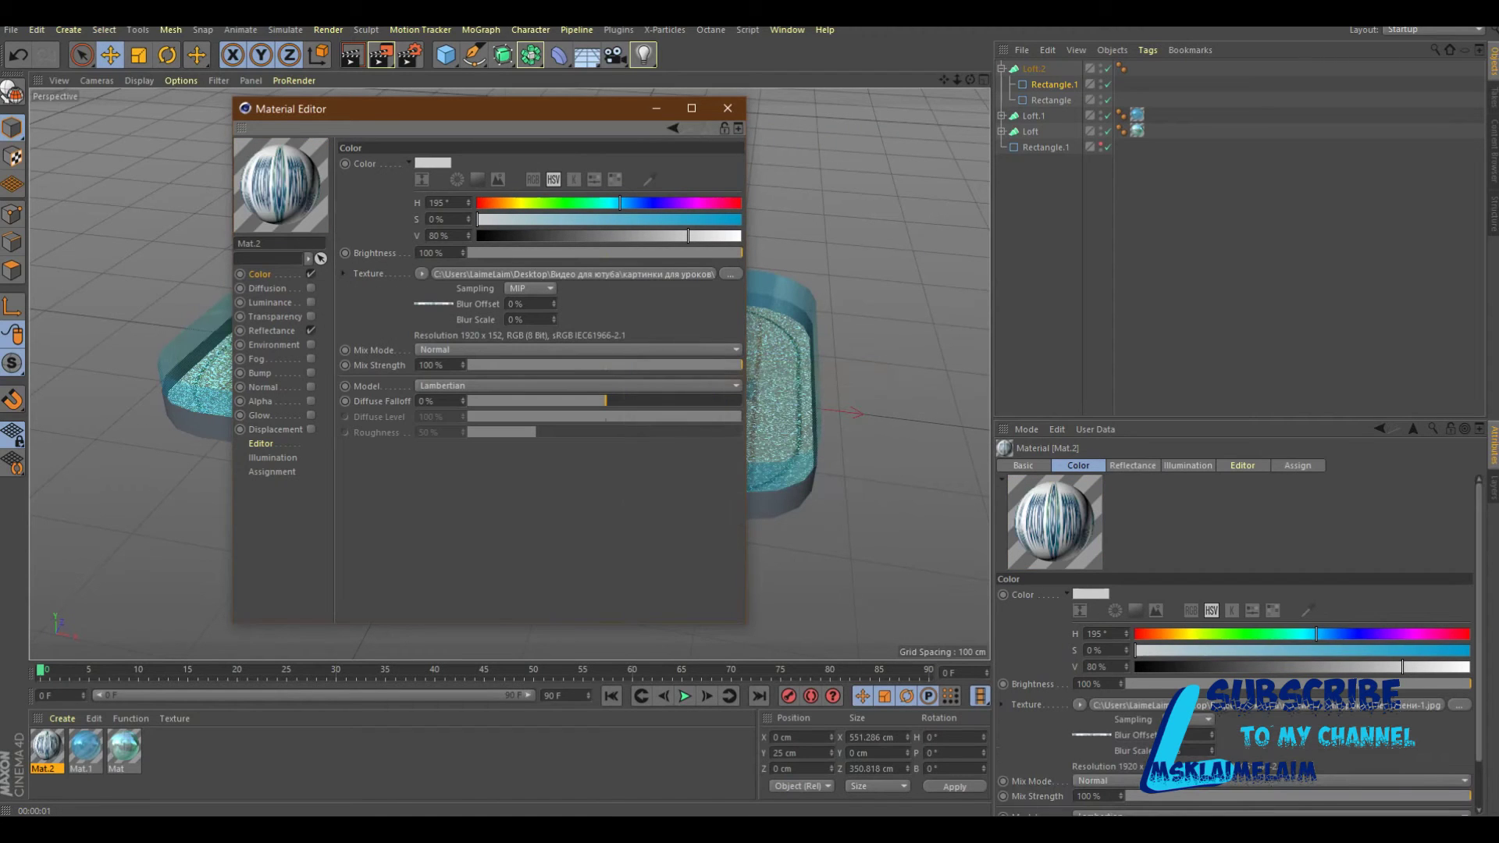
Replace Mat.2's default specular with a Beckmann reflection layer at 51% brightness.
left_click(272, 330)
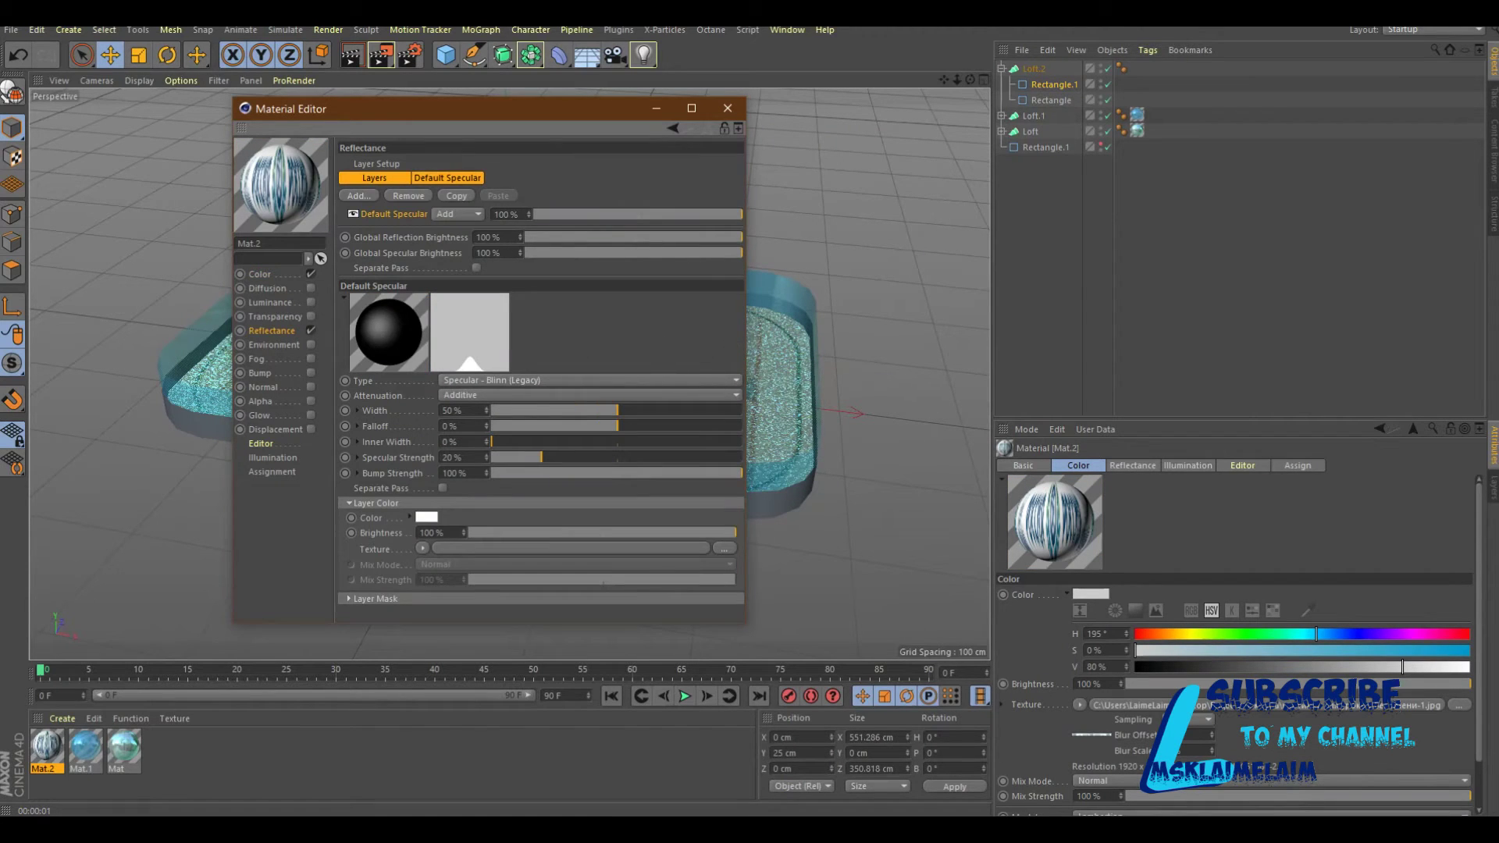
left_click(408, 195)
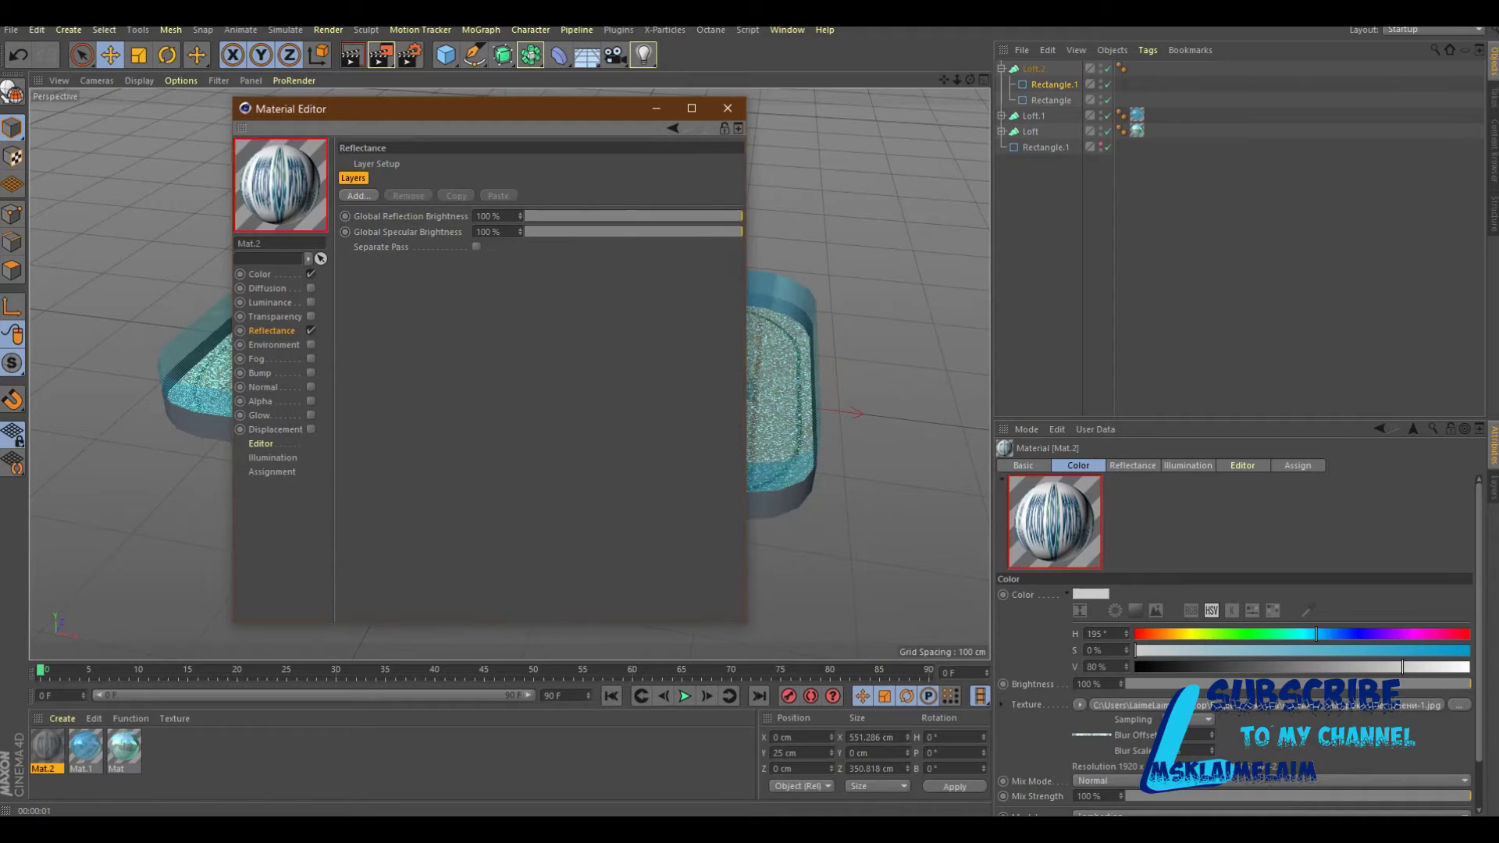
left_click(358, 195)
left_click(408, 198)
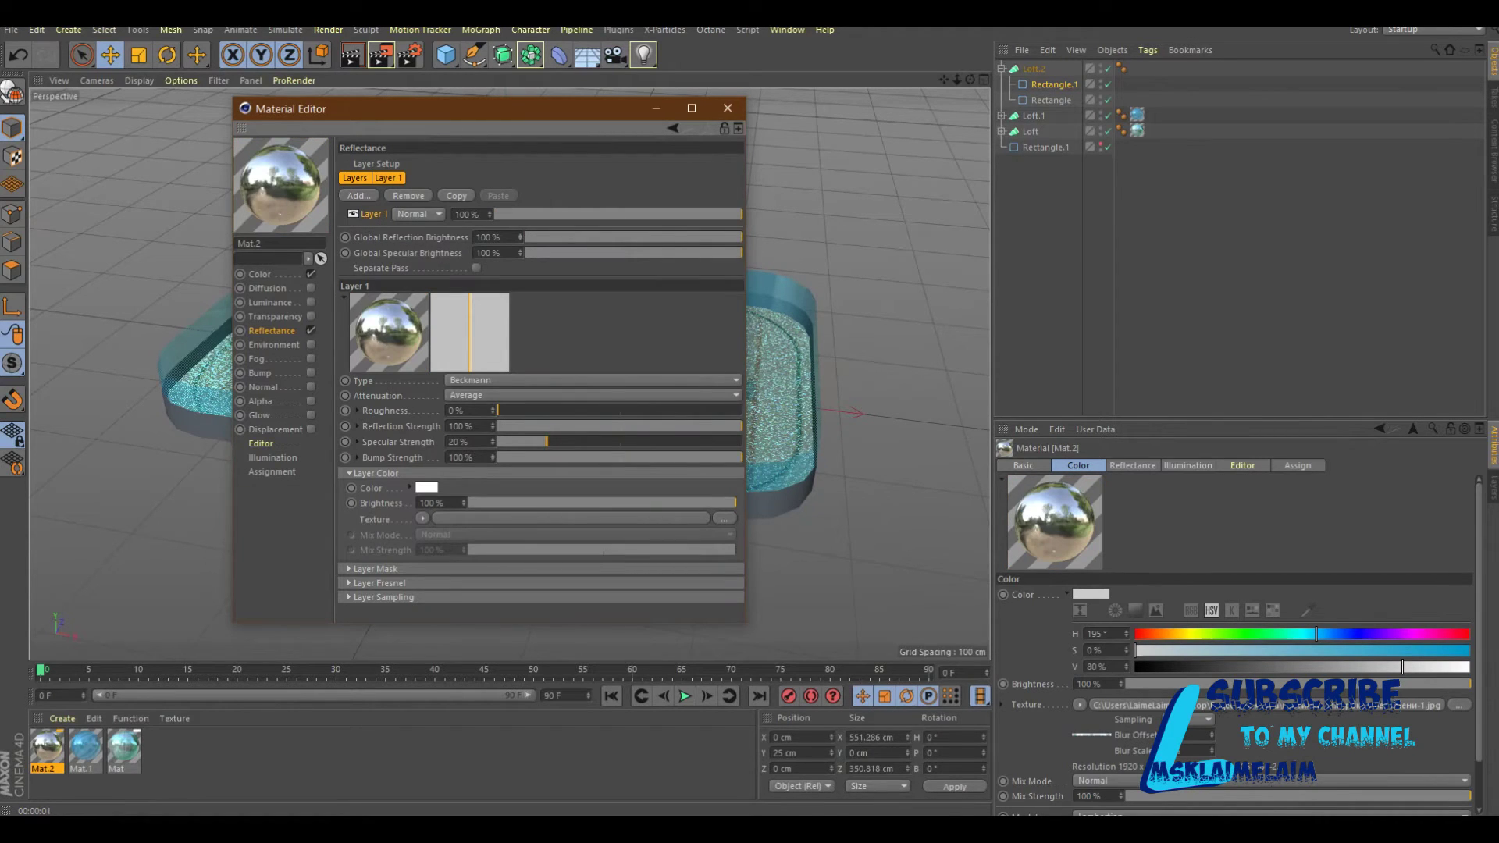
left_click(605, 503)
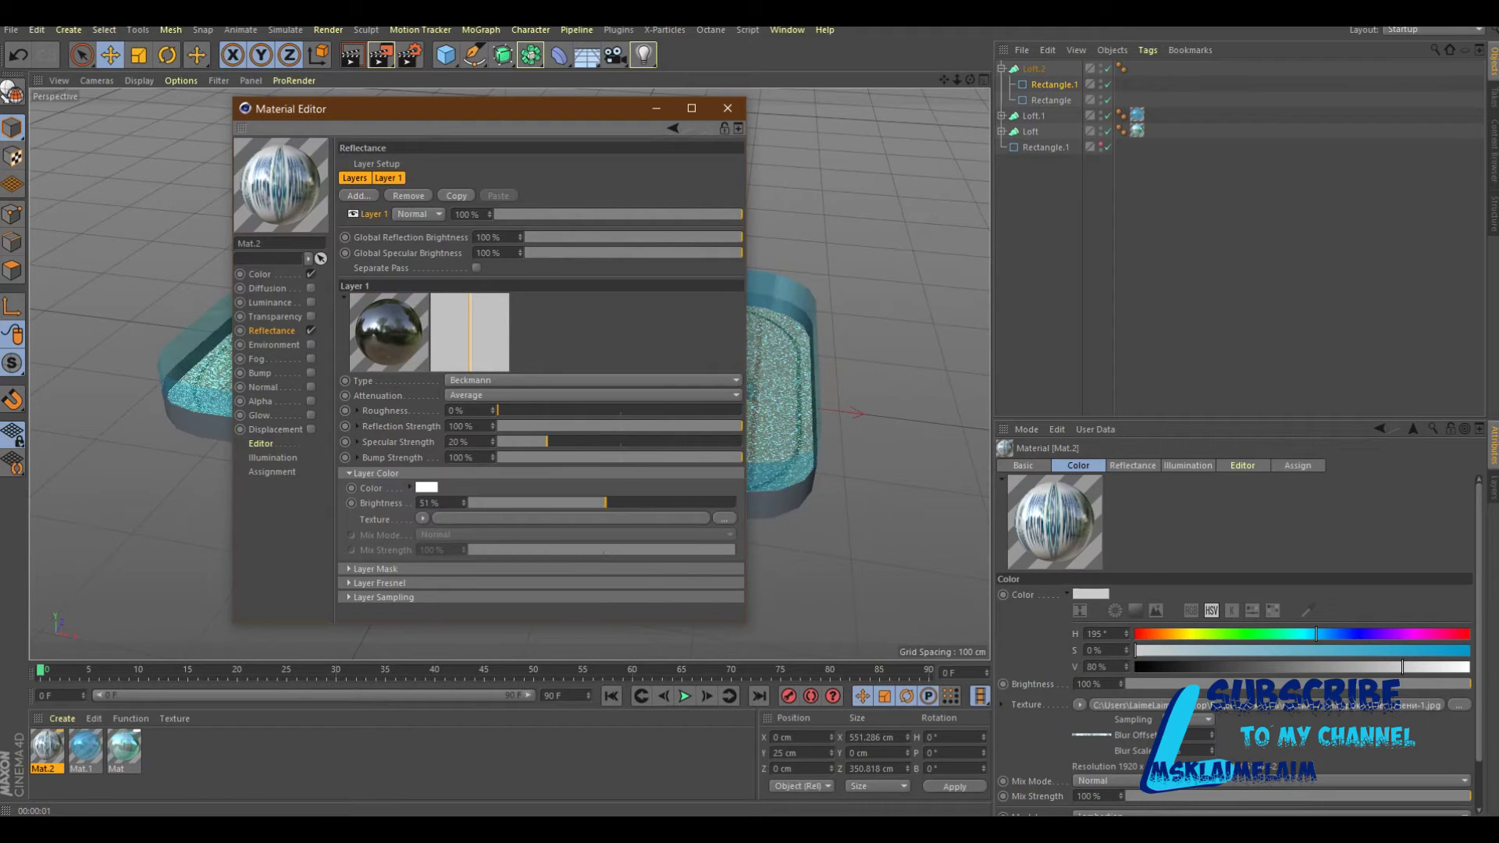
Tint the reflection layer light purple (279°, 46%) and close the Material Editor.
left_click(426, 487)
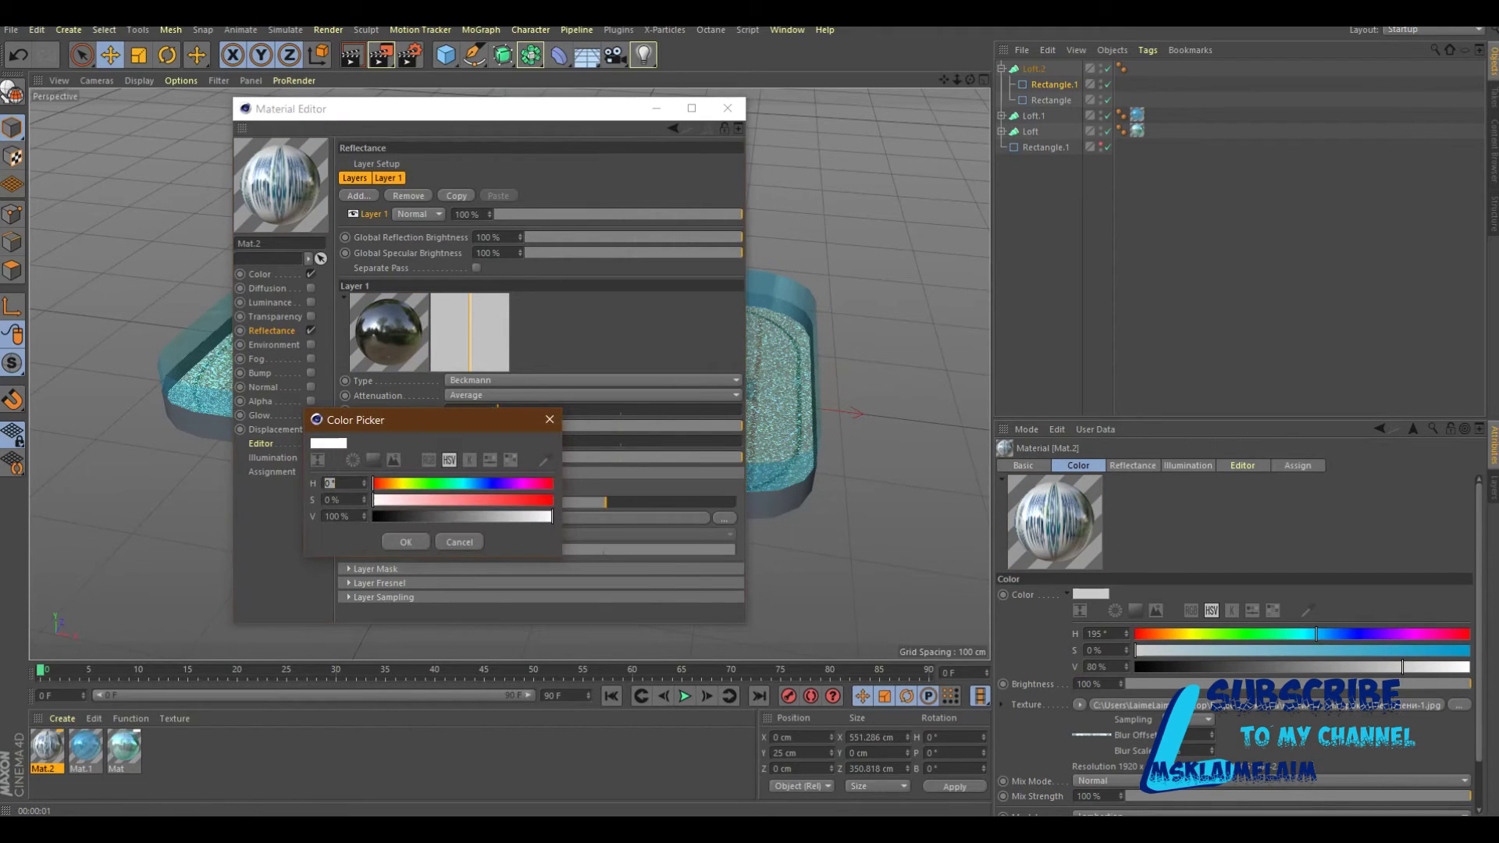
left_click_drag(473, 483, 482, 483)
left_click_drag(375, 499, 449, 499)
left_click(406, 542)
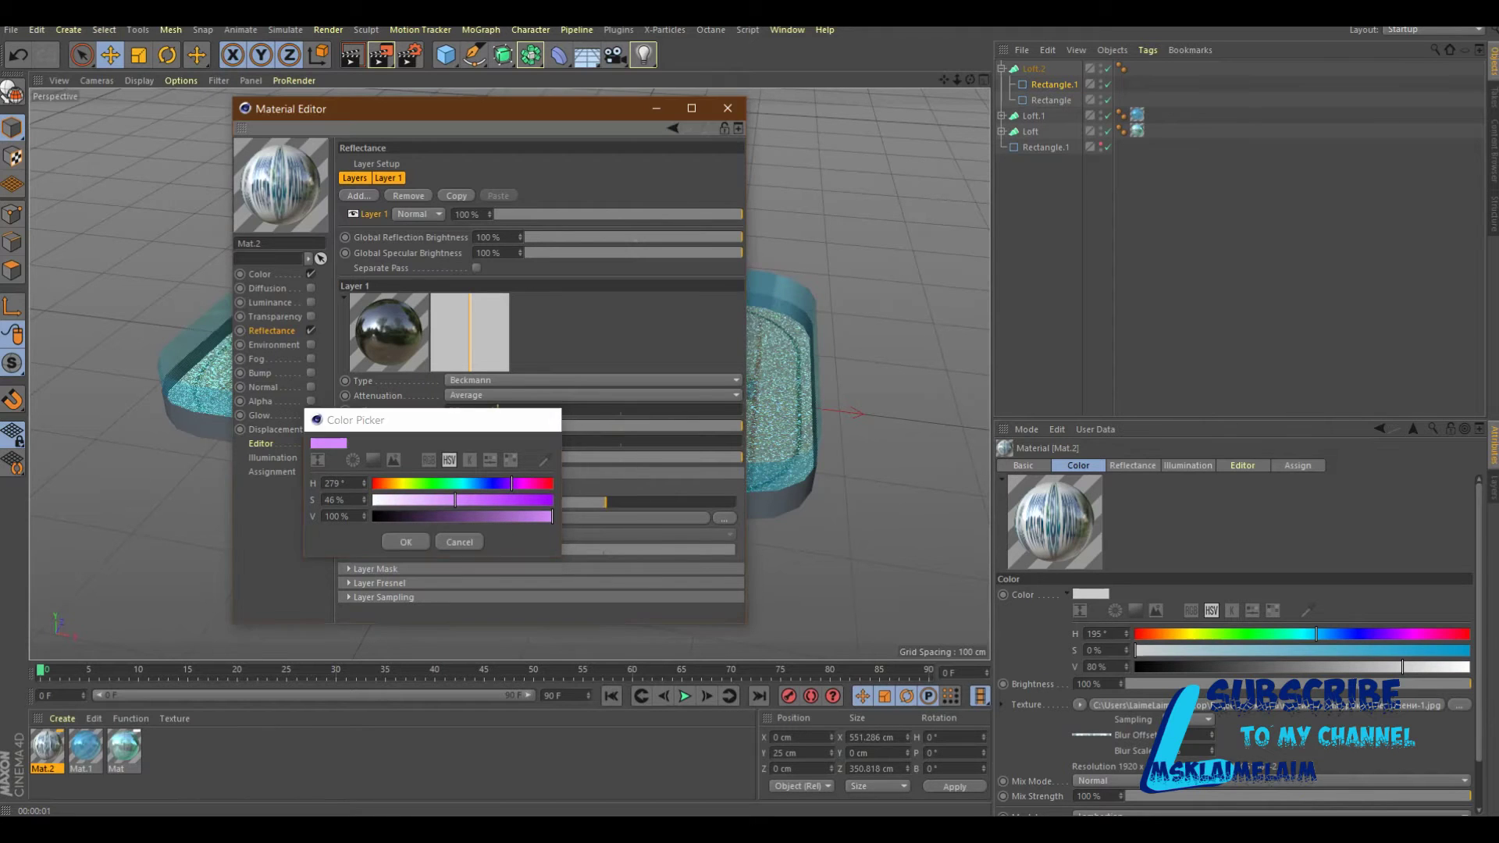
left_click(727, 107)
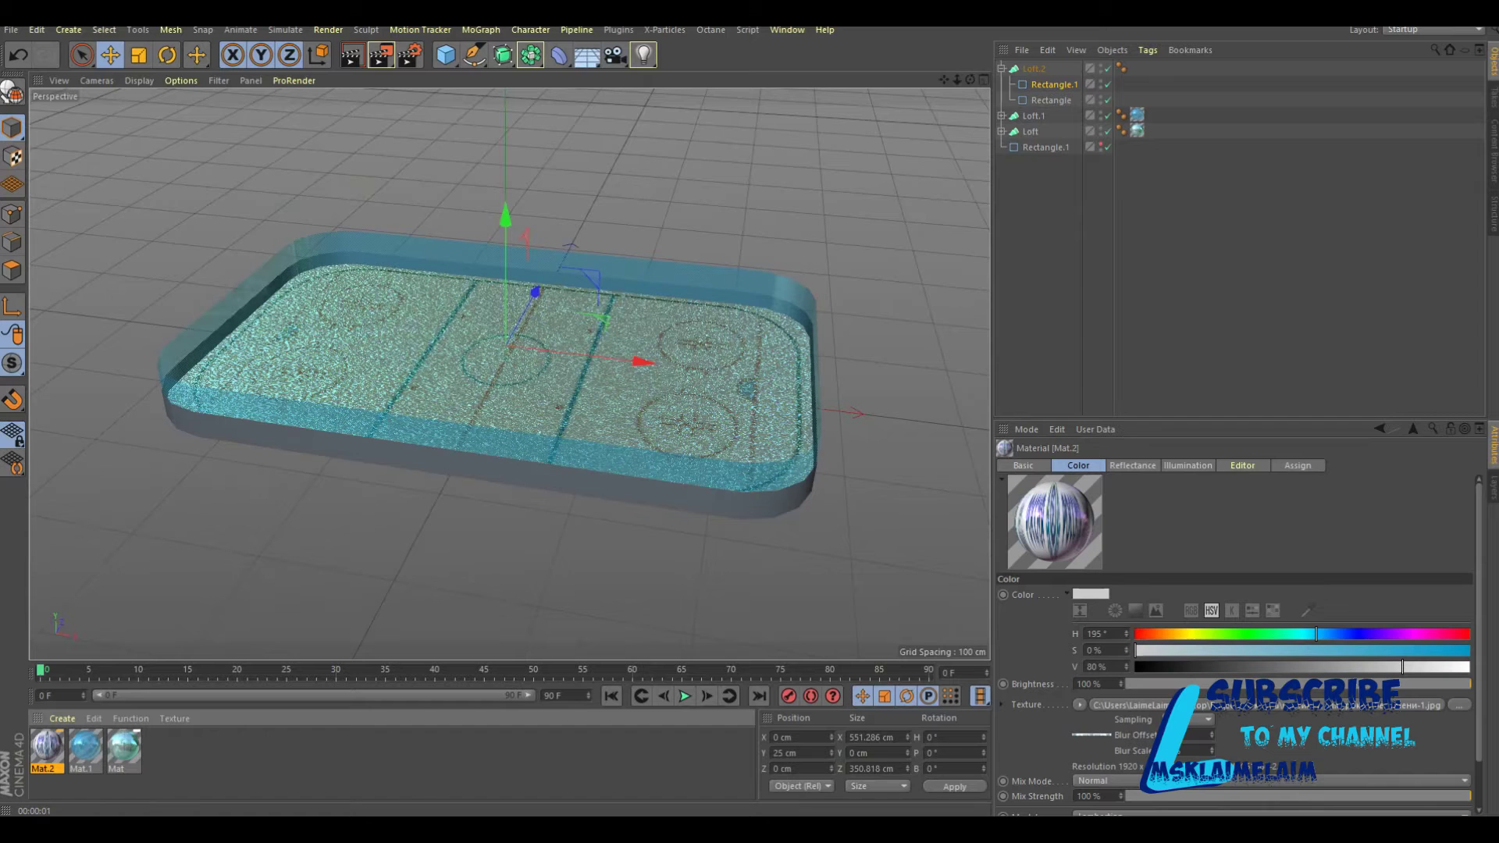
Apply Mat.2 to the Loft.2 boards, preview the render, and set Length U to 10 %.
left_click_drag(47, 745, 406, 461)
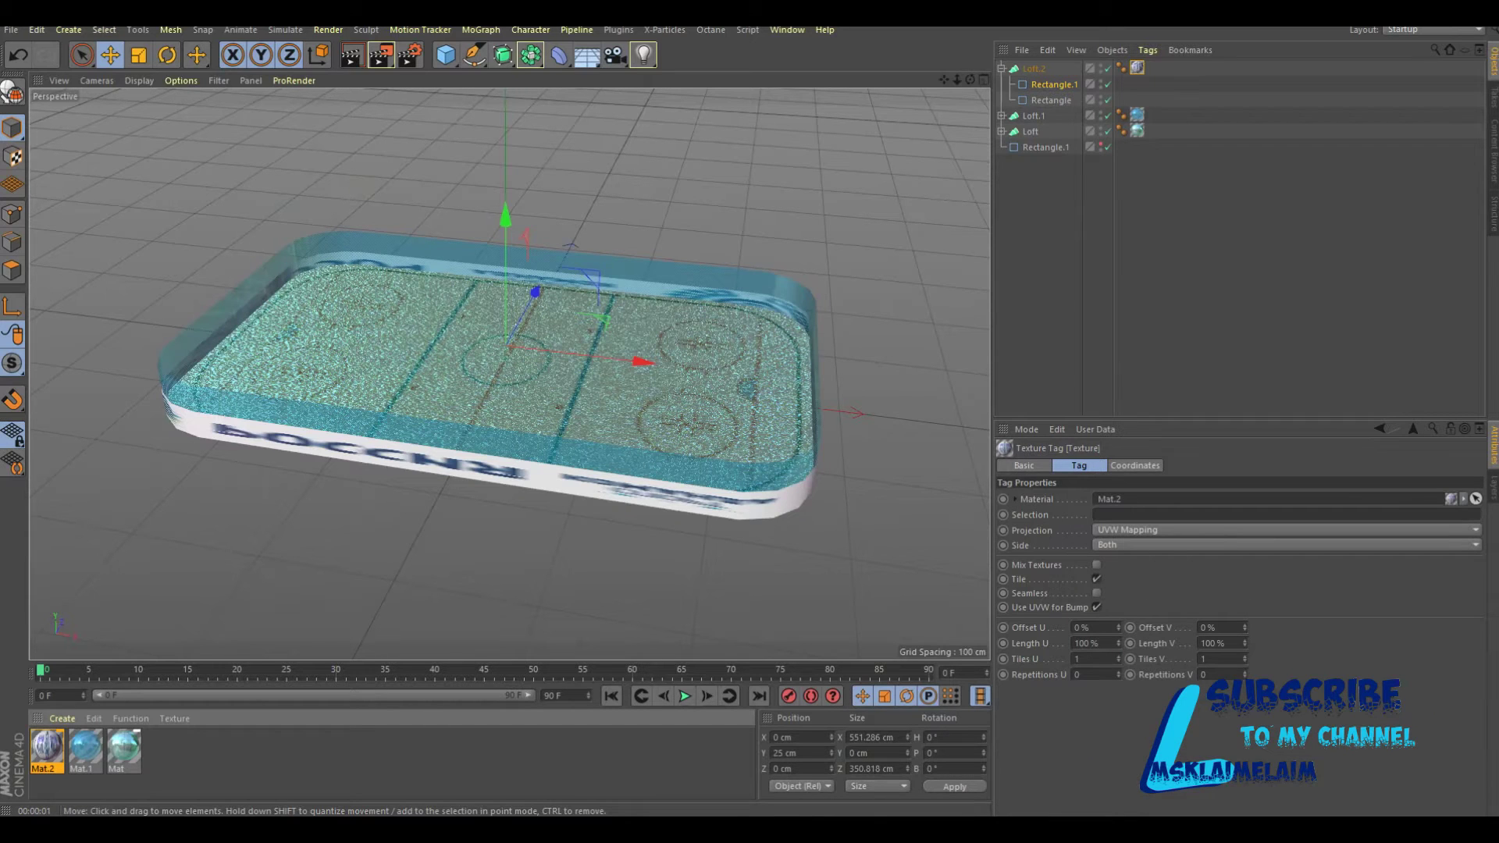
left_click_drag(970, 80, 976, 55)
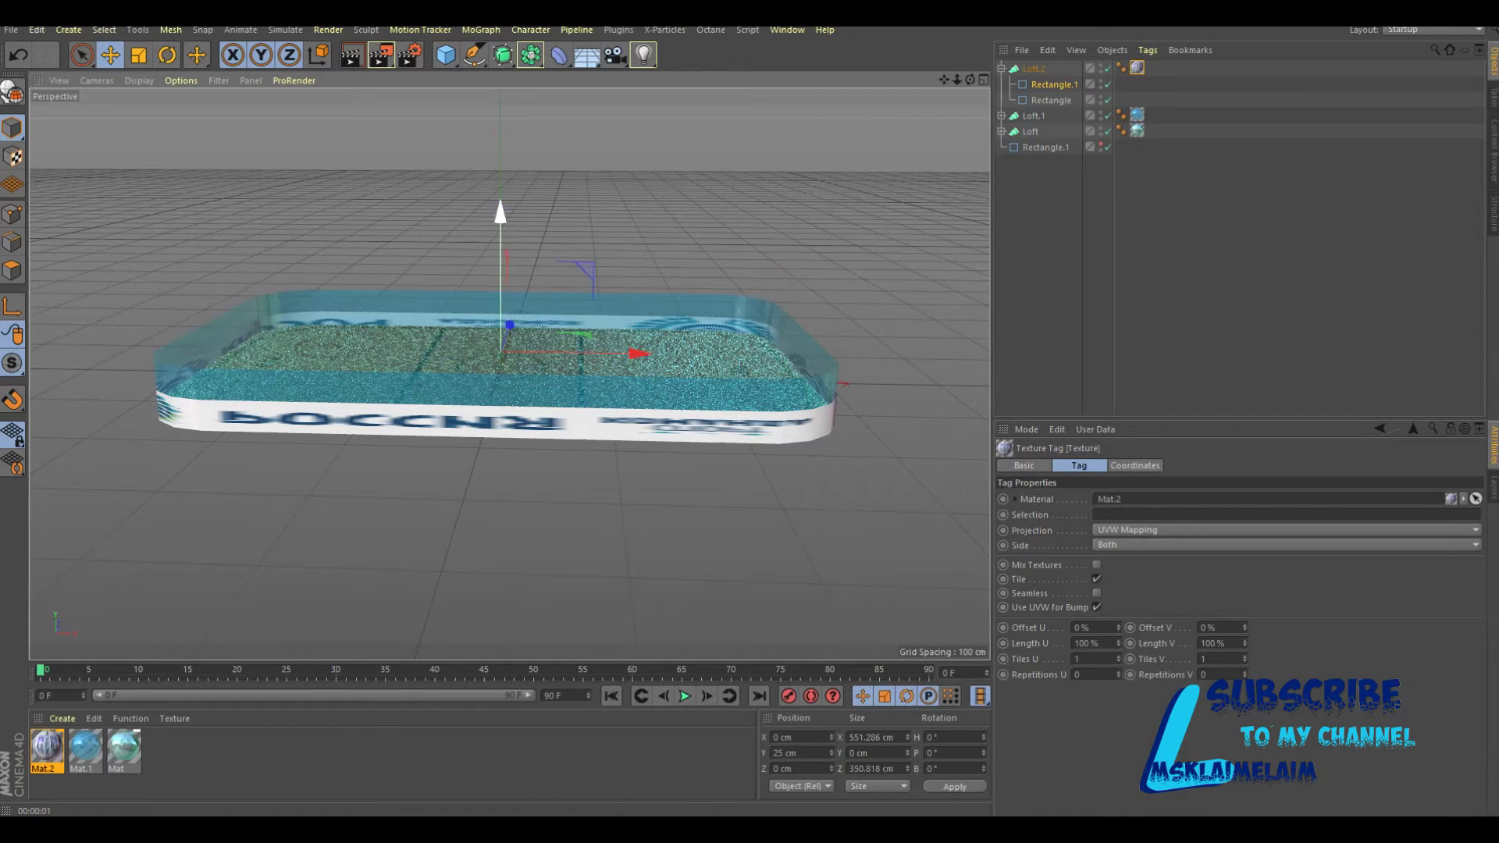
key("ctrl+r")
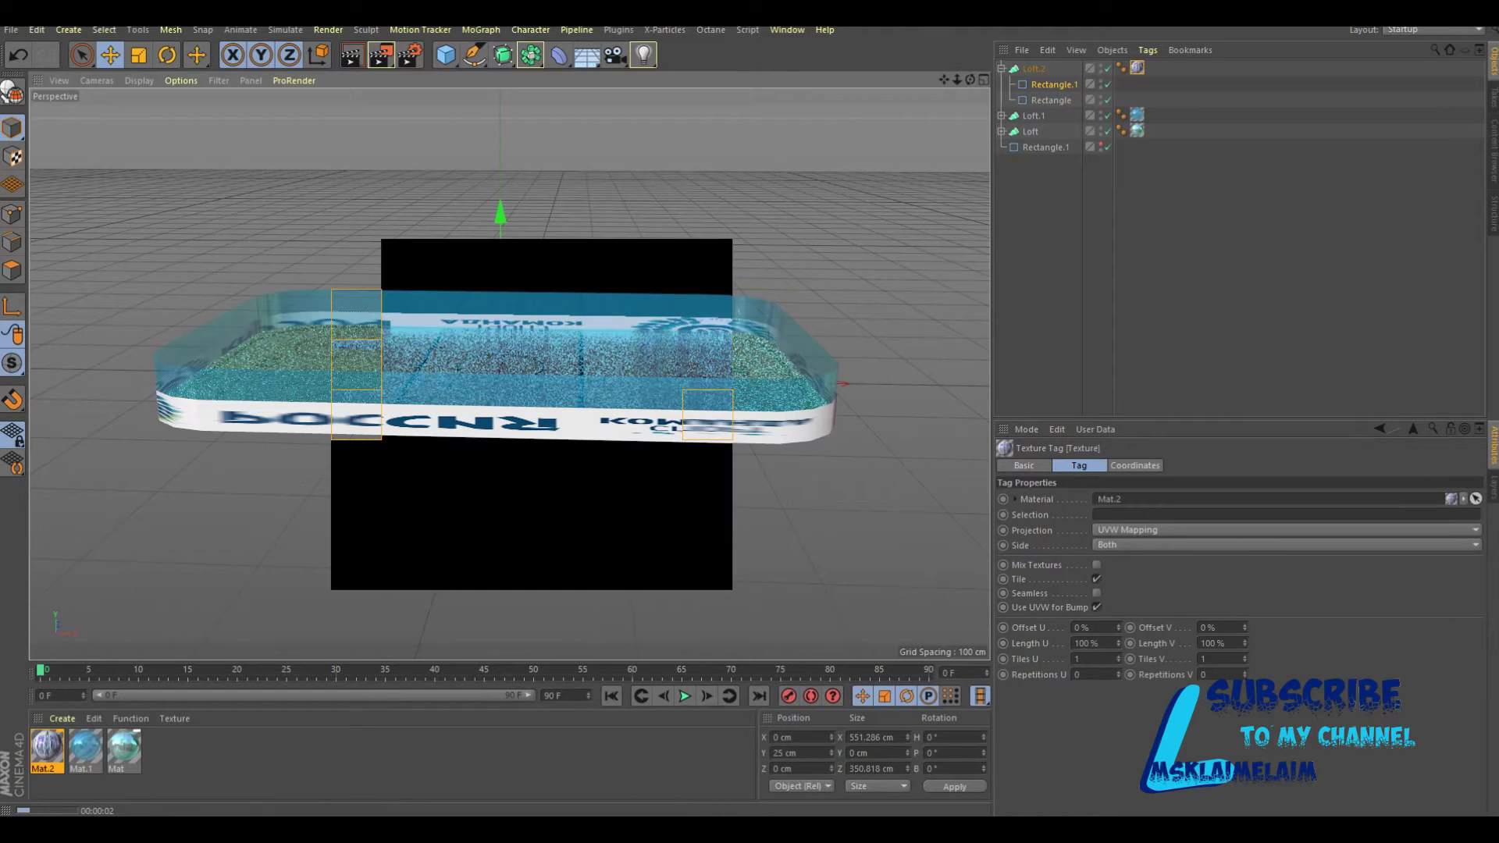
left_click(1086, 643)
type("10")
key("Return")
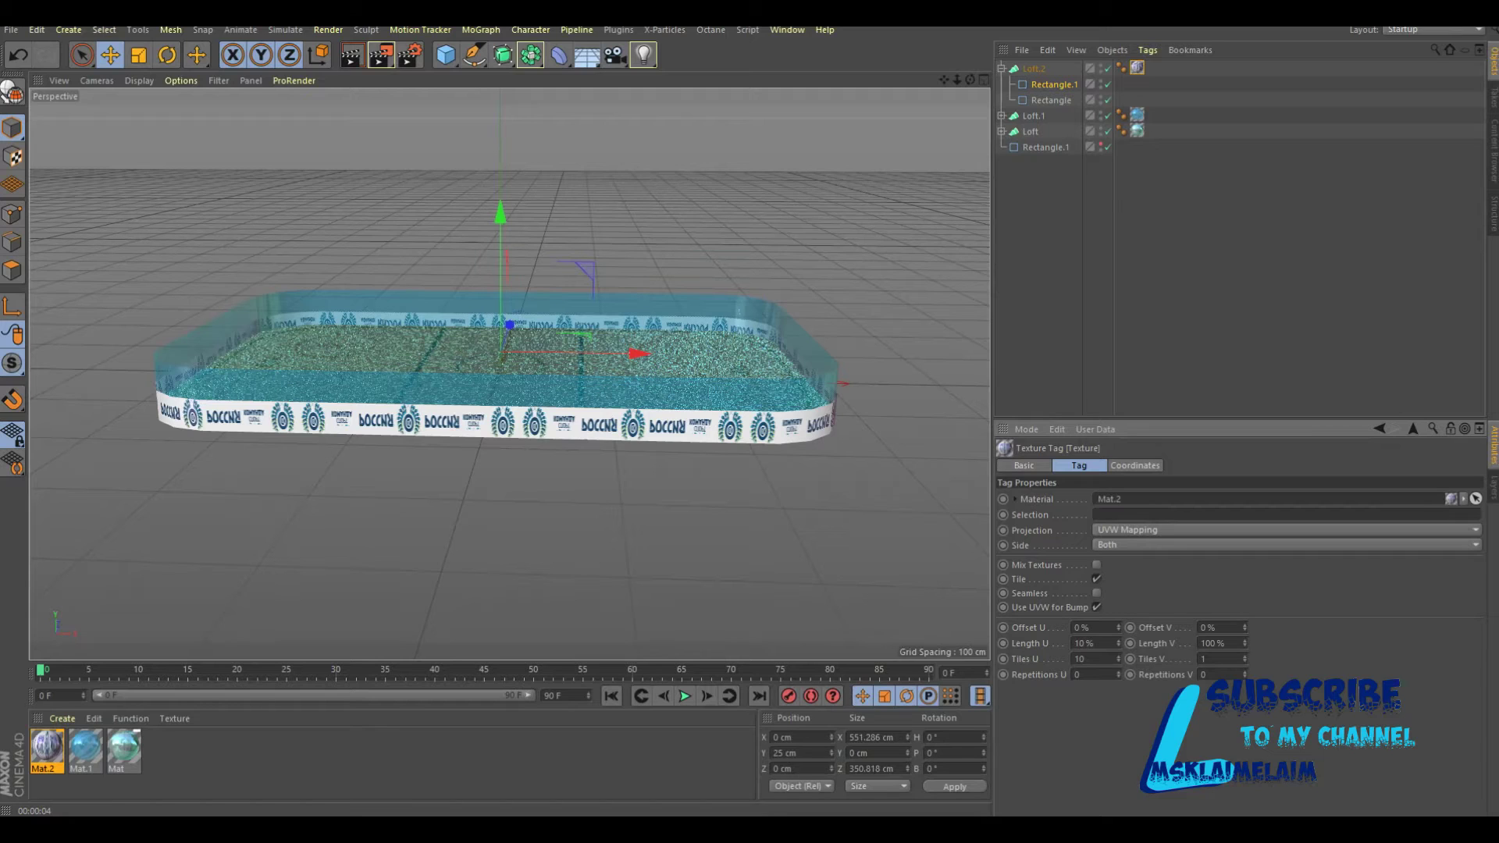
Test a mirrored -10 % Length U, then restore it to 10 %.
double_click(1084, 643)
type("-10")
key("Return")
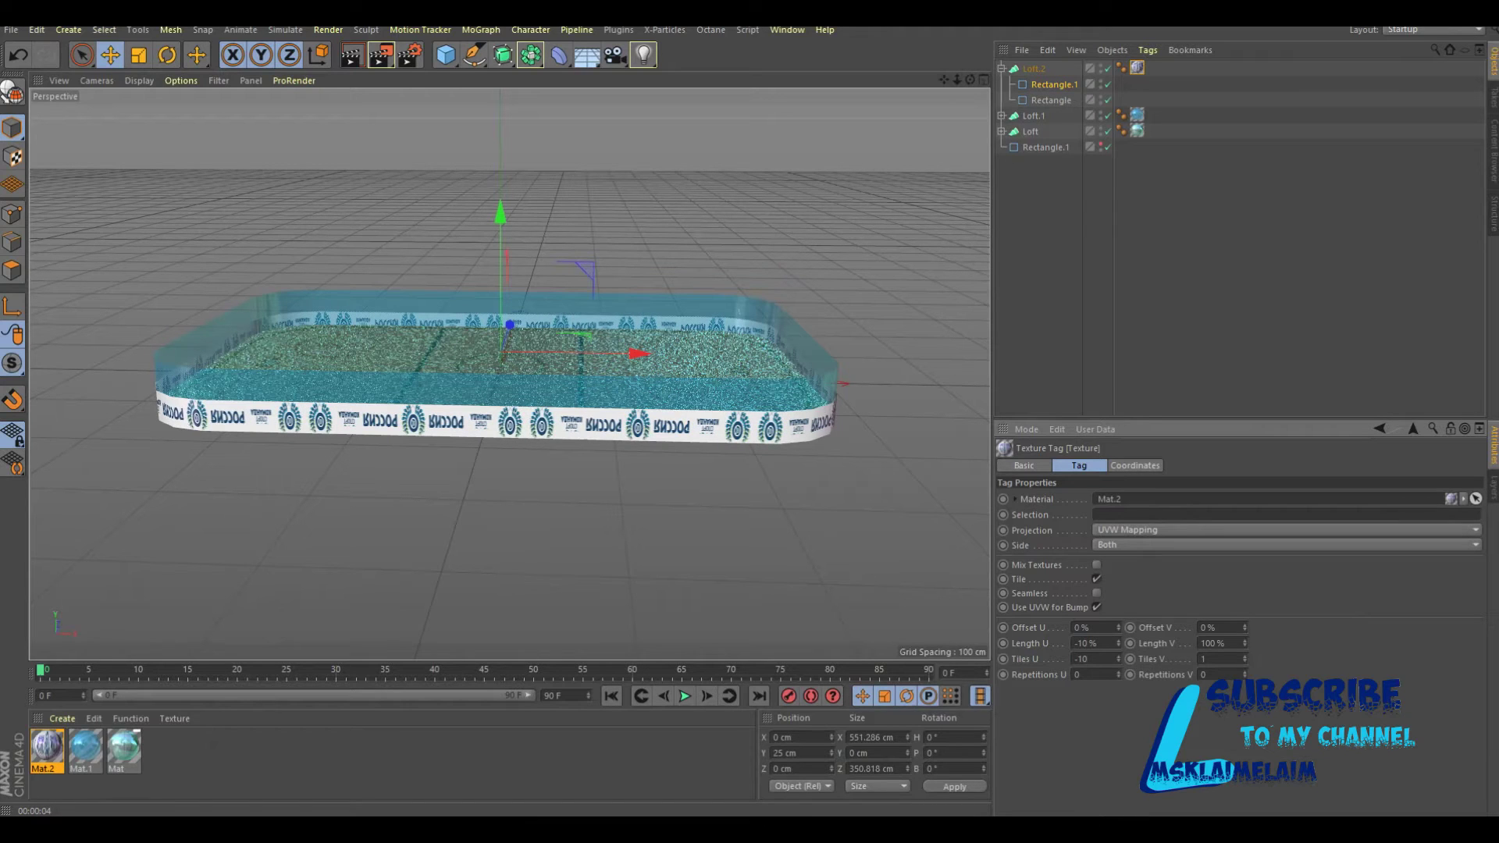
double_click(1094, 643)
type("10")
key("Return")
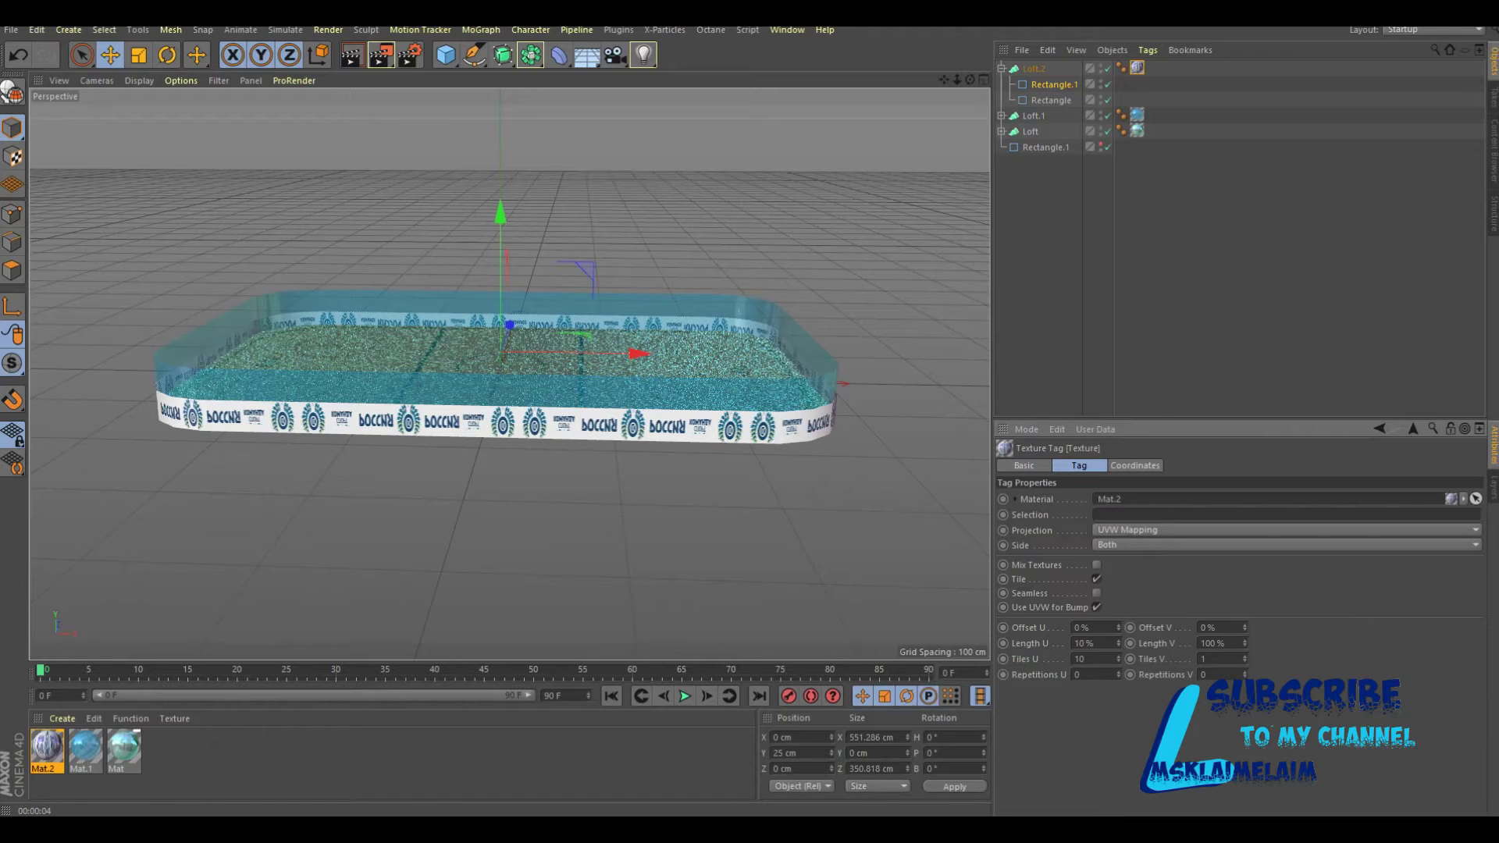
Try 17 and 49 U repetitions, then reset Repetitions U to 0.
type("17")
key("Return")
type("49")
key("Return")
double_click(1078, 674)
type("0")
double_click(46, 747)
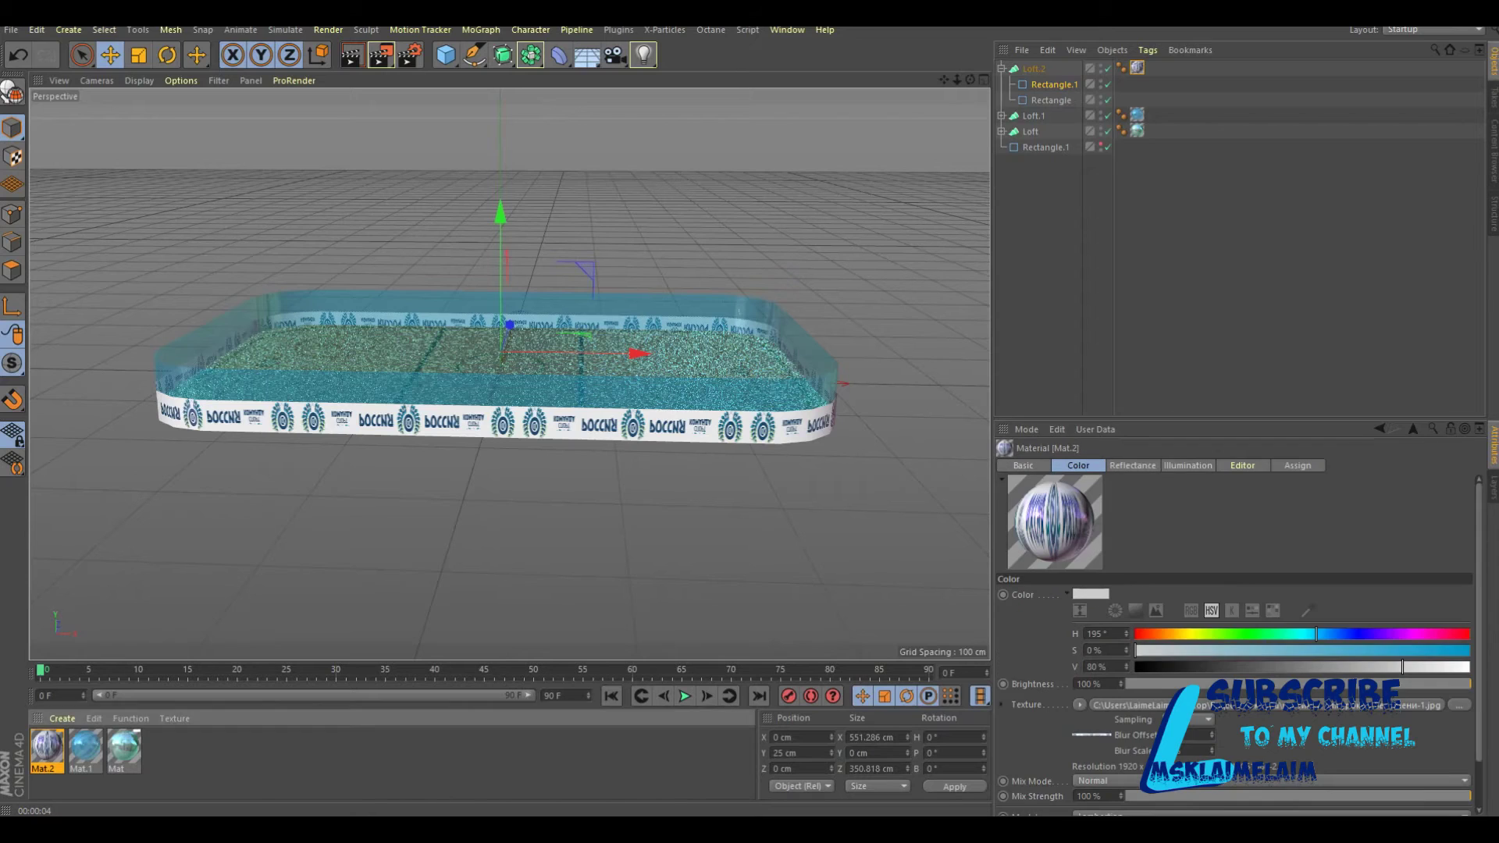
Reload Mat.2's colour texture with the 2.jpg image and close the Material Editor.
left_click(259, 274)
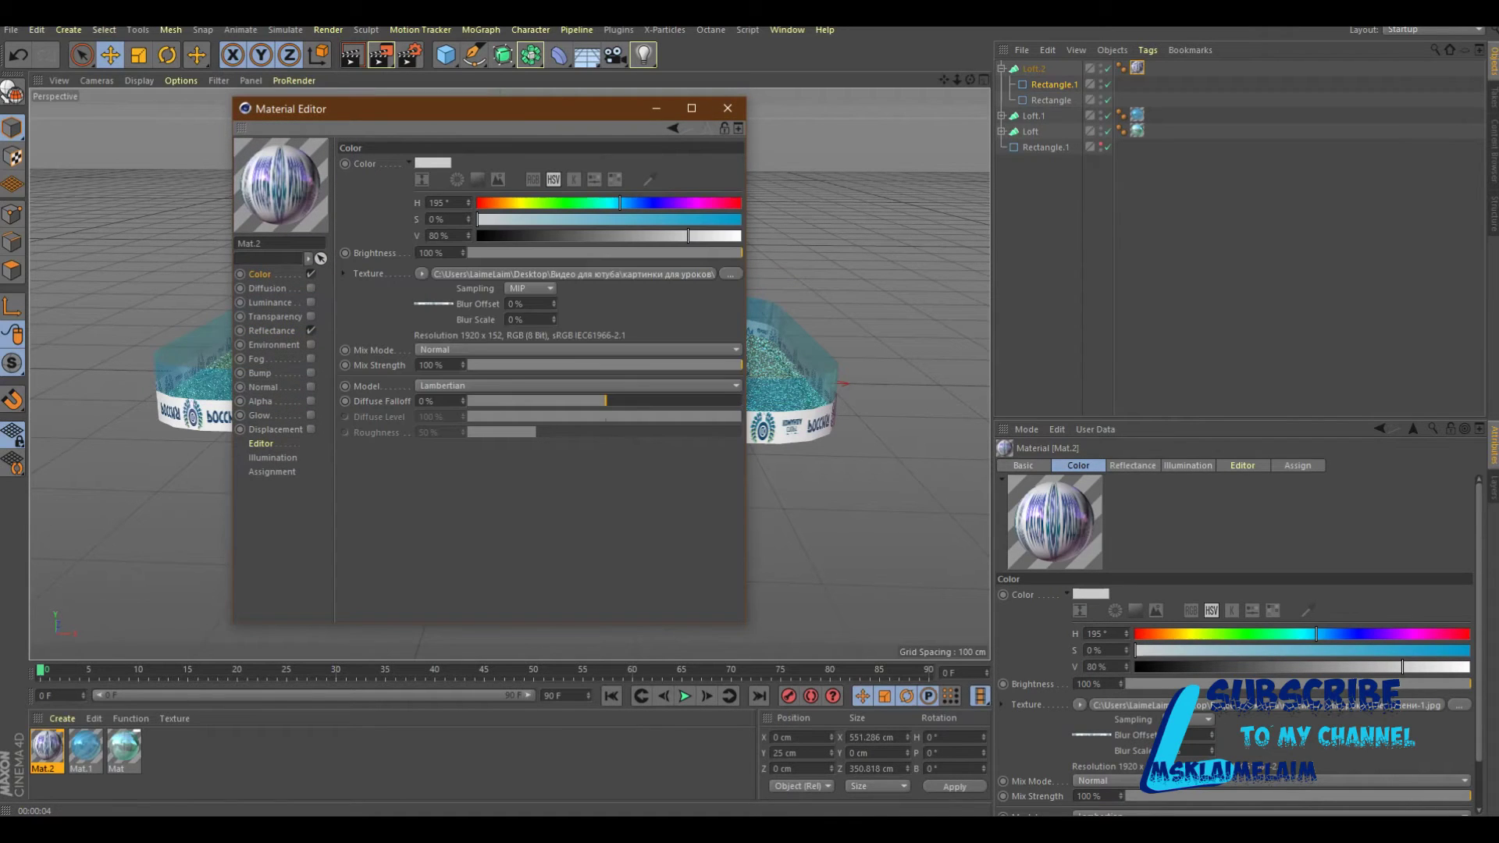
left_click(570, 273)
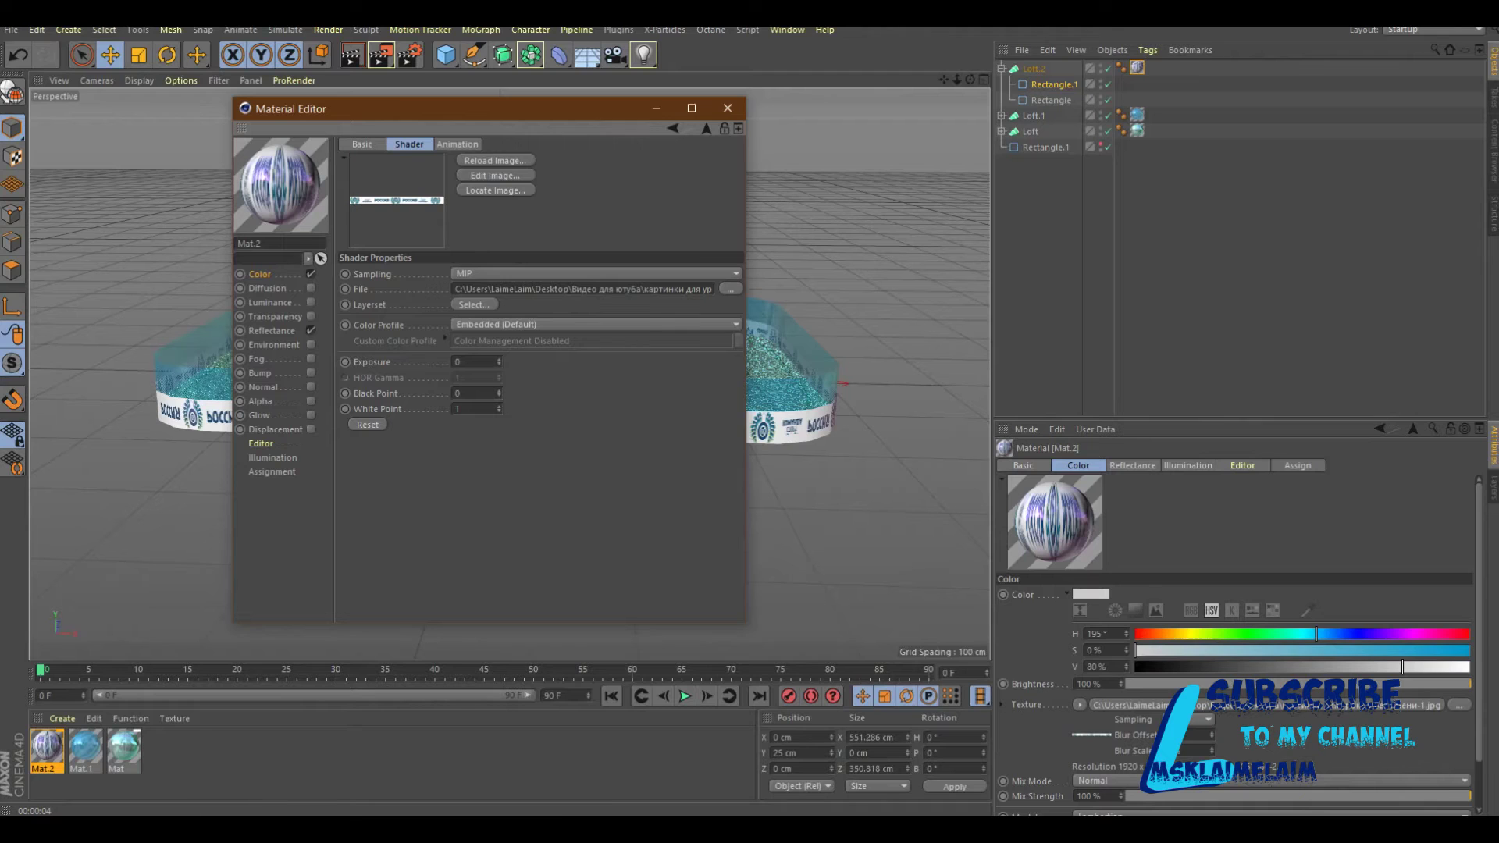
left_click(730, 275)
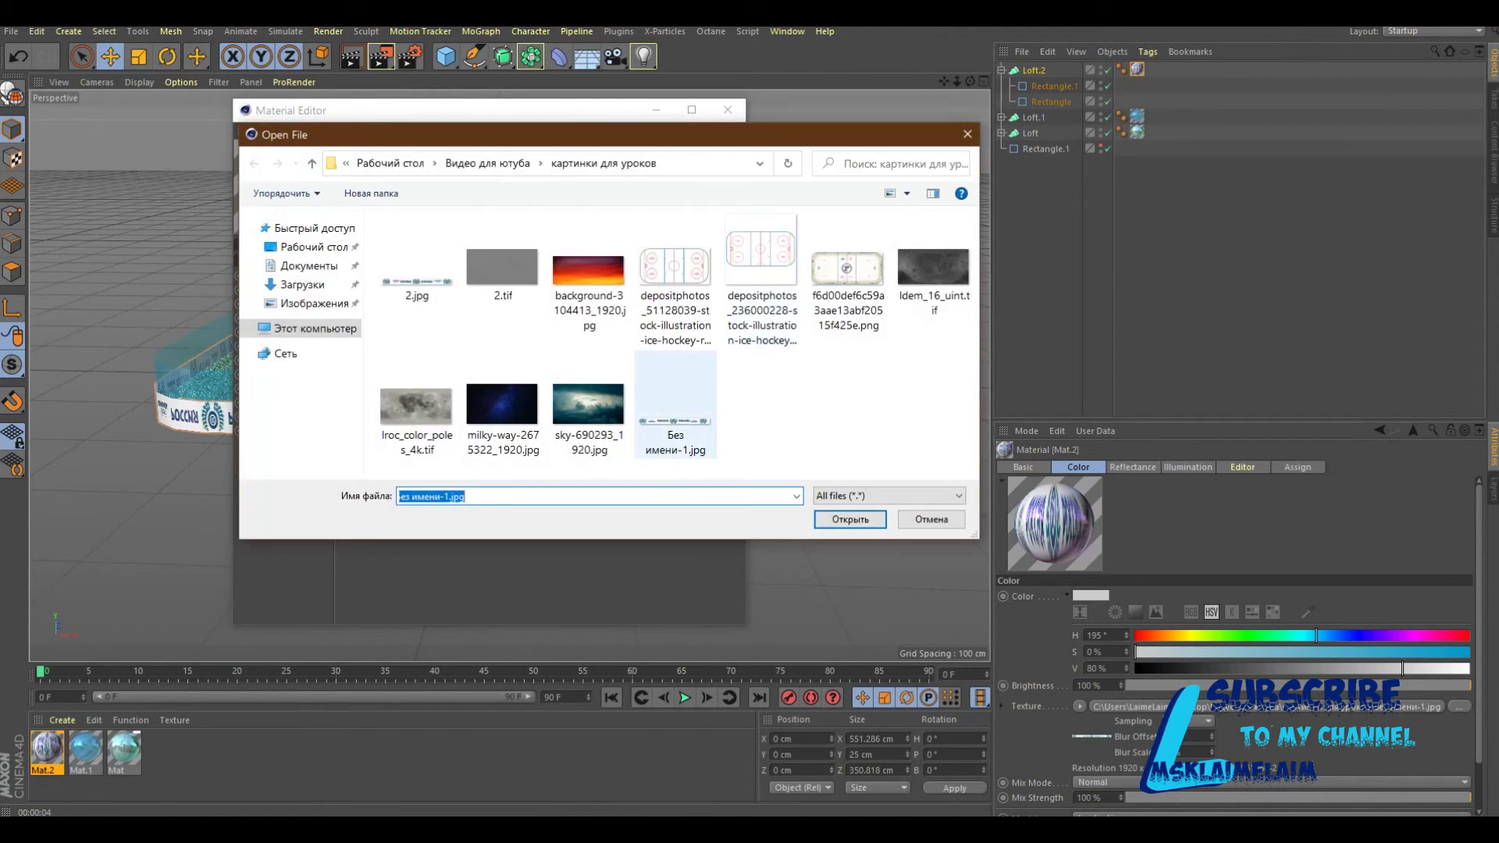
left_click(416, 269)
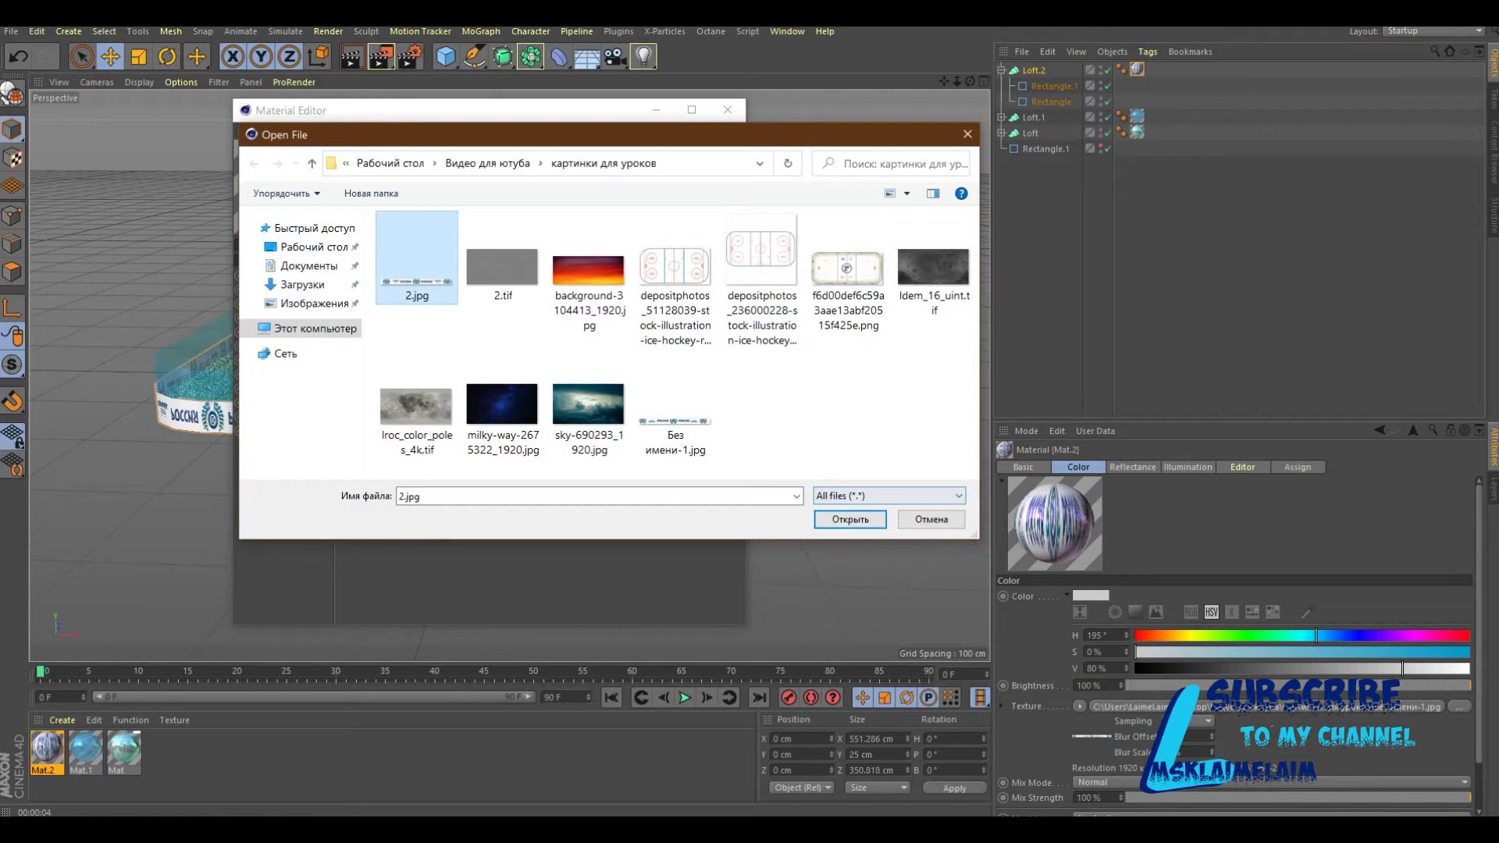
left_click(850, 520)
left_click(850, 481)
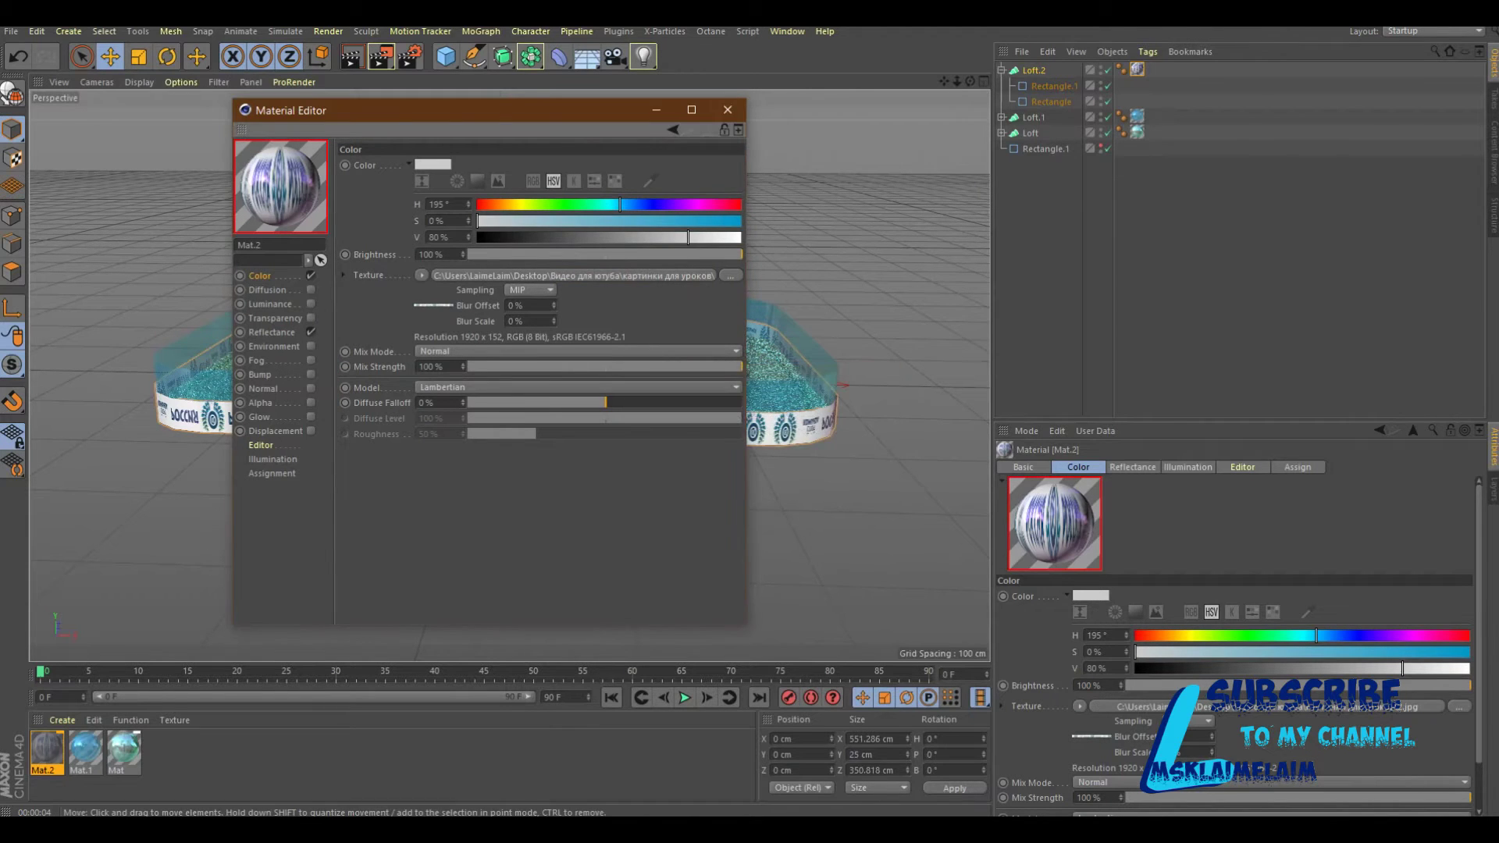
left_click(728, 109)
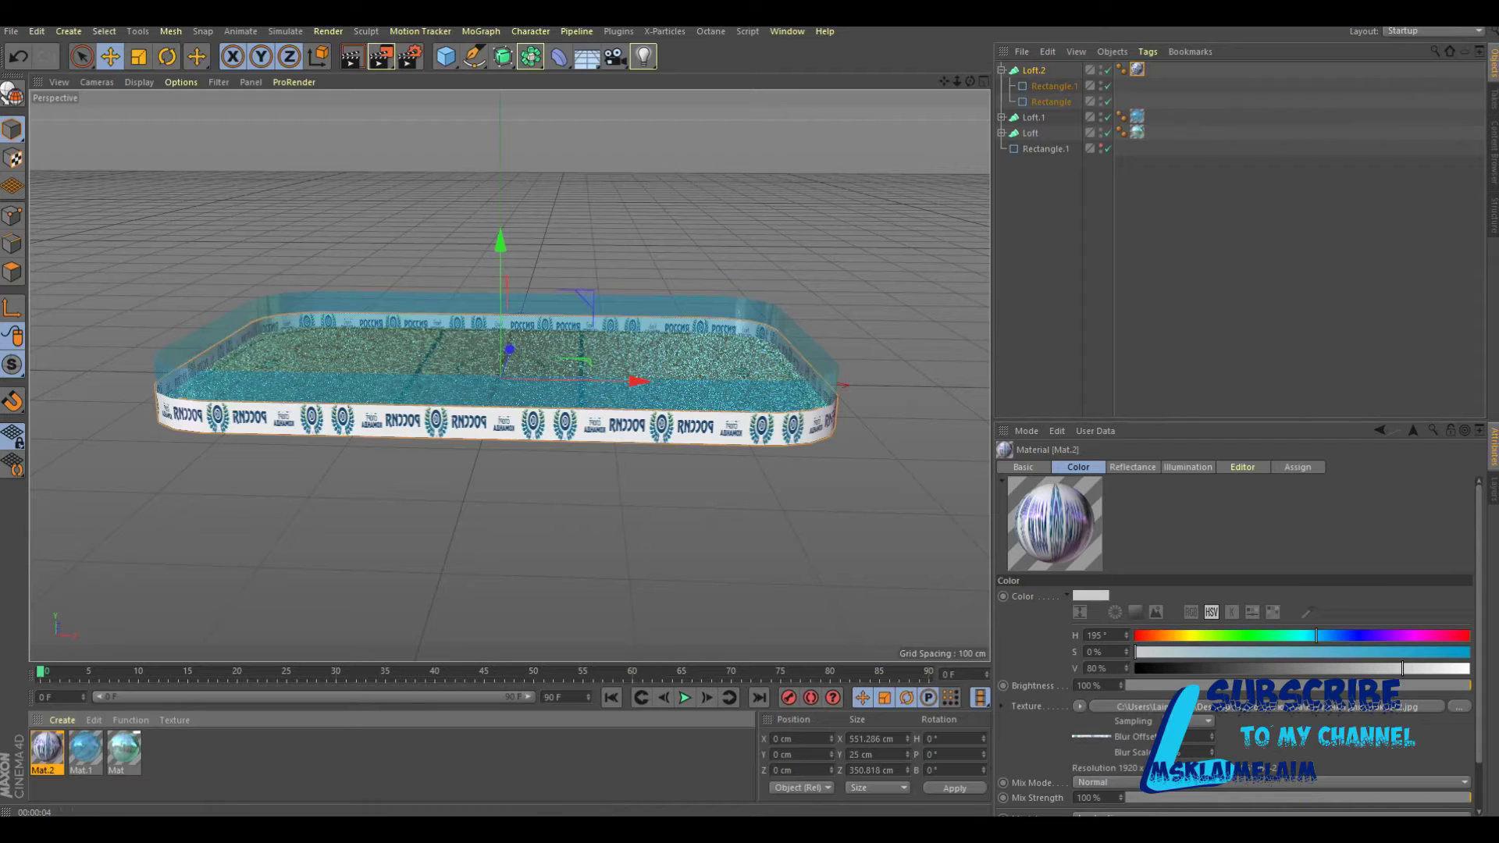
left_click(1137, 68)
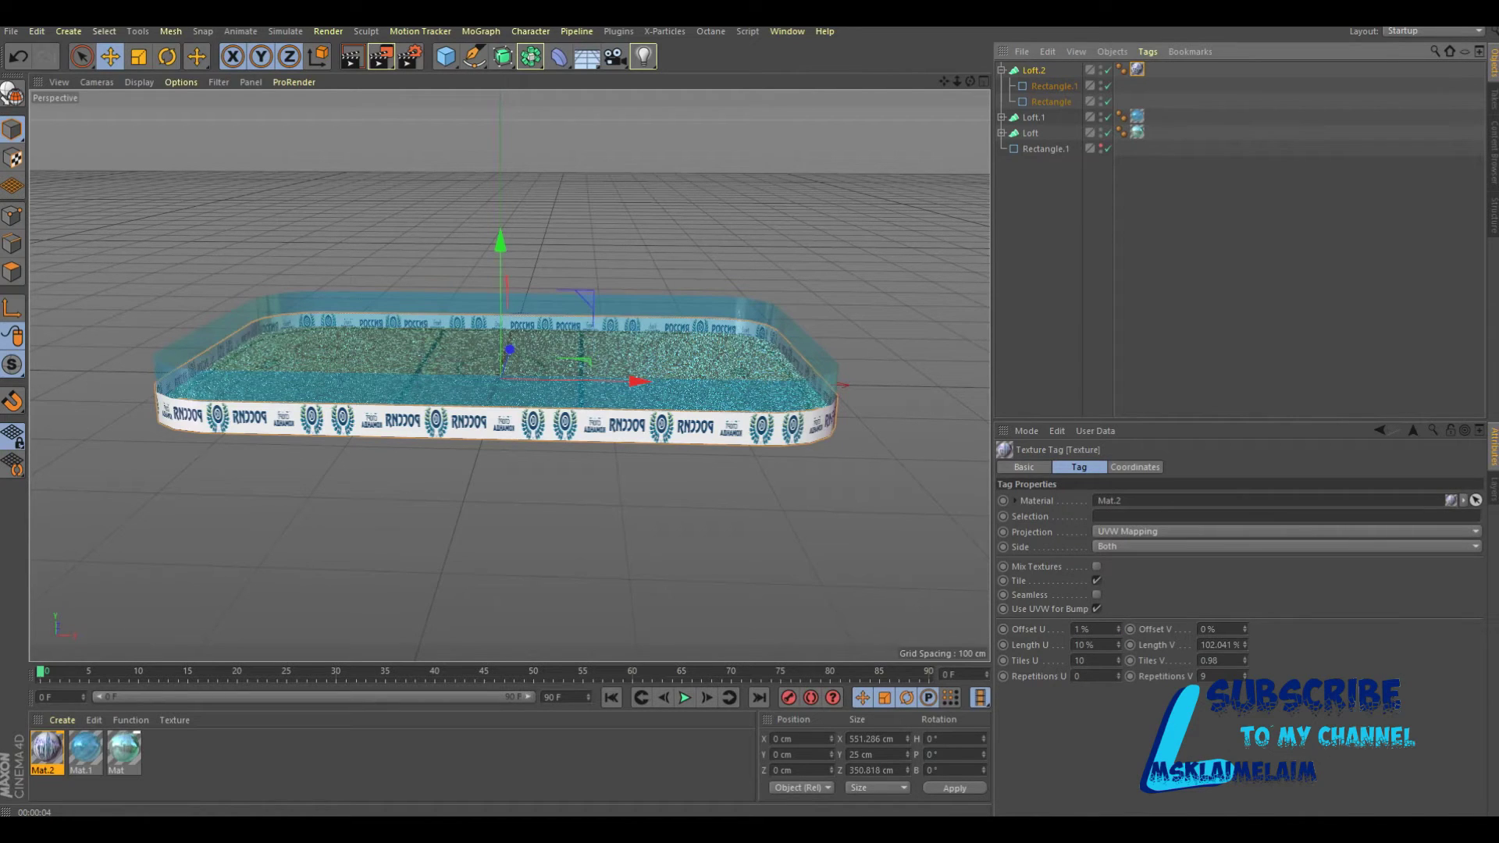
left_click(1288, 547)
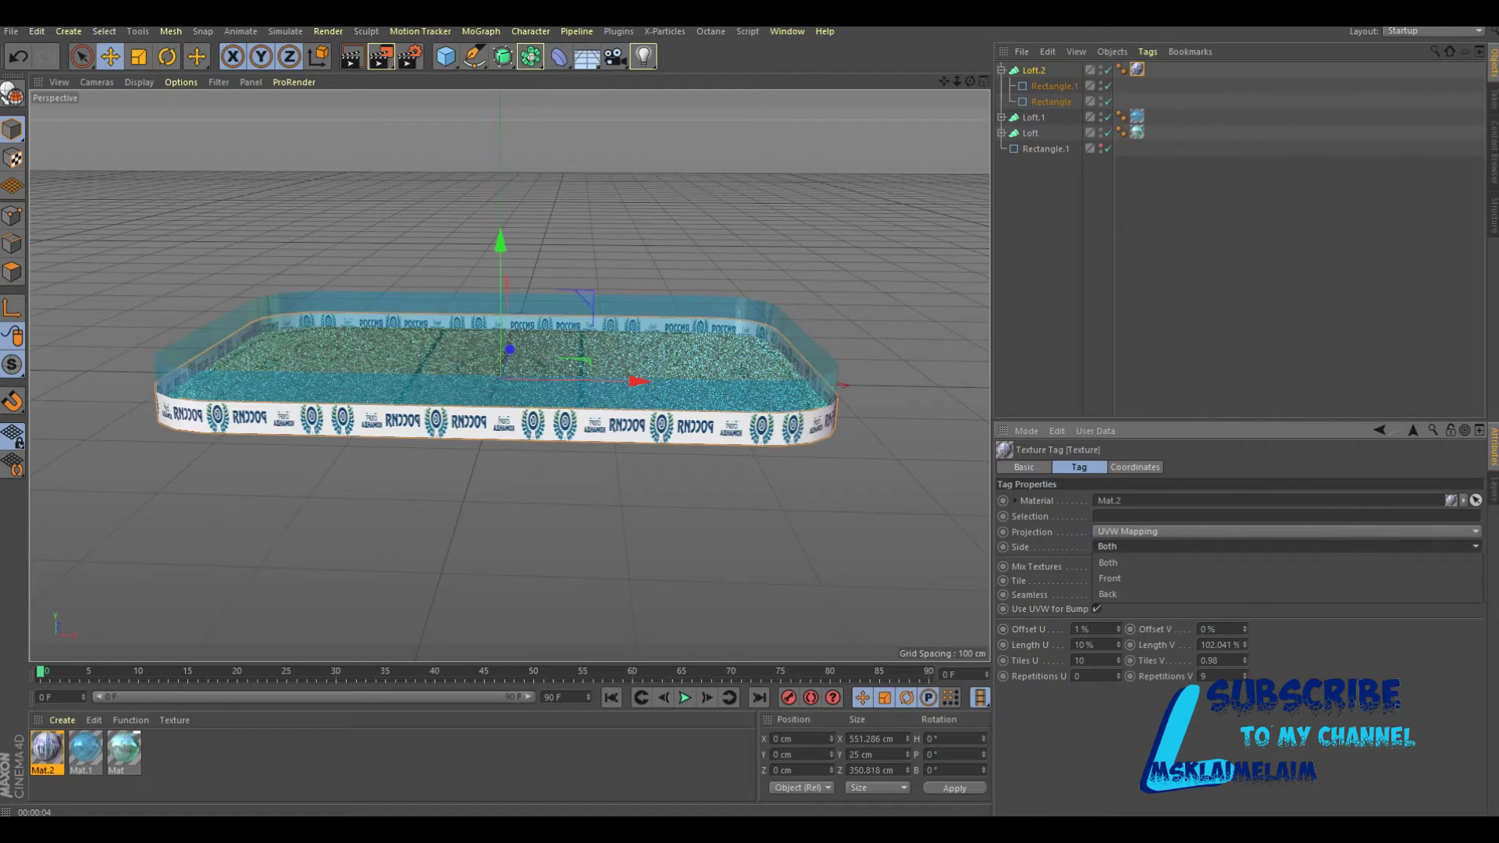
left_click(1110, 578)
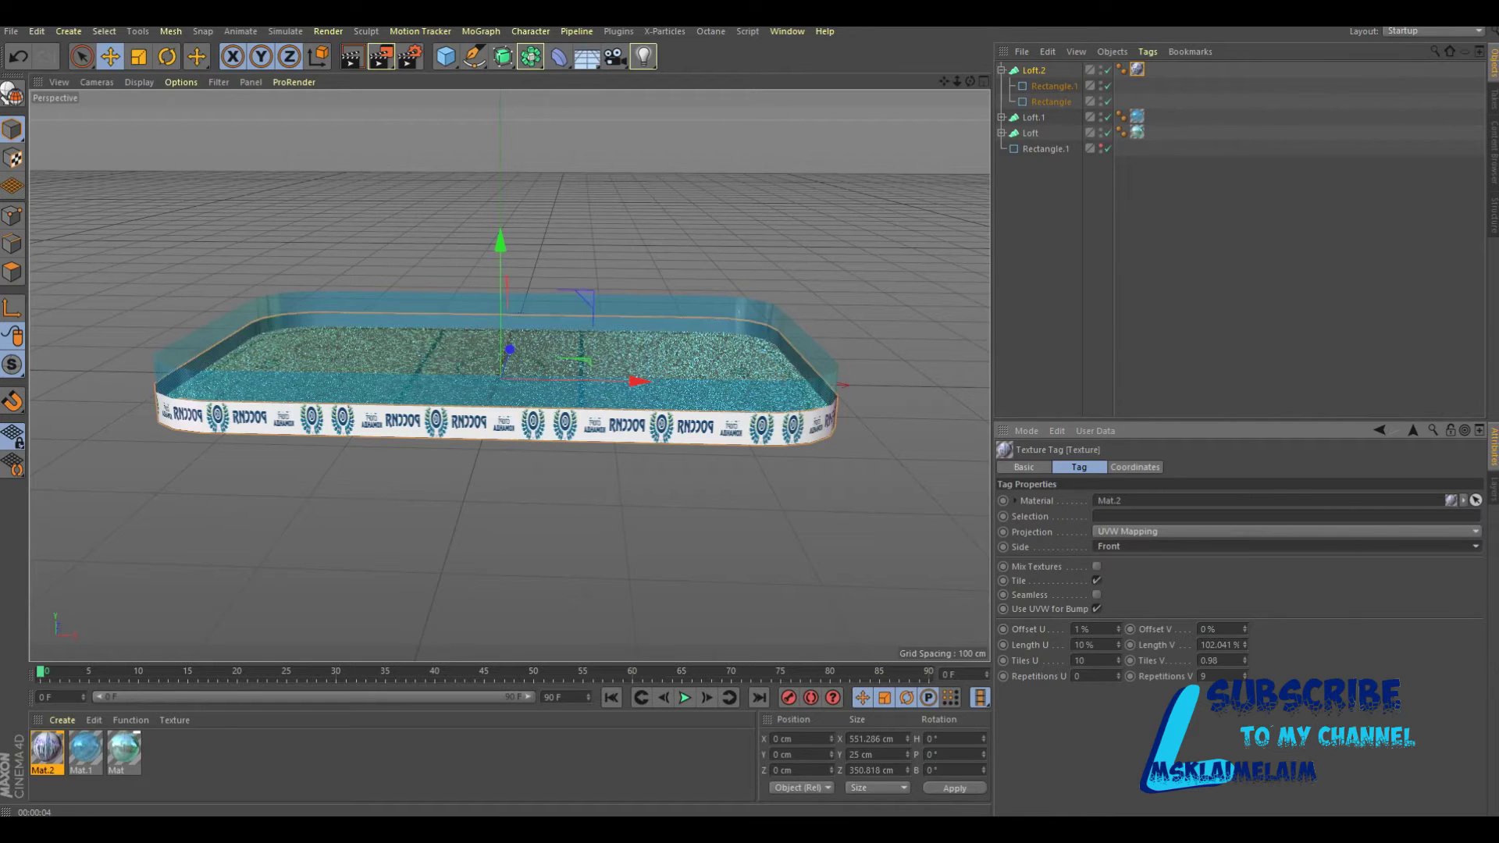
left_click(1289, 546)
left_click(1109, 562)
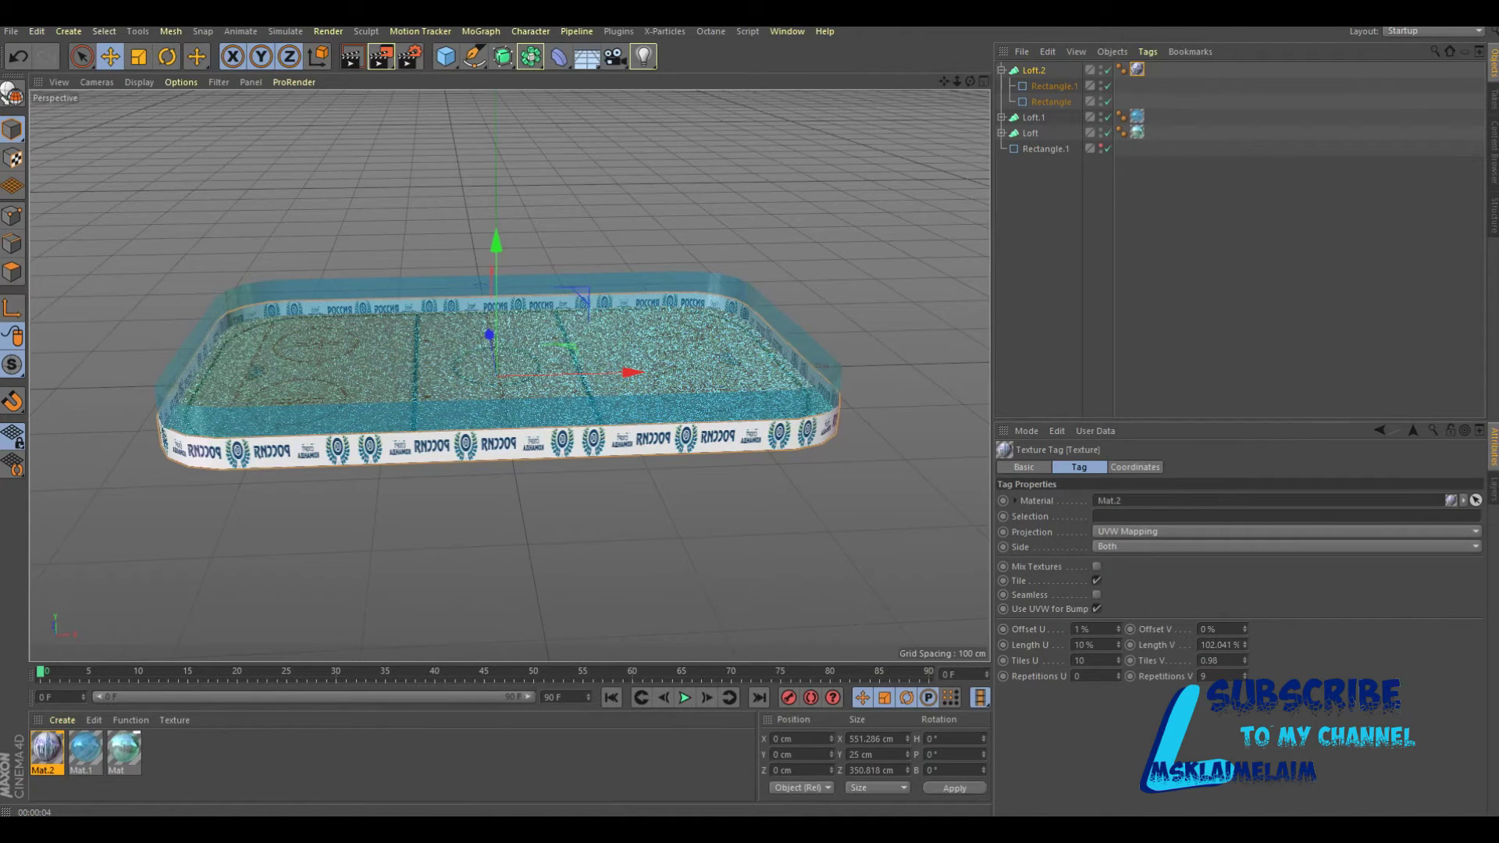
Create Mat.3 and load 2.jpg as its colour texture.
key("ctrl+n")
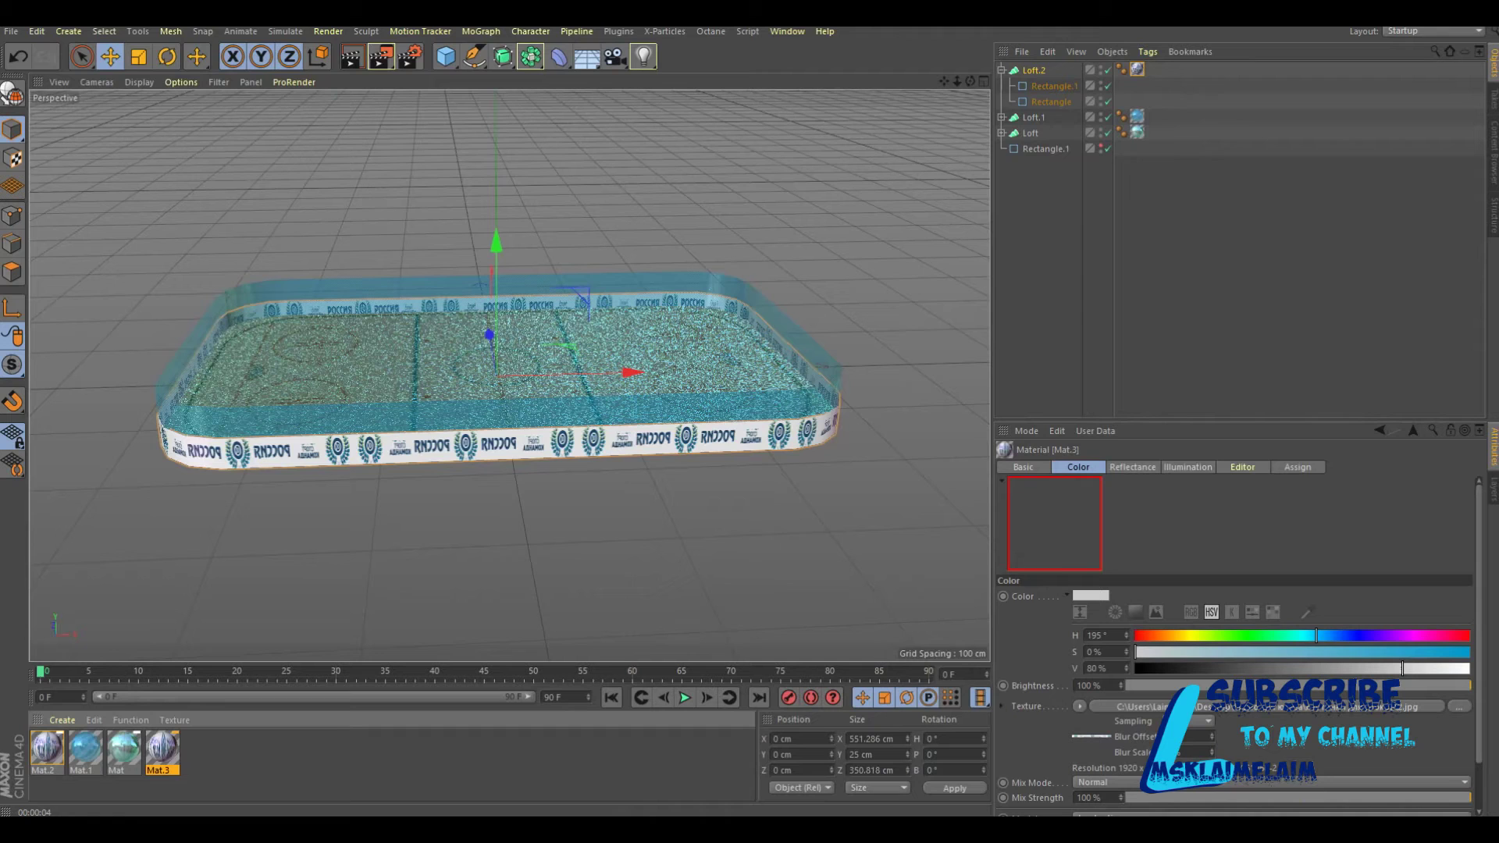
double_click(162, 748)
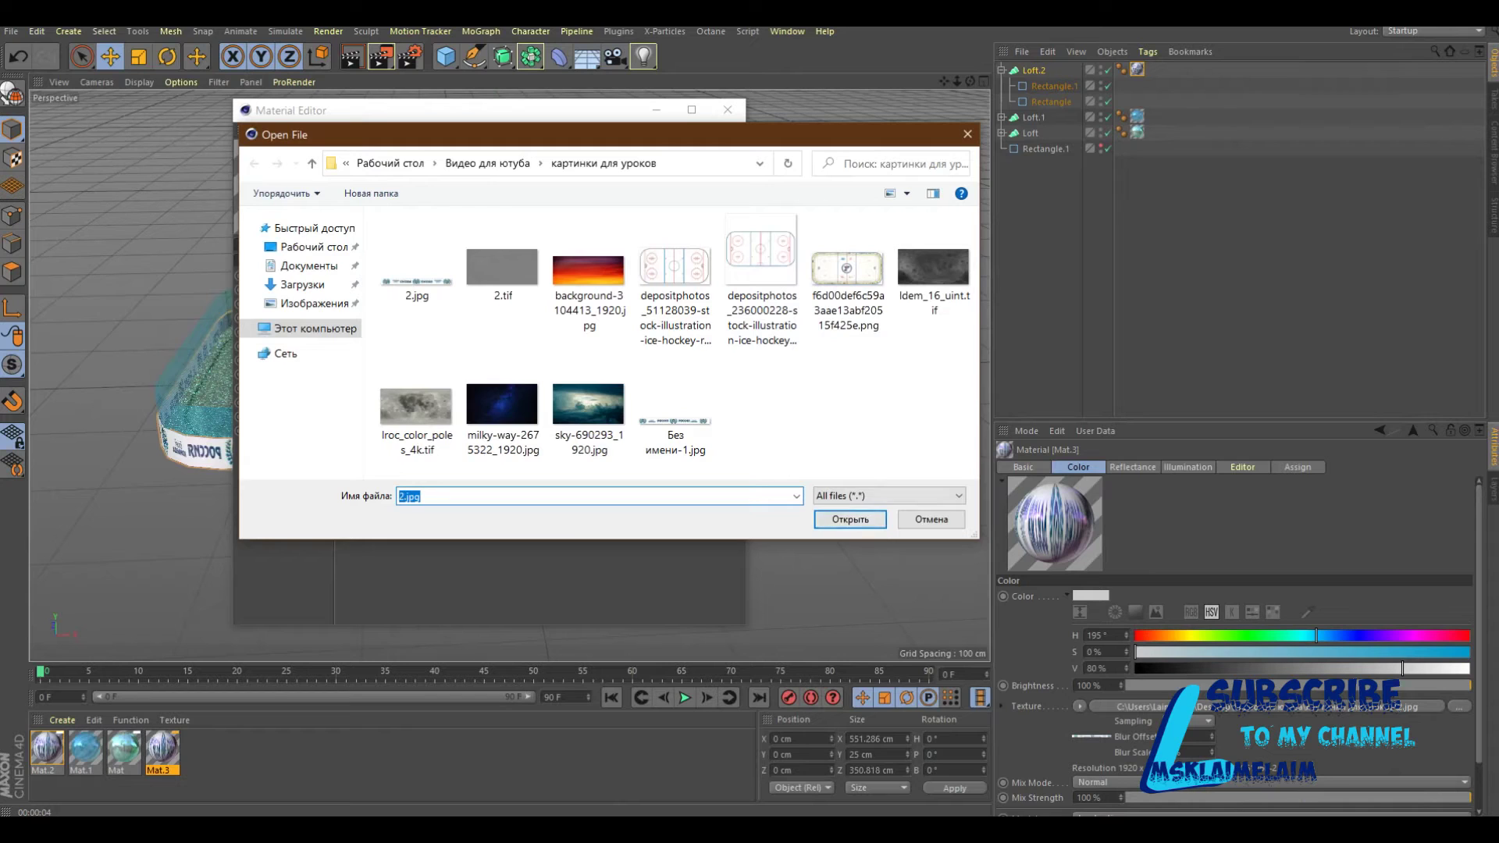
key("Return")
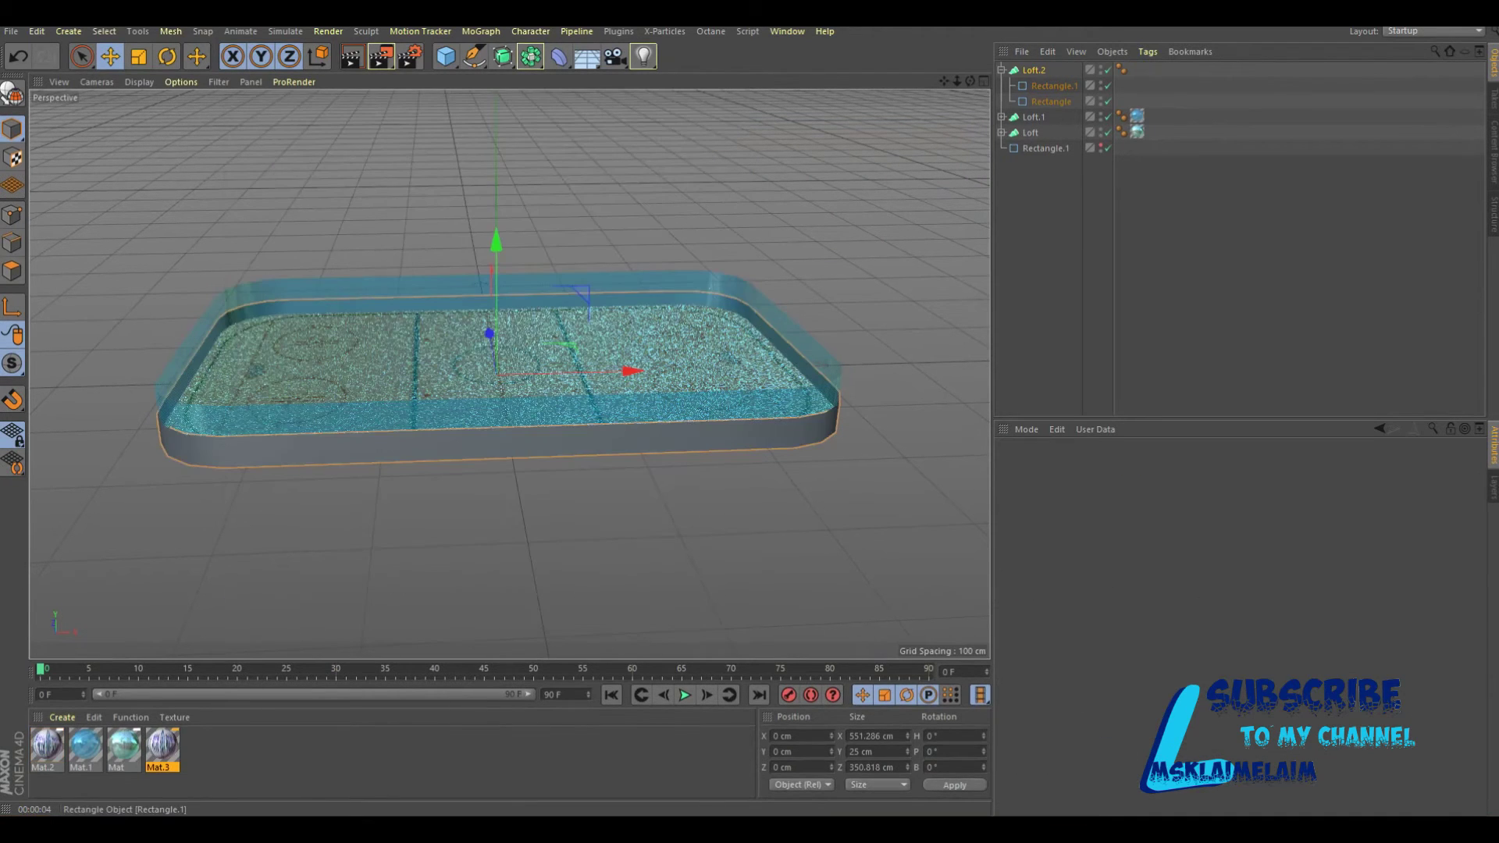
Resize the standalone Rectangle.1 spline to 549 × 349 cm.
left_click(1046, 148)
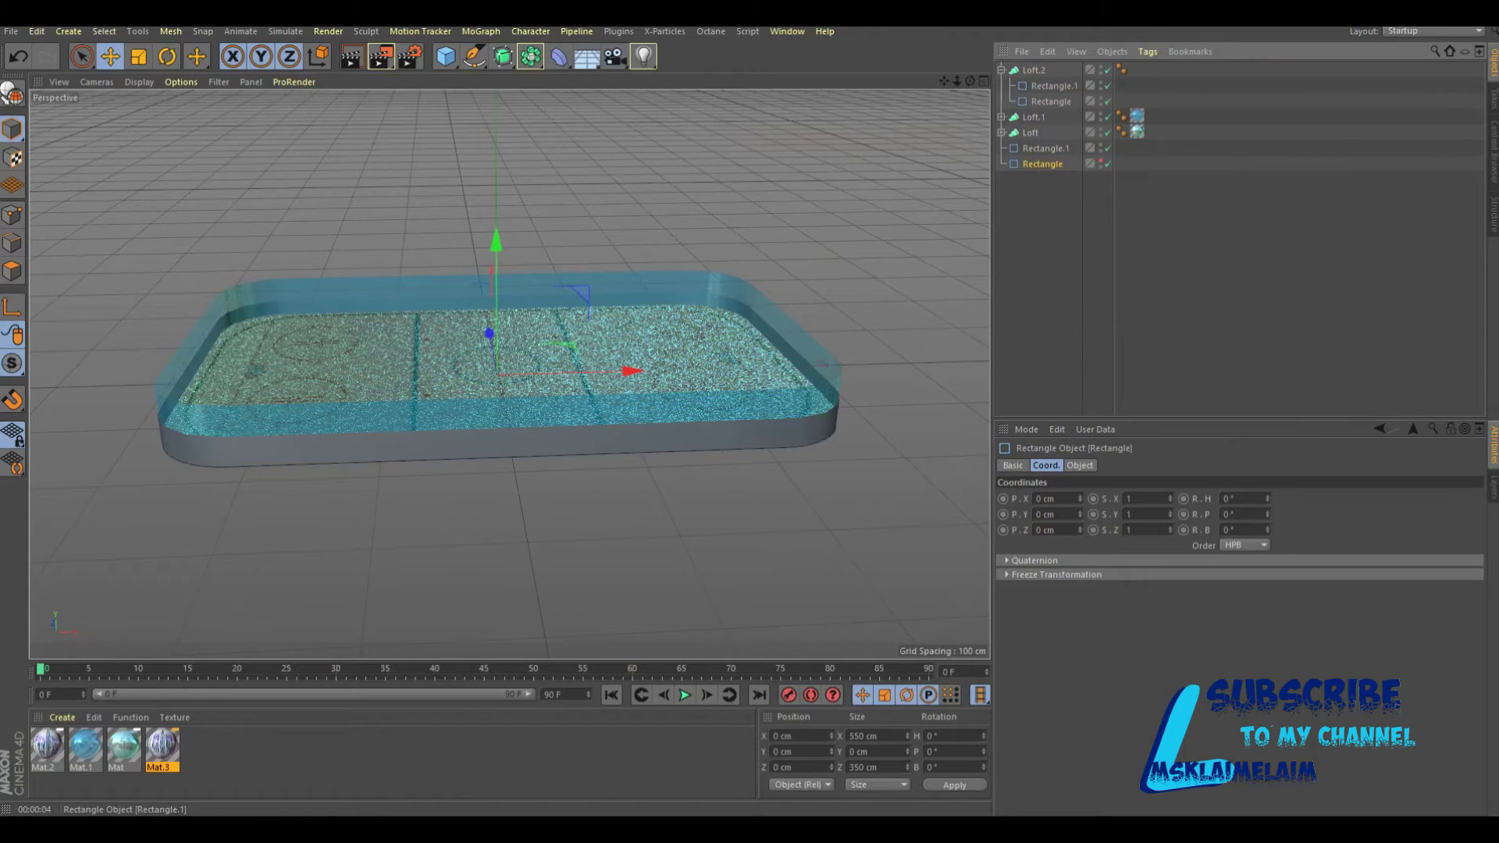
left_click(1046, 149)
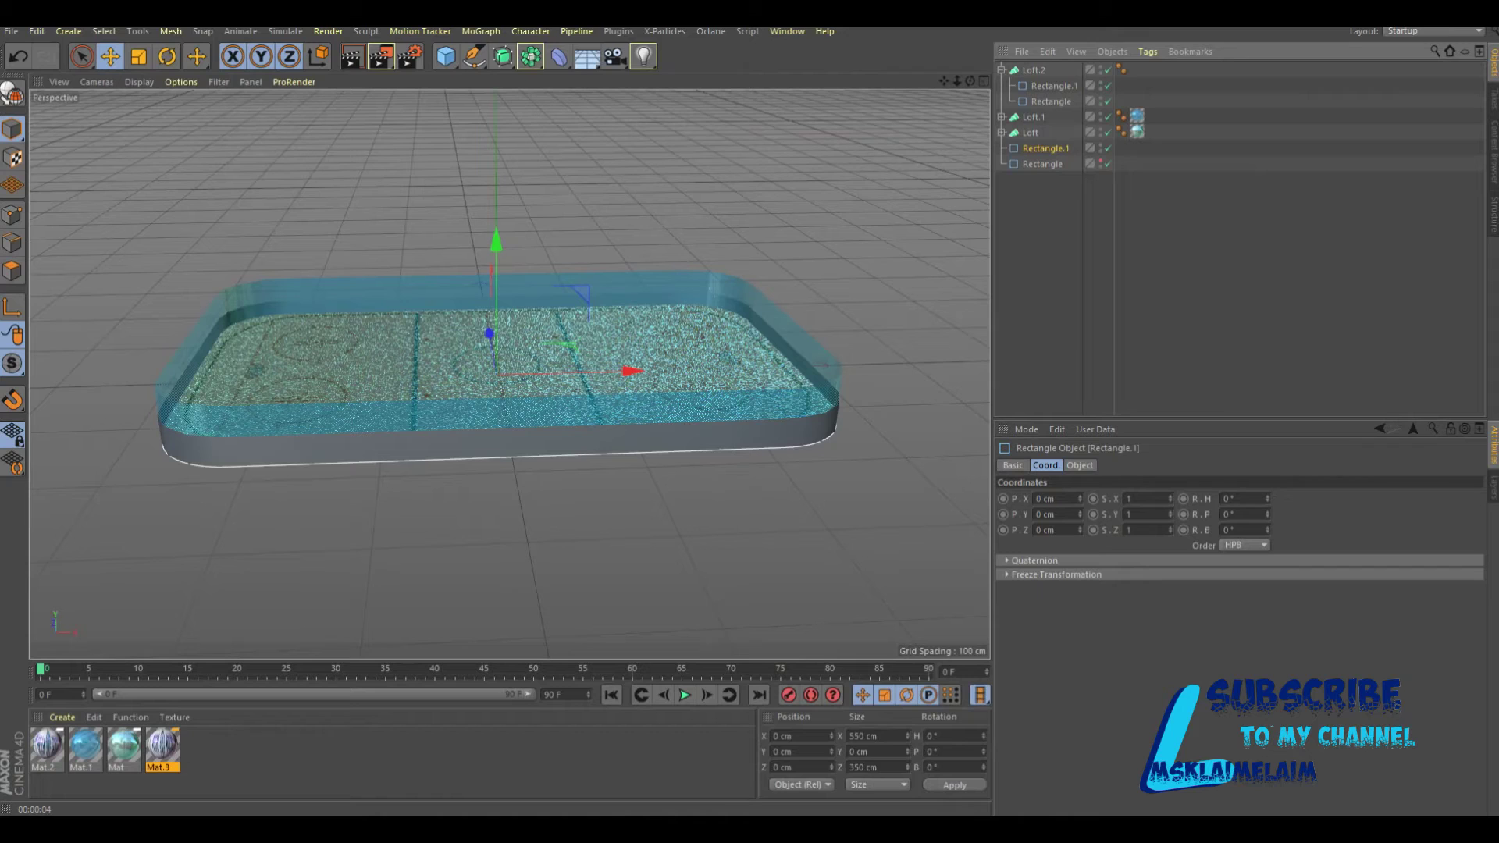
left_click(862, 736)
key("BackSpace")
key("BackSpace")
type("9")
key("shift+Left")
key("shift+Left")
type("49")
key("Return")
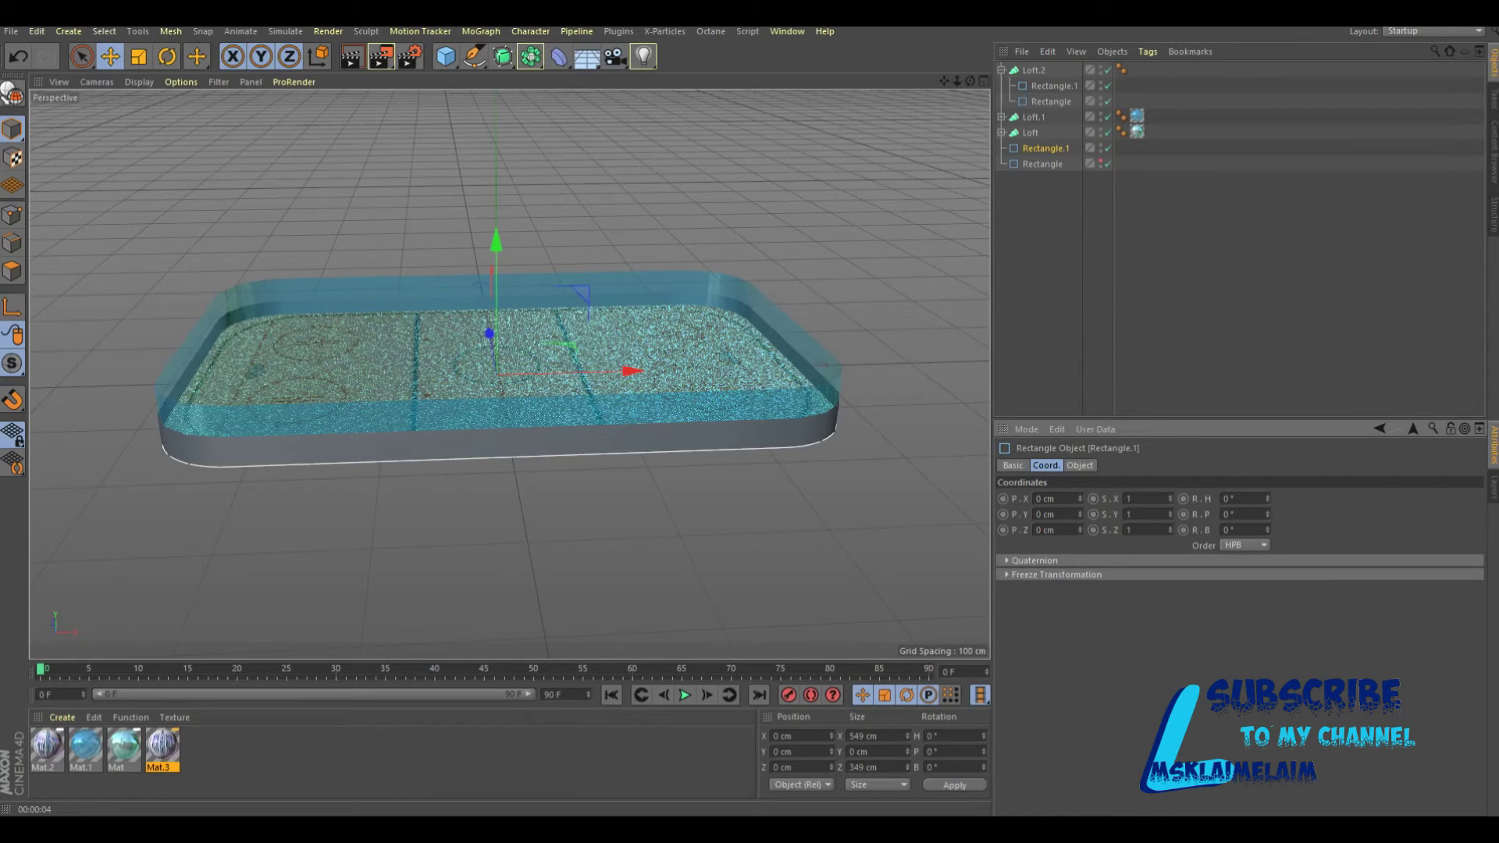
left_click(954, 785)
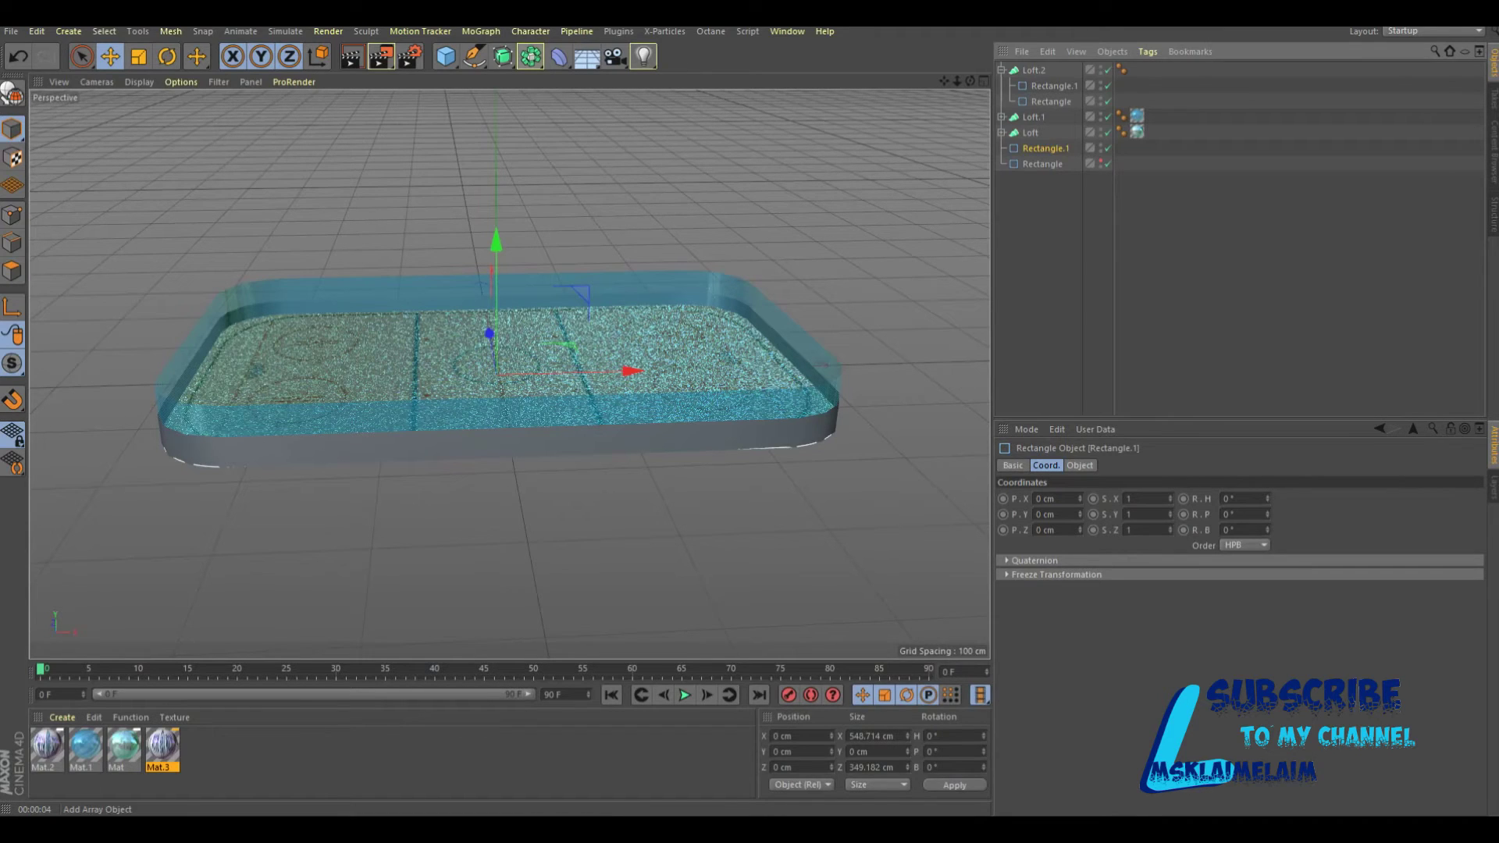
left_click(506, 60)
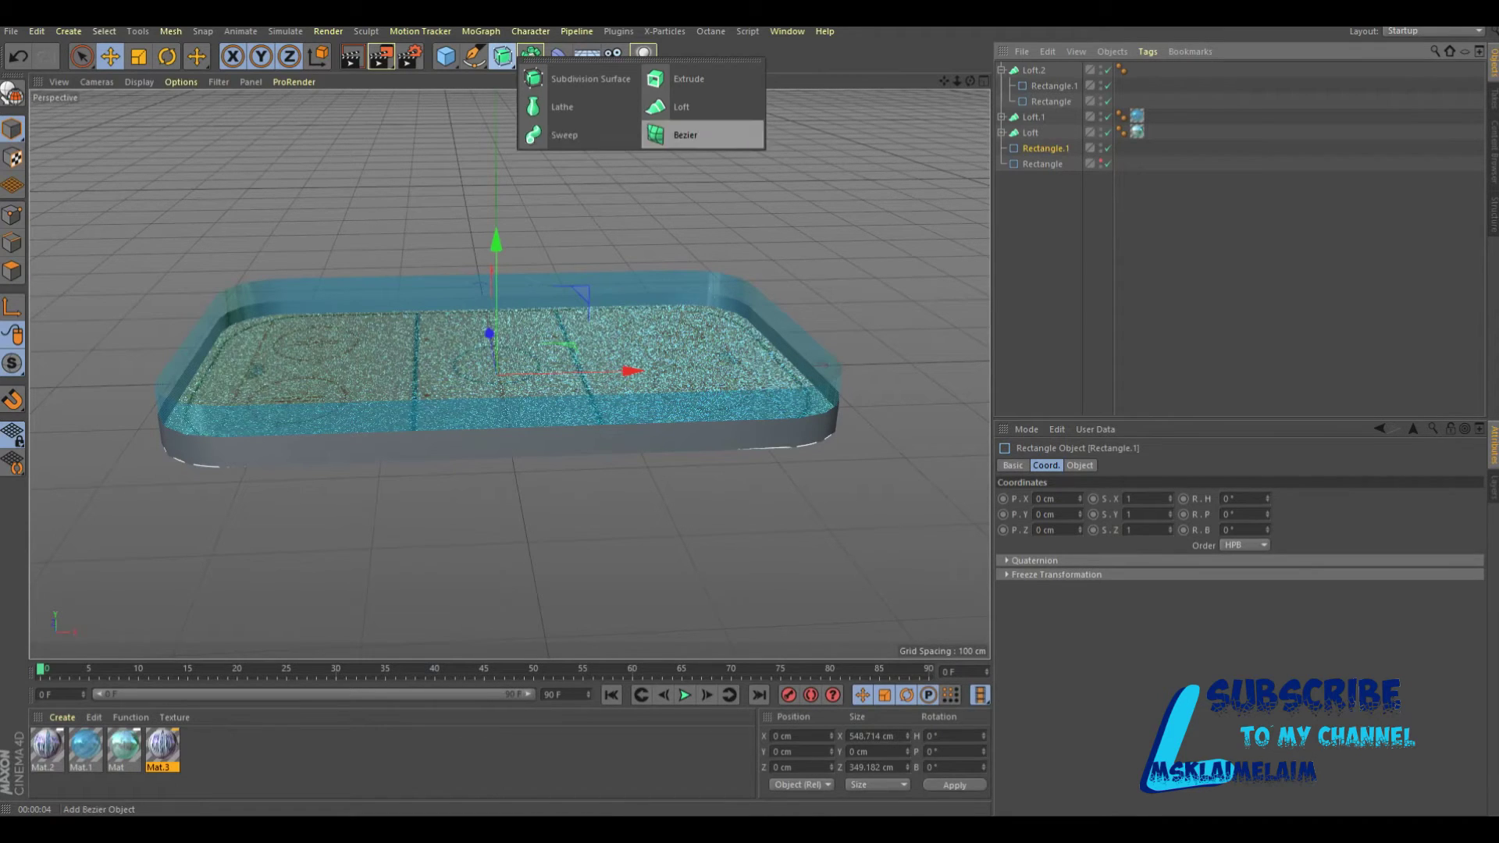
Add Loft.3 containing Rectangle.1 and close it into a loop.
left_click(673, 107)
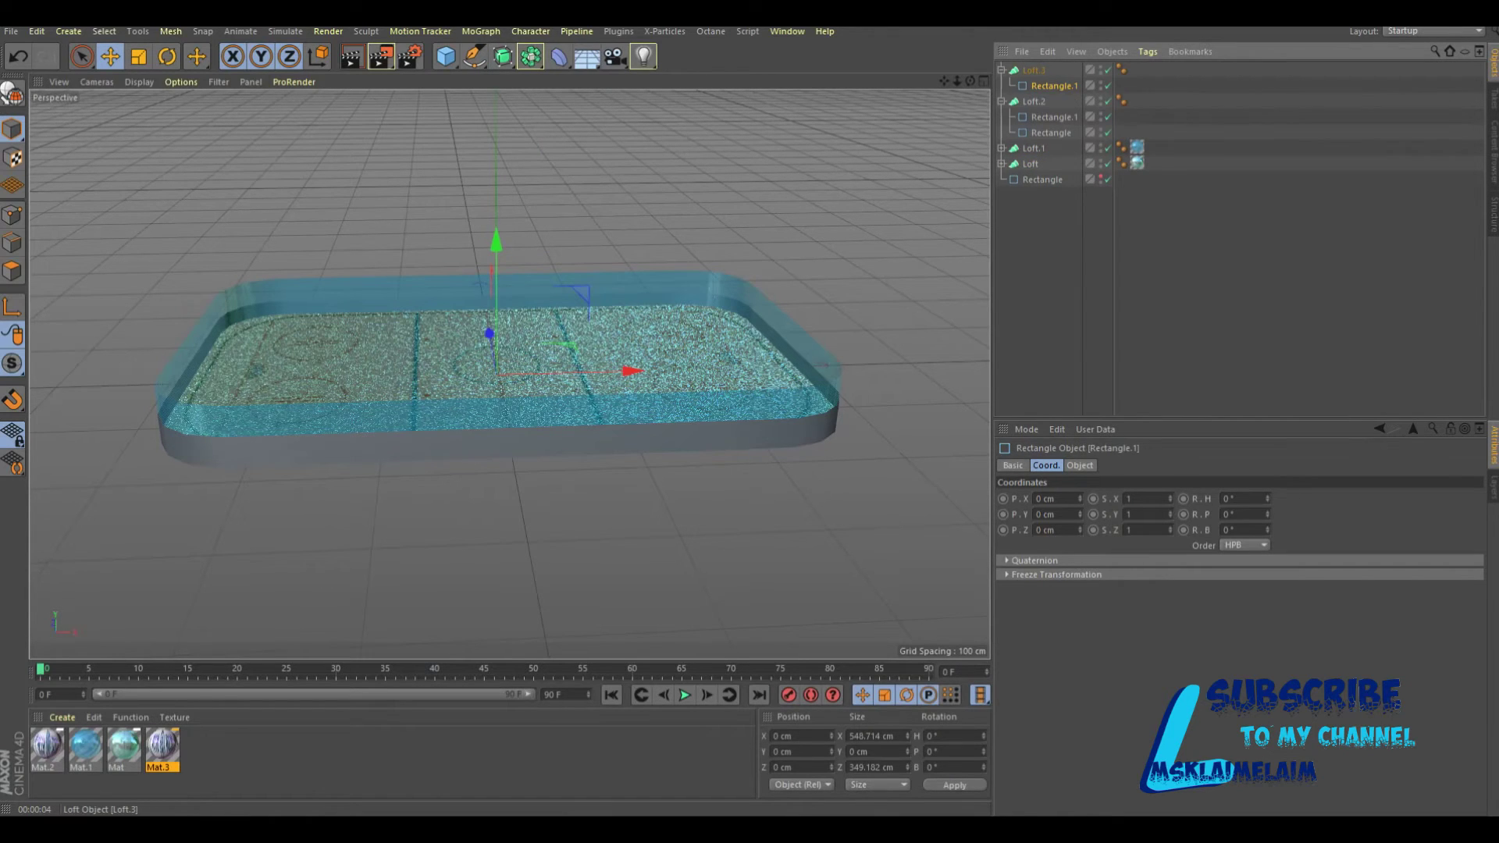
left_click_drag(1045, 164, 1032, 71)
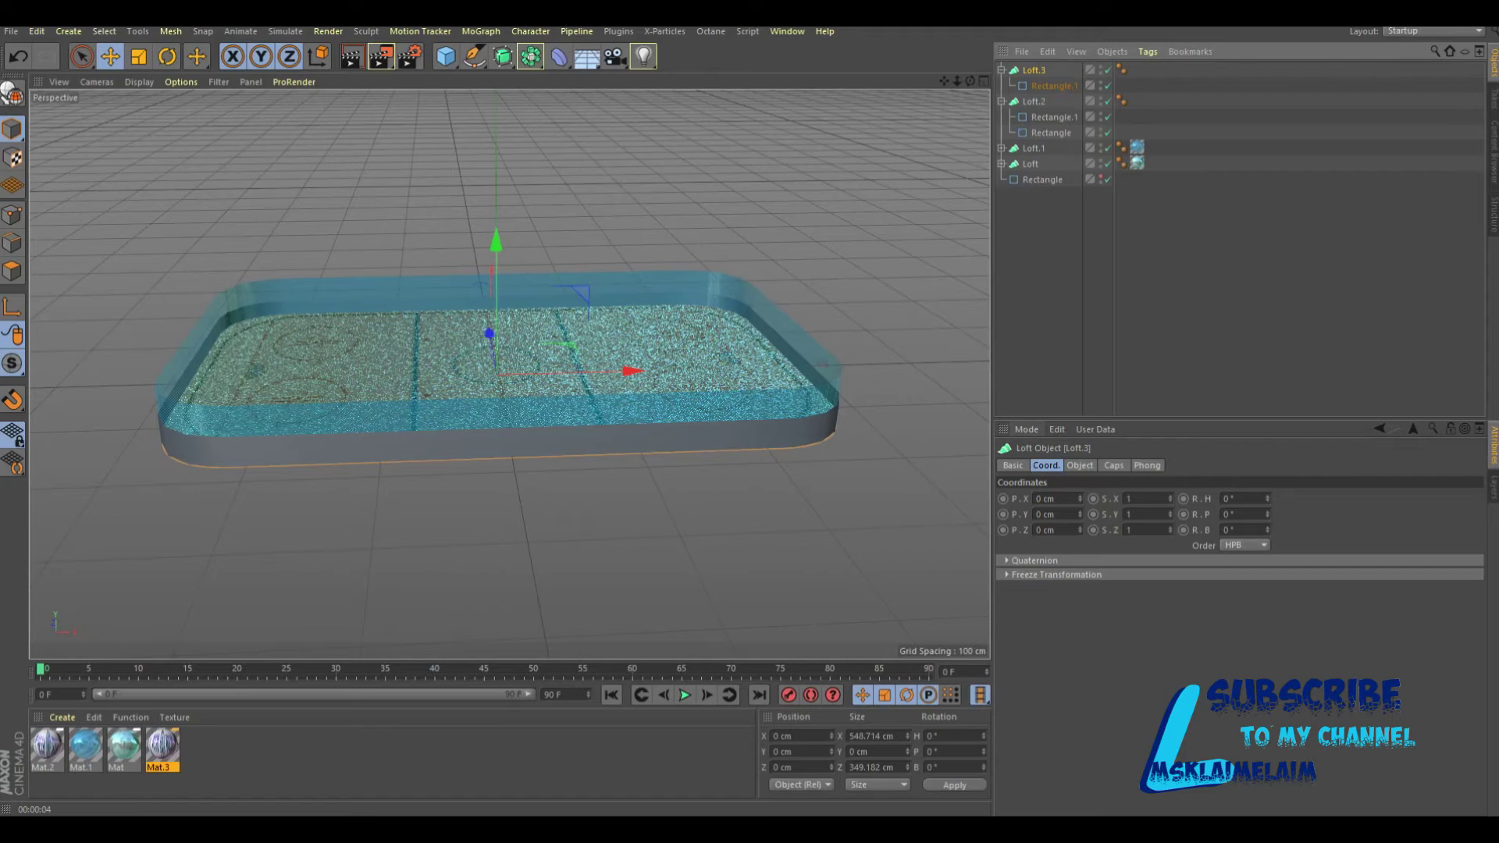
left_click(1080, 466)
left_click(1074, 559)
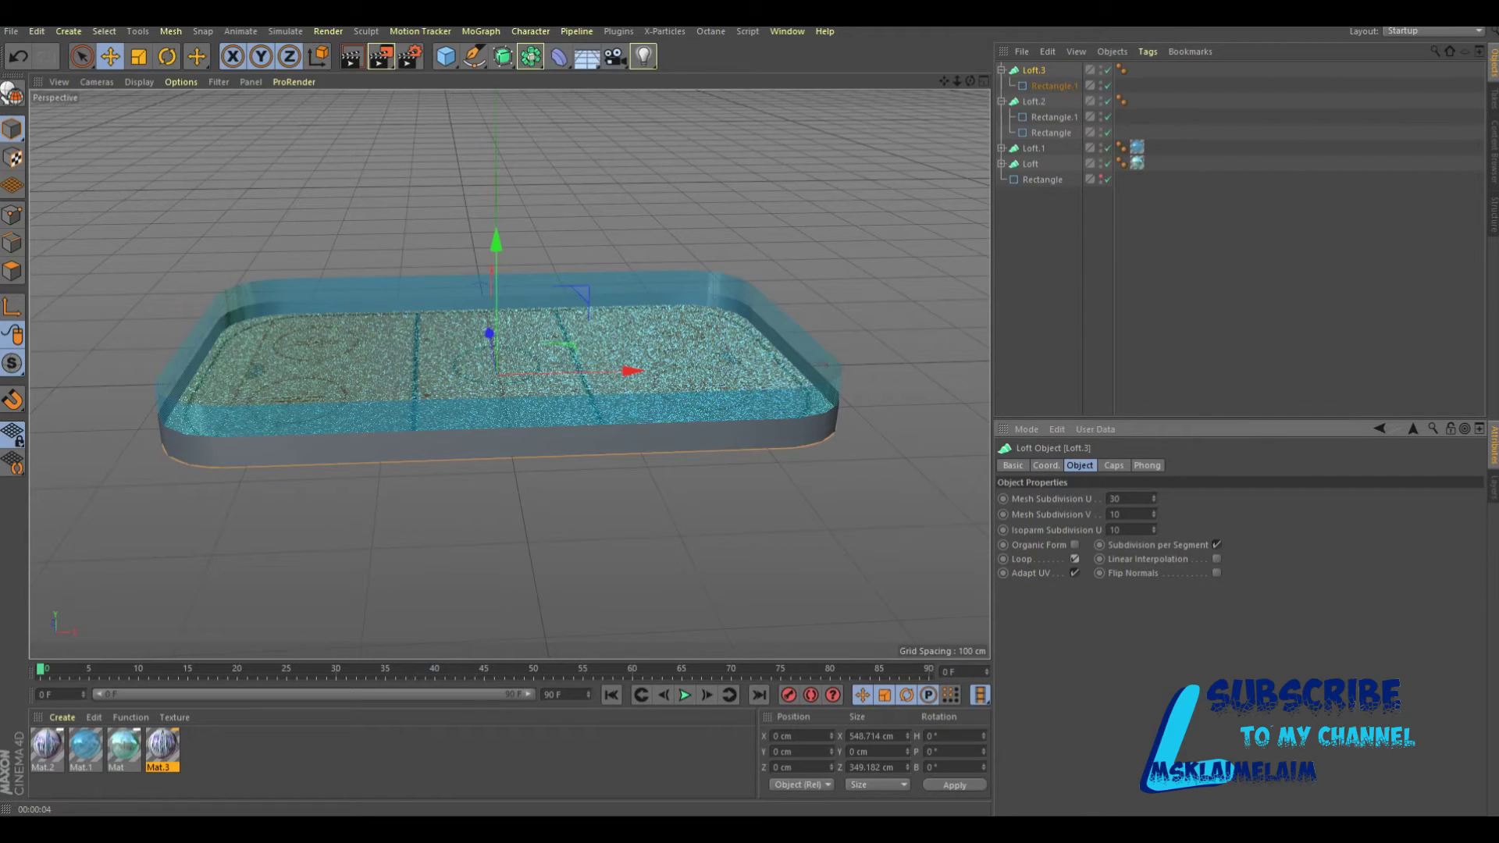
Duplicate the rectangle profile inside Loft.3 and raise the copy to Y 25 cm.
left_click(1051, 86)
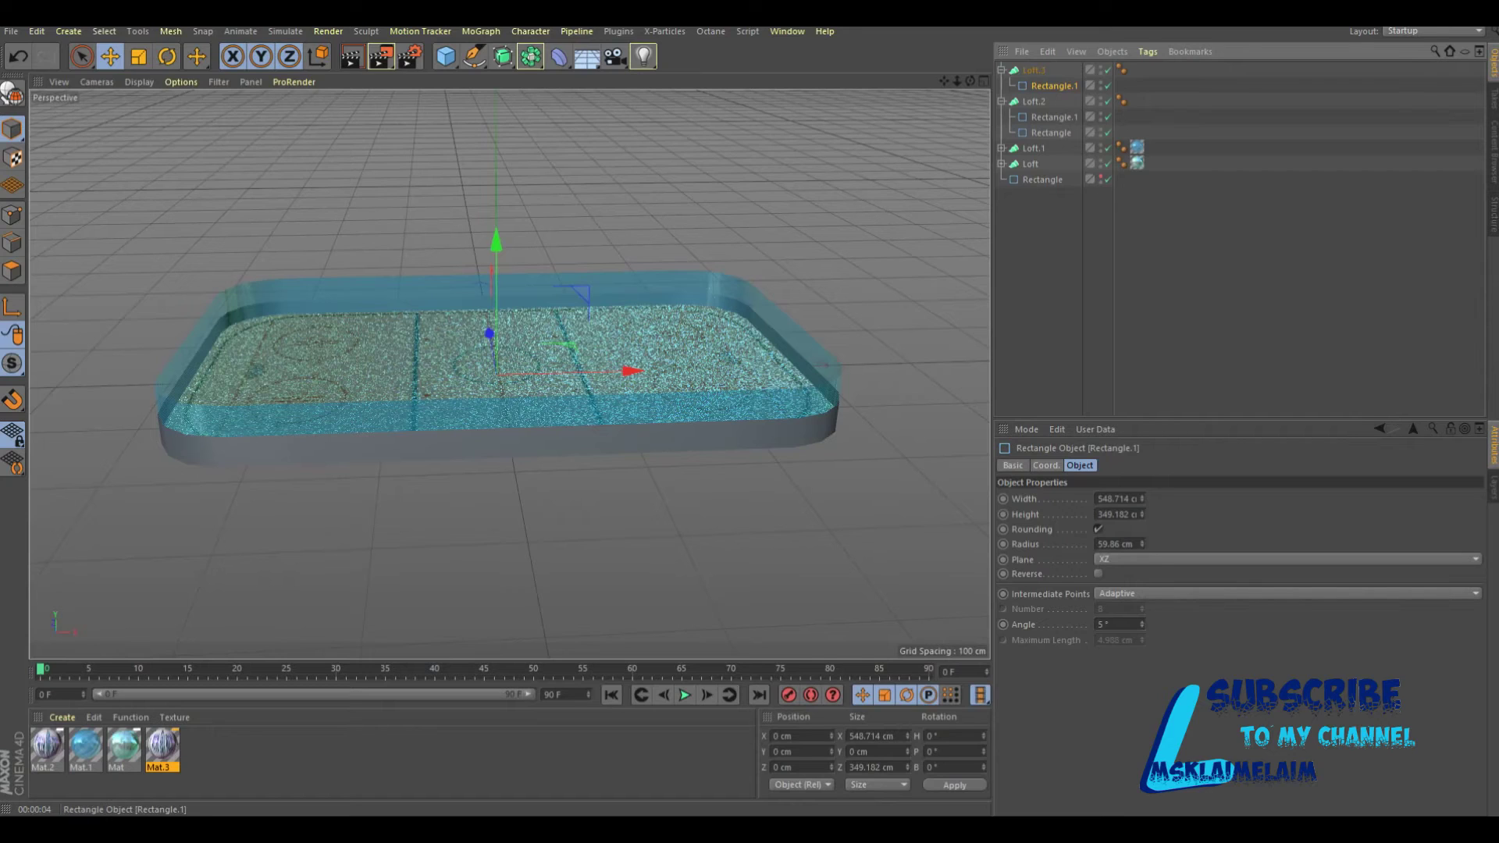
left_click_drag(1042, 180, 1051, 86, "ctrl")
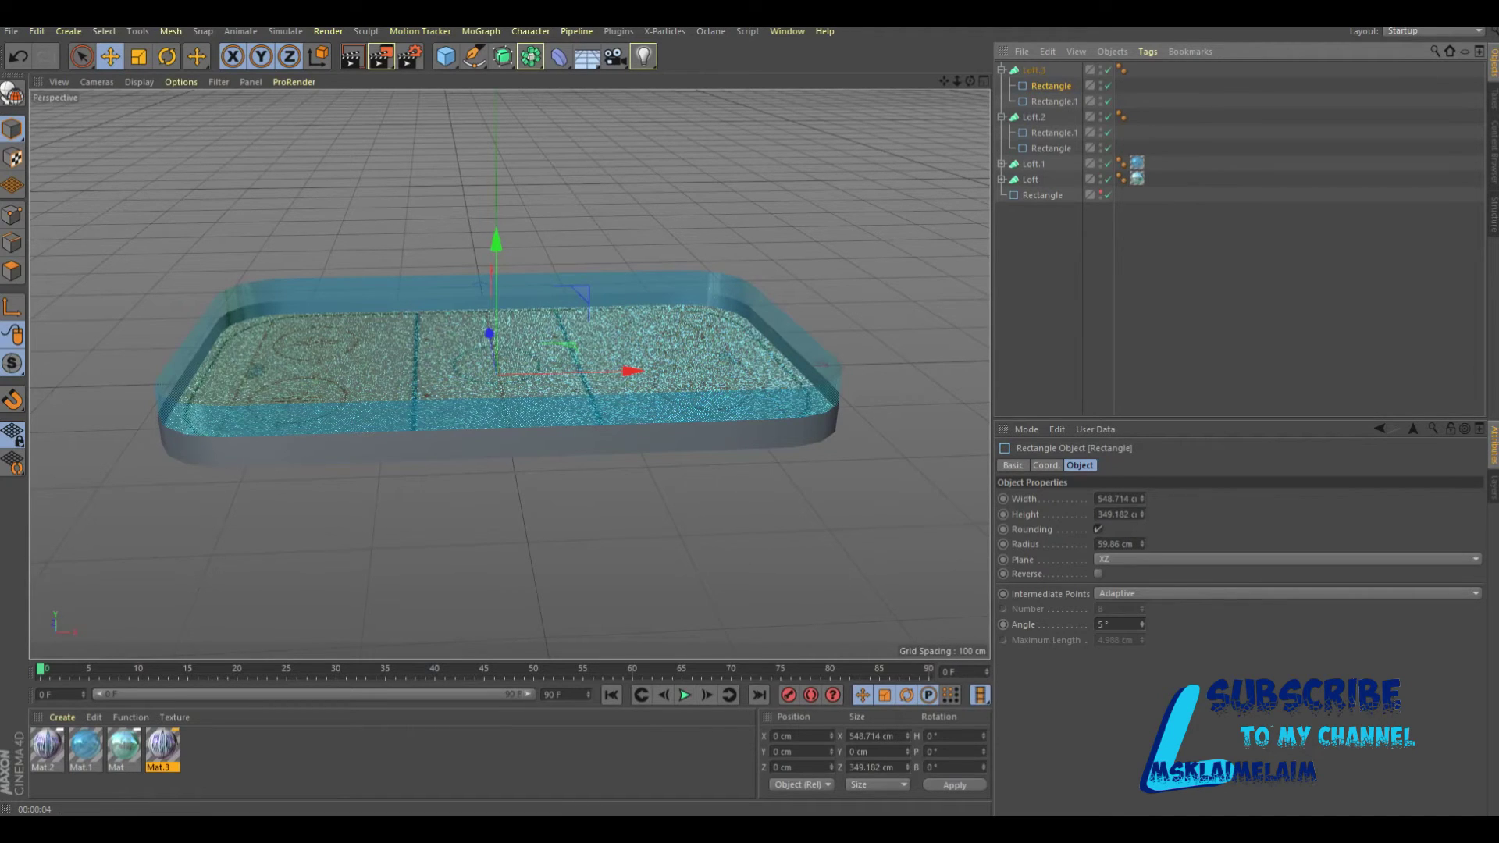
double_click(783, 752)
type("25")
key("Return")
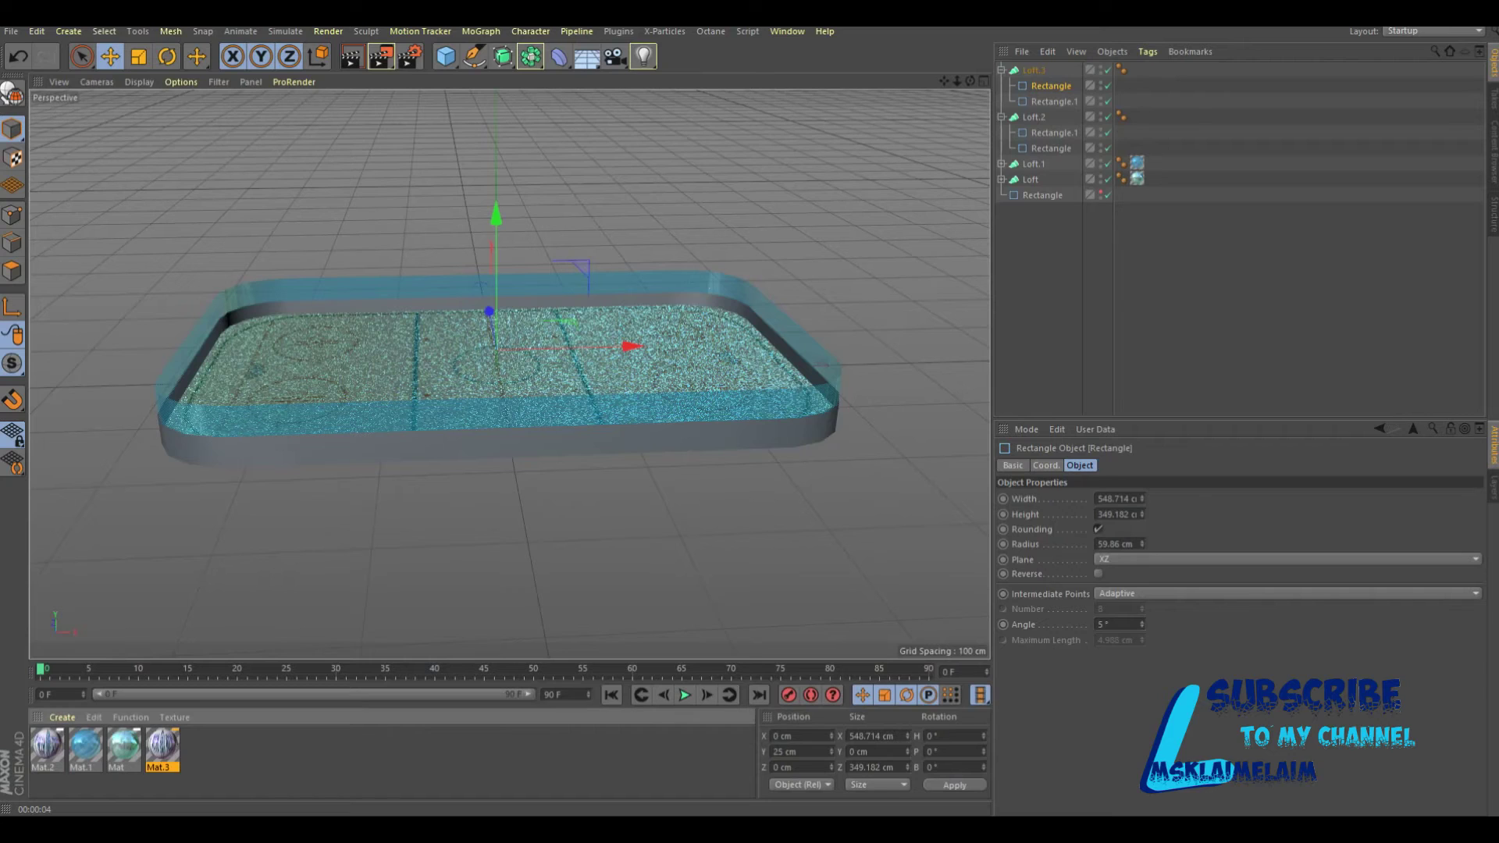
Texture Loft.3 with Mat.2 at 10 % Length U, render, then swap in Mat.3 and reapply Mat.2.
left_click_drag(47, 746, 1033, 70)
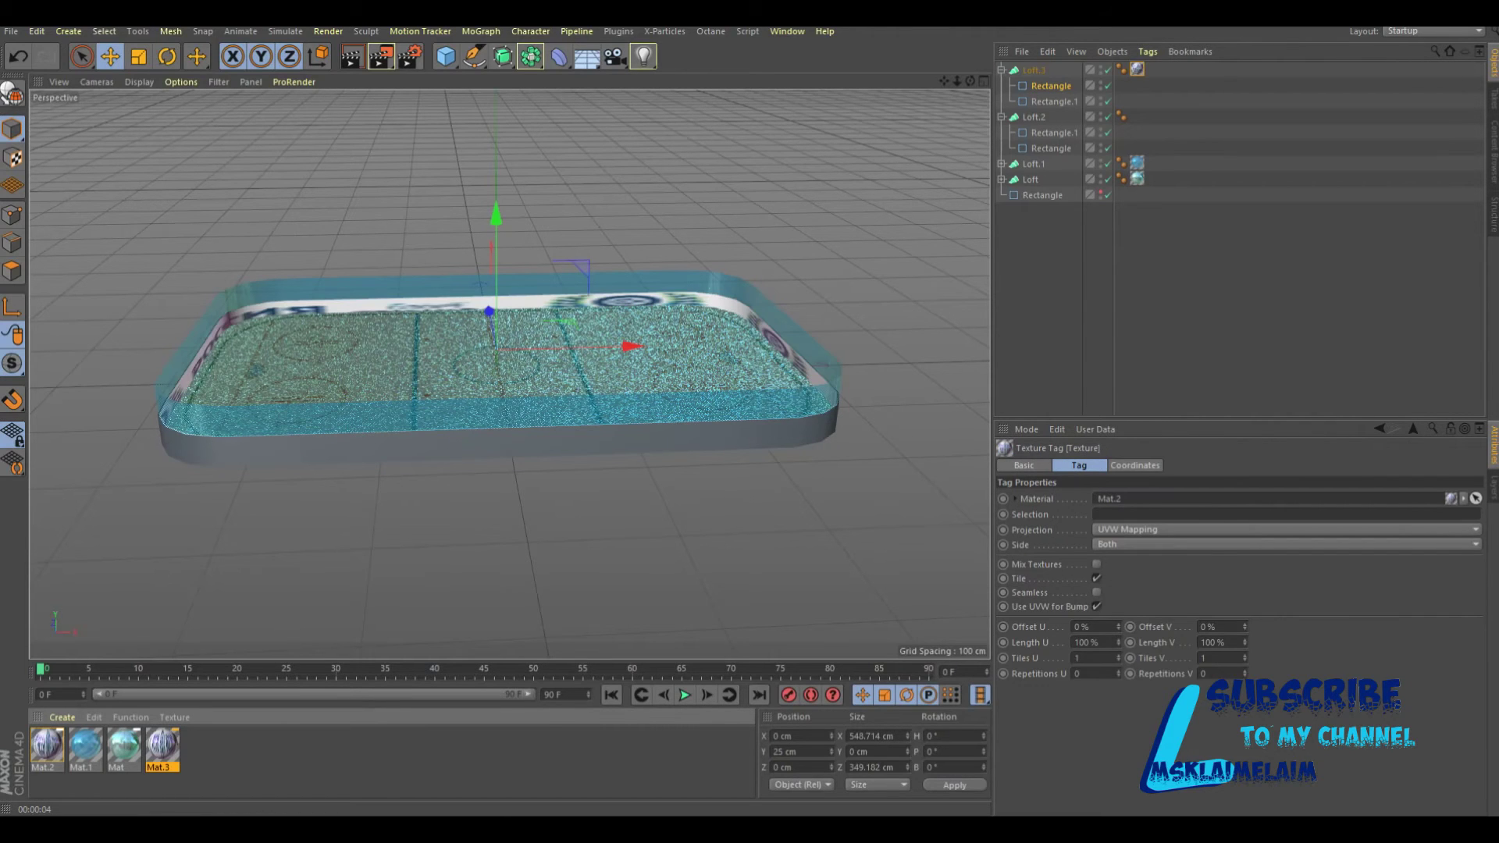
double_click(1087, 642)
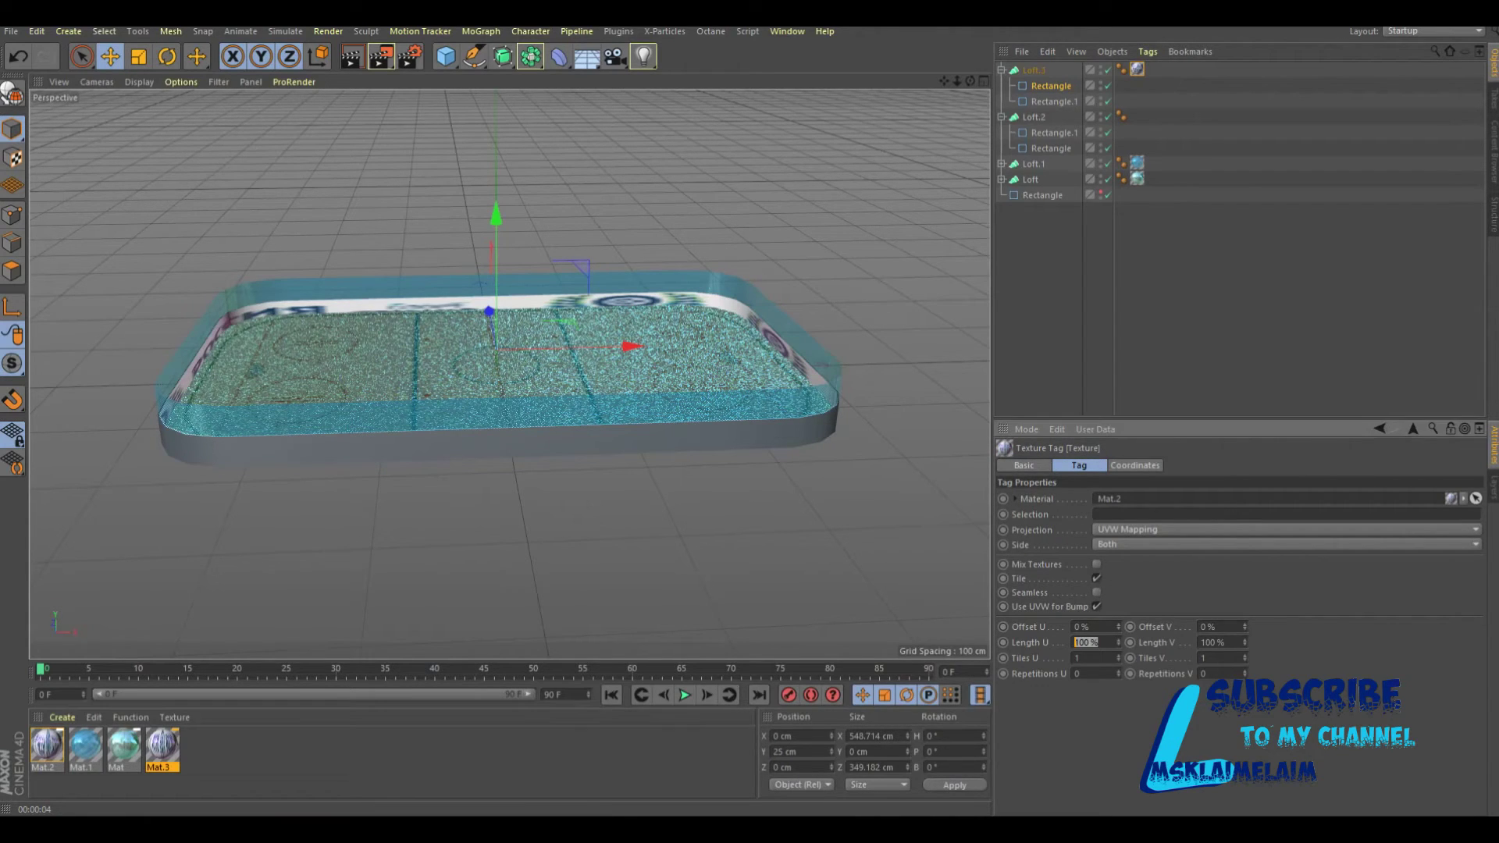
type("10")
key("Return")
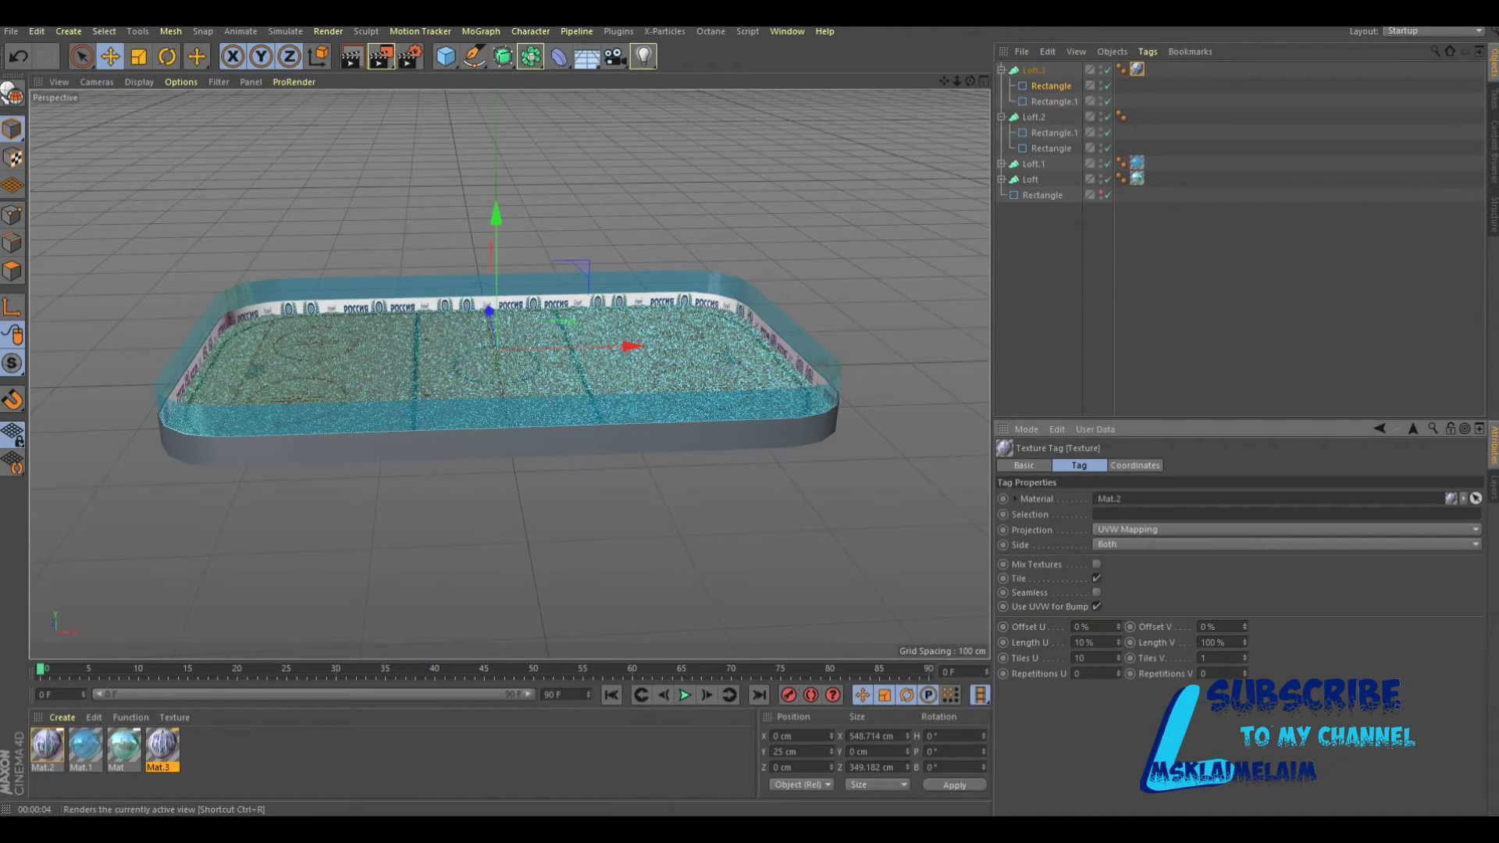
left_click(352, 56)
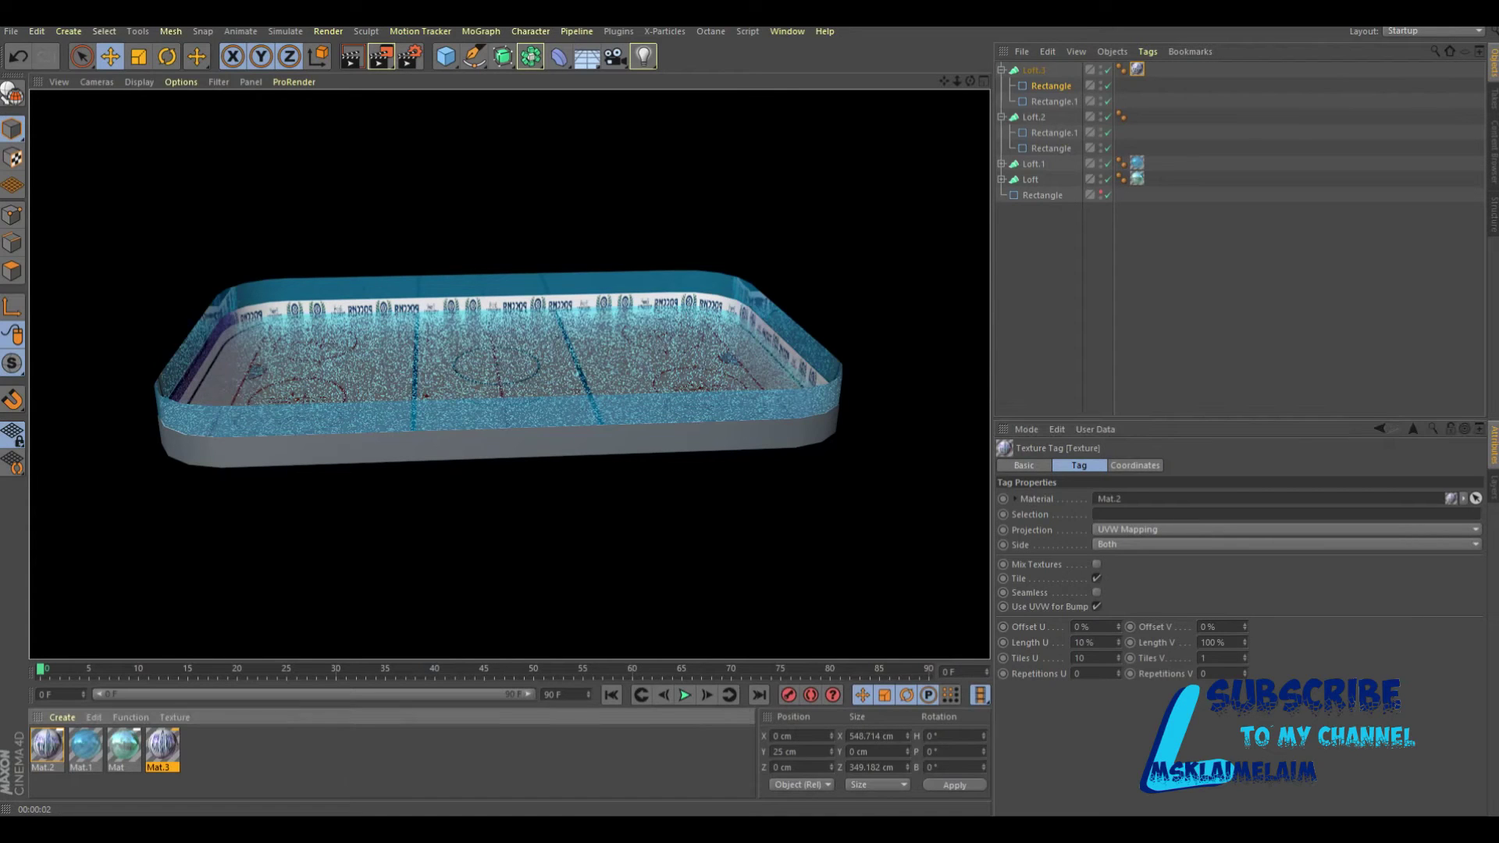
left_click_drag(163, 746, 1265, 498)
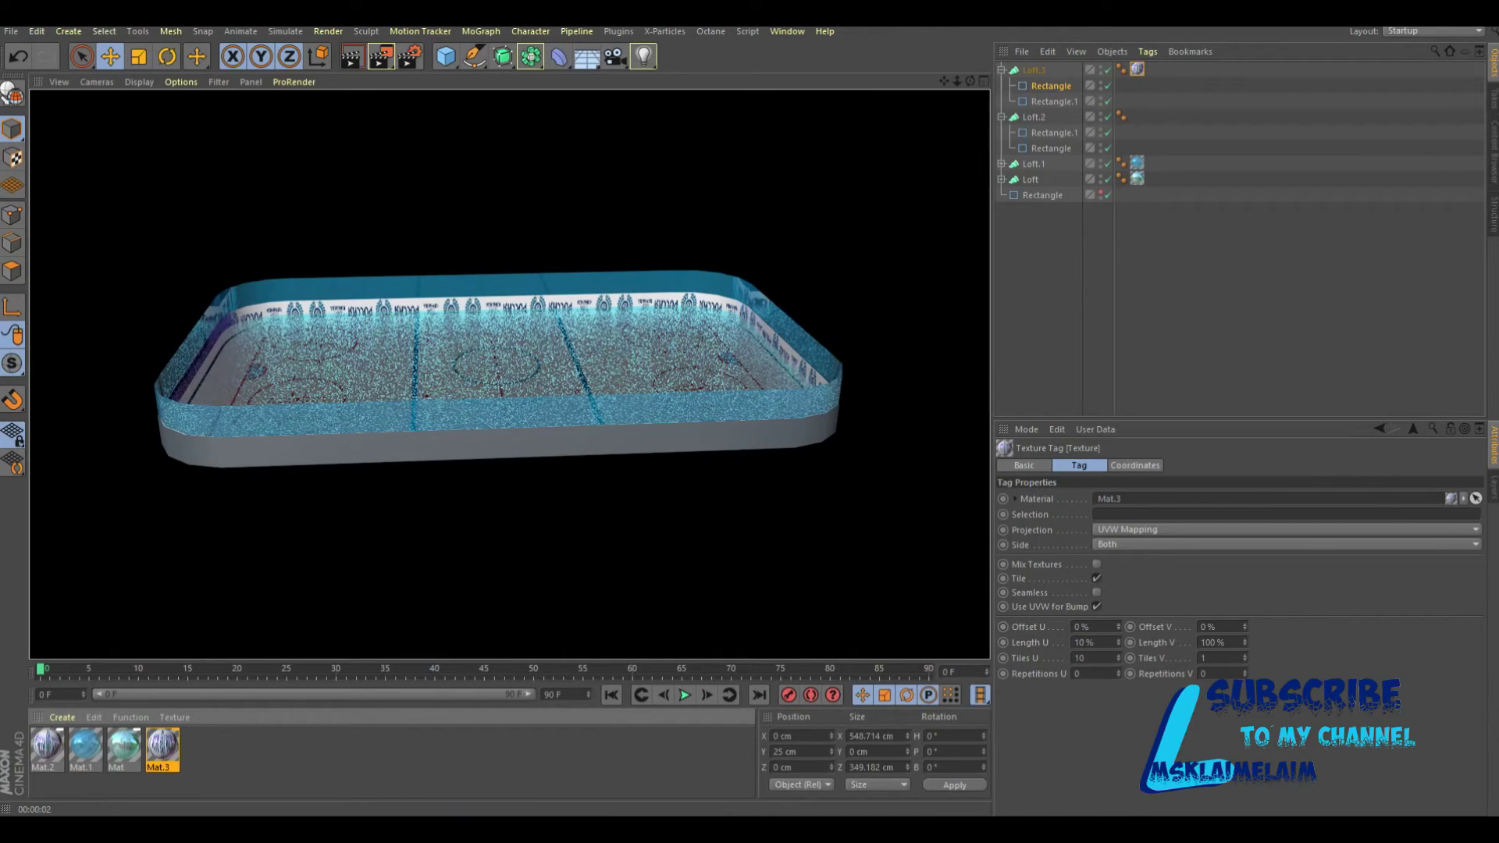
left_click_drag(47, 745, 1031, 179)
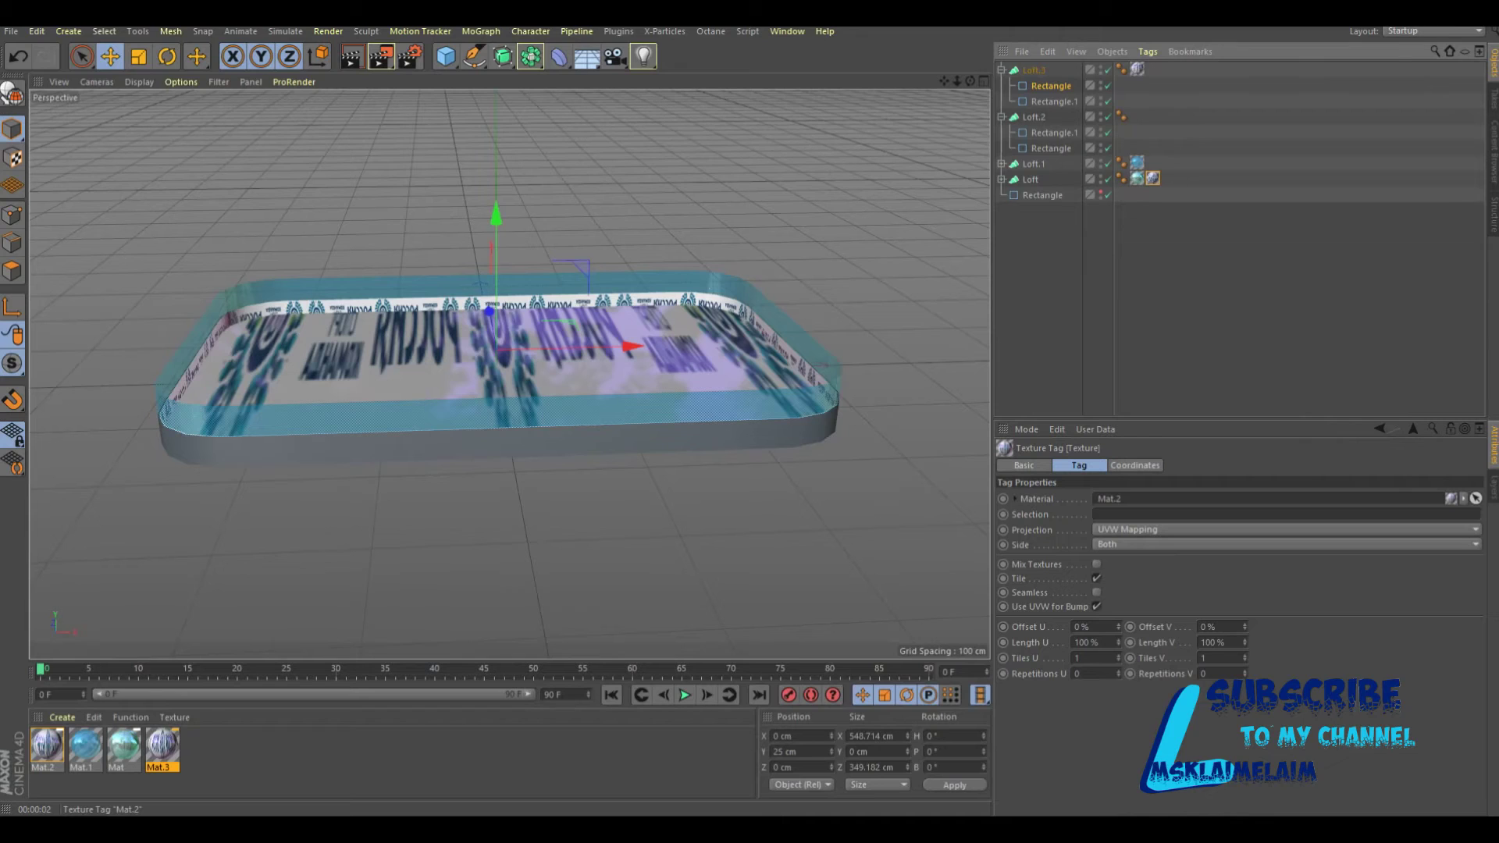
Move the Mat.2 tag to Loft.2 with 10 % Length U, and undo Loft.3's Mat.3 texture.
left_click_drag(1153, 178, 1122, 116)
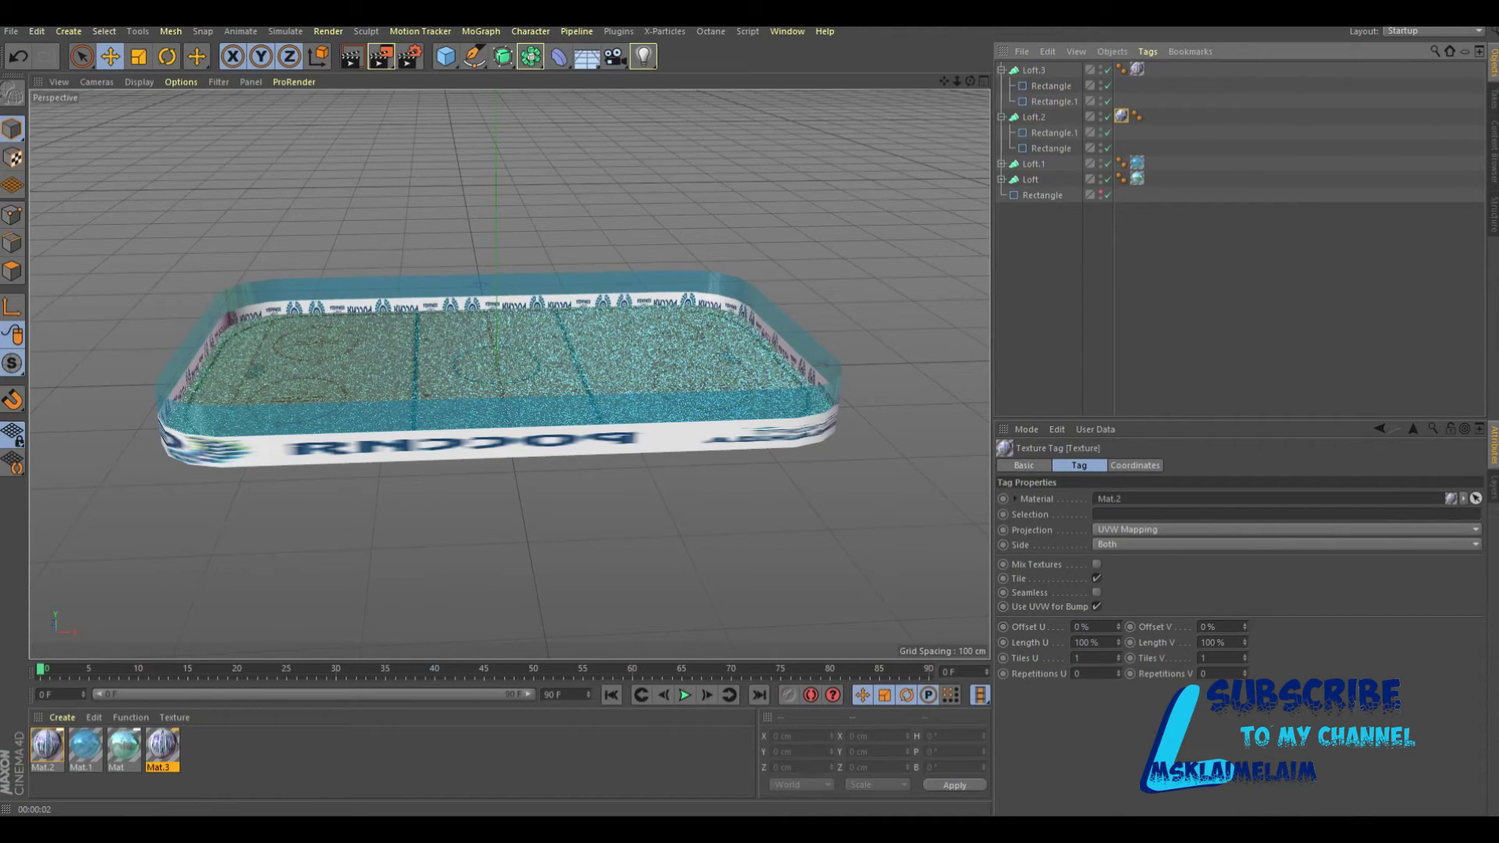
double_click(1093, 642)
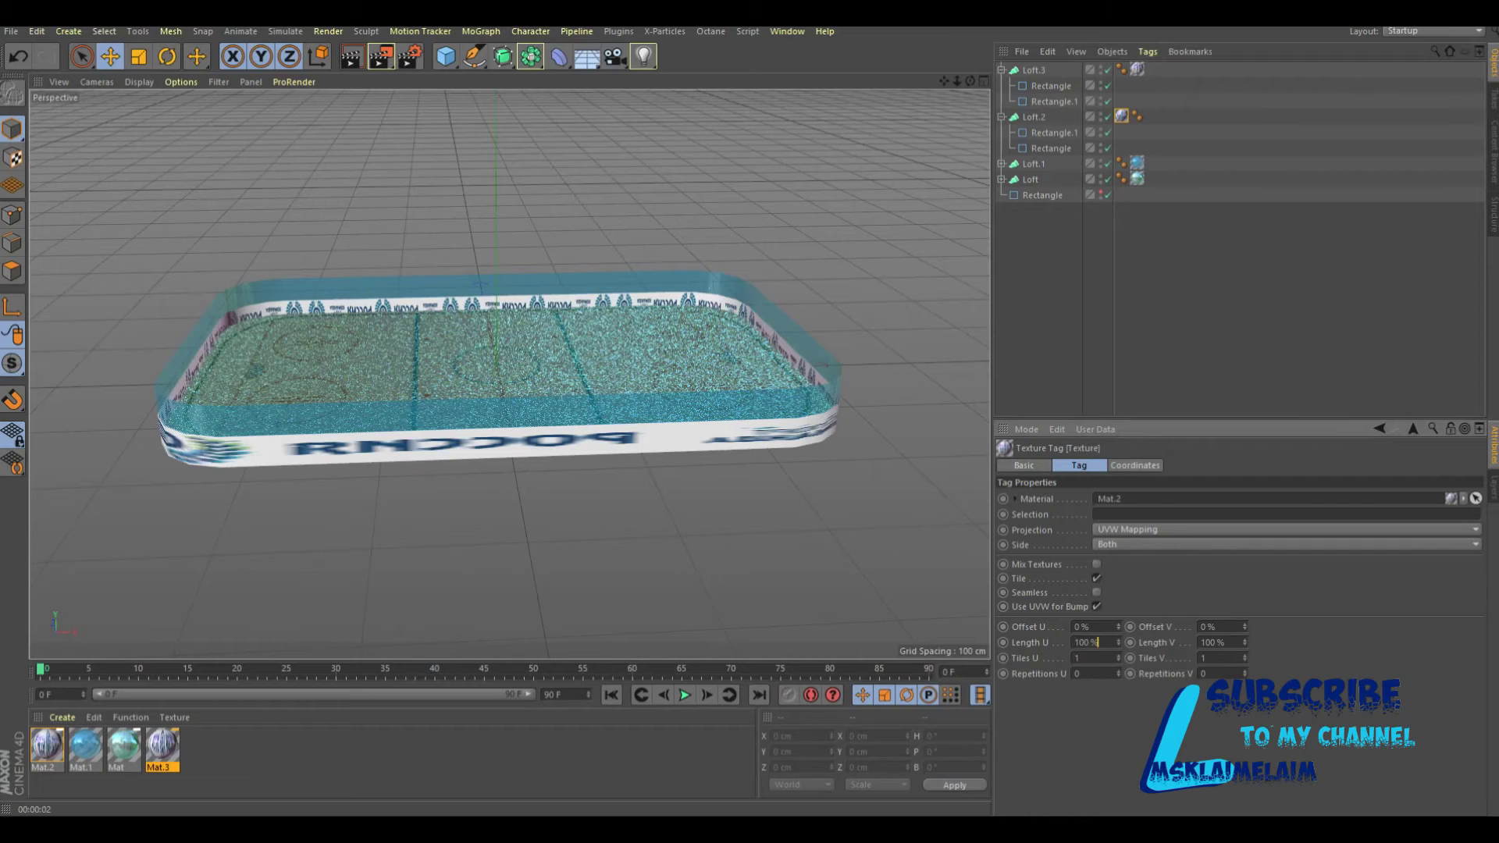
type("10")
key("Return")
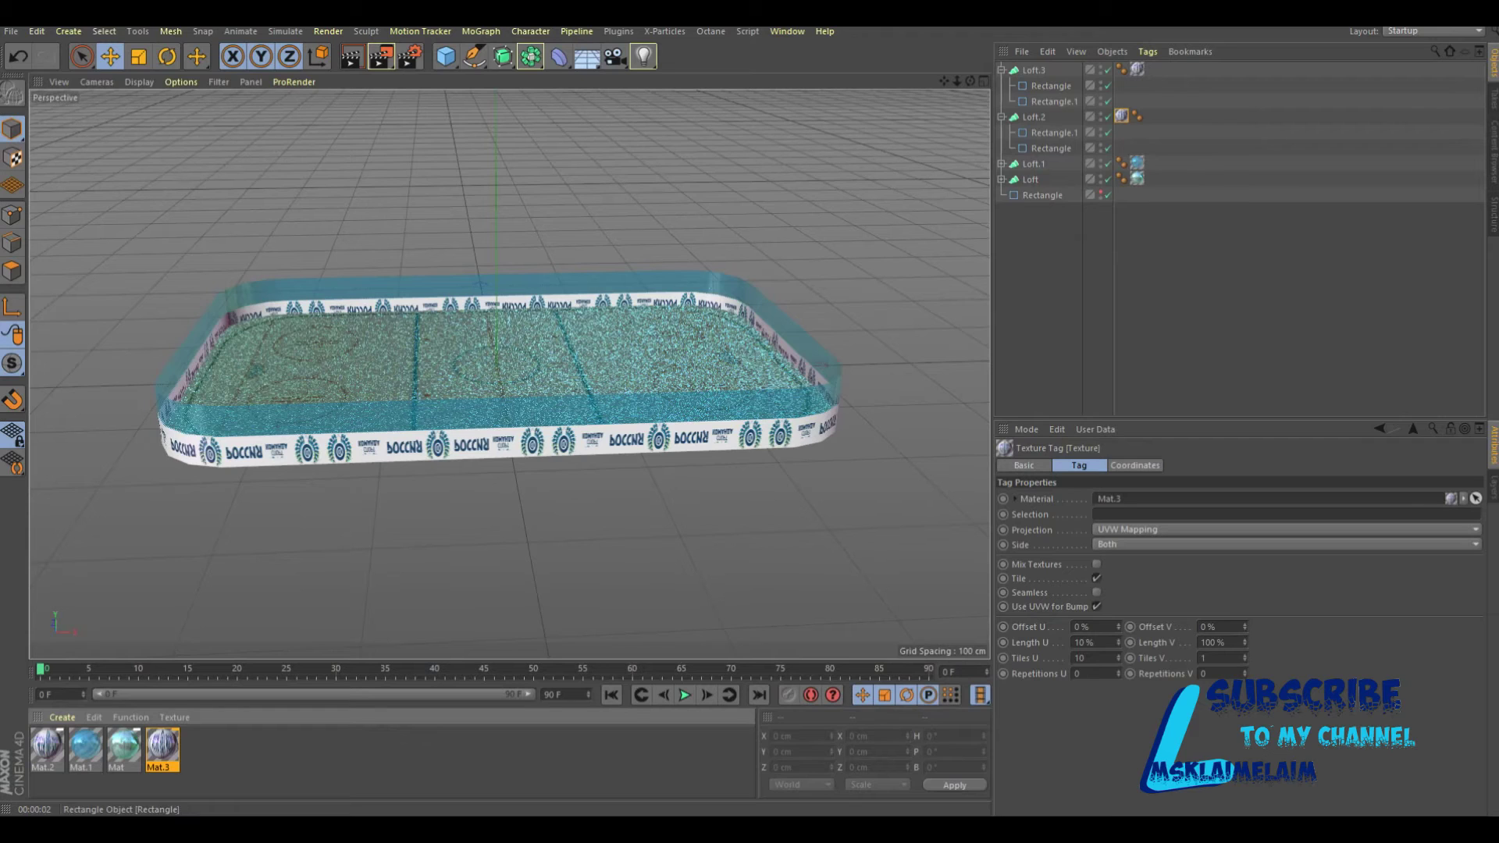
key("ctrl+z")
key("ctrl+z")
Copy Loft.2's Mat.2 banner tag onto Loft.3, reorder its profiles, and render the rink.
left_click(1137, 115)
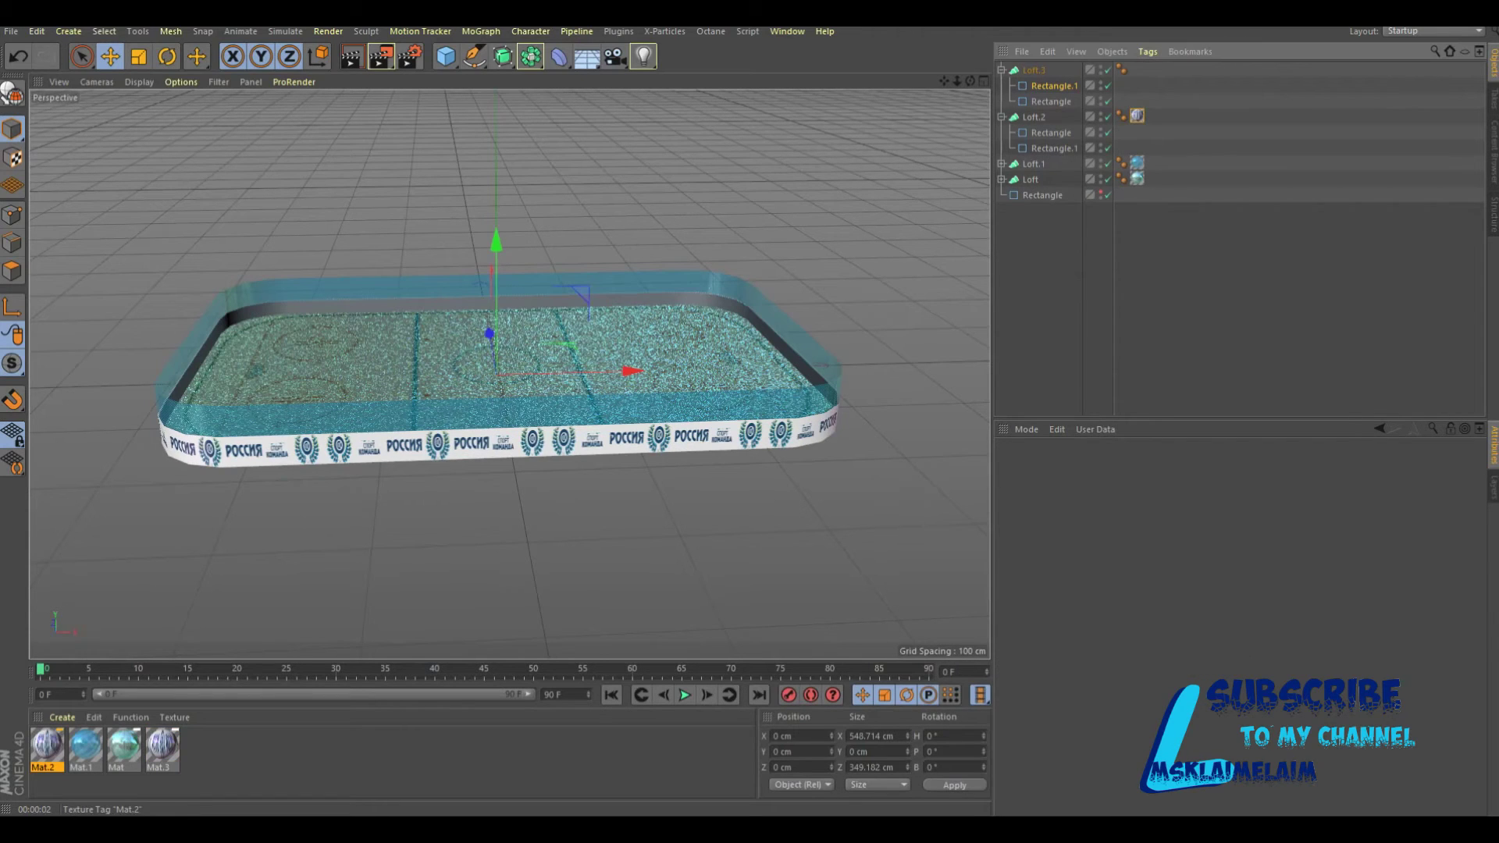
left_click_drag(1137, 116, 1122, 69, "ctrl")
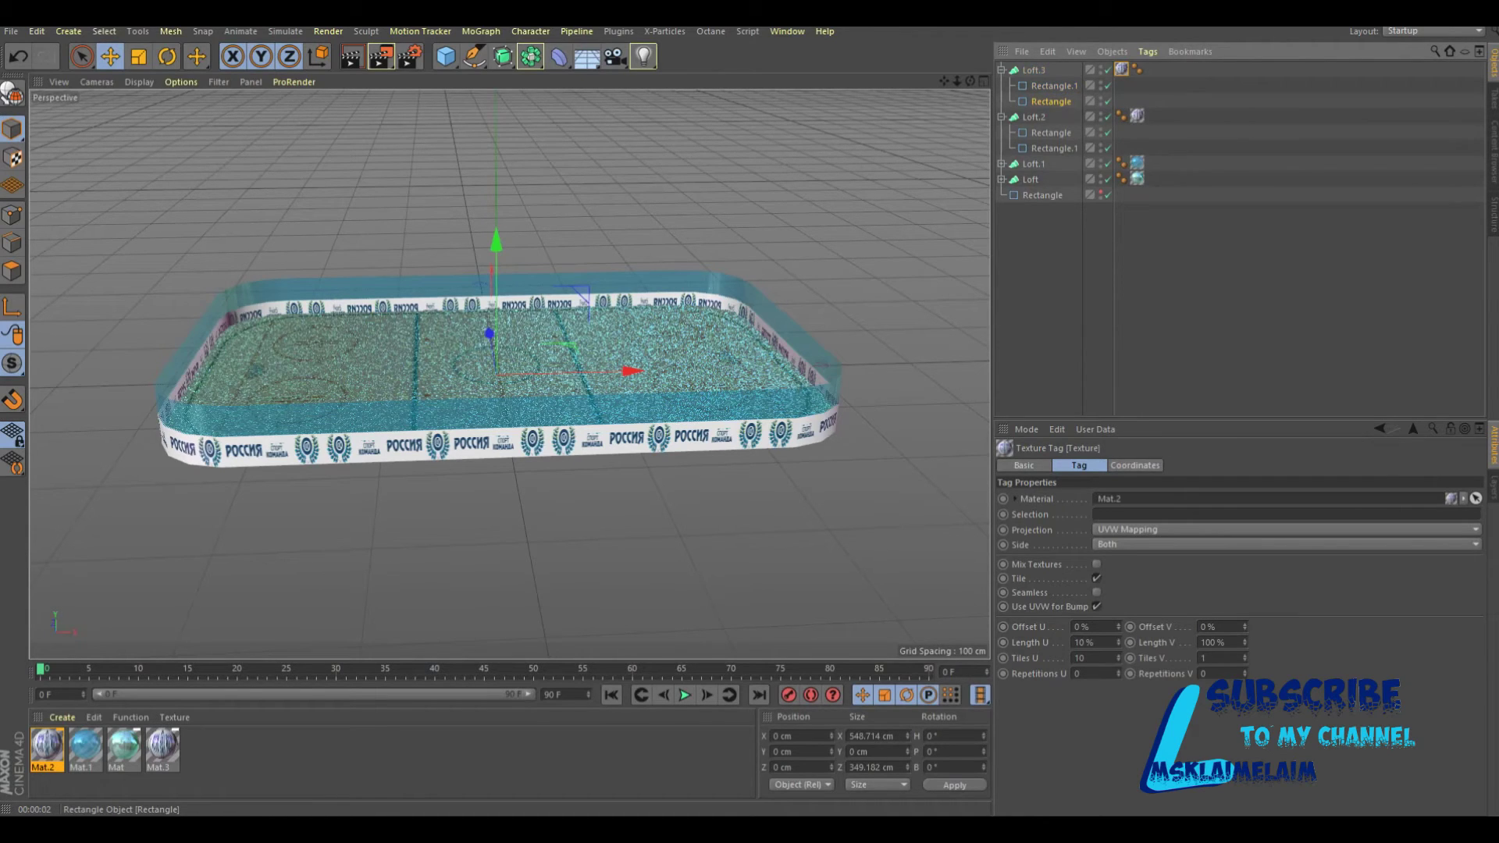
left_click_drag(1051, 102, 1046, 82)
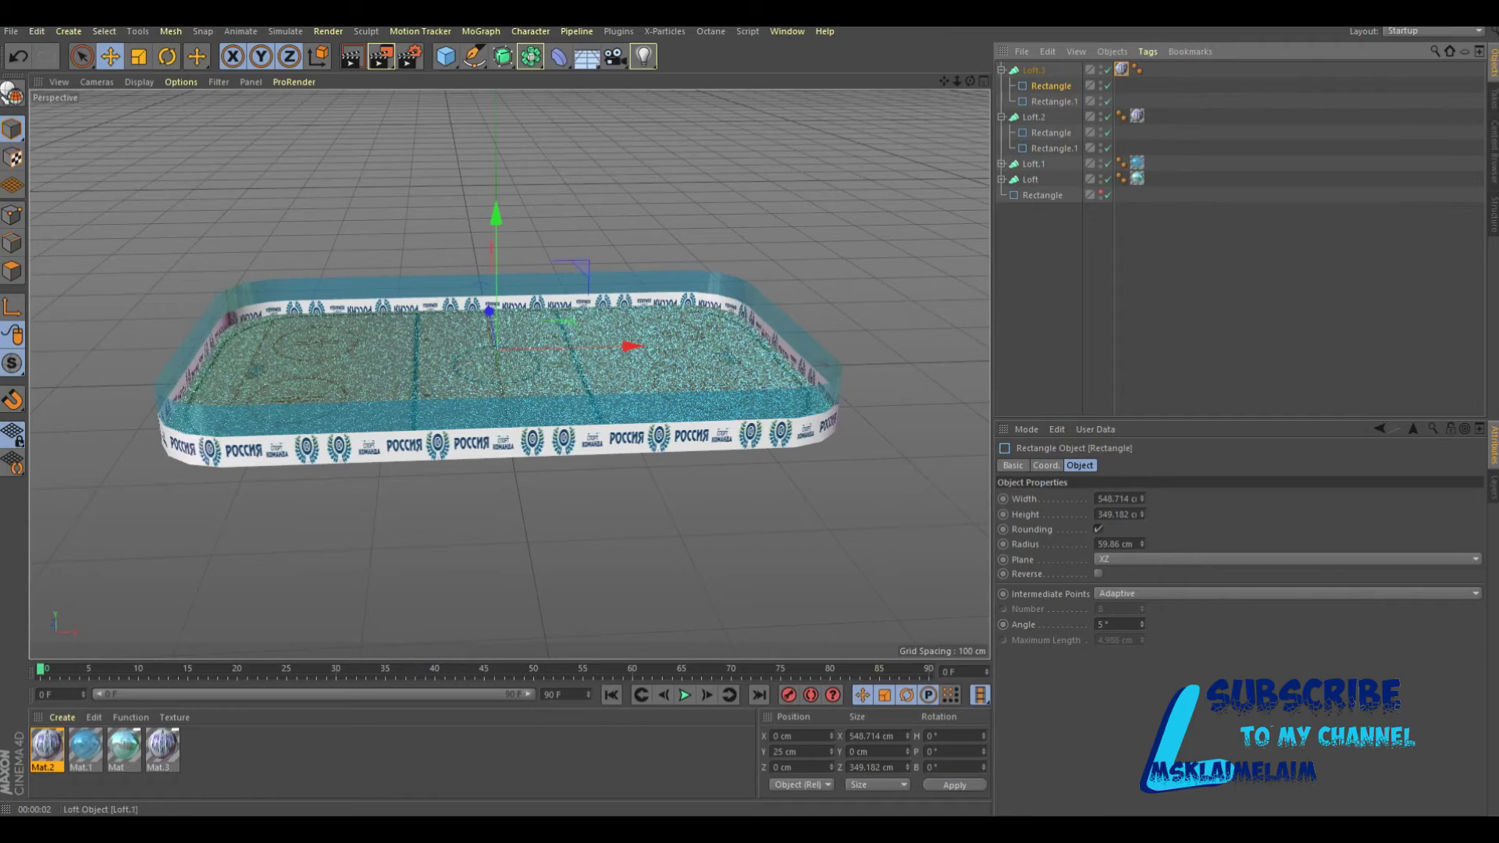
mouse_move(970, 81)
left_mouse_down()
mouse_move(897, 102)
mouse_move(929, 86)
left_mouse_up()
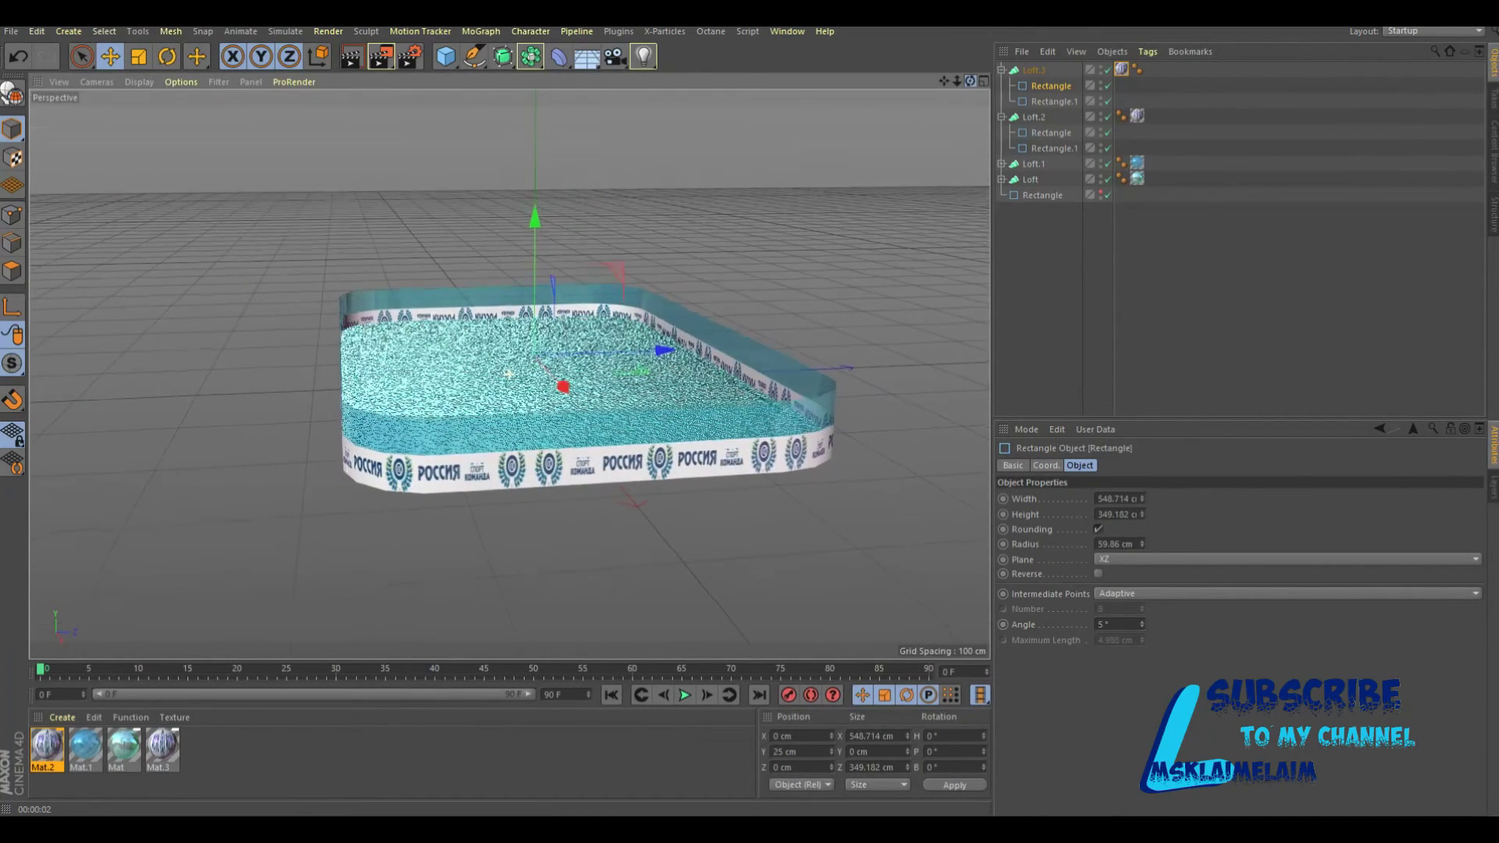
left_click_drag(508, 374, 508, 356)
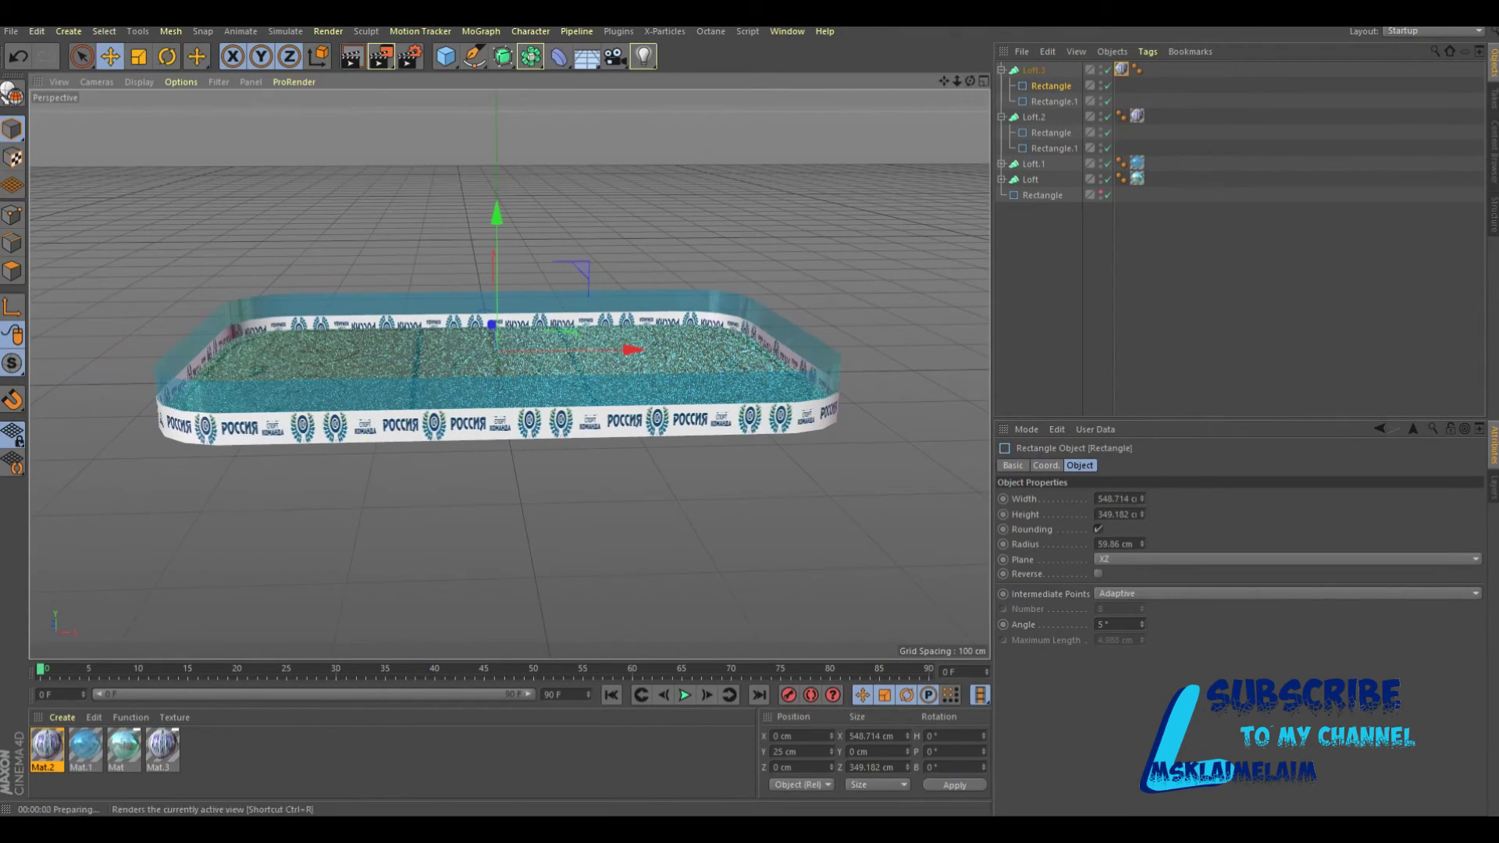
key("ctrl+r")
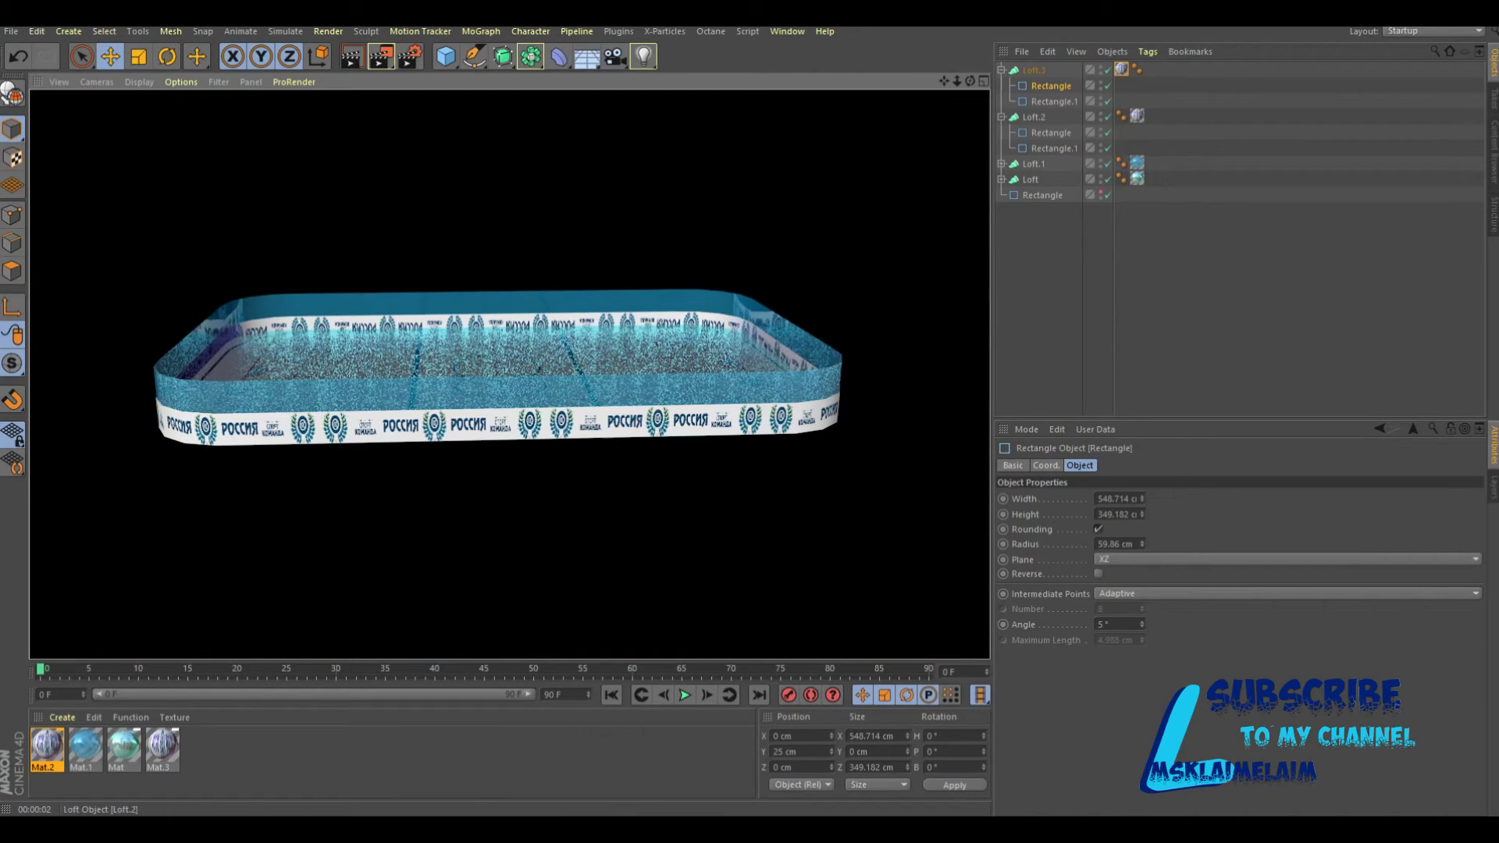
left_click(1034, 70)
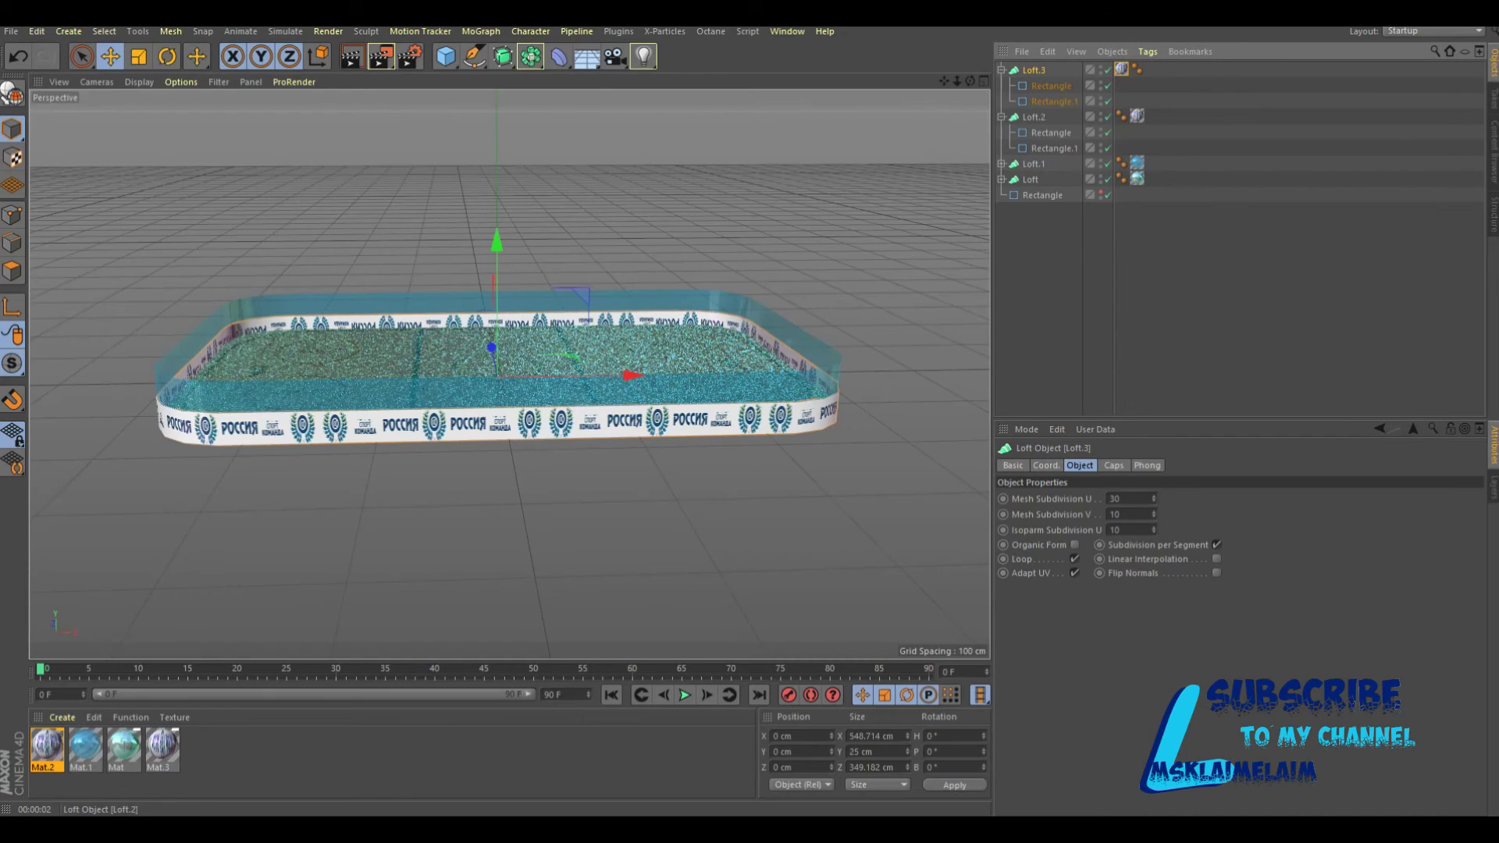
Try Front-only, then Back-only, on Loft.3's banner texture tag side setting.
left_click(1121, 68)
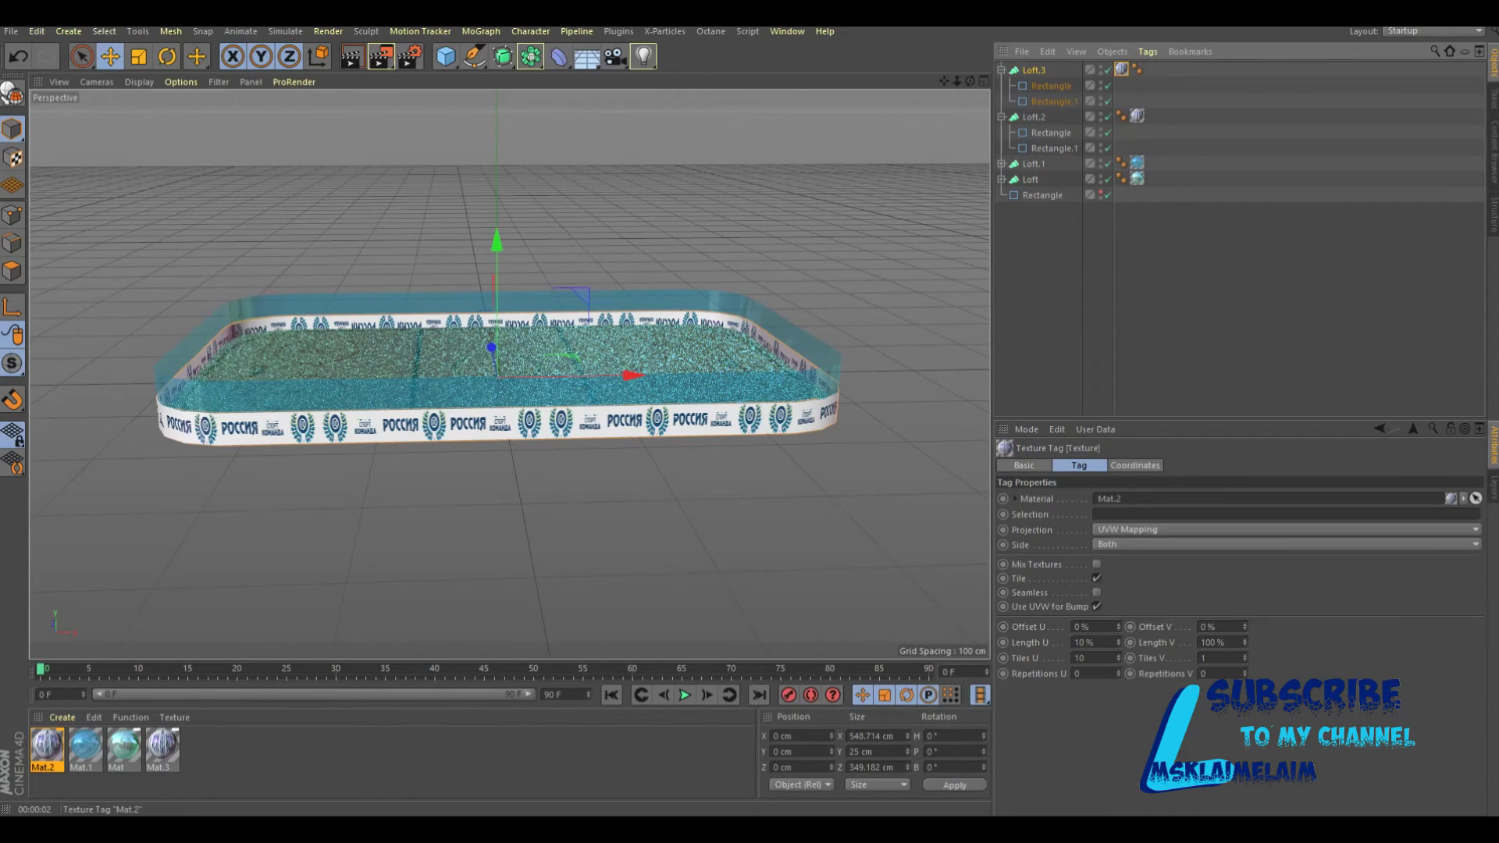
left_click(1285, 545)
left_click(1116, 561)
left_click(1285, 544)
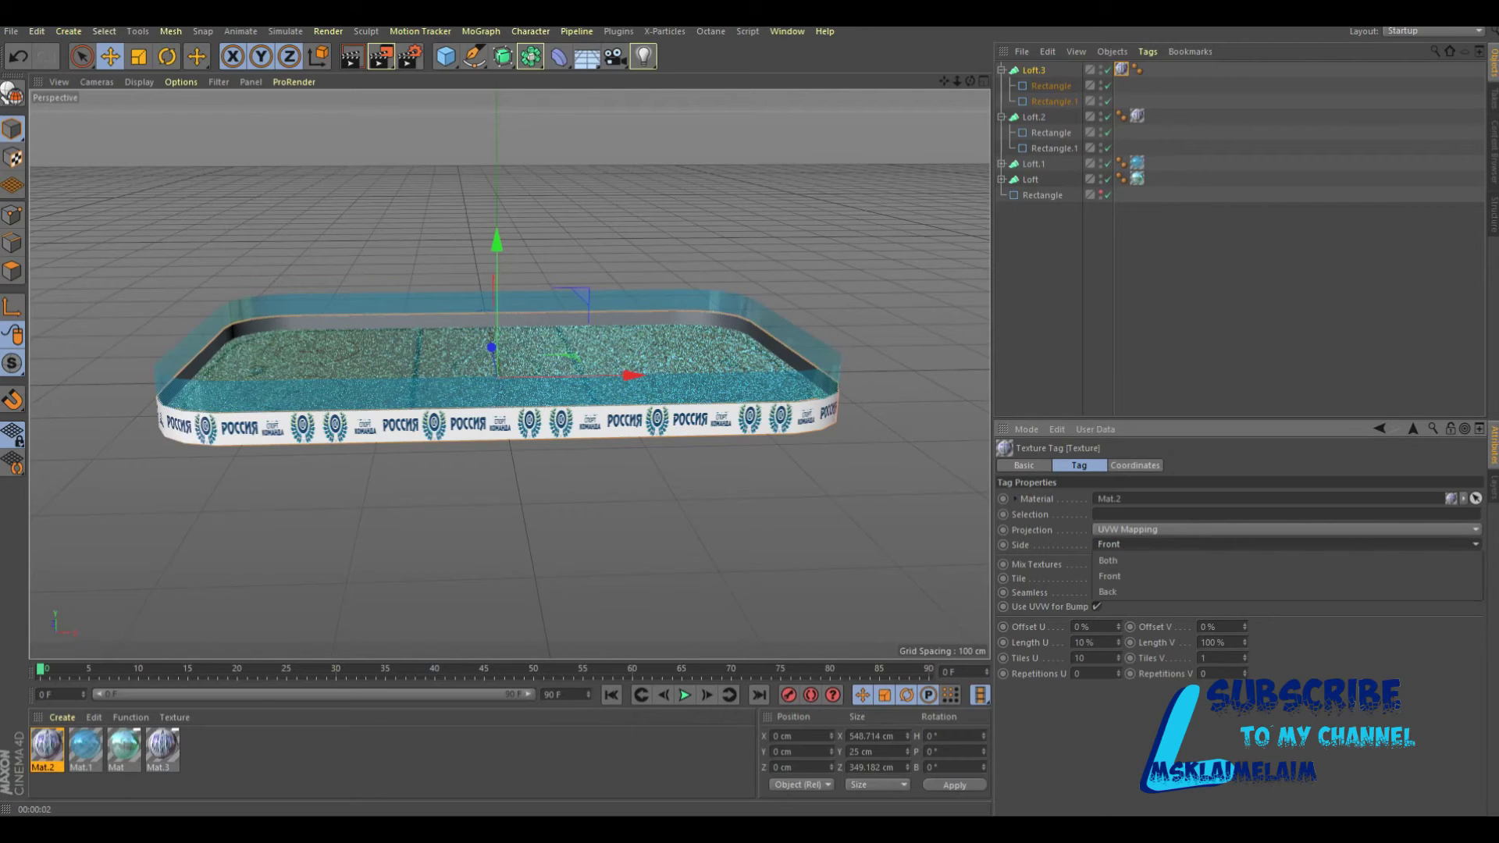
left_click(1117, 591)
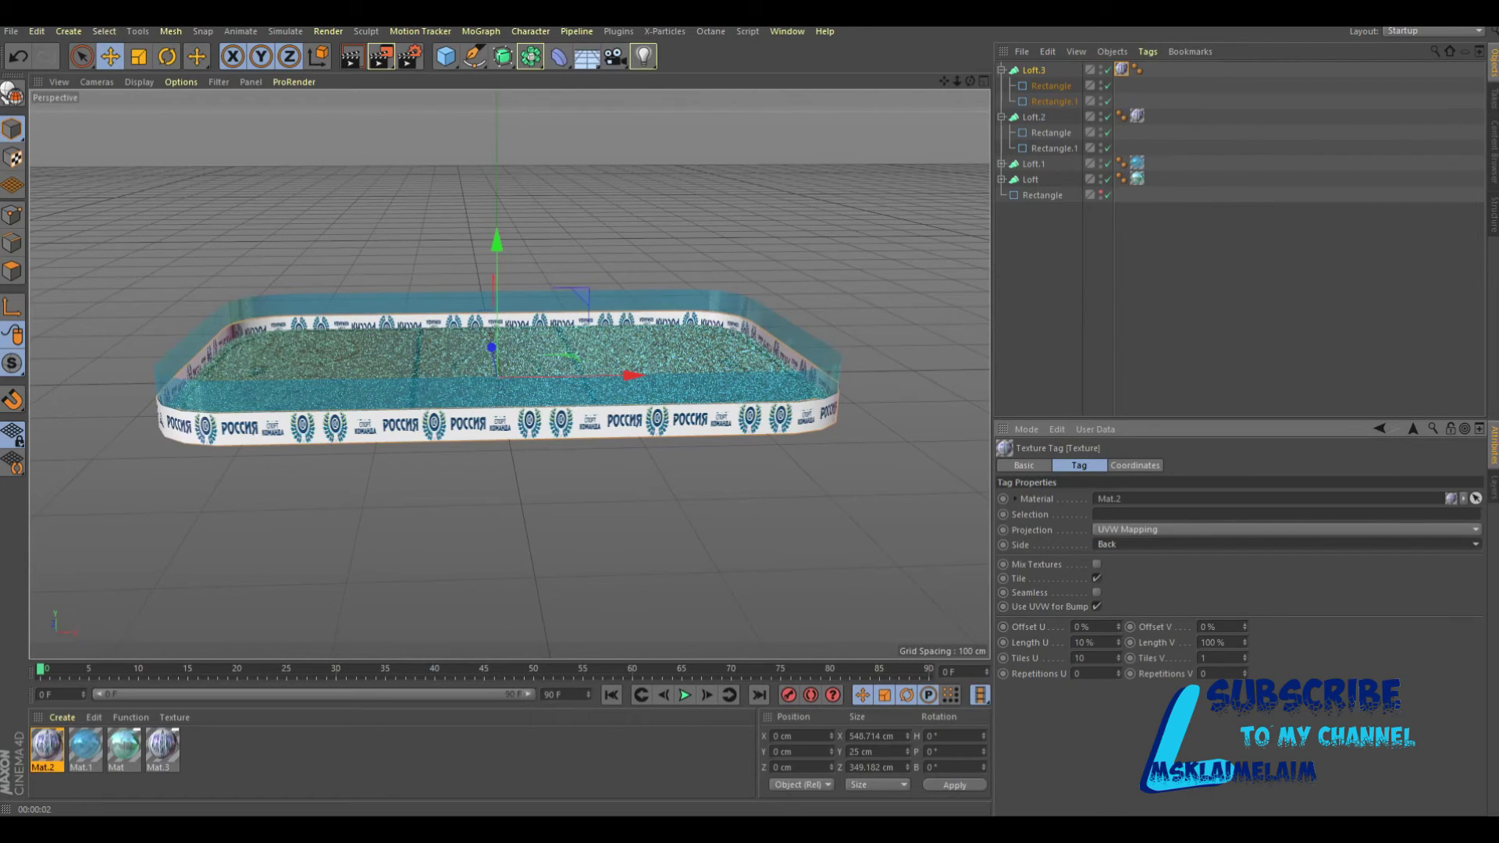
Reset the texture side to Both and move Rectangle.1 above Rectangle in Loft.3.
left_click(1285, 545)
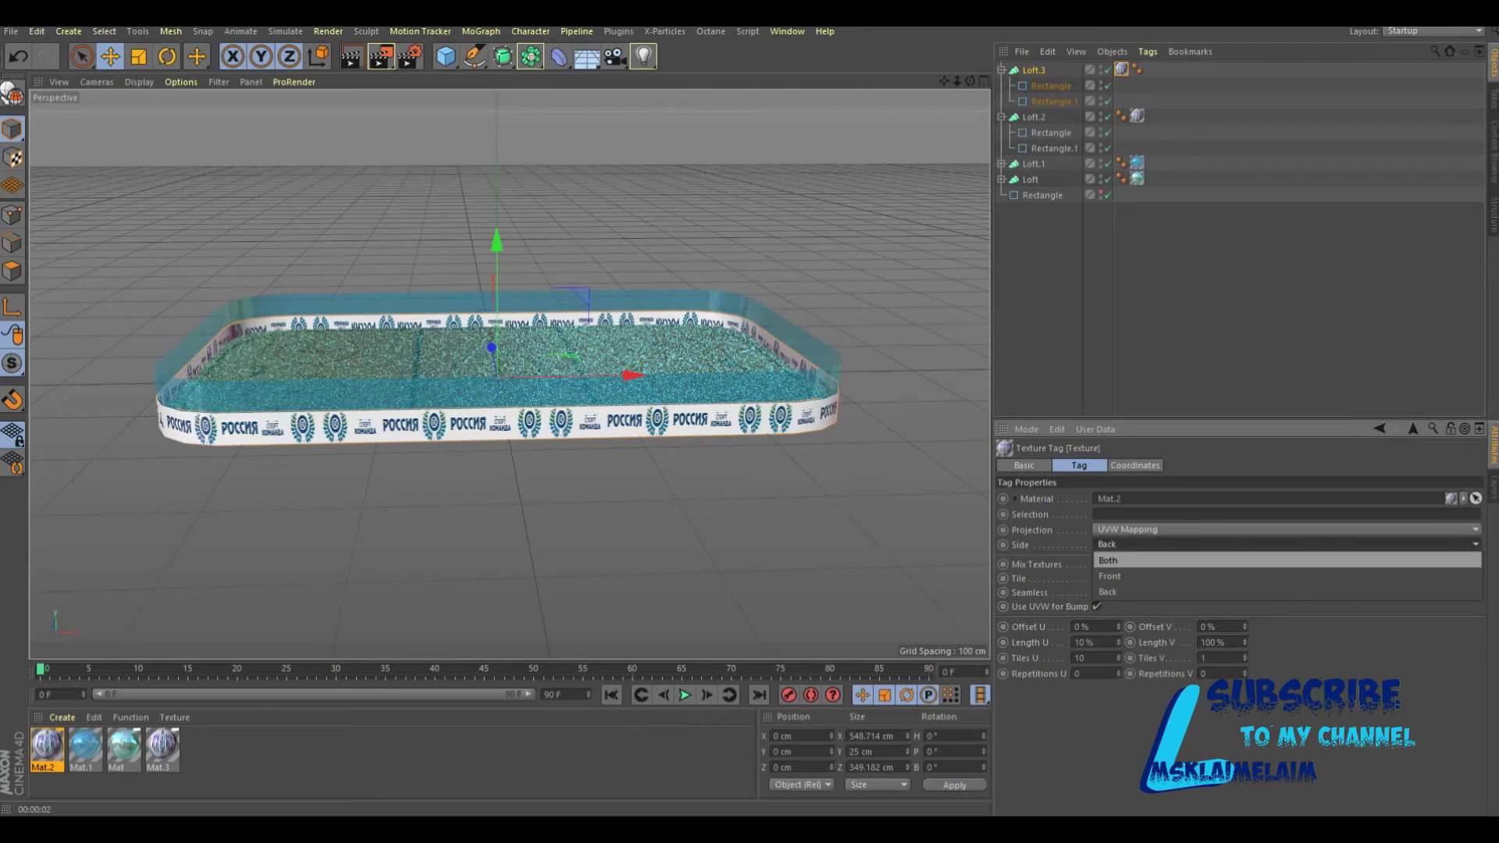
left_click(1109, 561)
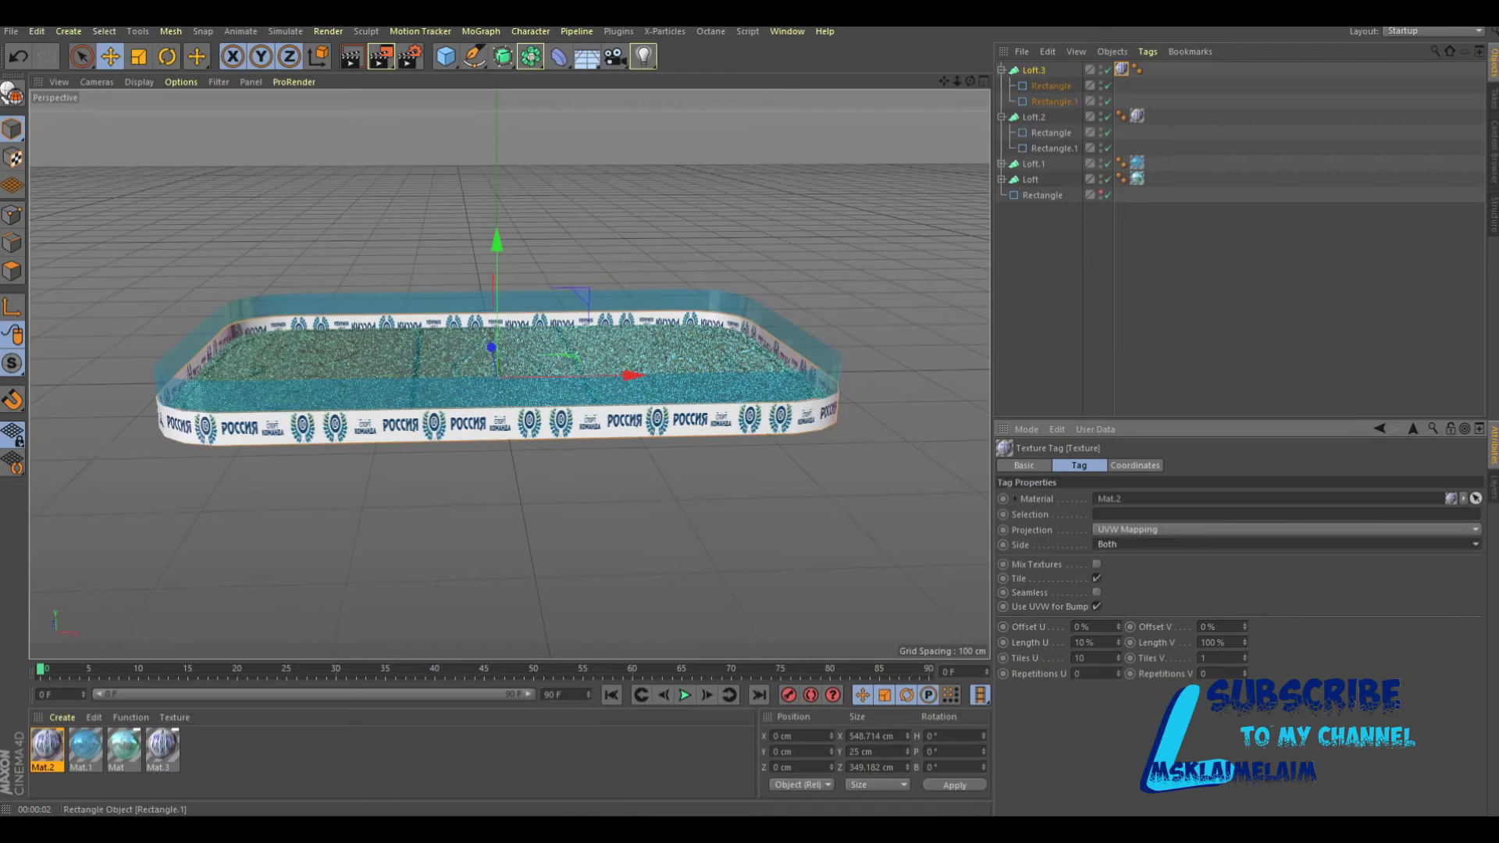
left_click(1053, 102)
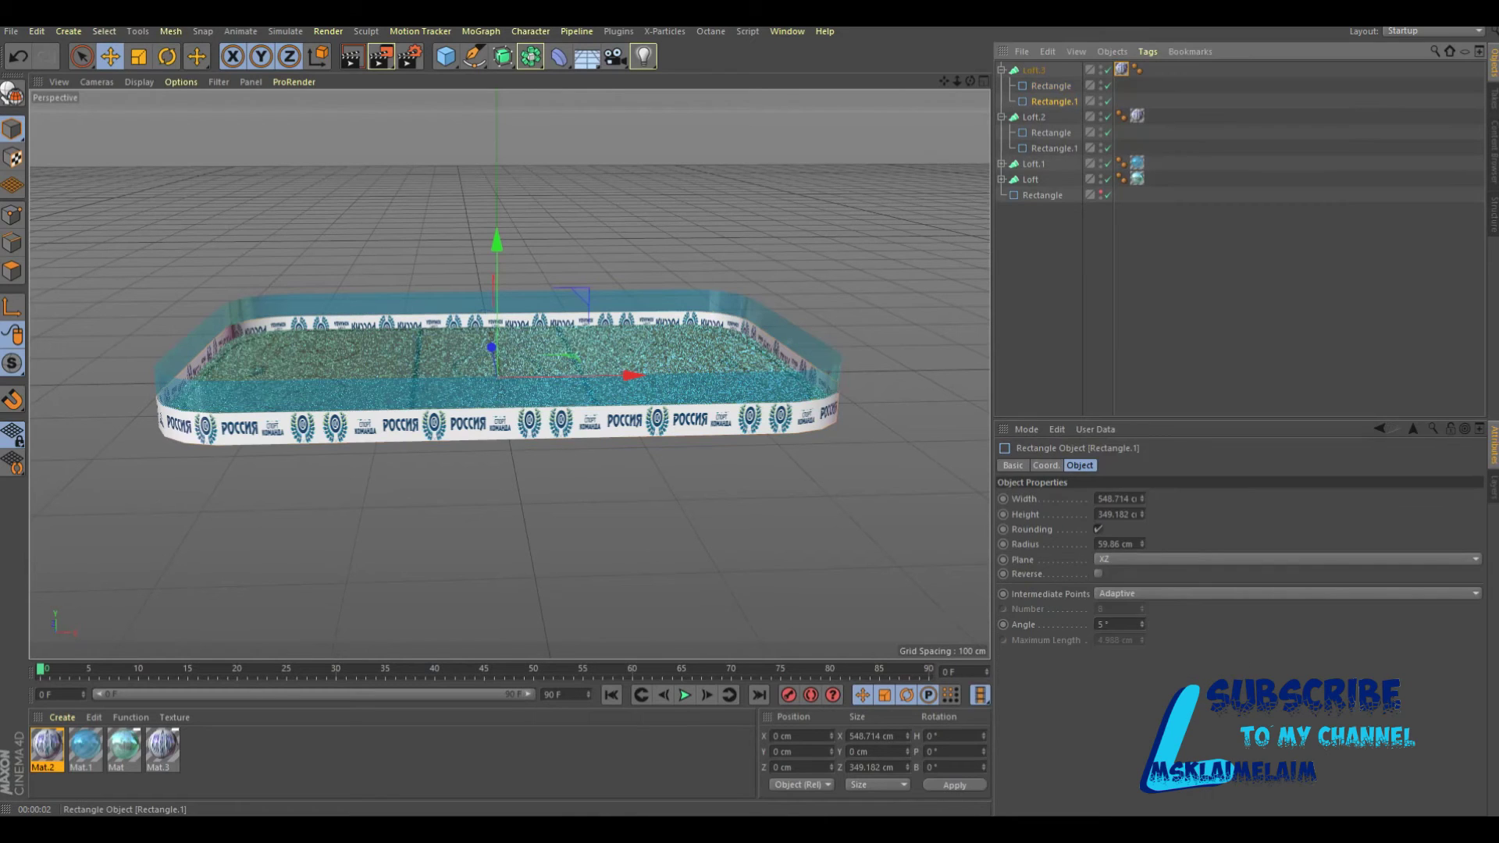
left_click_drag(1054, 102, 1050, 80)
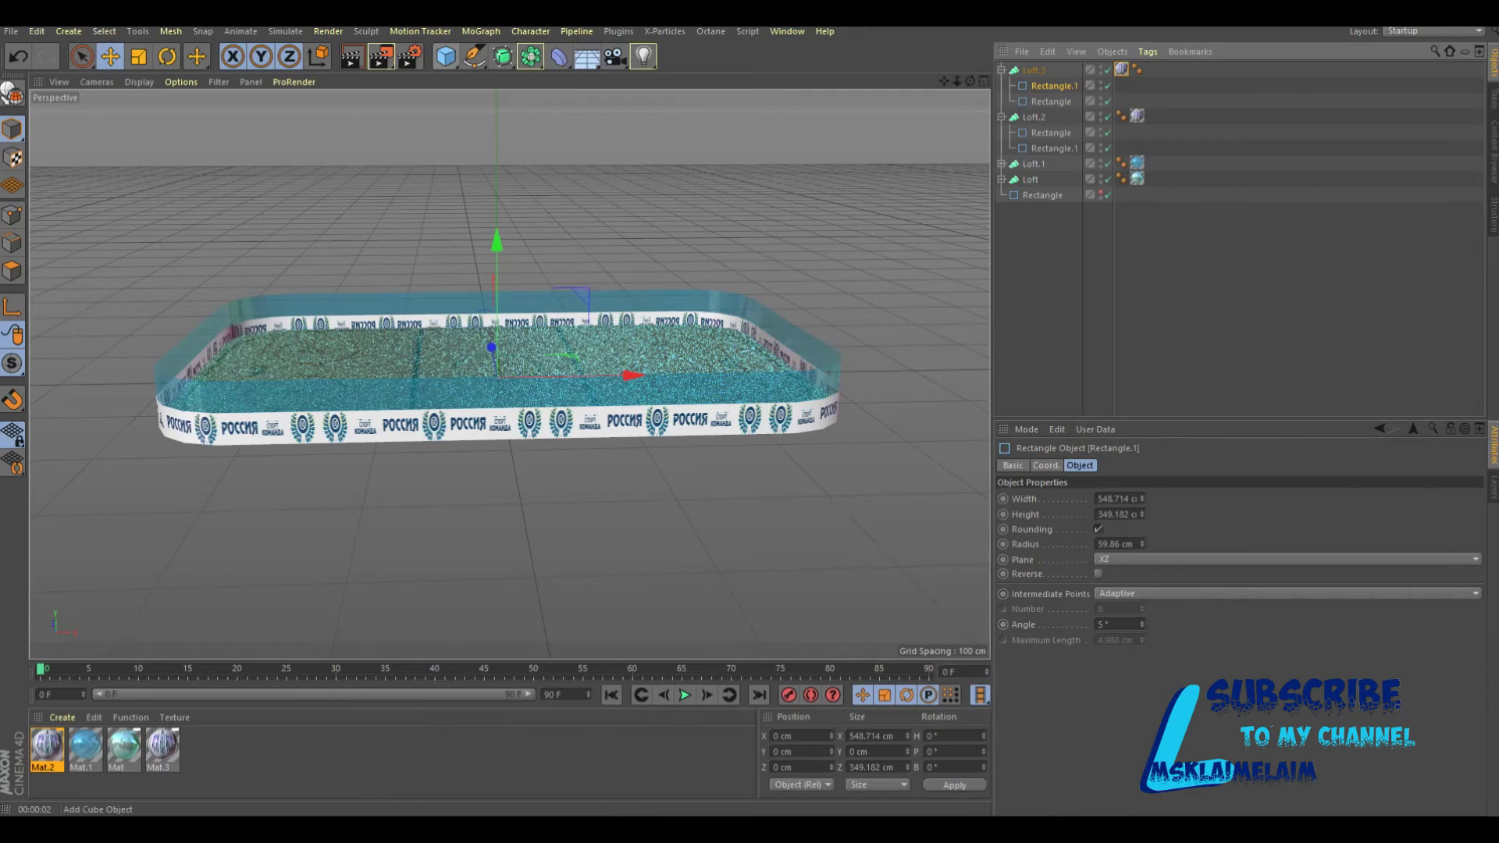
Add a cube and, in the front view, narrow it to about 2 cm wide, shorten it and raise it.
left_click(445, 56)
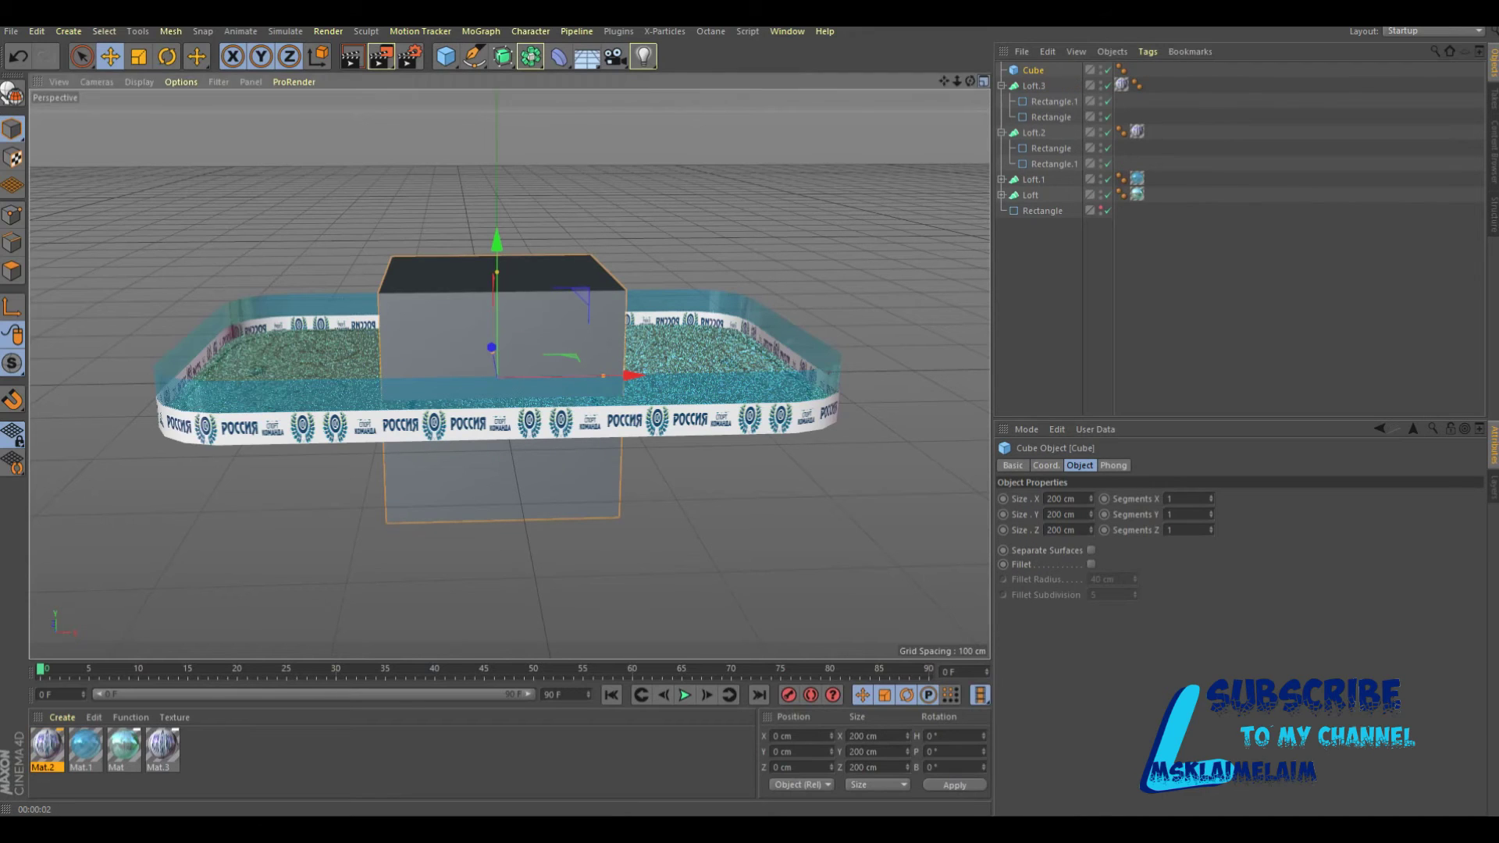
key("F5")
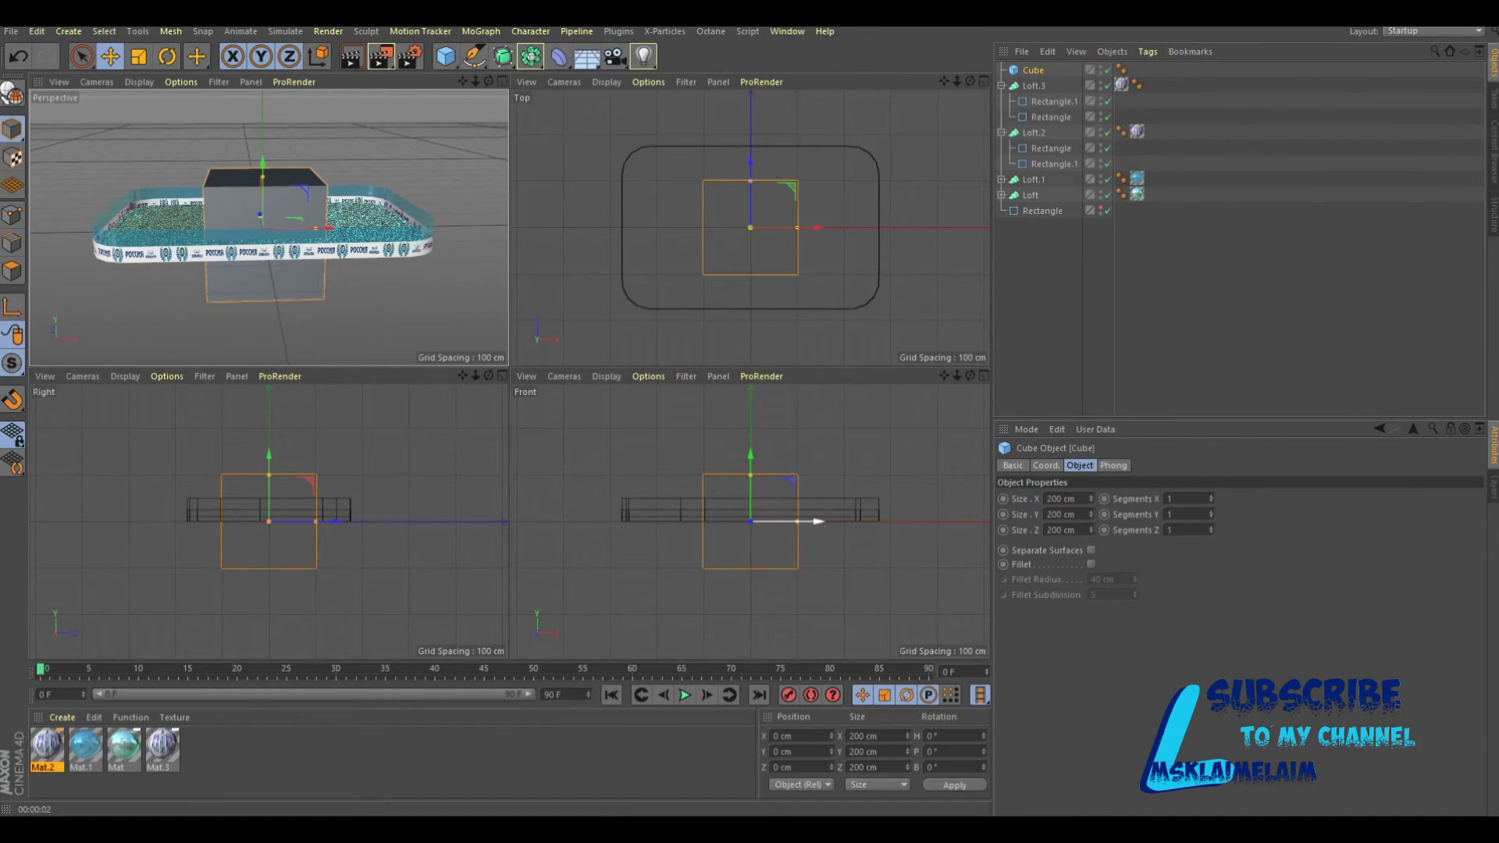
left_click(805, 547)
key("F4")
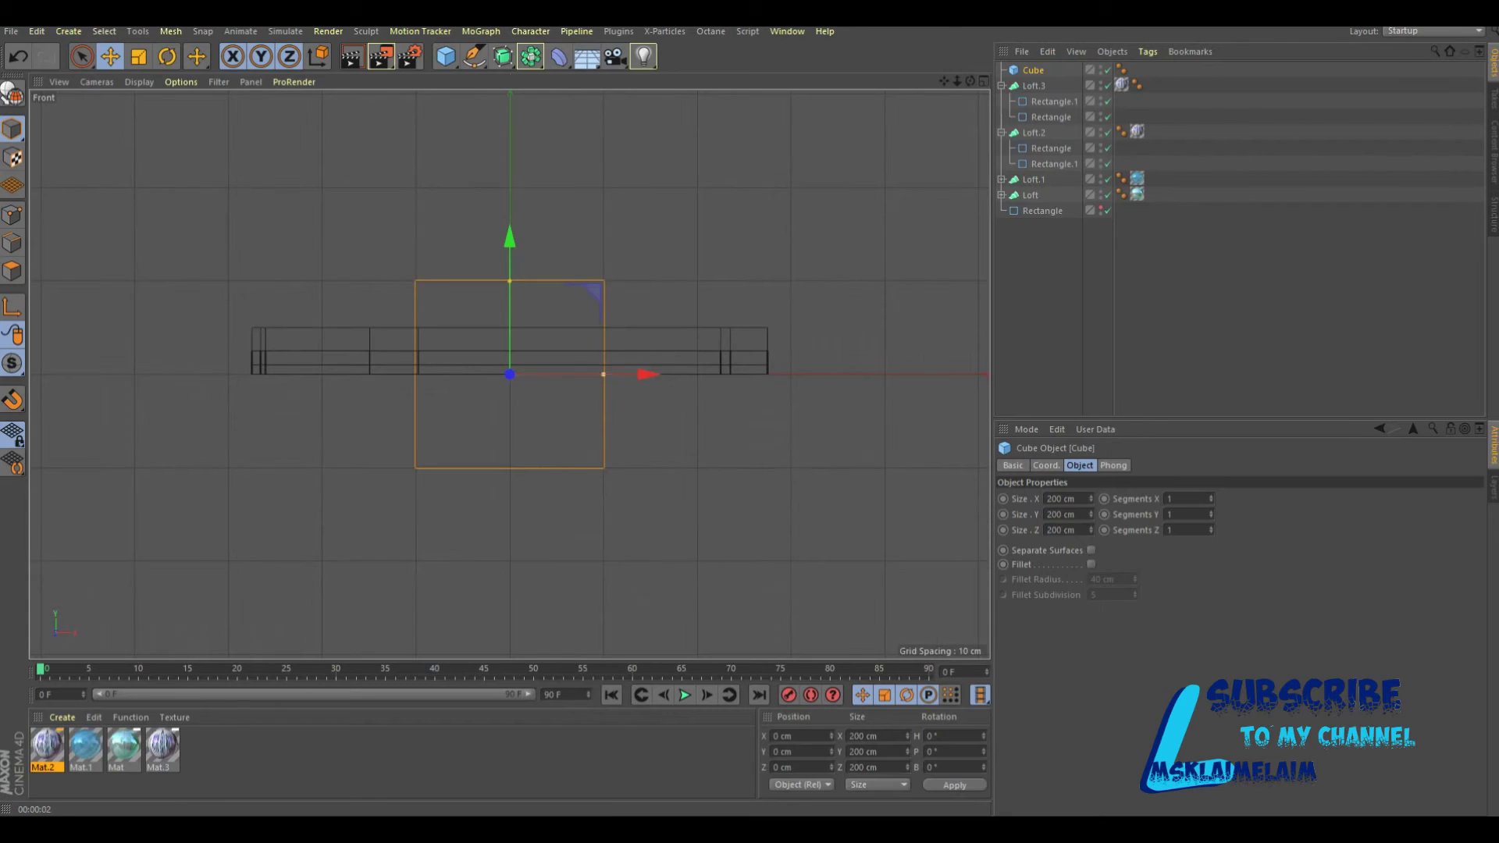
left_click_drag(604, 375, 512, 375)
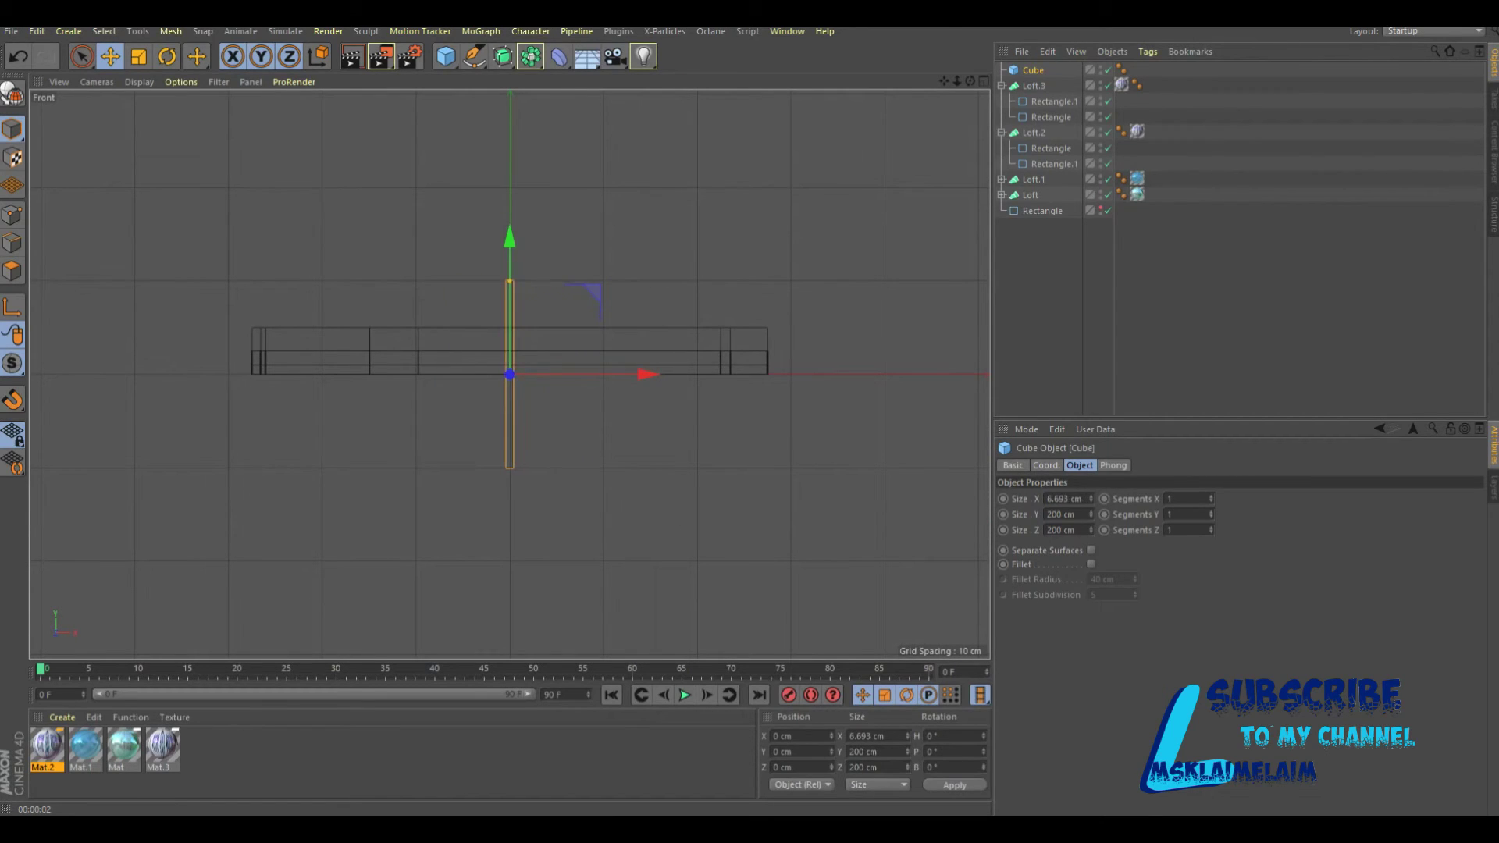
left_click_drag(509, 282, 509, 341)
scroll(542, 304, "up", 3)
scroll(542, 304, "up", 3)
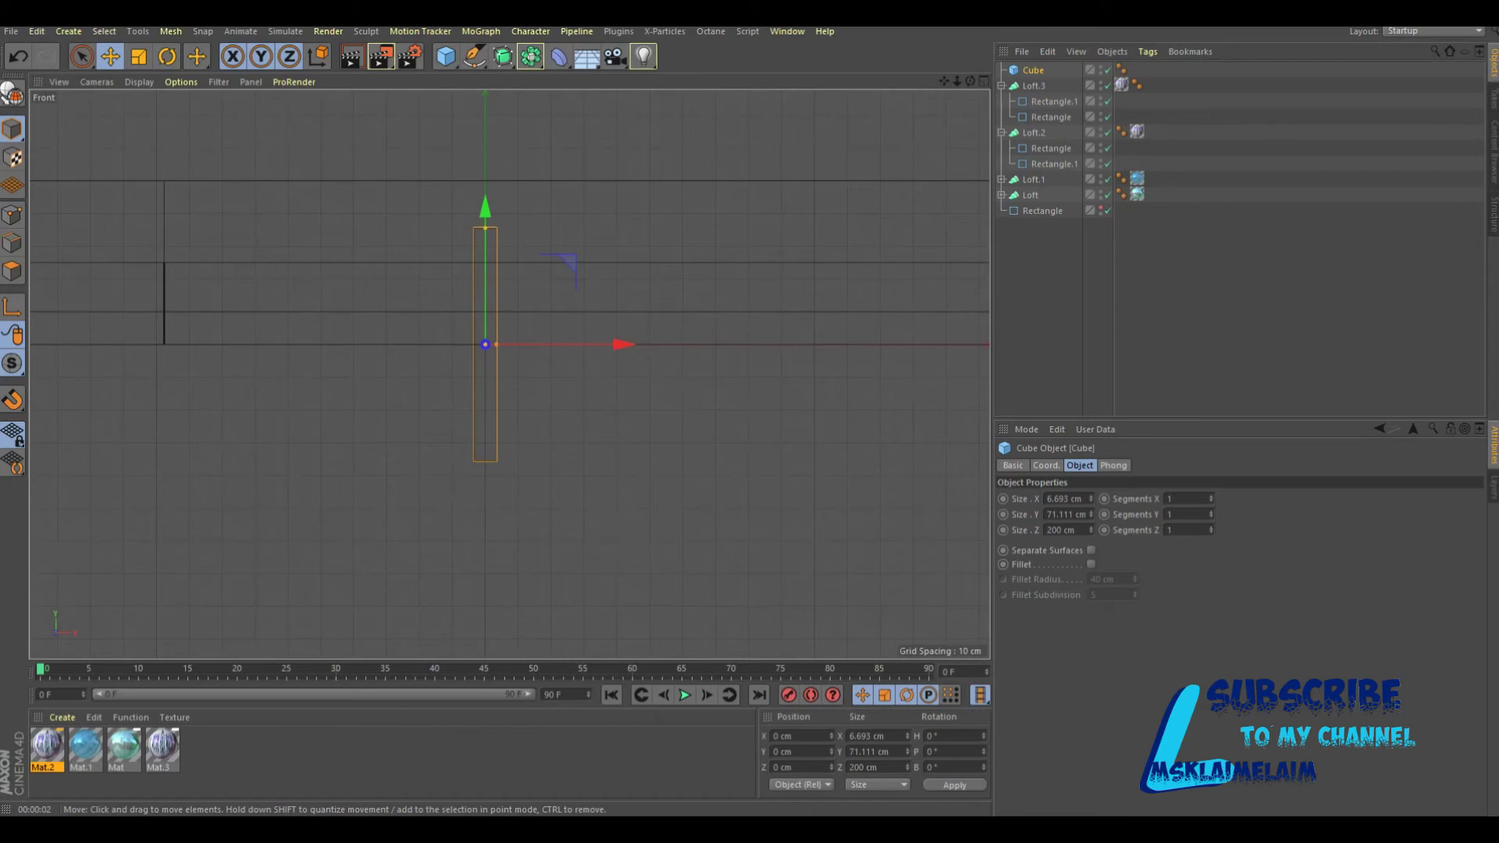
left_click_drag(497, 344, 489, 344)
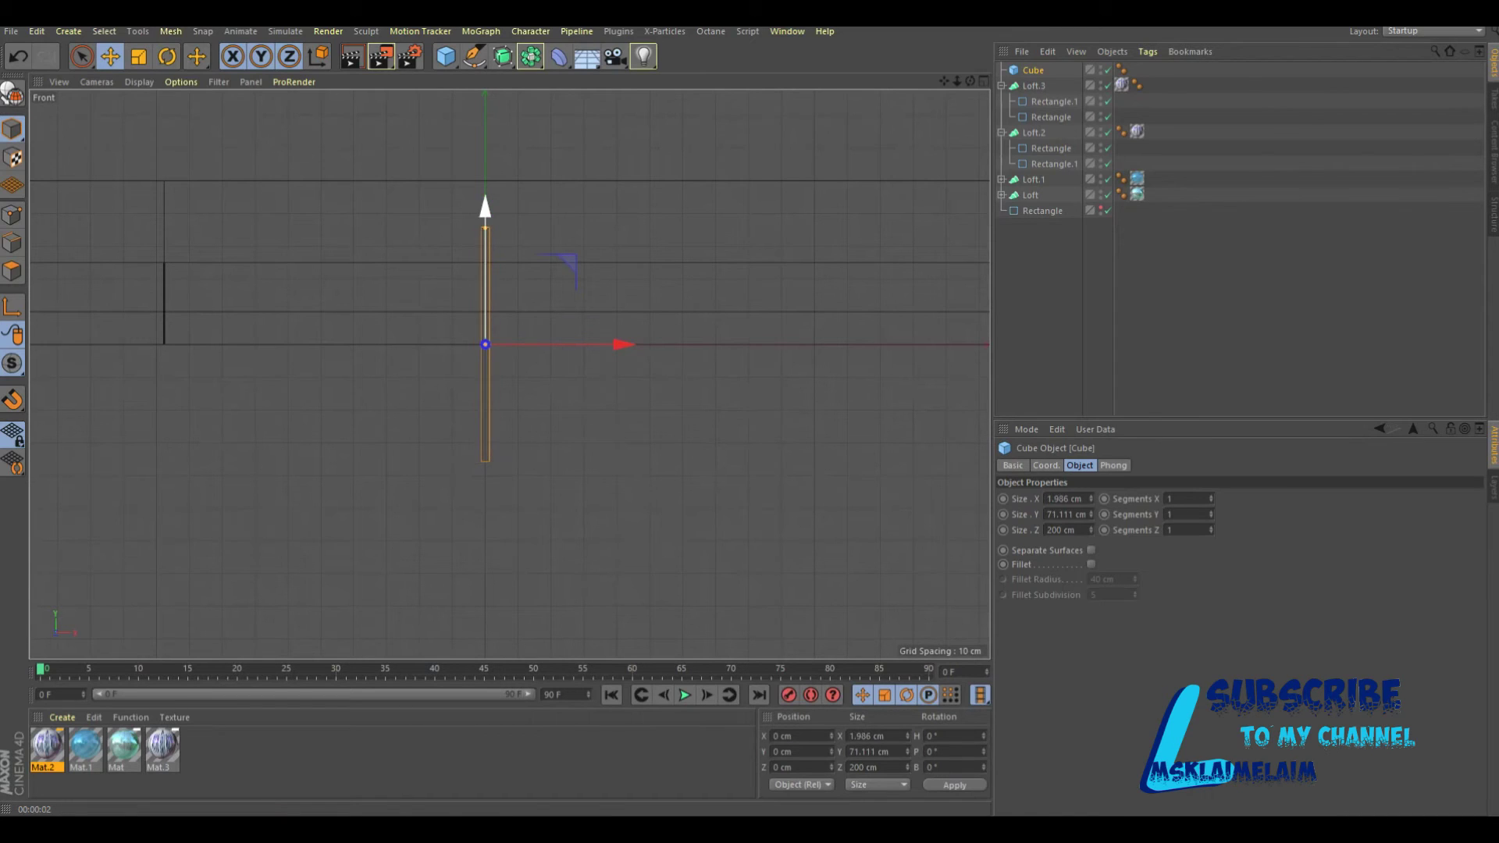
left_click_drag(484, 209, 485, 95)
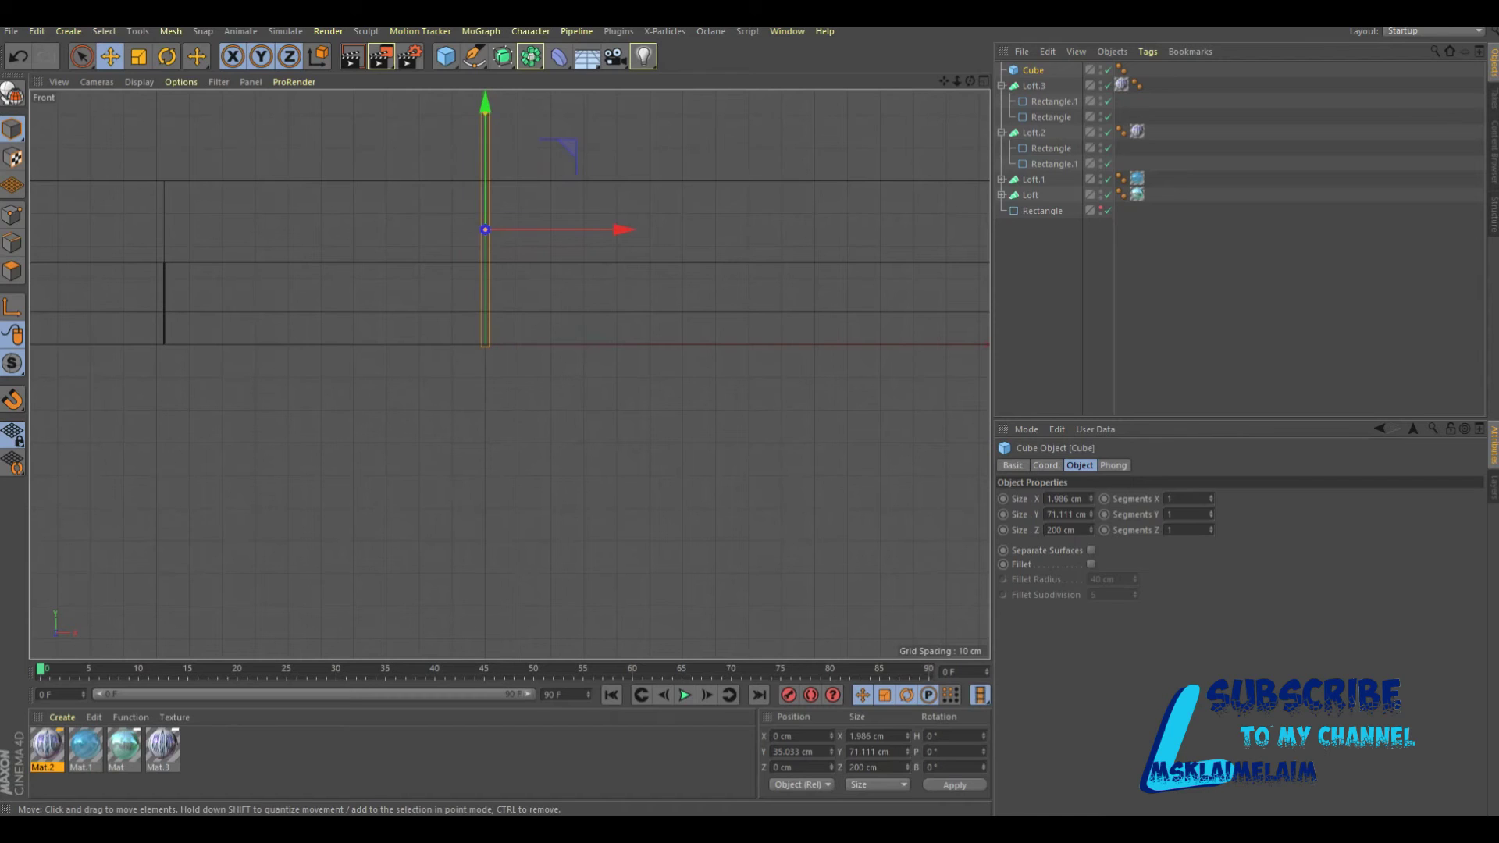
Make the cube thin in depth and nudge it slightly higher in the side view.
left_click(983, 81)
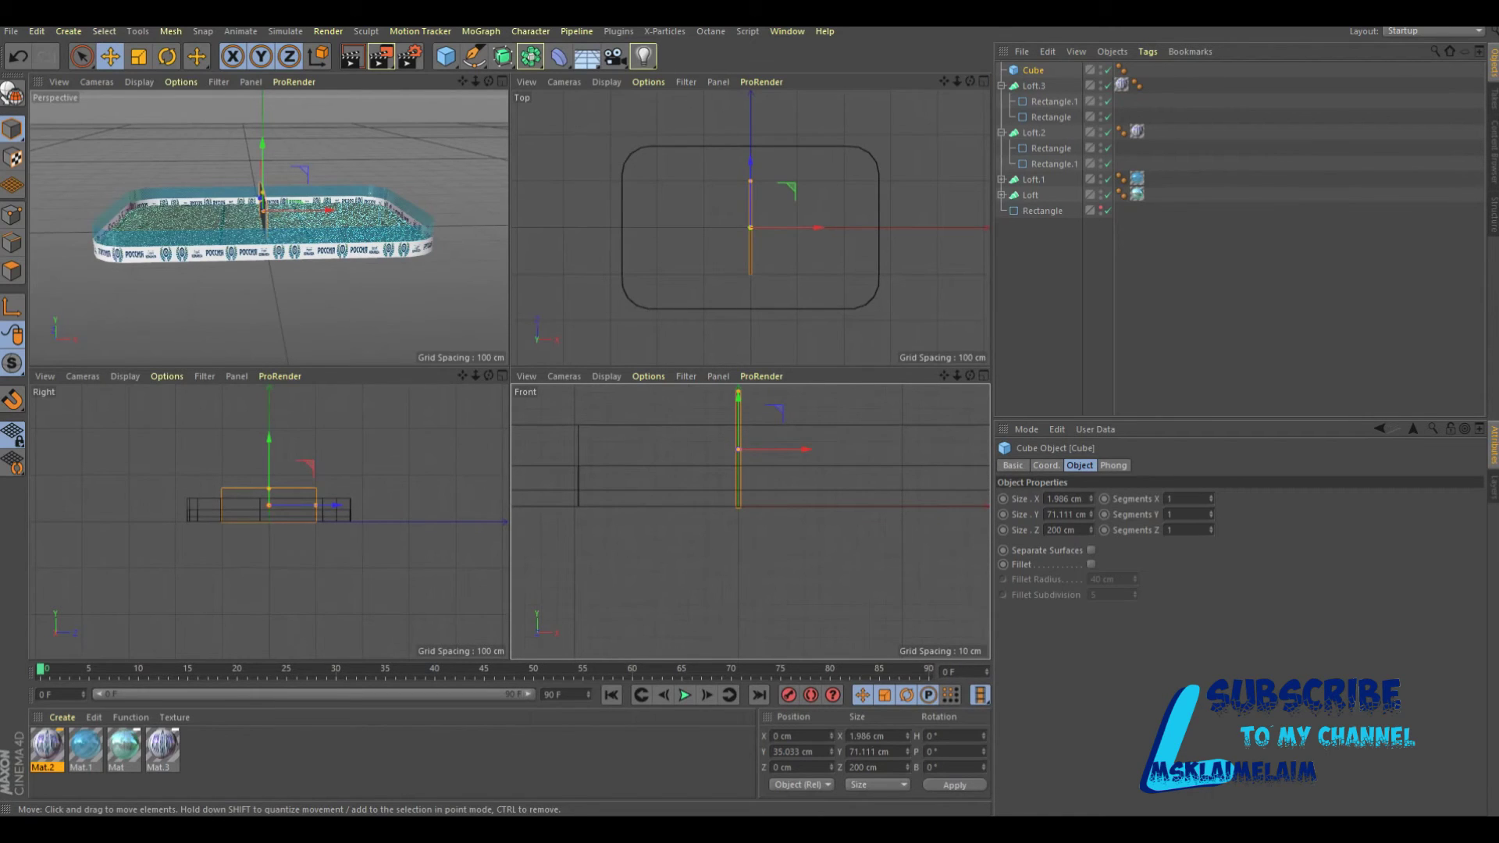
left_click_drag(316, 505, 269, 506)
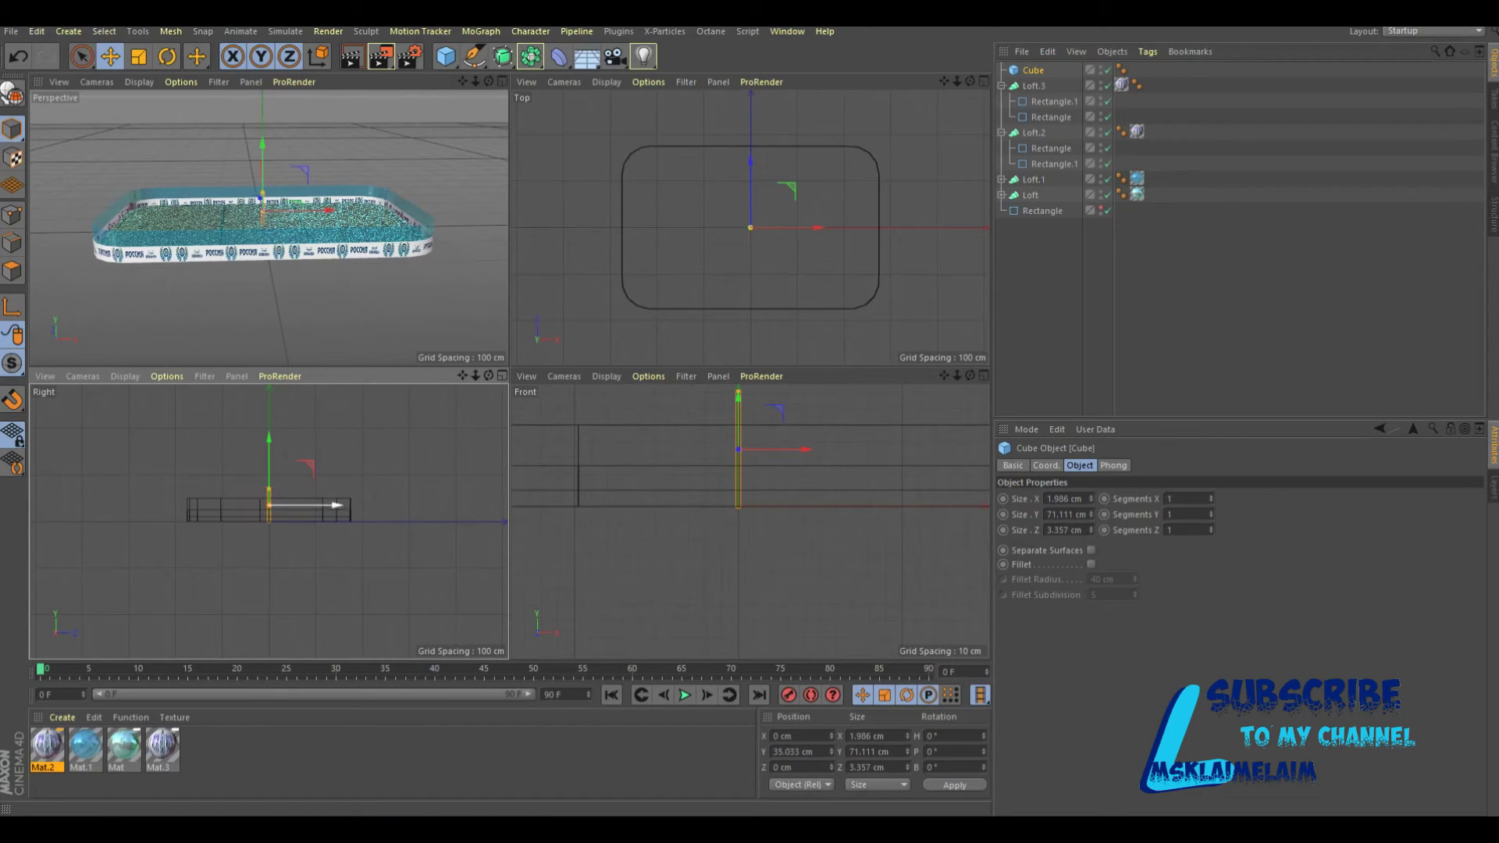
left_click(502, 376)
scroll(567, 356, "up", 2)
scroll(567, 356, "up", 2)
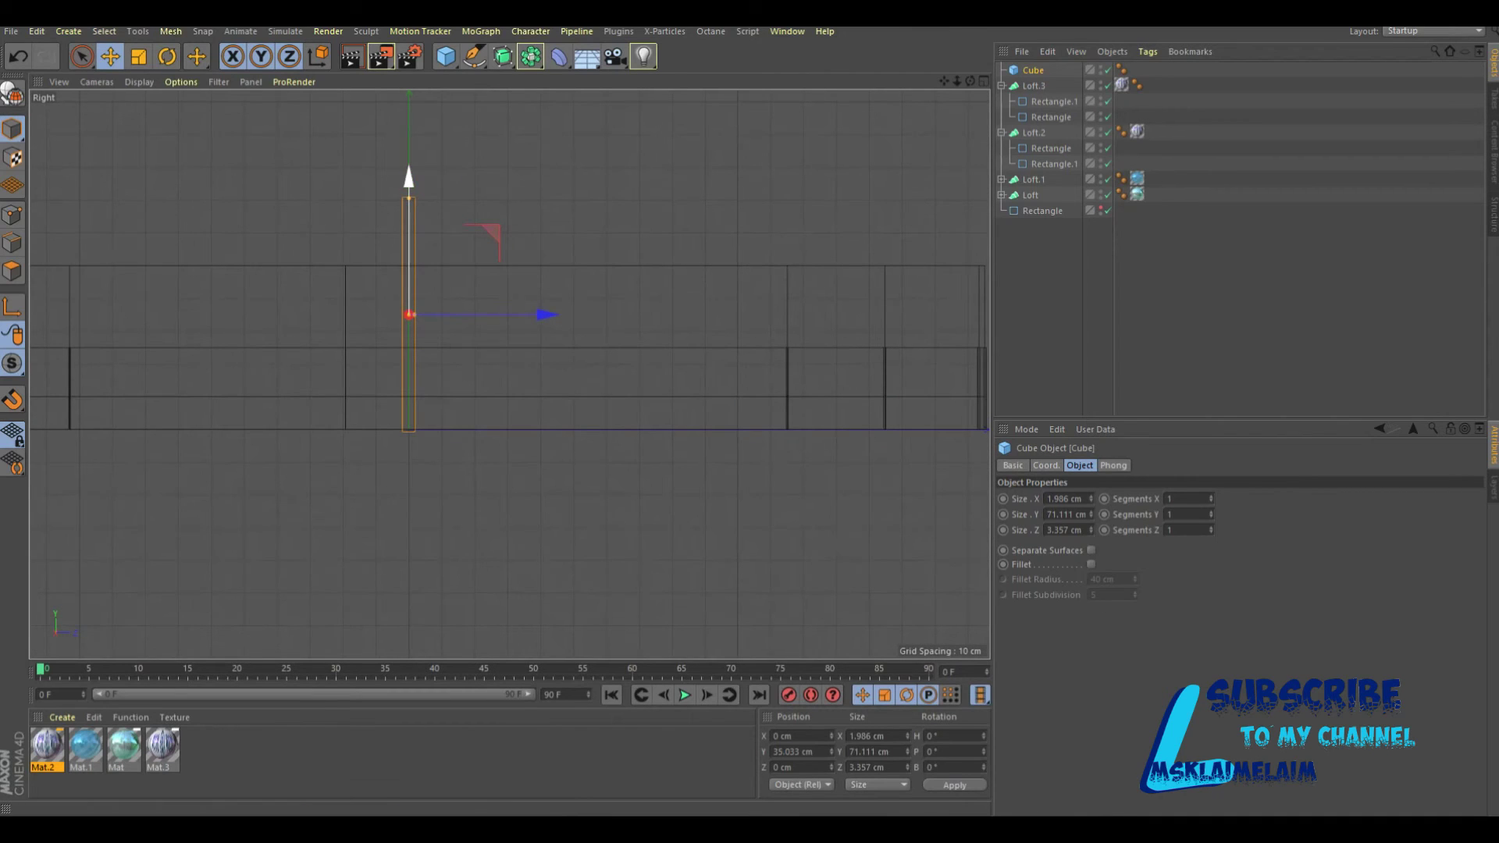
left_click_drag(408, 187, 408, 184)
left_click_drag(409, 184, 408, 184)
left_click(984, 81)
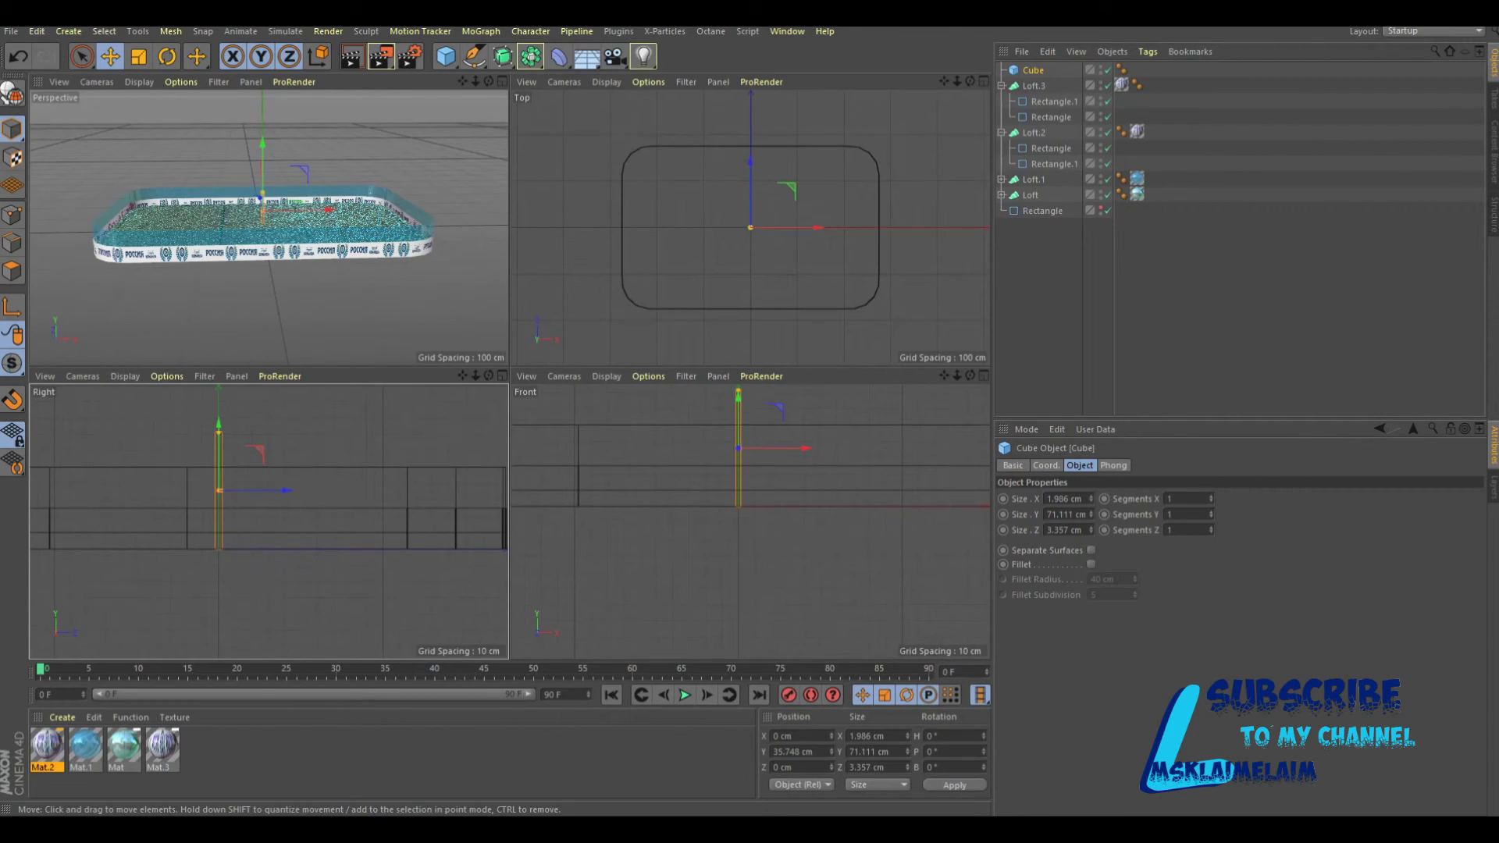
Move the post to the front rink boards and push it flush against them.
mouse_move(750, 188)
left_mouse_down()
mouse_move(750, 260)
mouse_move(785, 263)
left_mouse_up()
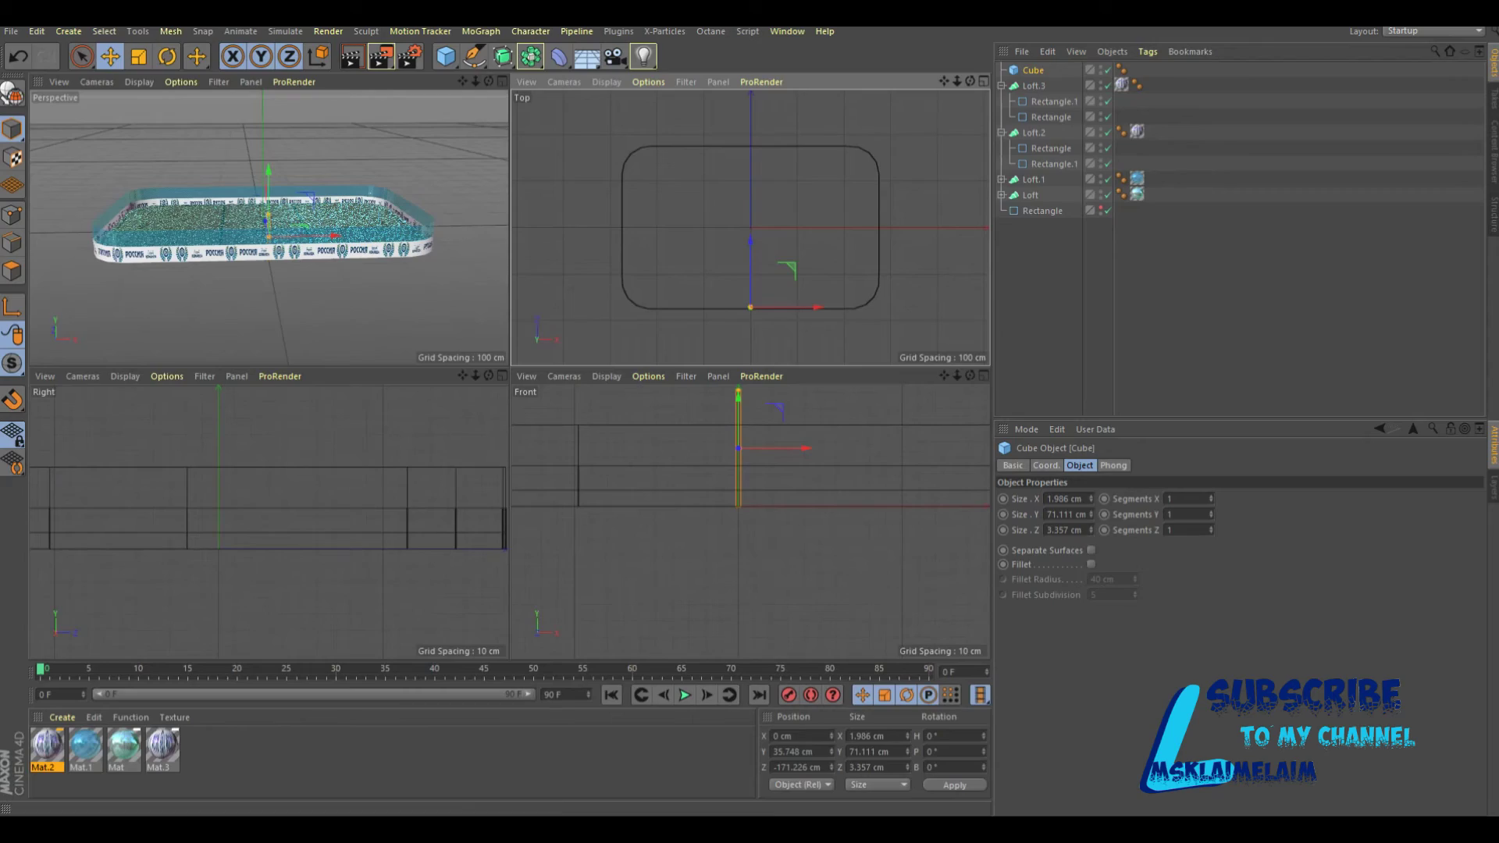
left_click(503, 82)
scroll(525, 459, "up", 2)
scroll(525, 460, "up", 2)
scroll(526, 459, "up", 2)
mouse_move(437, 328)
left_mouse_down("alt")
mouse_move(509, 374)
mouse_move(527, 367)
left_mouse_up("alt")
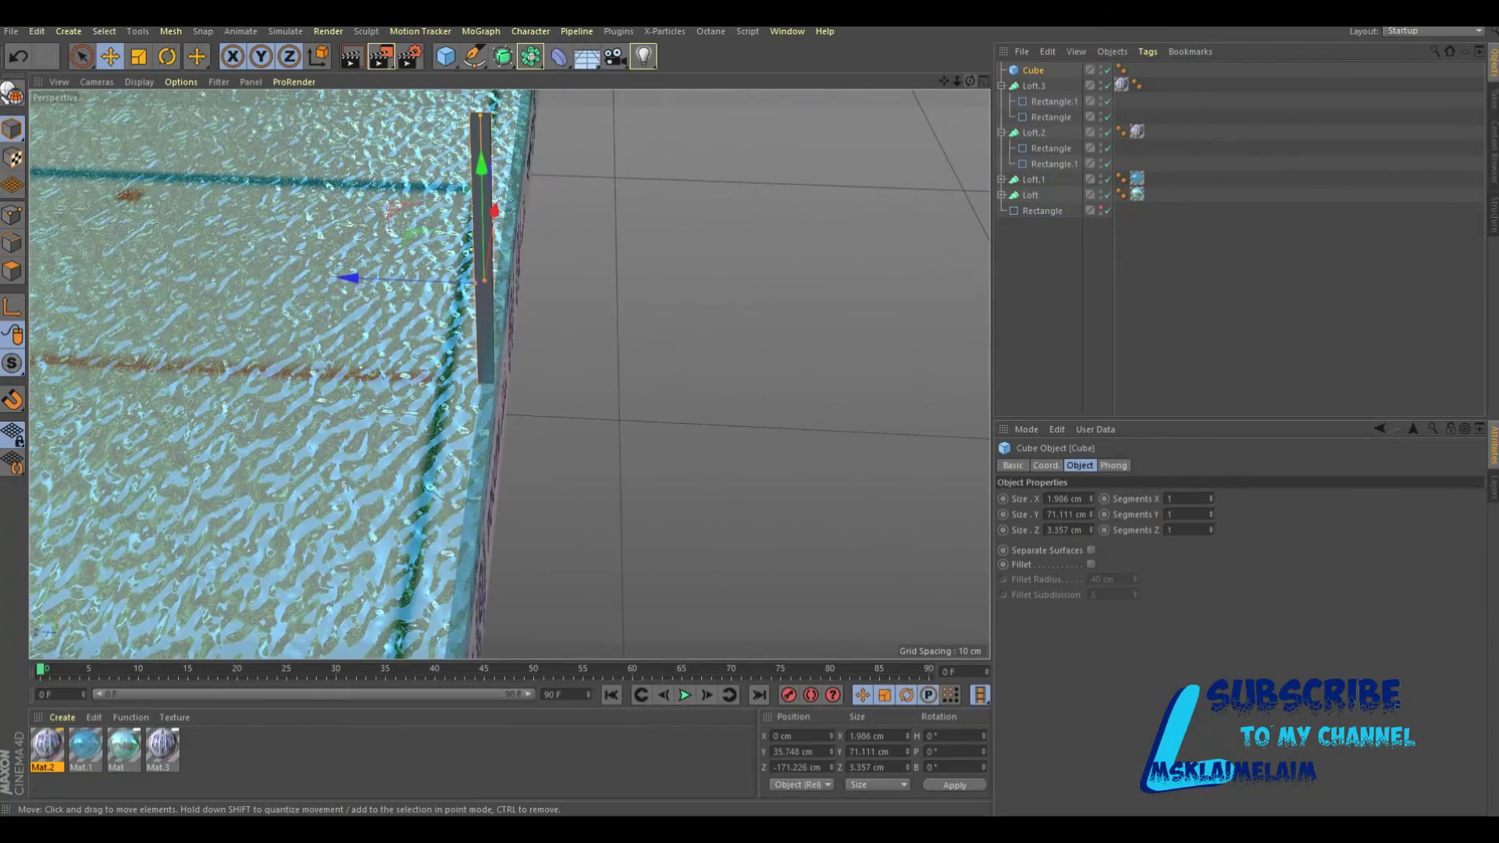
left_click_drag(347, 278, 363, 278)
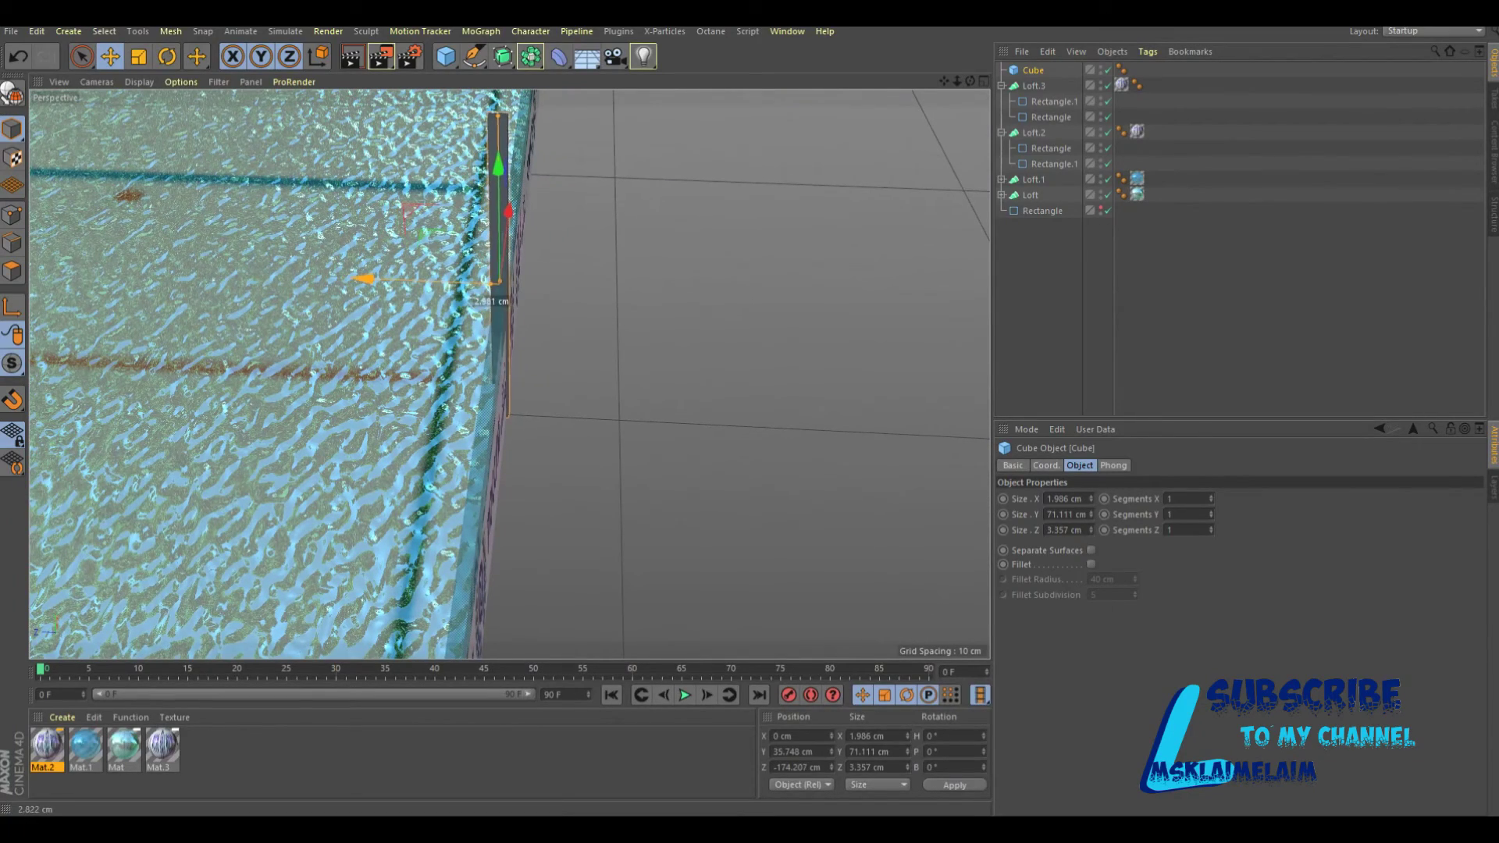
Thin the post's depth further and nudge it closer to the boards.
left_click_drag(970, 82, 921, 109)
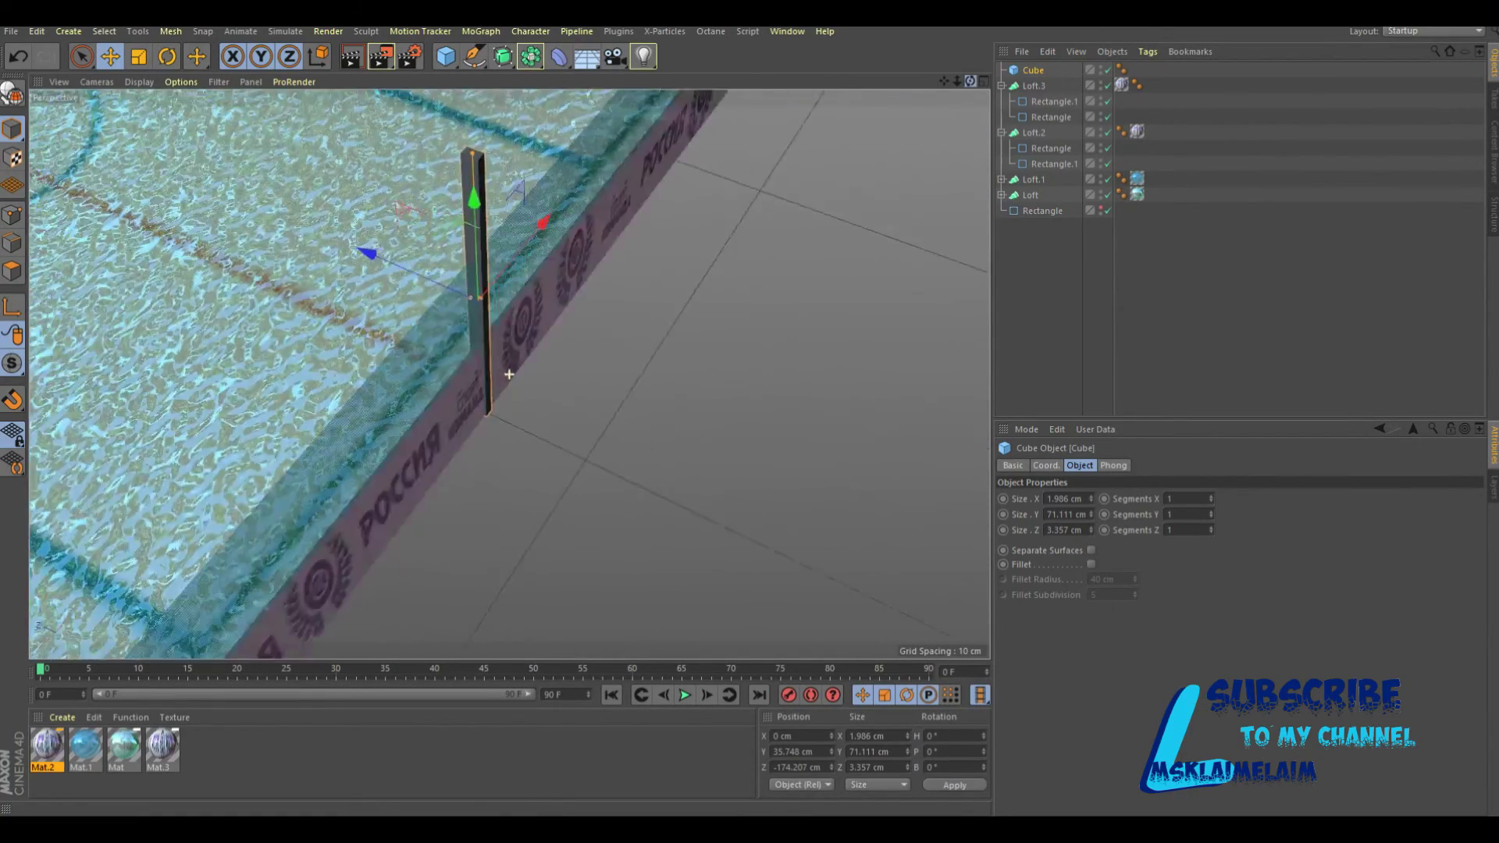
left_click_drag(510, 373, 510, 373, "alt")
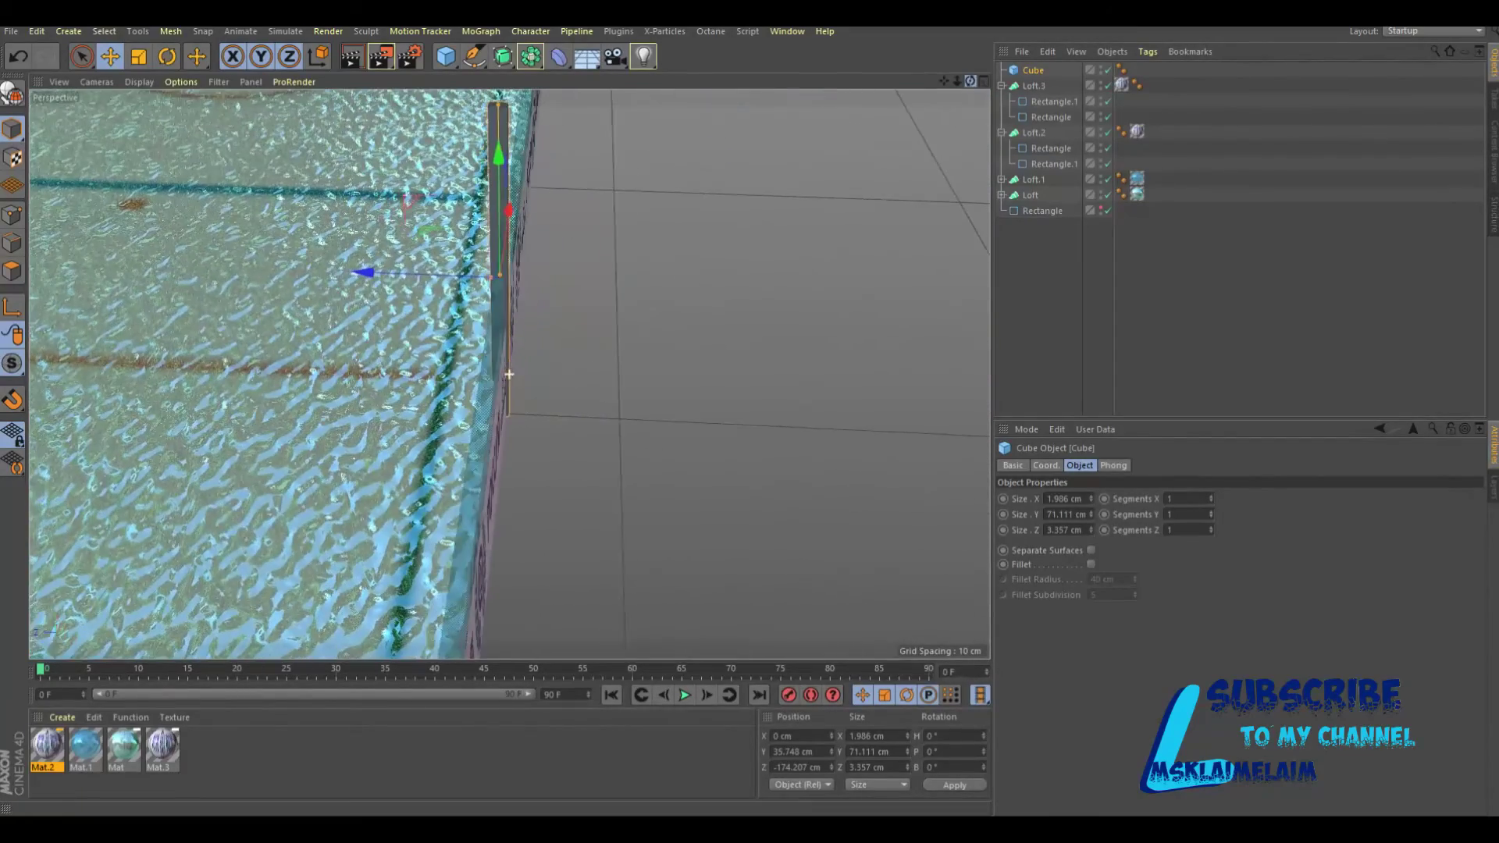
left_click_drag(490, 275, 500, 275)
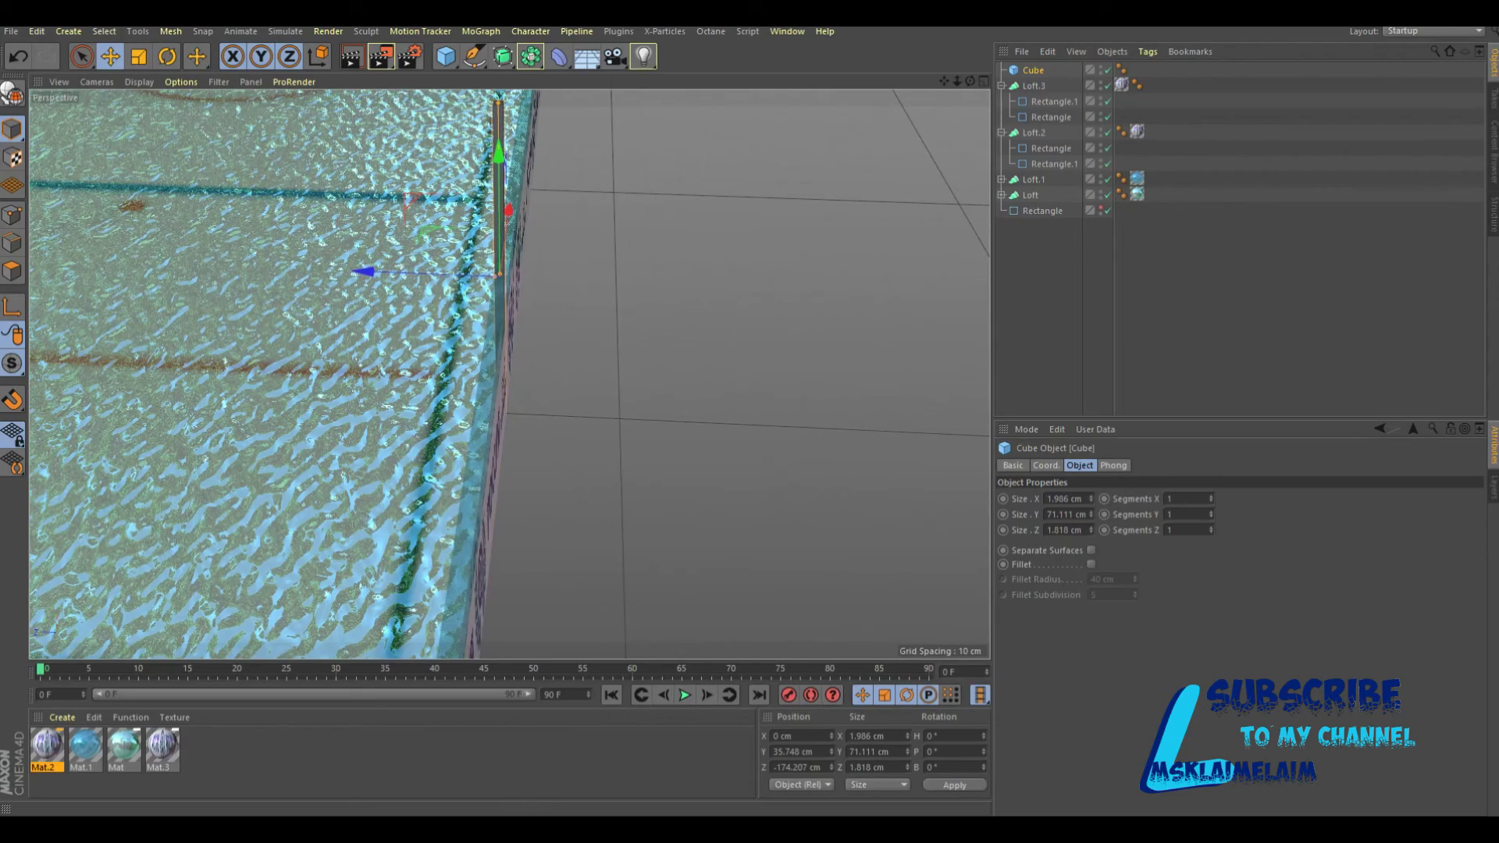
left_click_drag(510, 374, 510, 373, "alt")
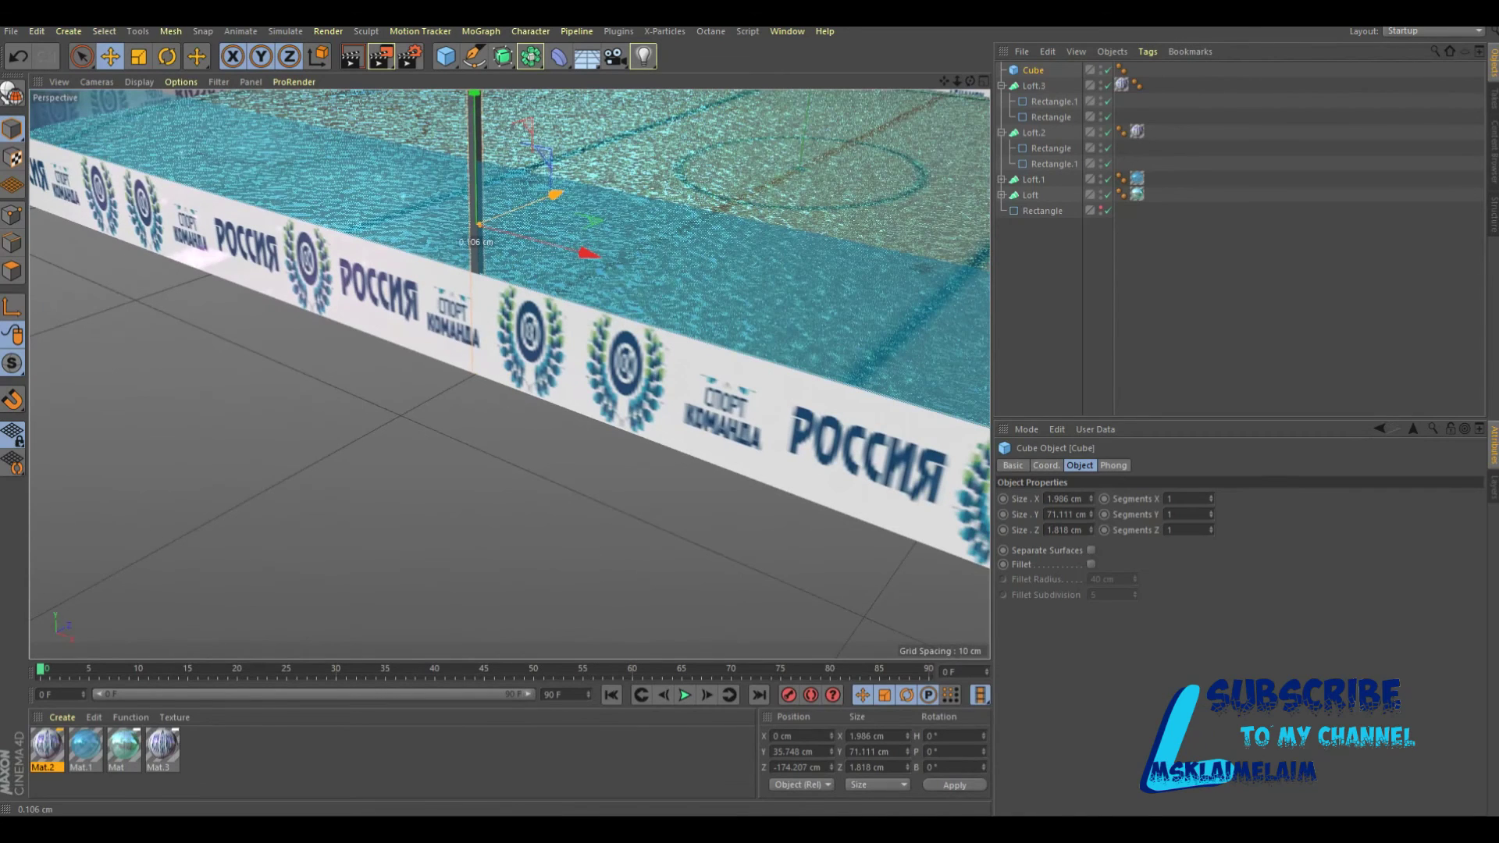
left_click_drag(554, 195, 556, 196)
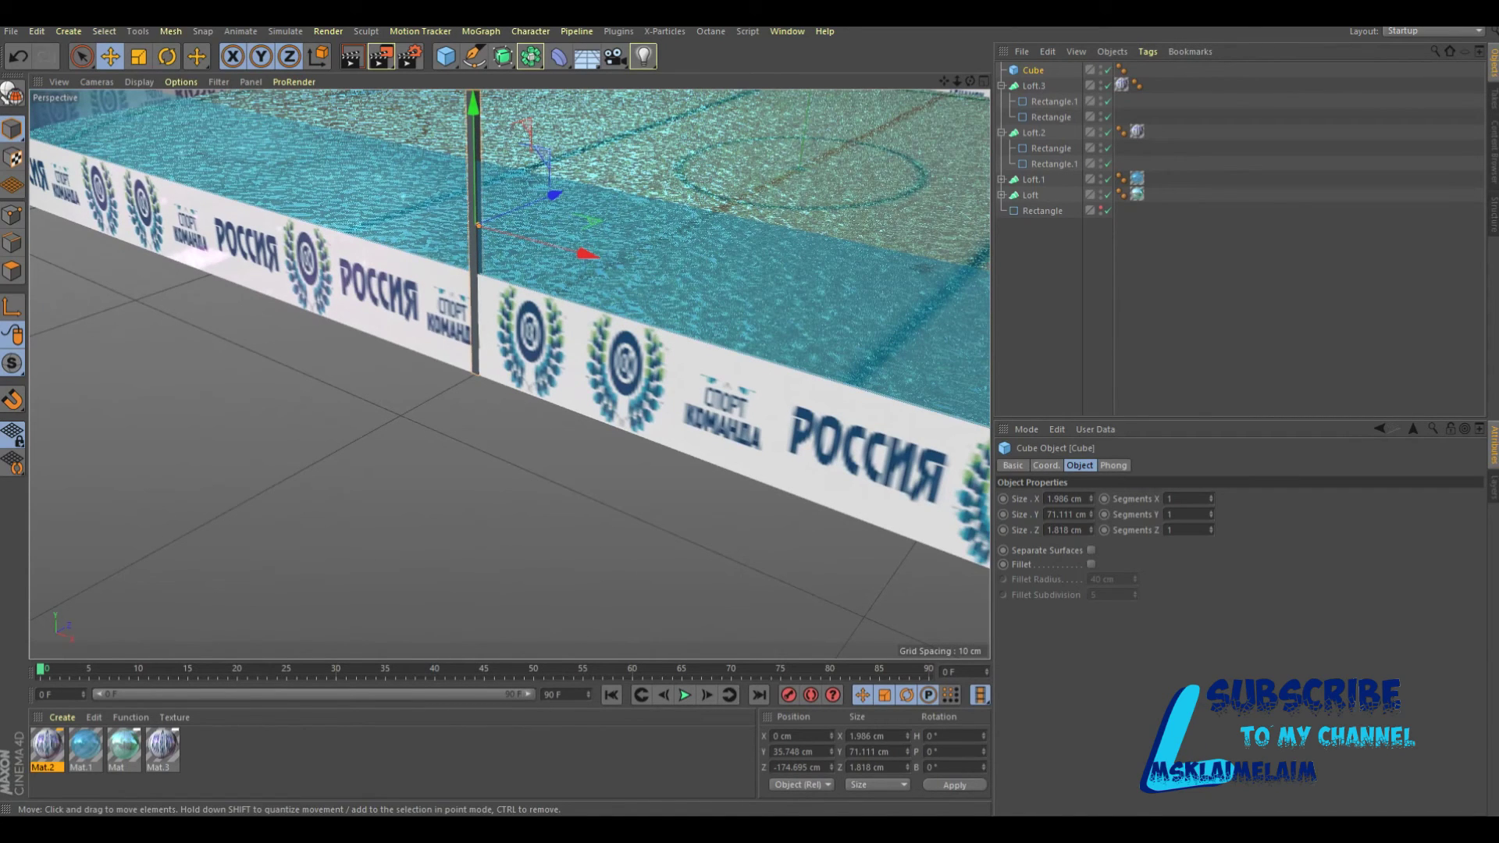
left_click_drag(970, 82, 937, 86)
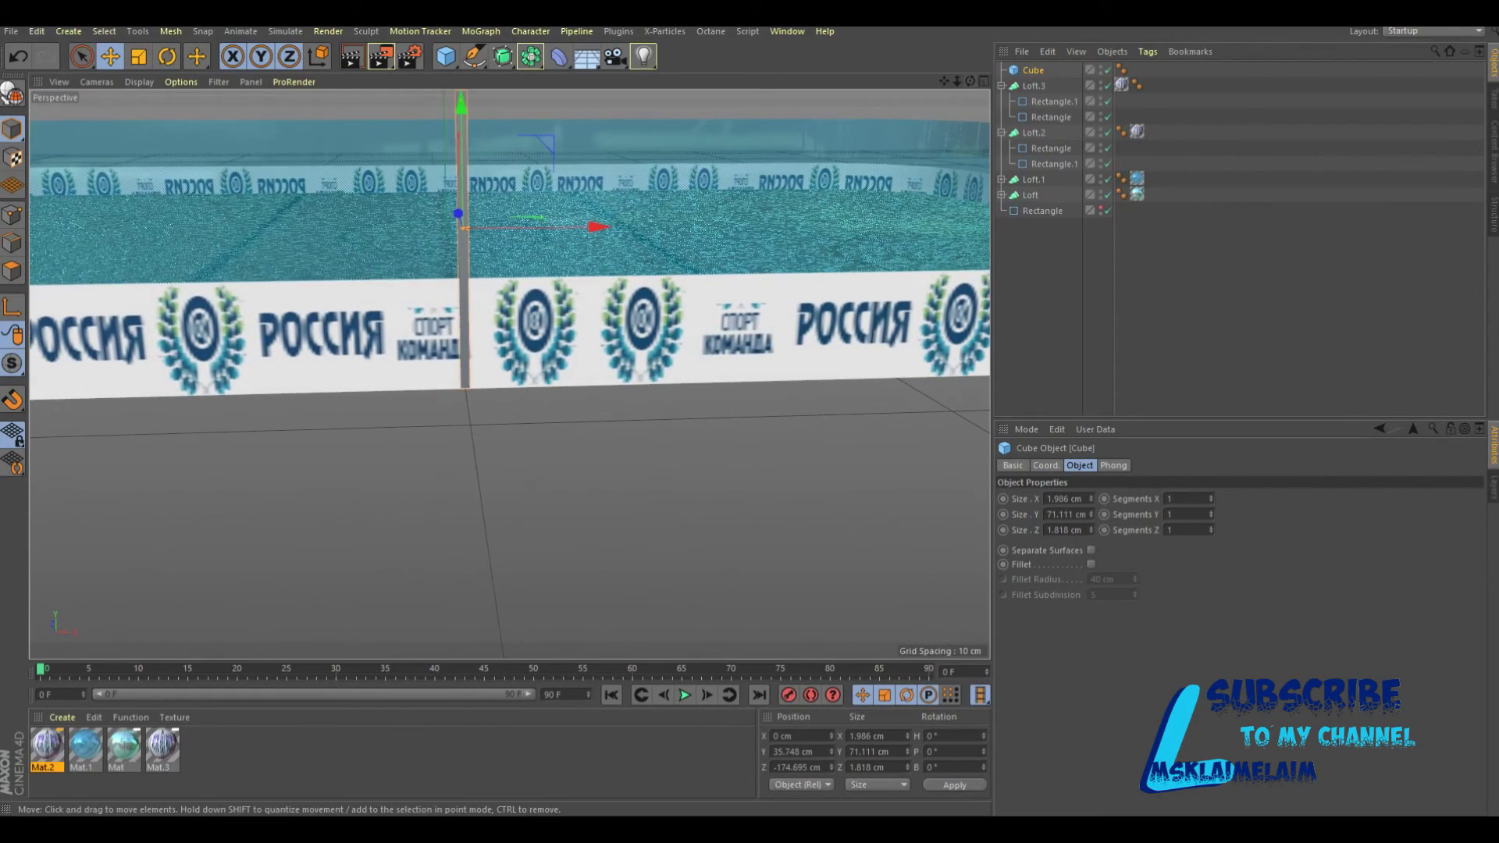
left_click_drag(944, 81, 873, 212)
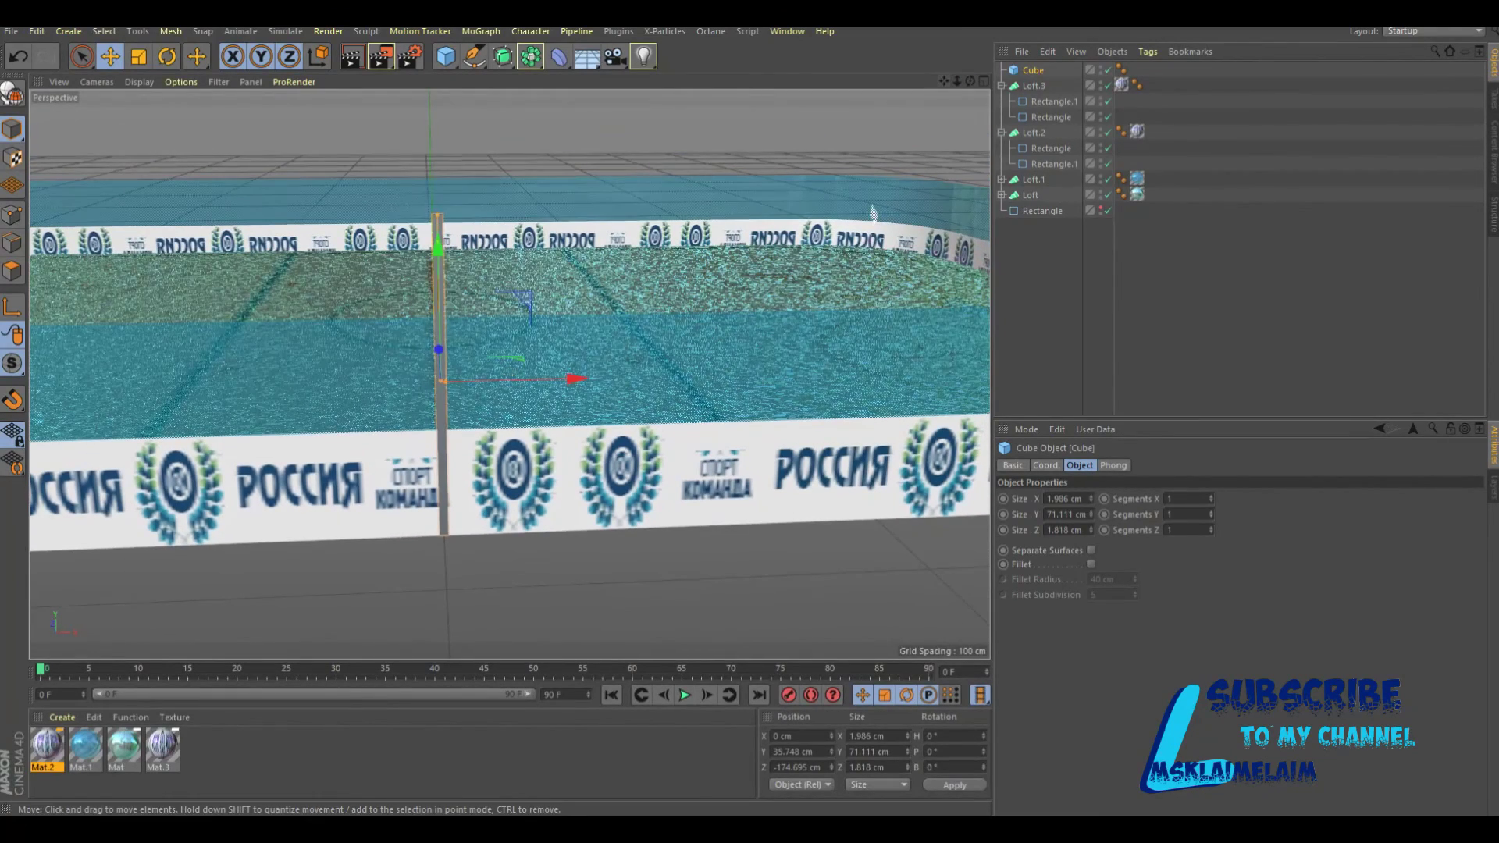
Adjust the post to about 51 cm tall and settle it at ground level.
left_click_drag(438, 216, 439, 277)
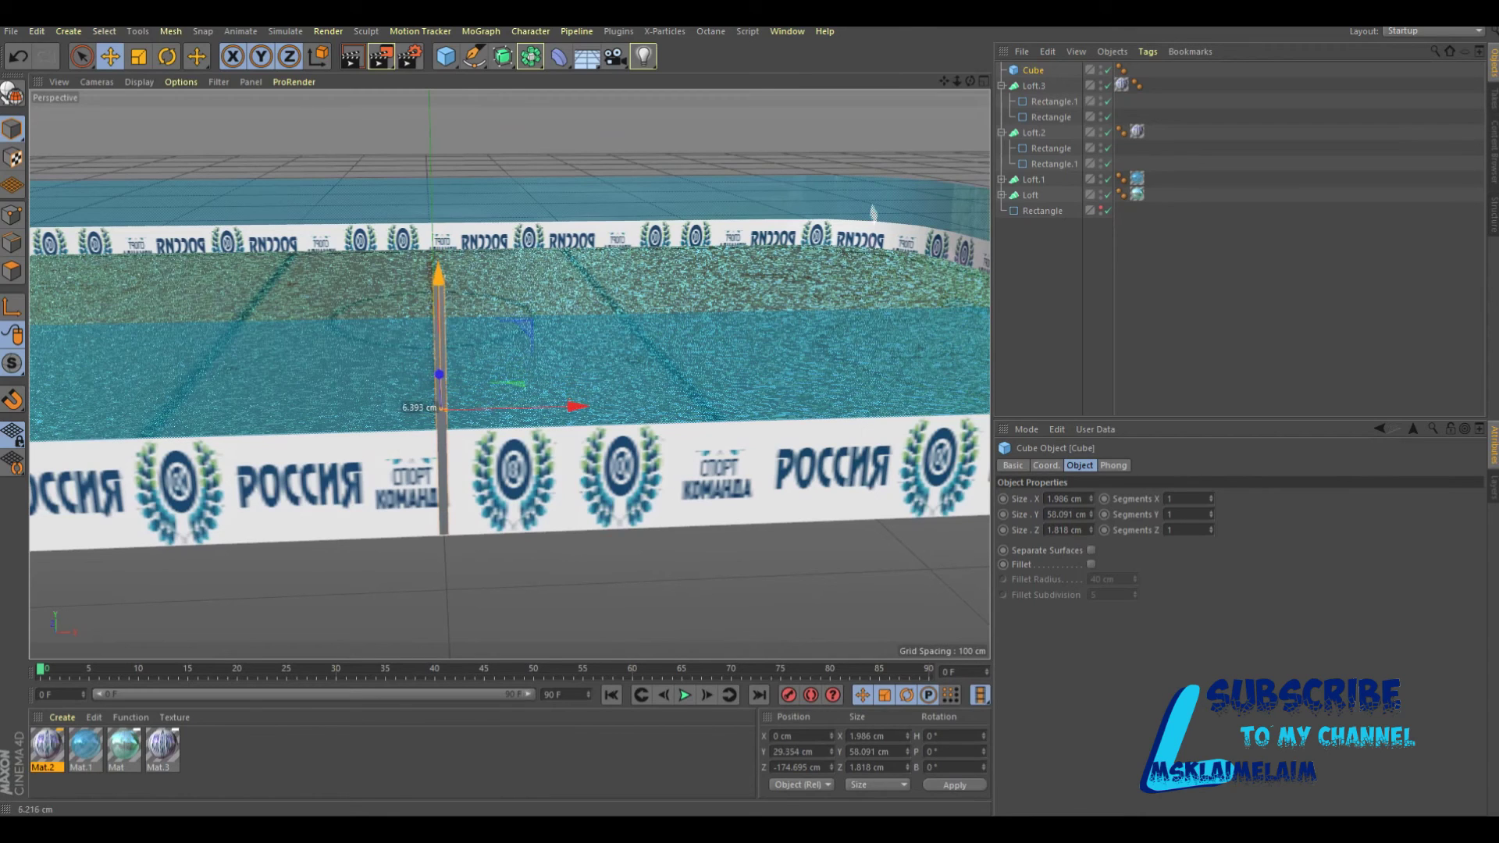
left_click_drag(439, 277, 439, 277)
left_click_drag(1092, 515, 1091, 531)
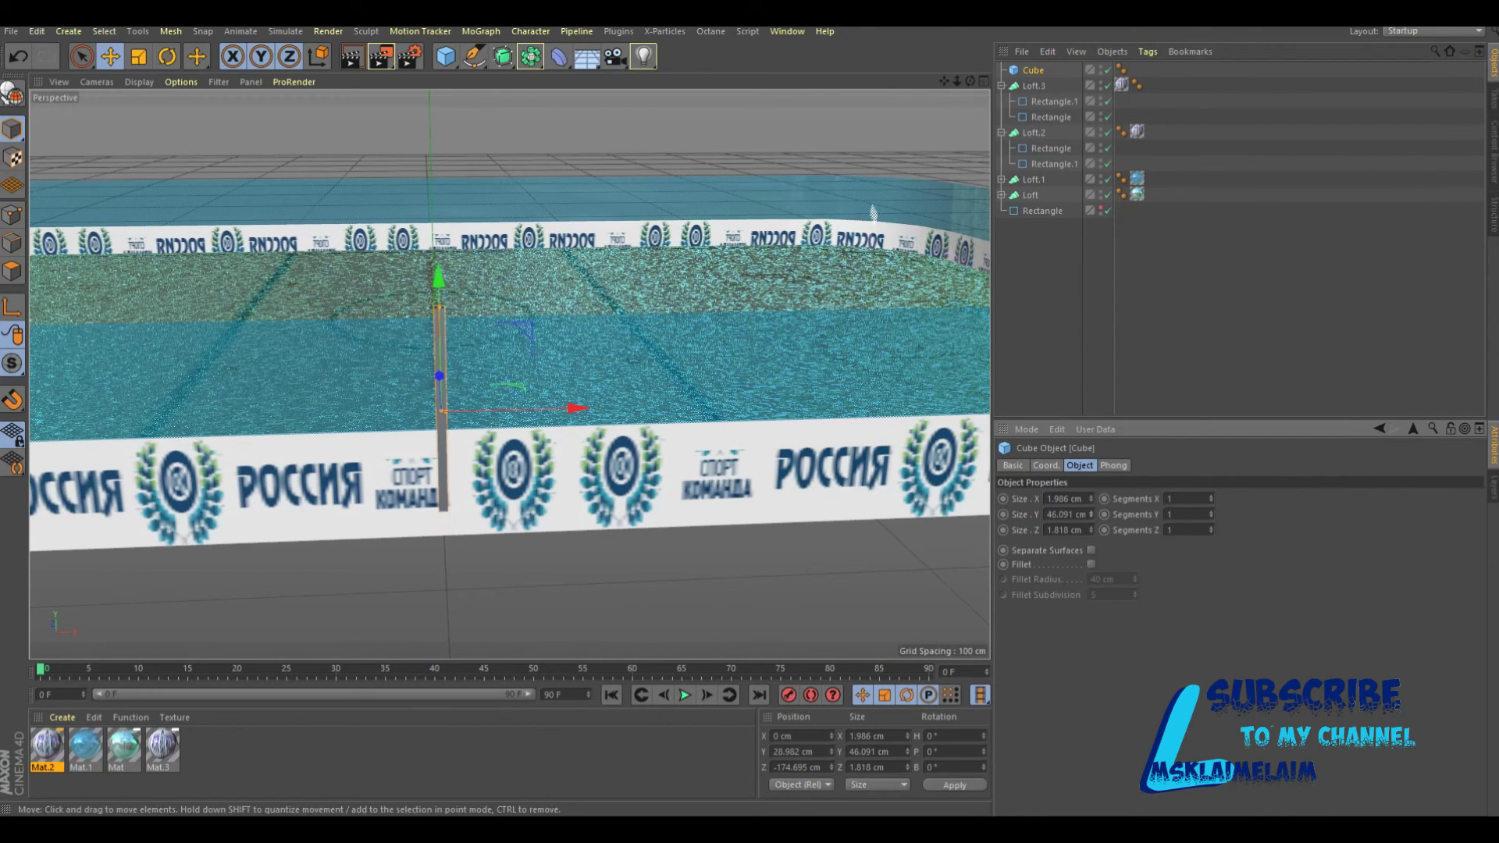
left_click_drag(439, 279, 439, 307)
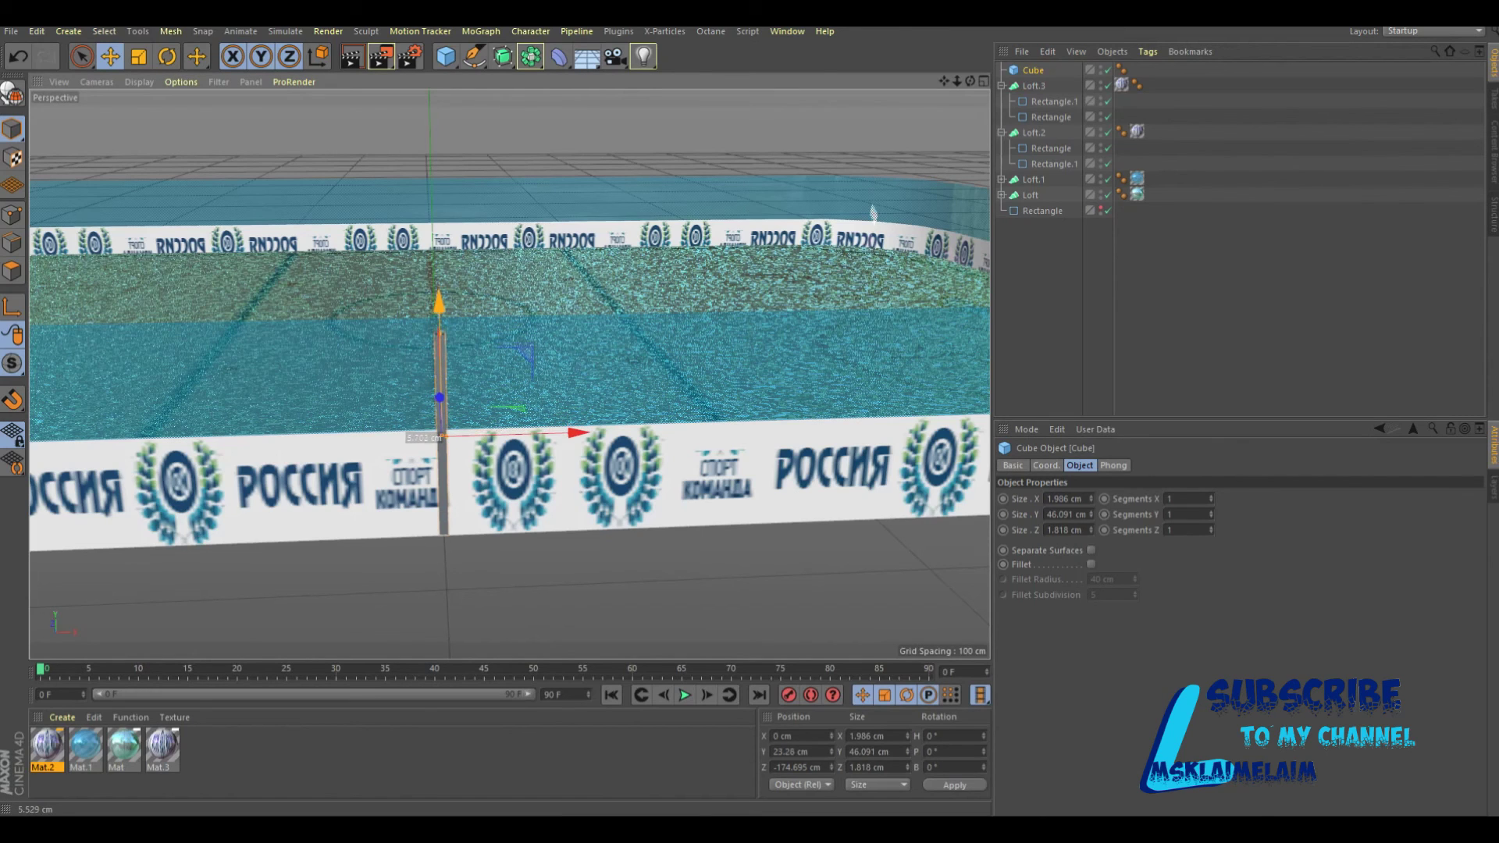
left_click_drag(439, 306, 439, 304)
left_click(1092, 512)
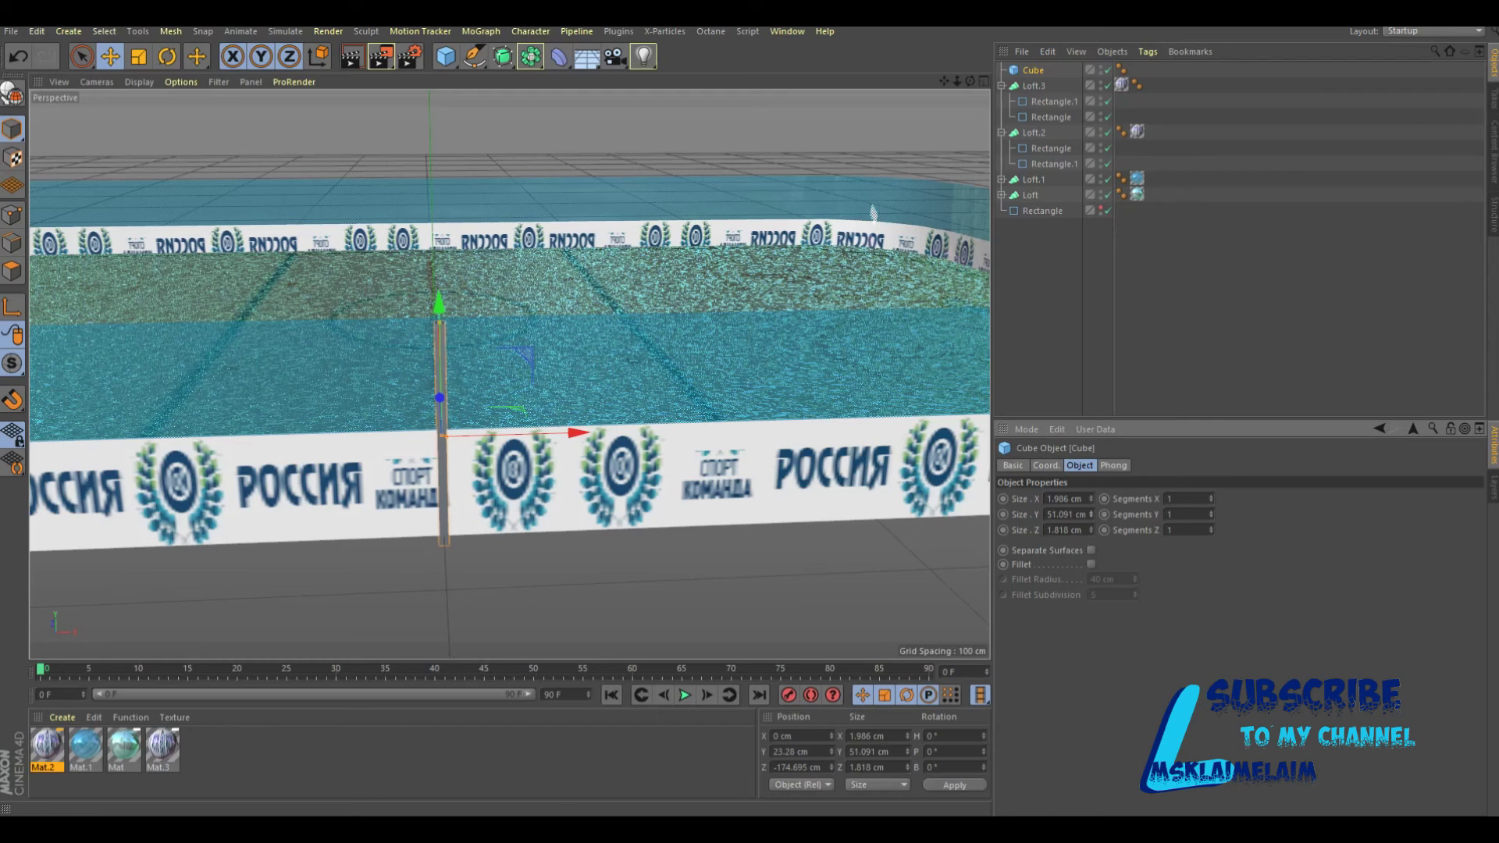
left_click_drag(439, 303, 439, 294)
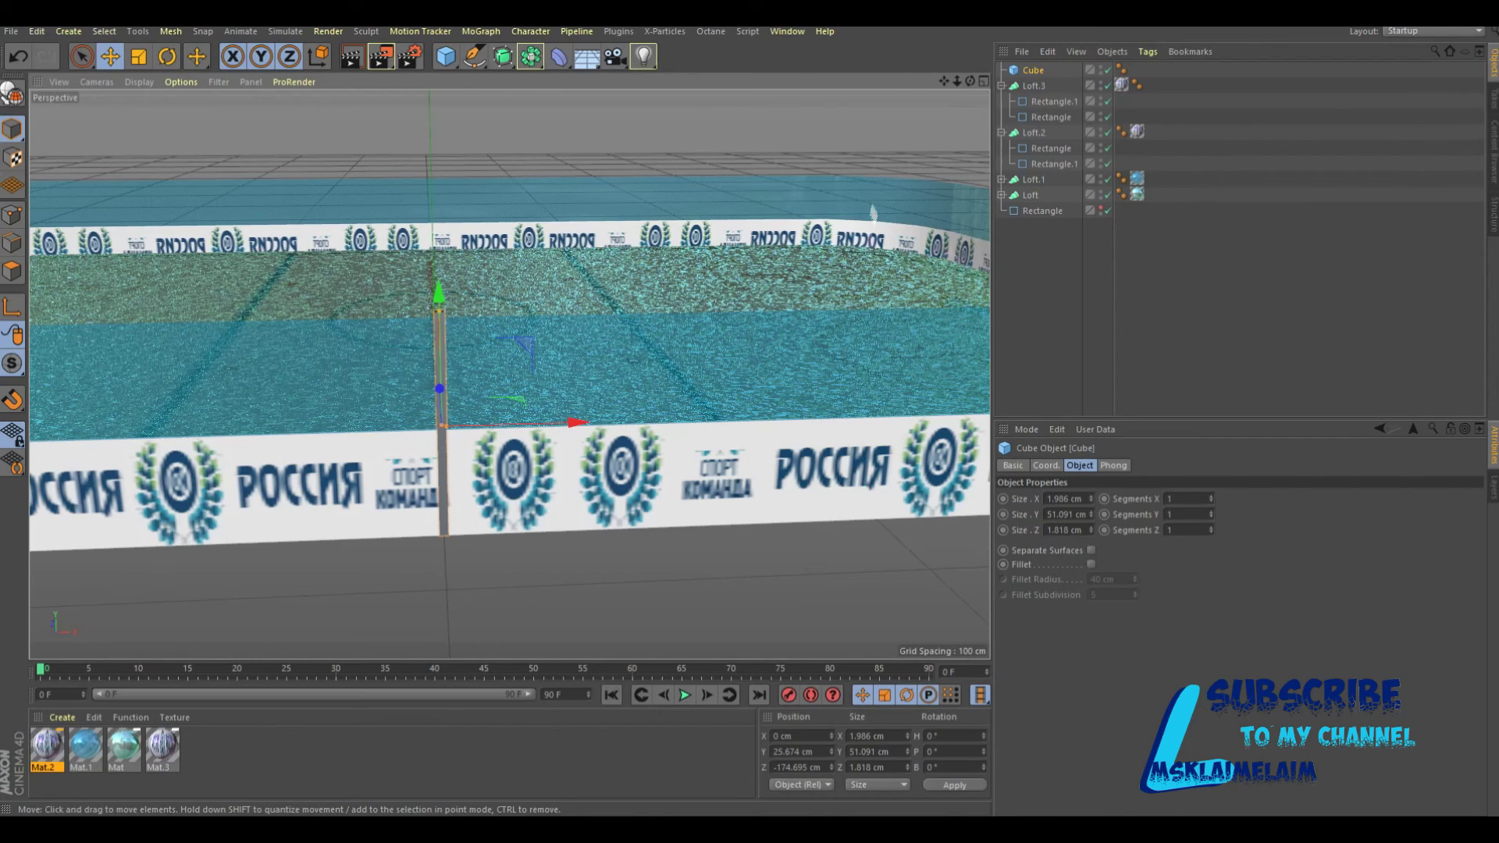
left_click(983, 81)
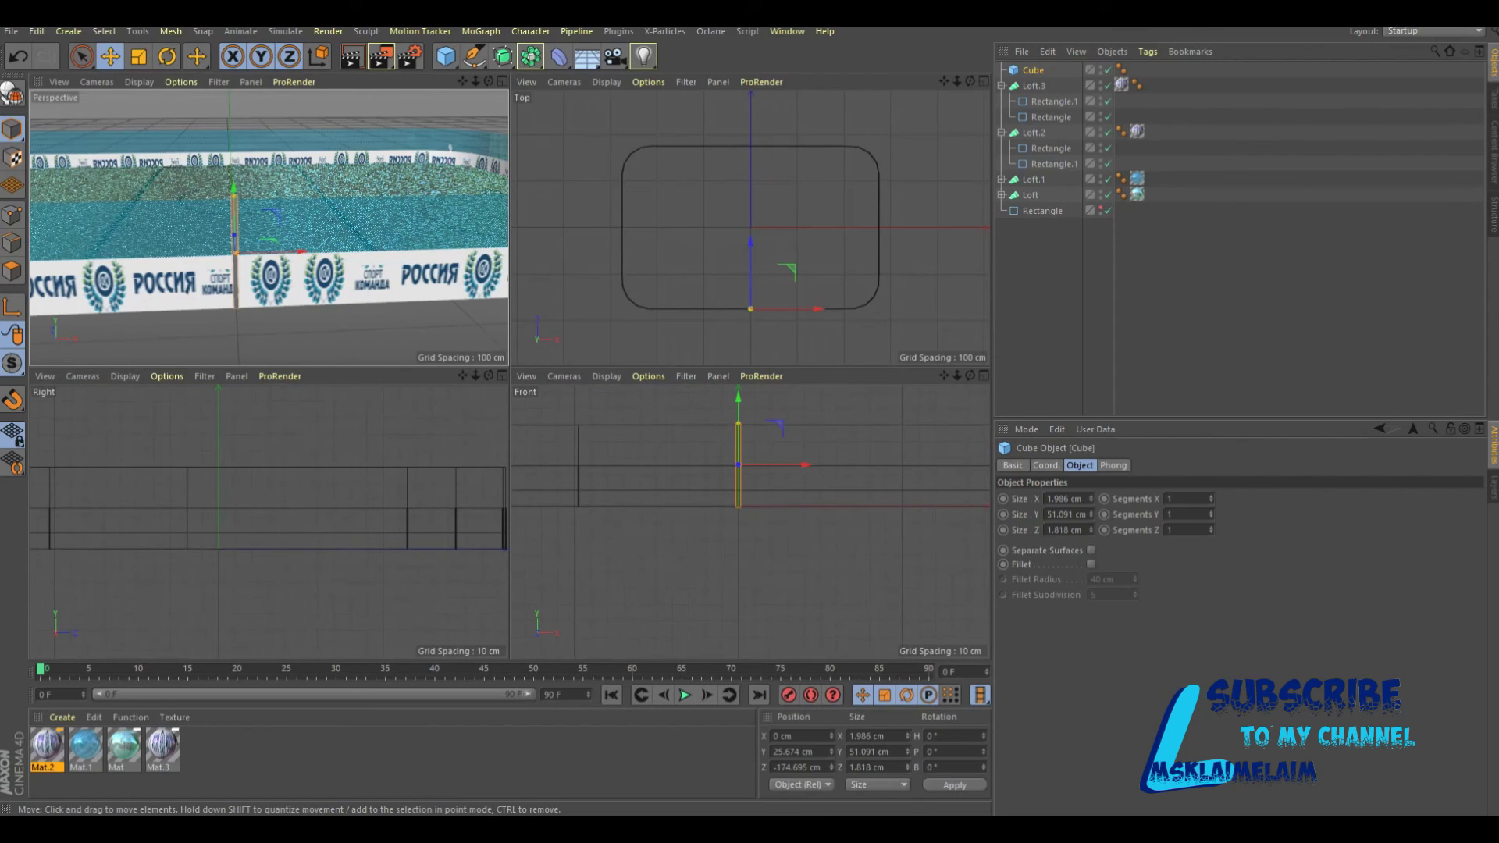
Make the Cube post editable, move its axis down to its base, and maximise the perspective view.
left_click(983, 375)
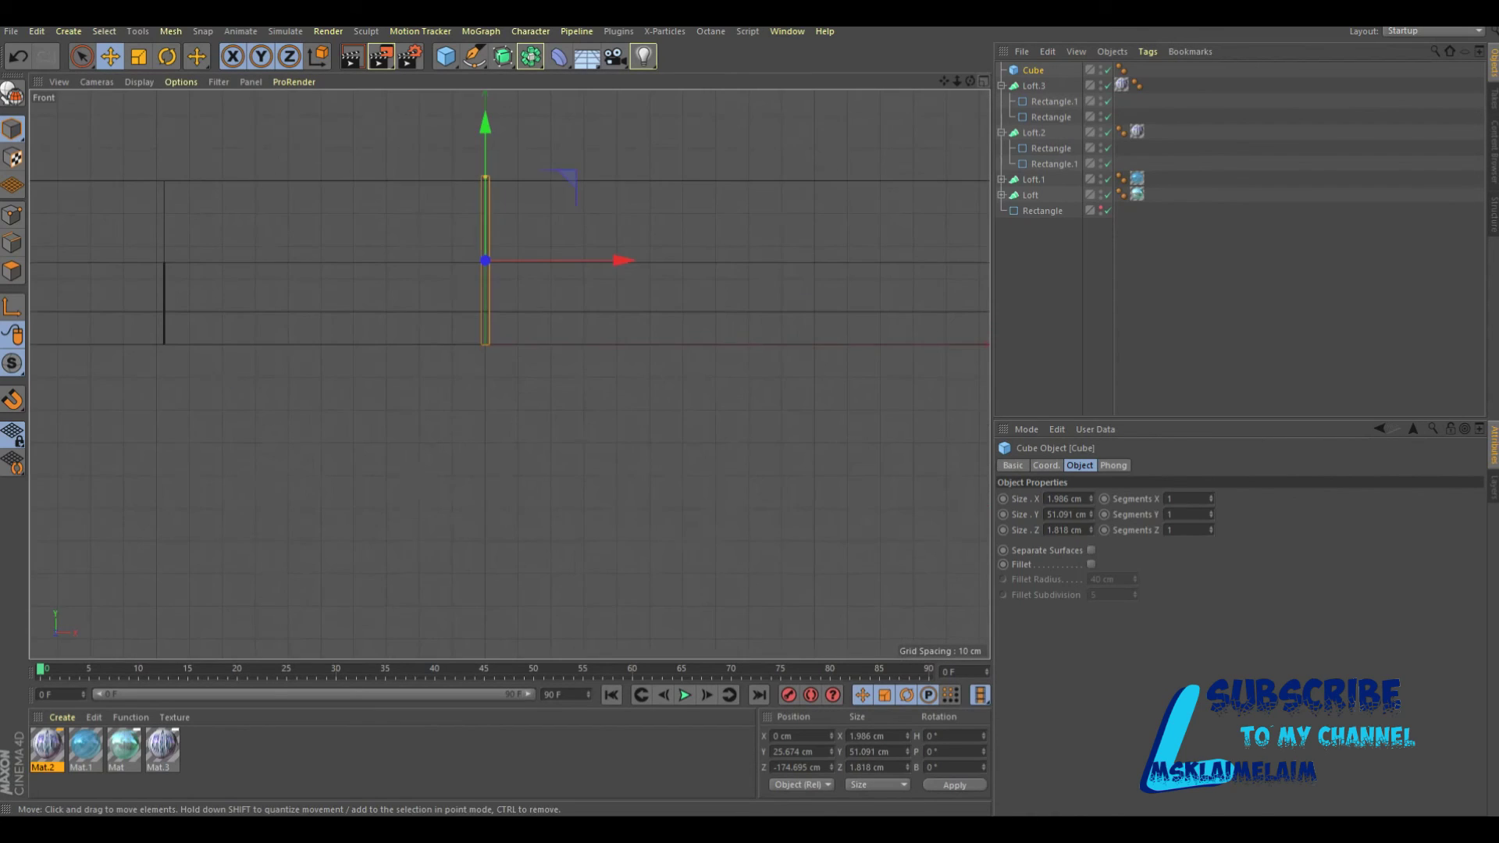
scroll(438, 240, "up", 3)
scroll(439, 240, "up", 1)
scroll(439, 242, "up", 1)
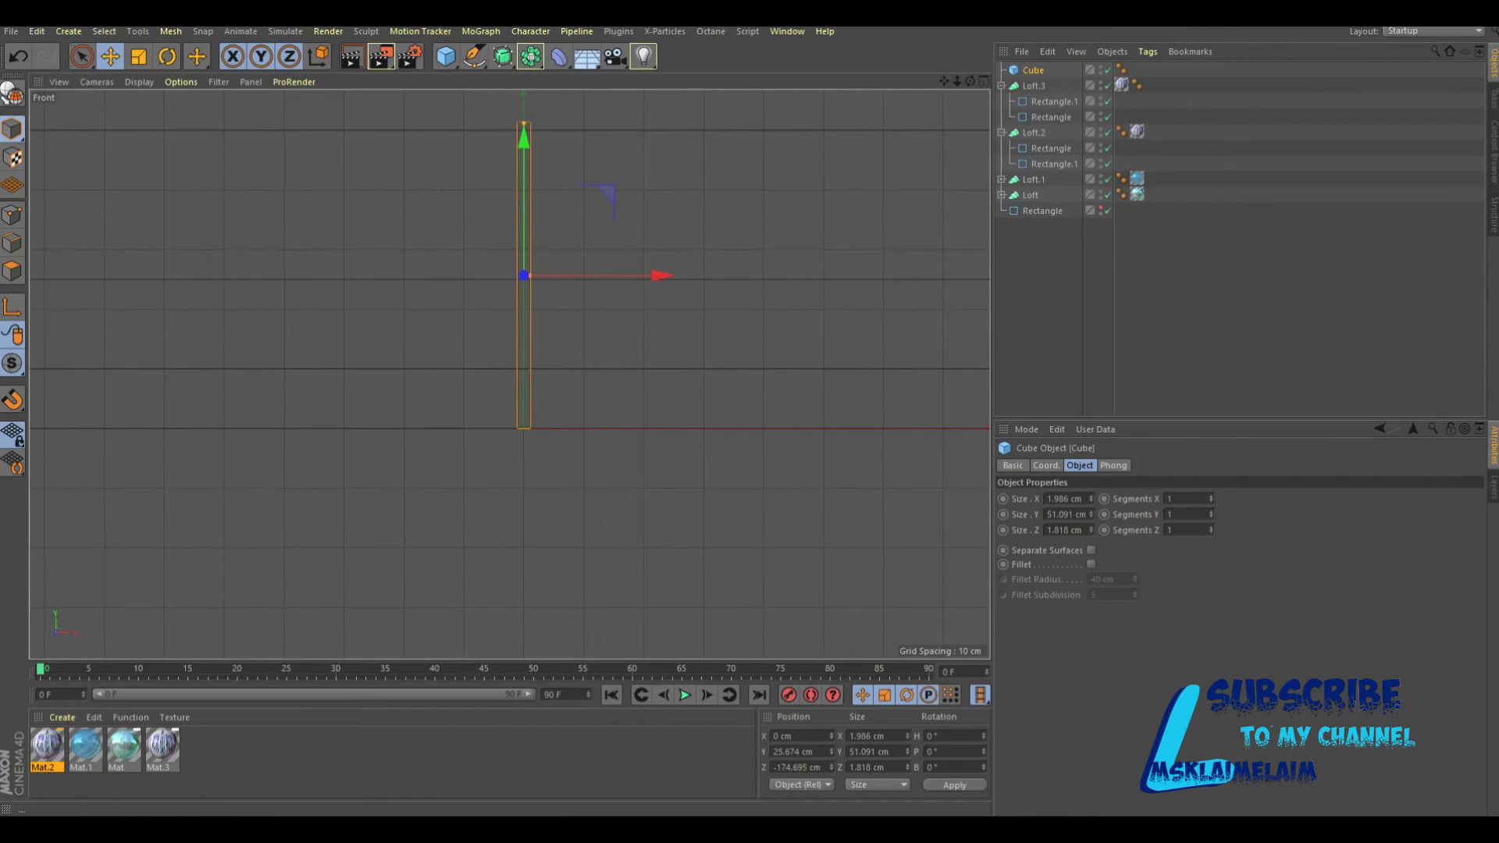
left_click(11, 94)
left_click(11, 307)
left_click_drag(524, 139, 523, 292)
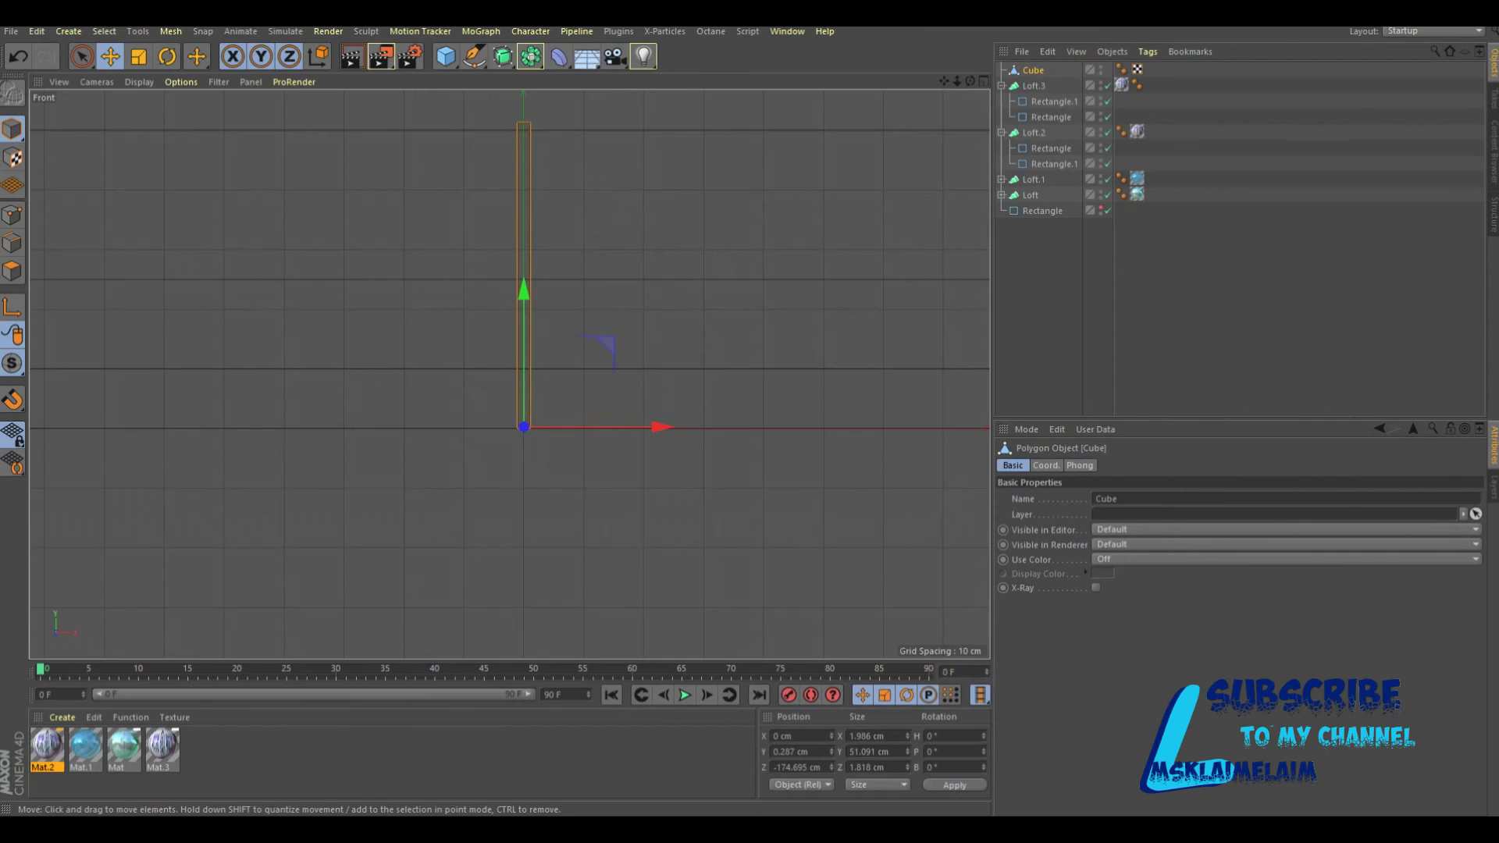
left_click(983, 81)
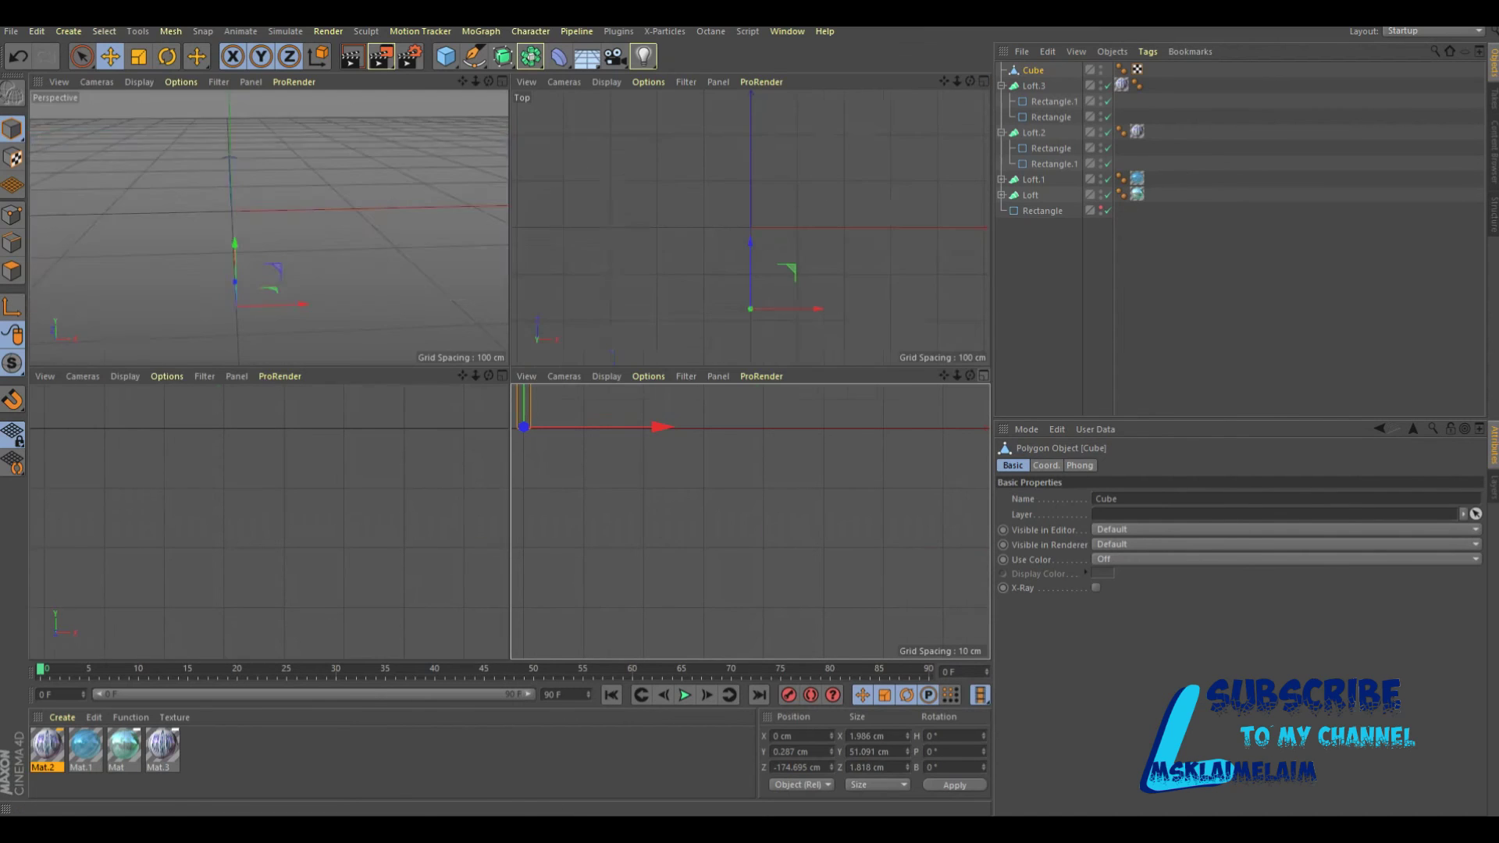
left_click(502, 82)
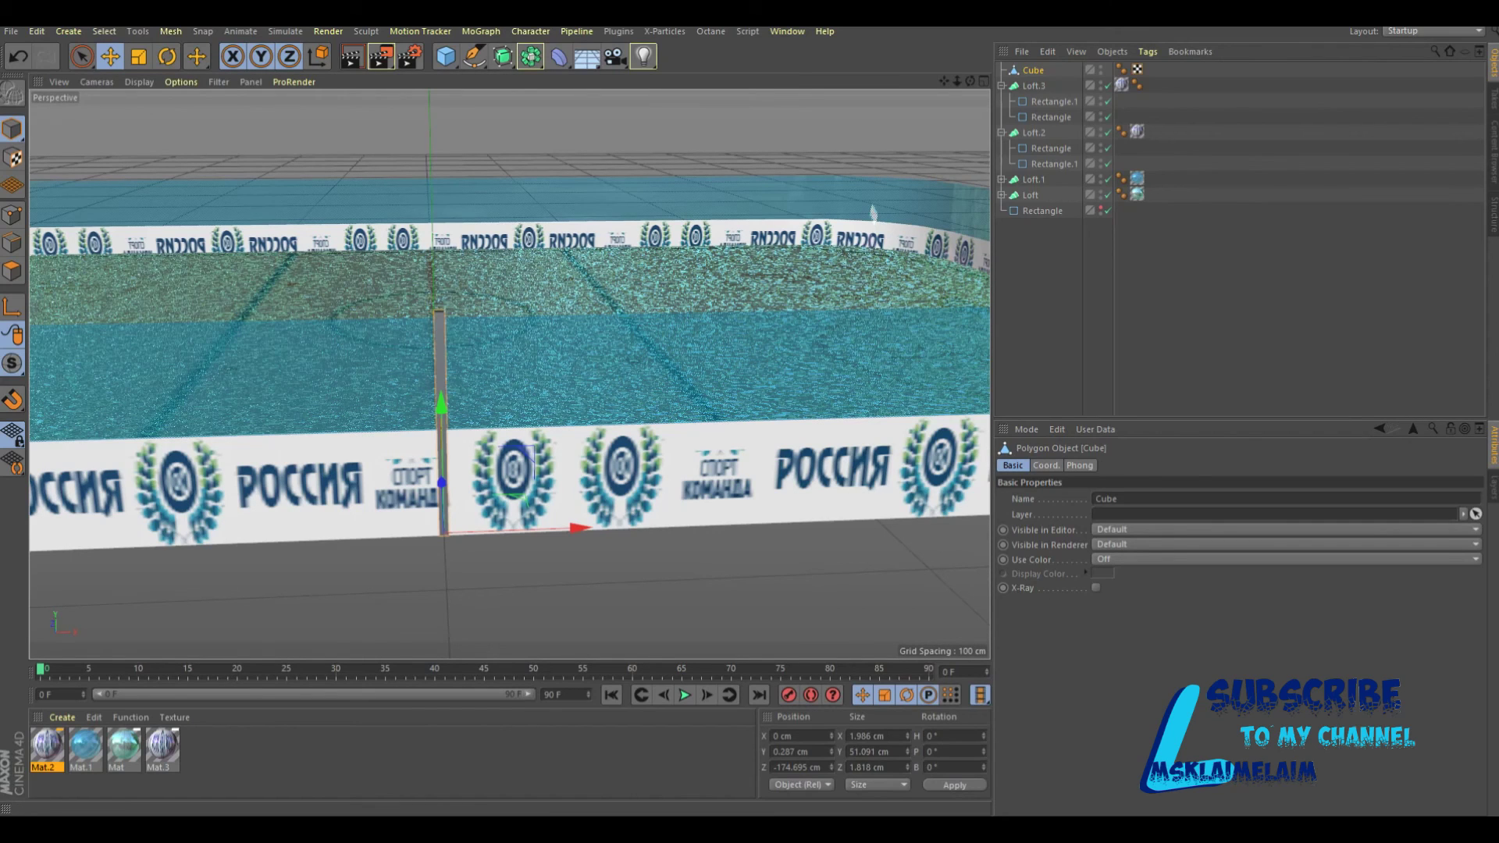
Create a new material, Mat.4, and set its colour to blue.
left_click(61, 717)
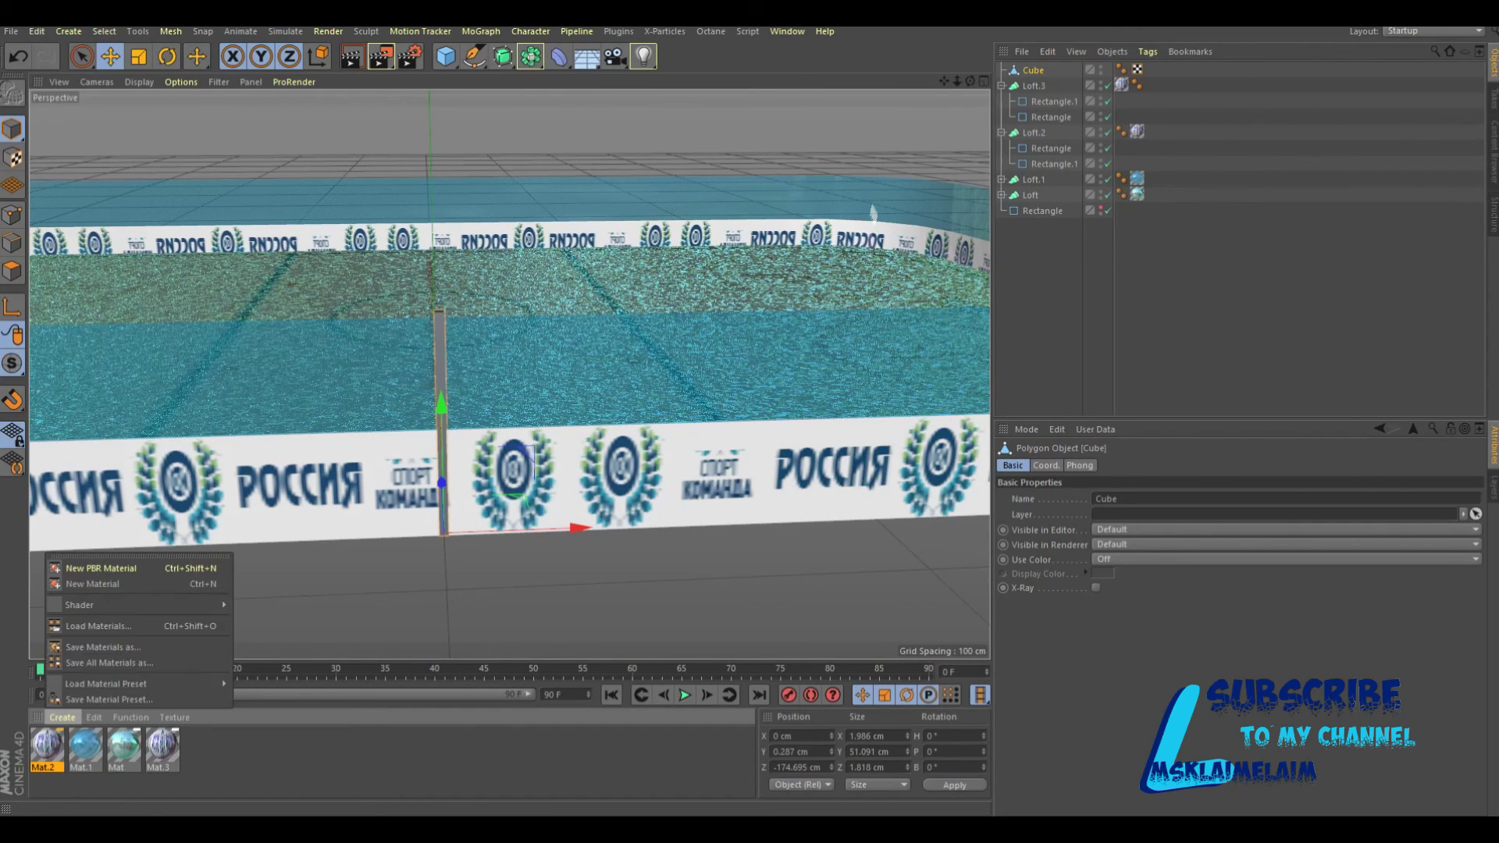
left_click(93, 583)
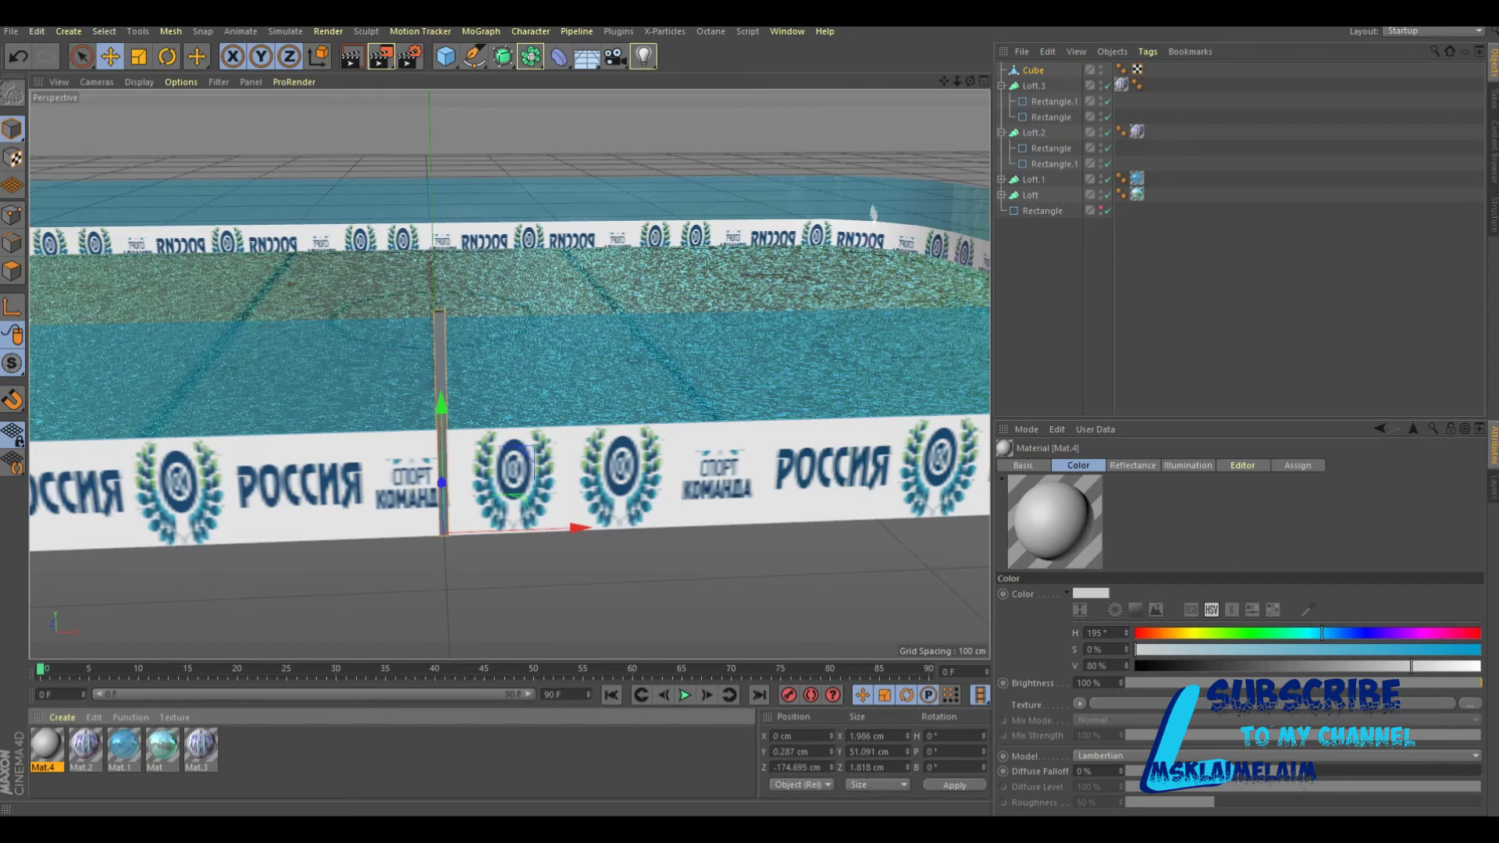
double_click(46, 746)
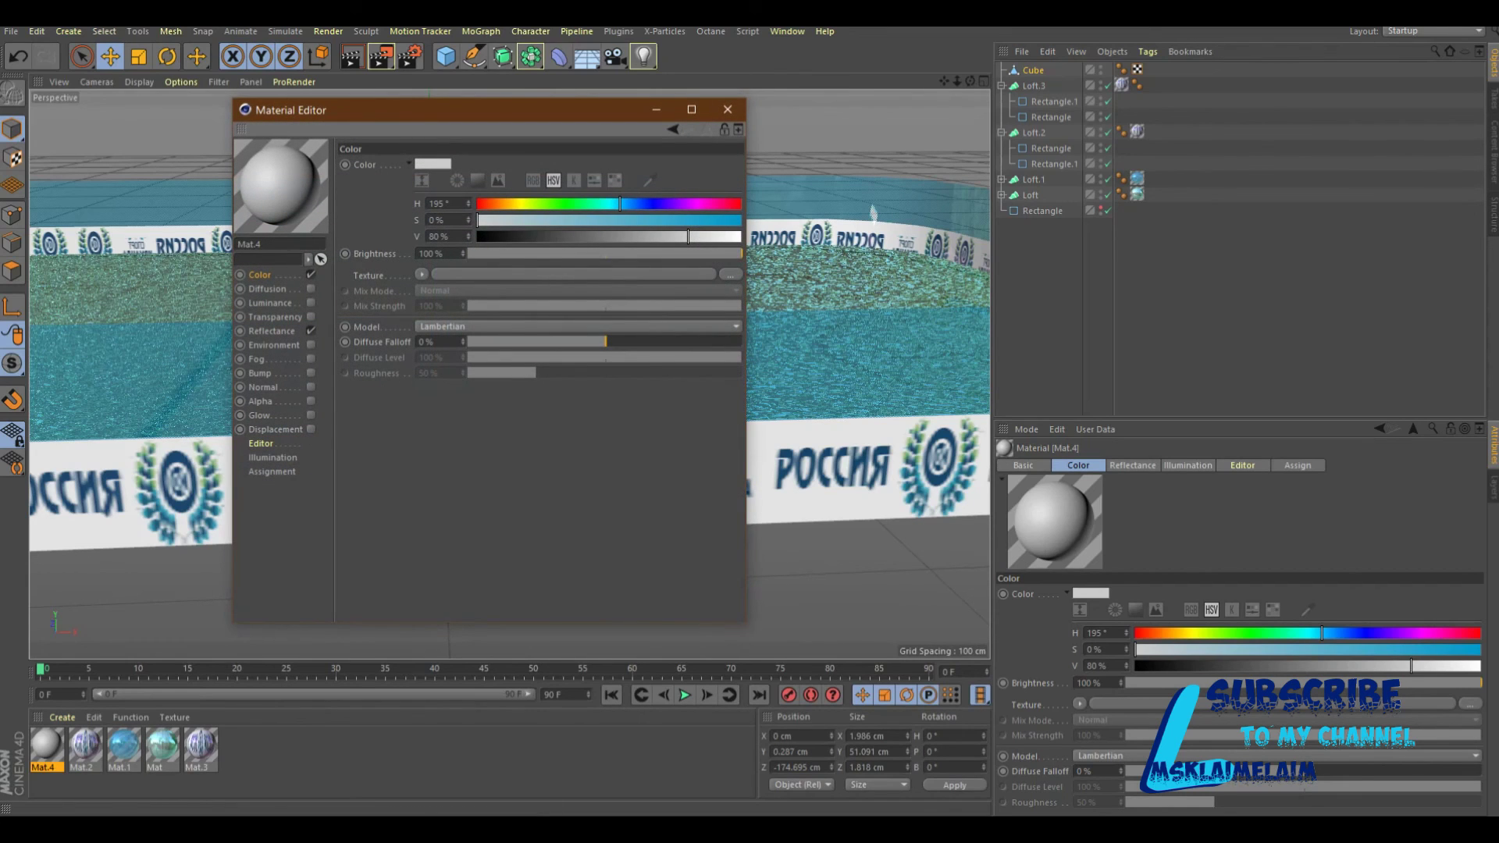
left_click_drag(620, 204, 650, 204)
mouse_move(478, 220)
left_mouse_down()
mouse_move(695, 220)
mouse_move(606, 236)
left_mouse_up()
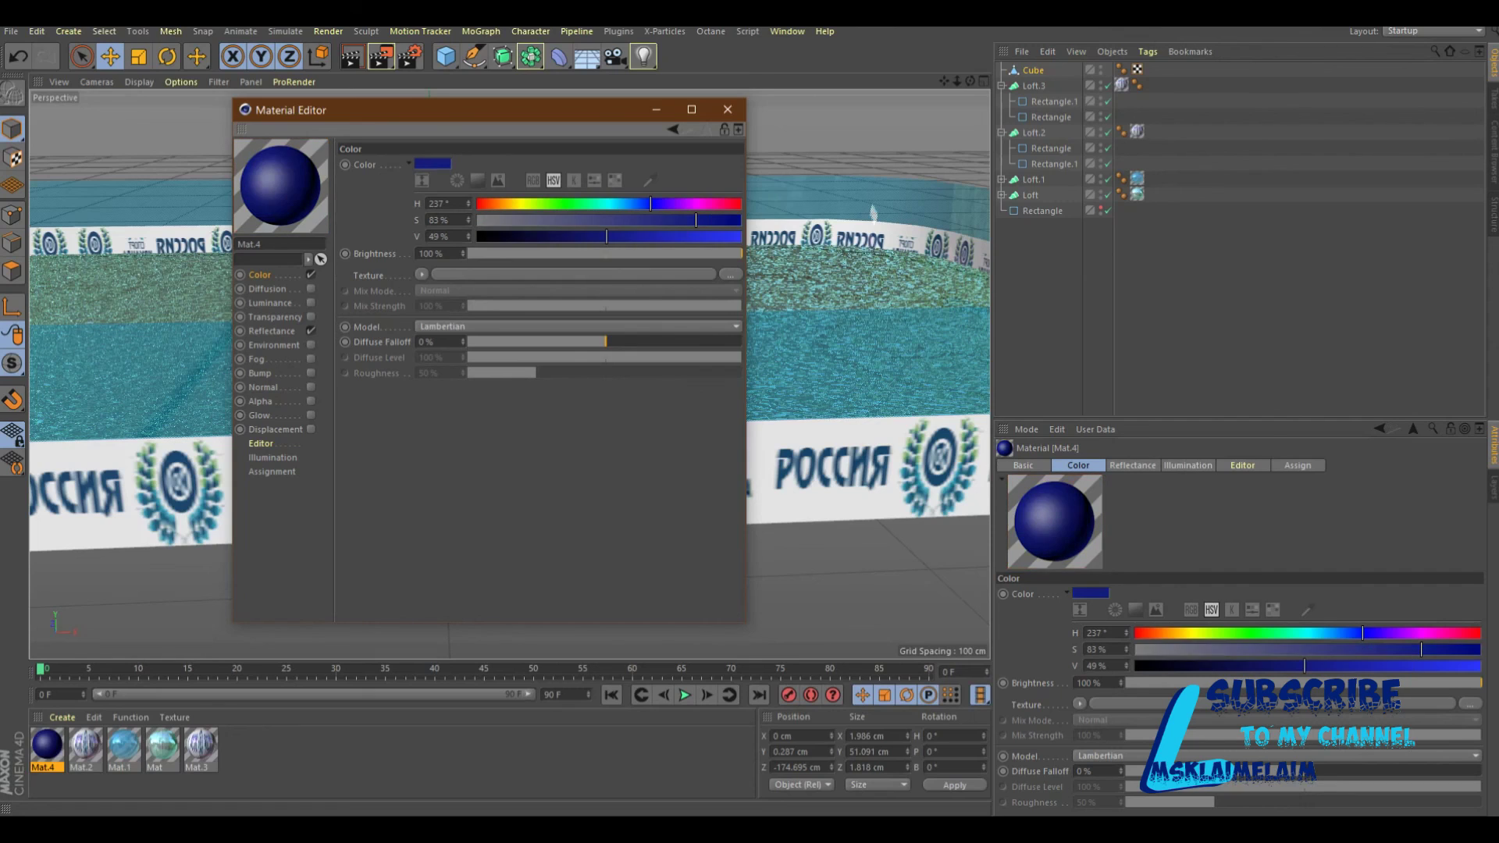
Replace Mat.4's default specular with a Beckmann reflection layer at lowered brightness.
left_click(272, 332)
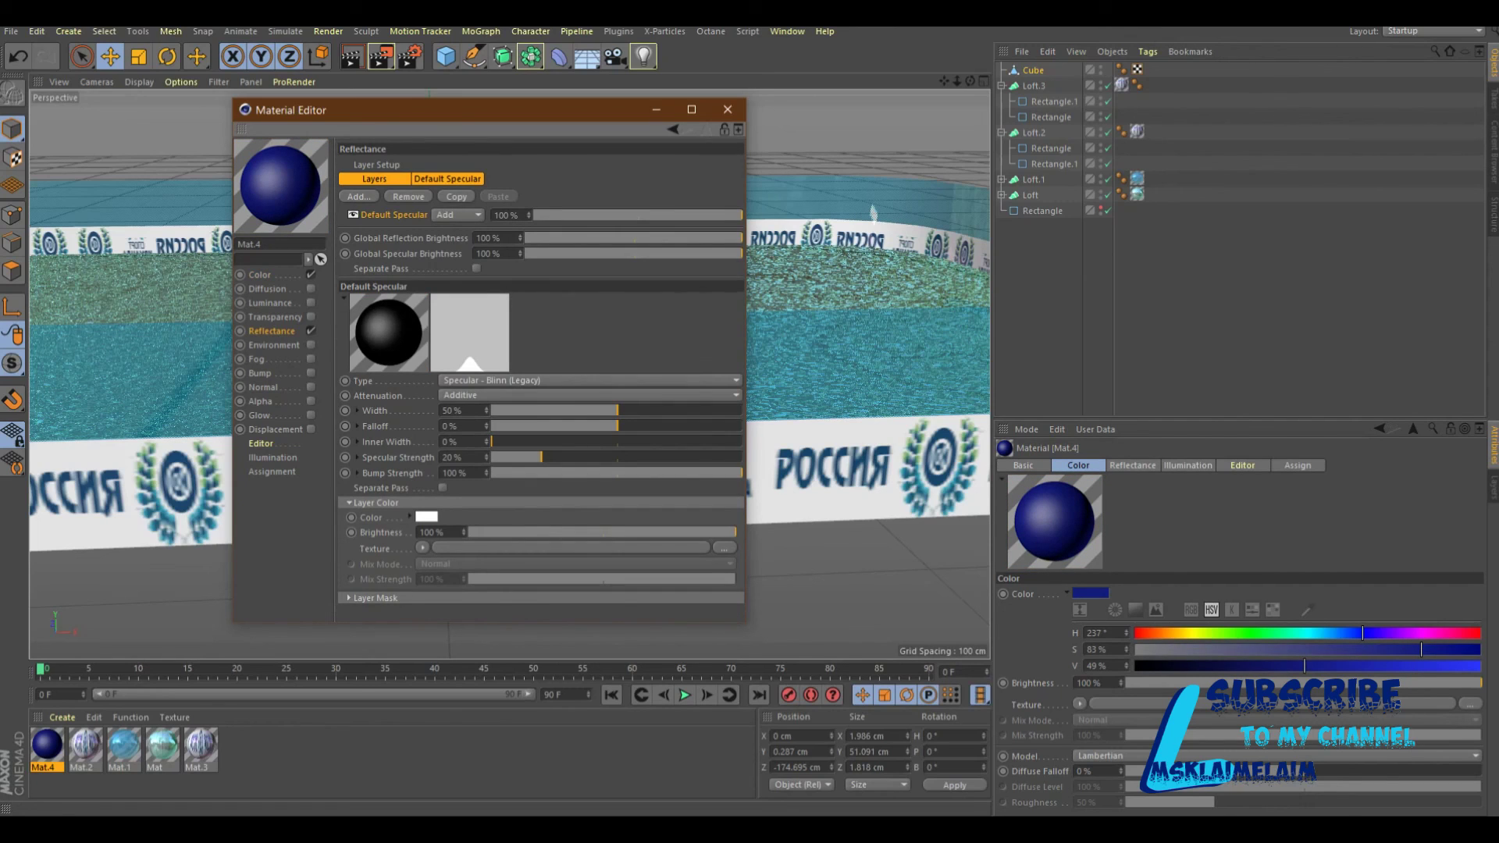
key("Delete")
left_click(359, 196)
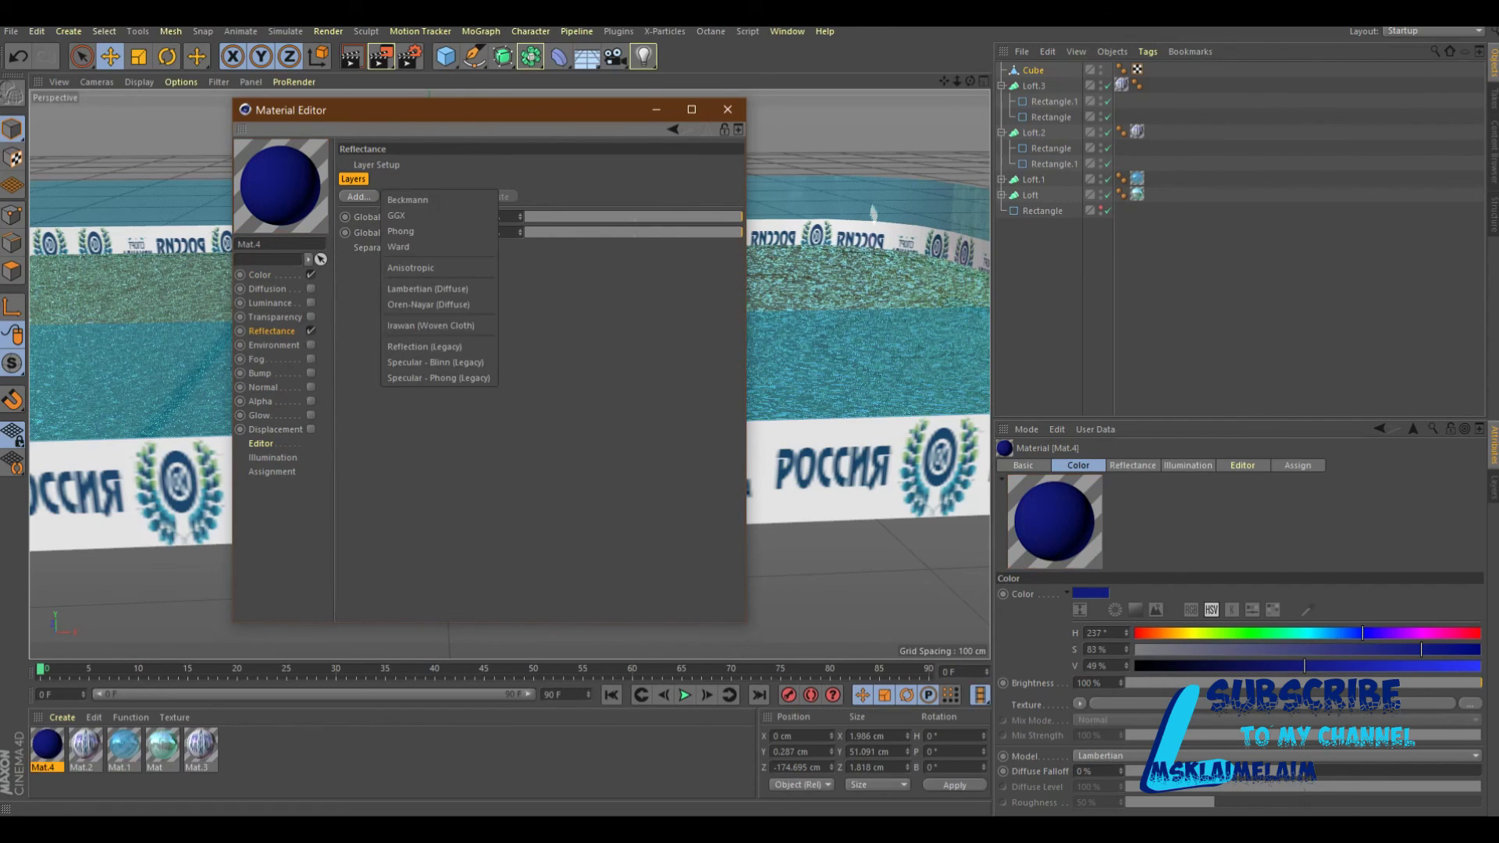
left_click(413, 201)
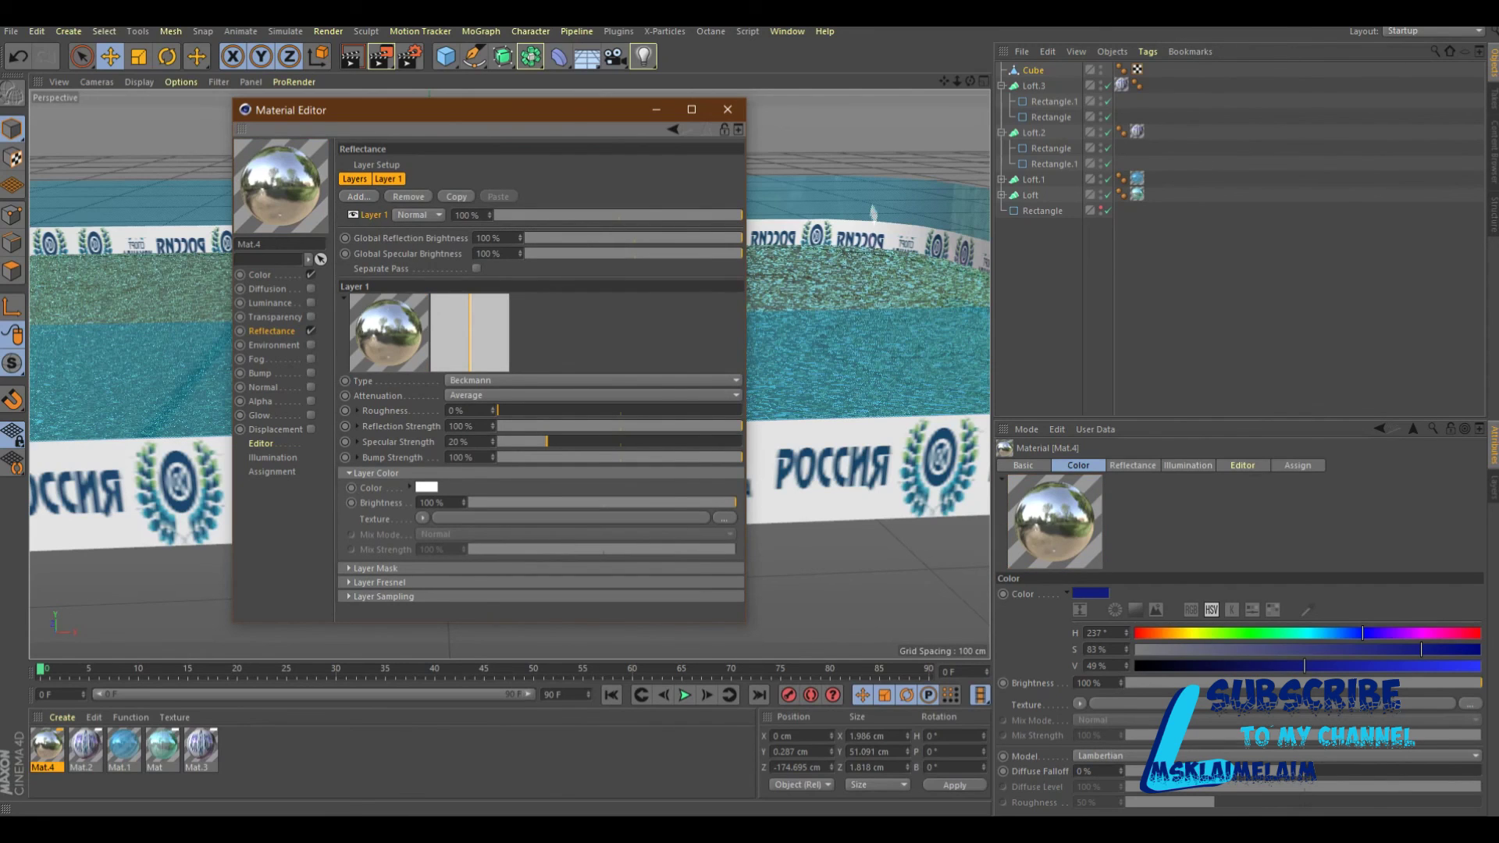
mouse_move(734, 502)
left_mouse_down()
mouse_move(606, 502)
mouse_move(648, 502)
left_mouse_up()
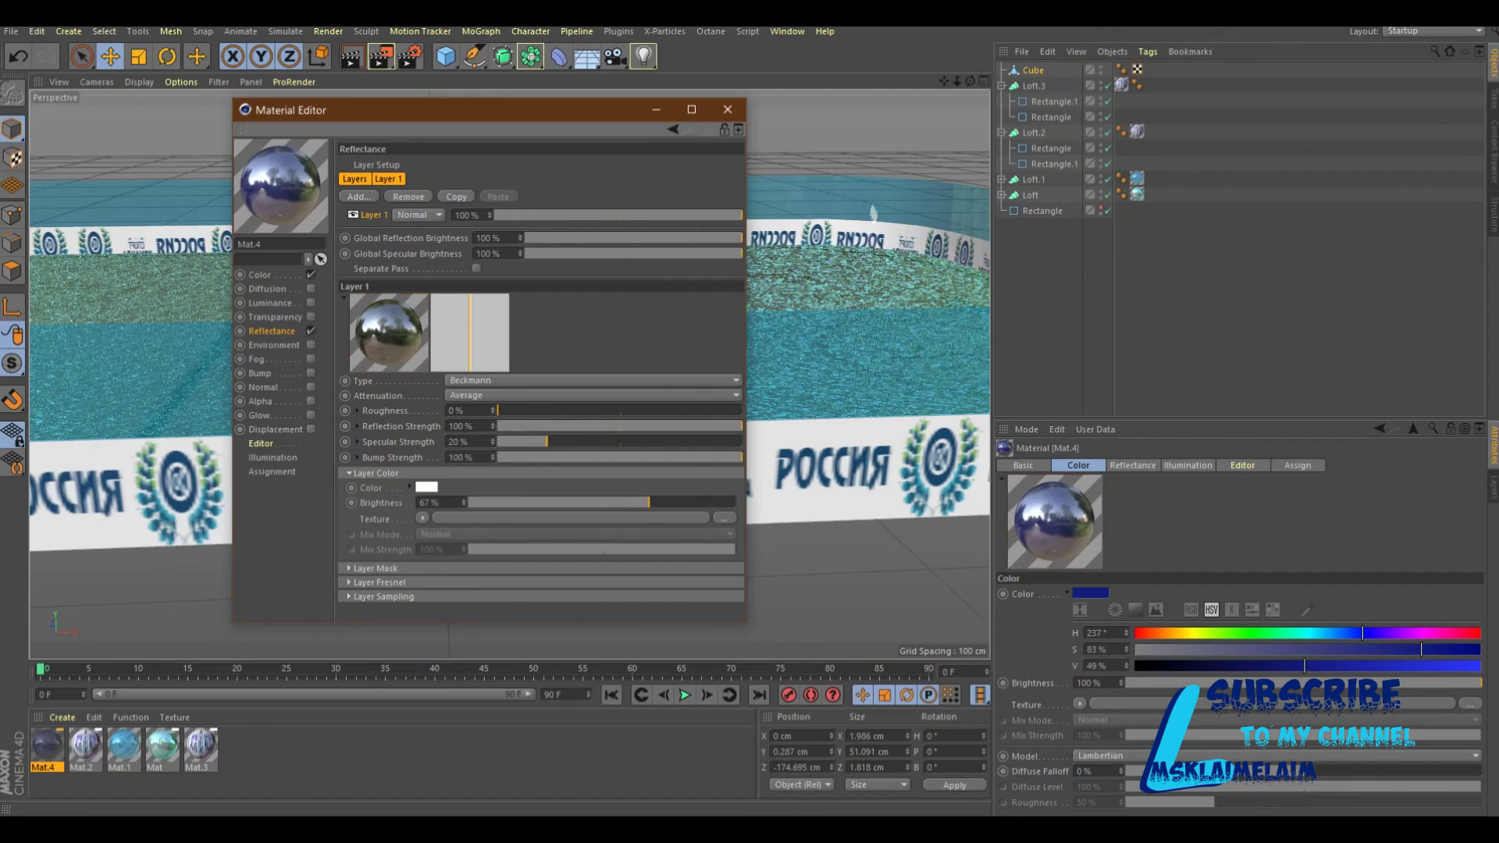
Tint the reflection blue (hue 221°), set global reflection brightness to 53%, and apply Mat.4 to Cube.
left_click(427, 487)
type("221")
key("Return")
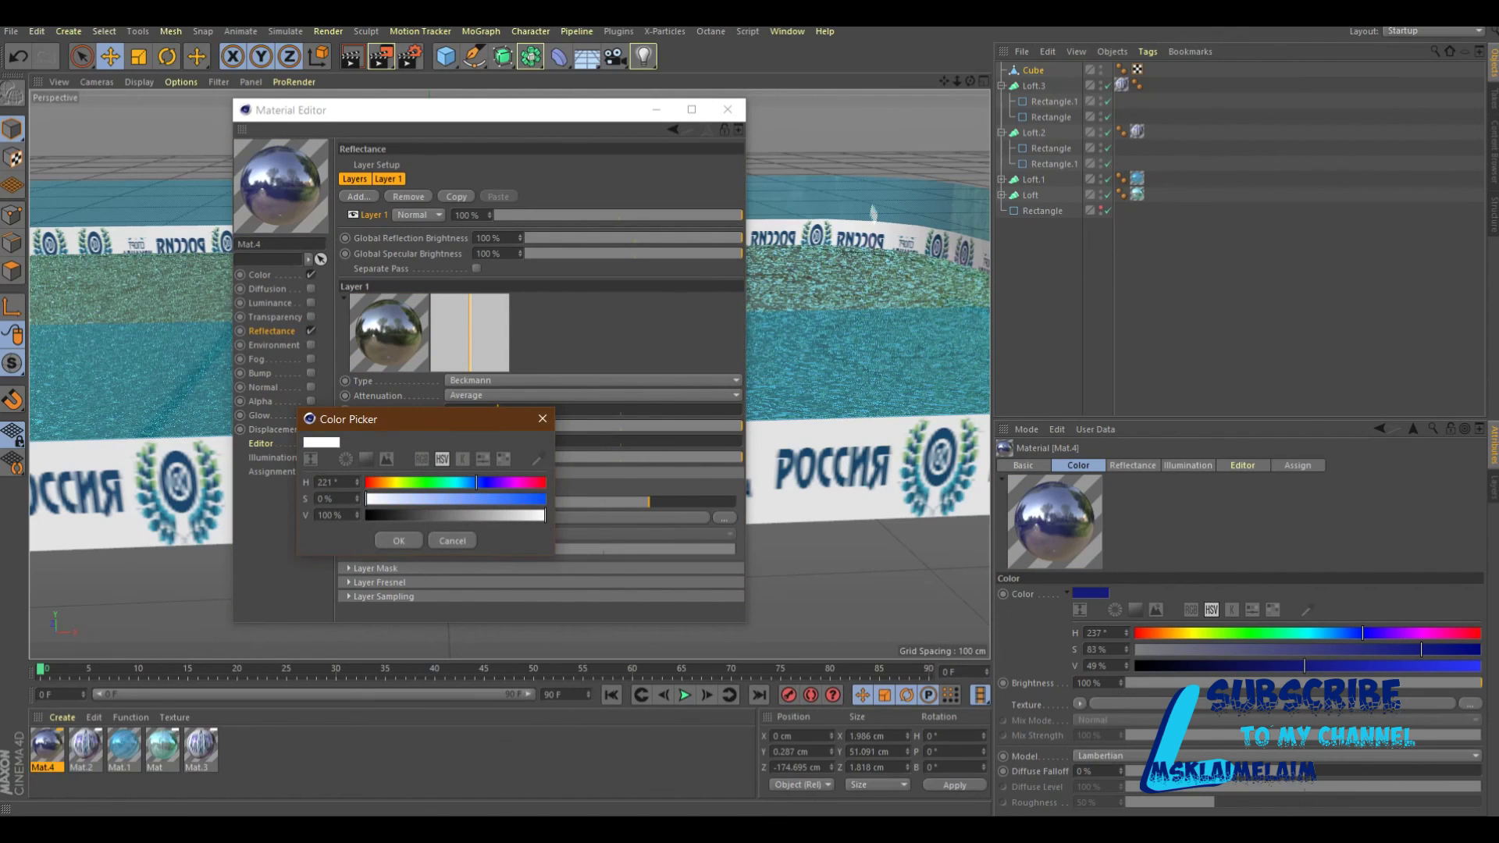
left_click(504, 499)
key("Return")
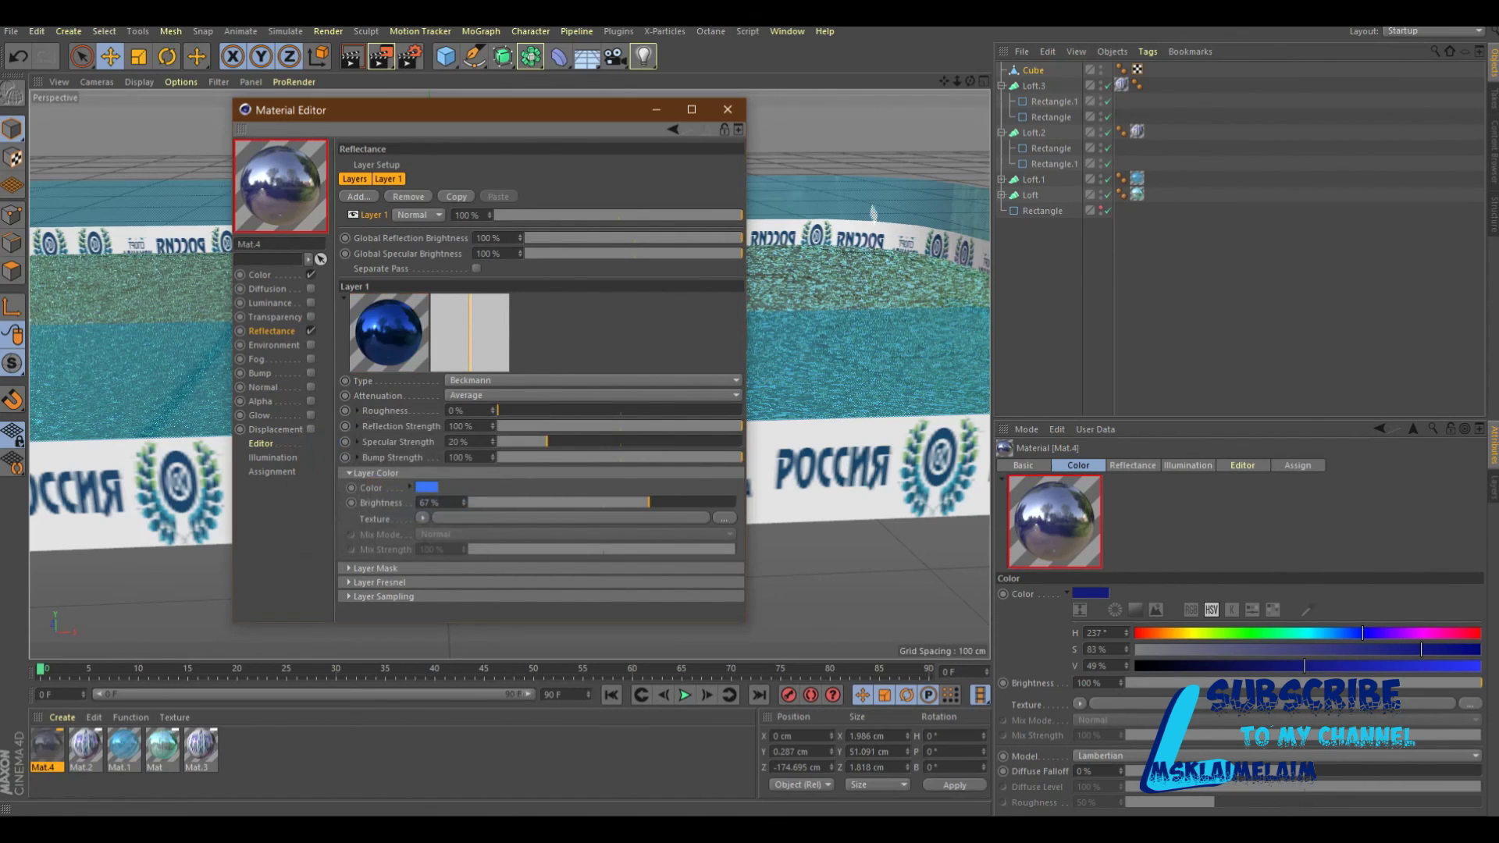
left_click(641, 237)
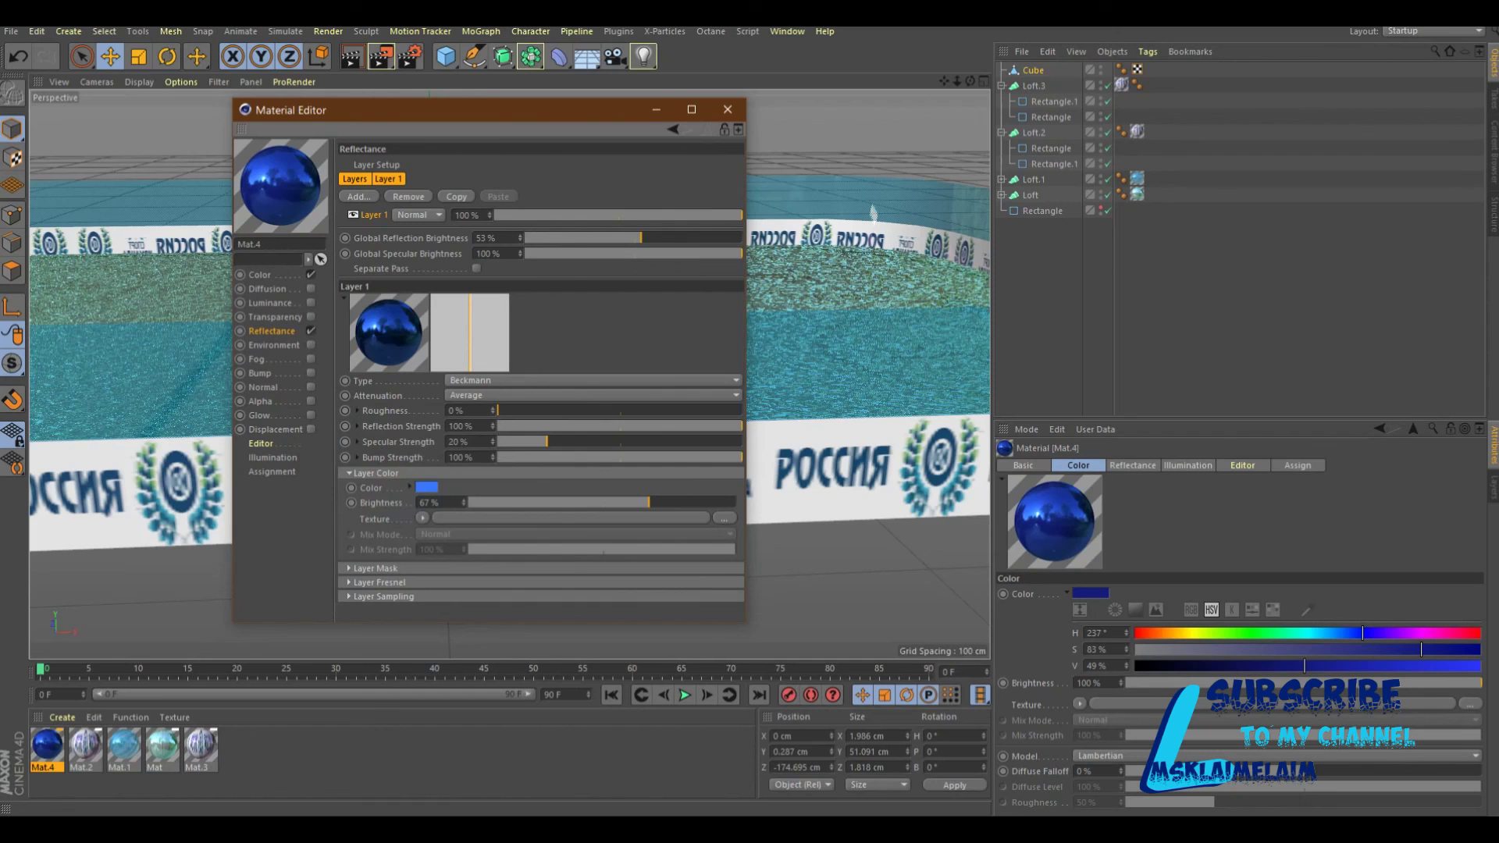
left_click(728, 109)
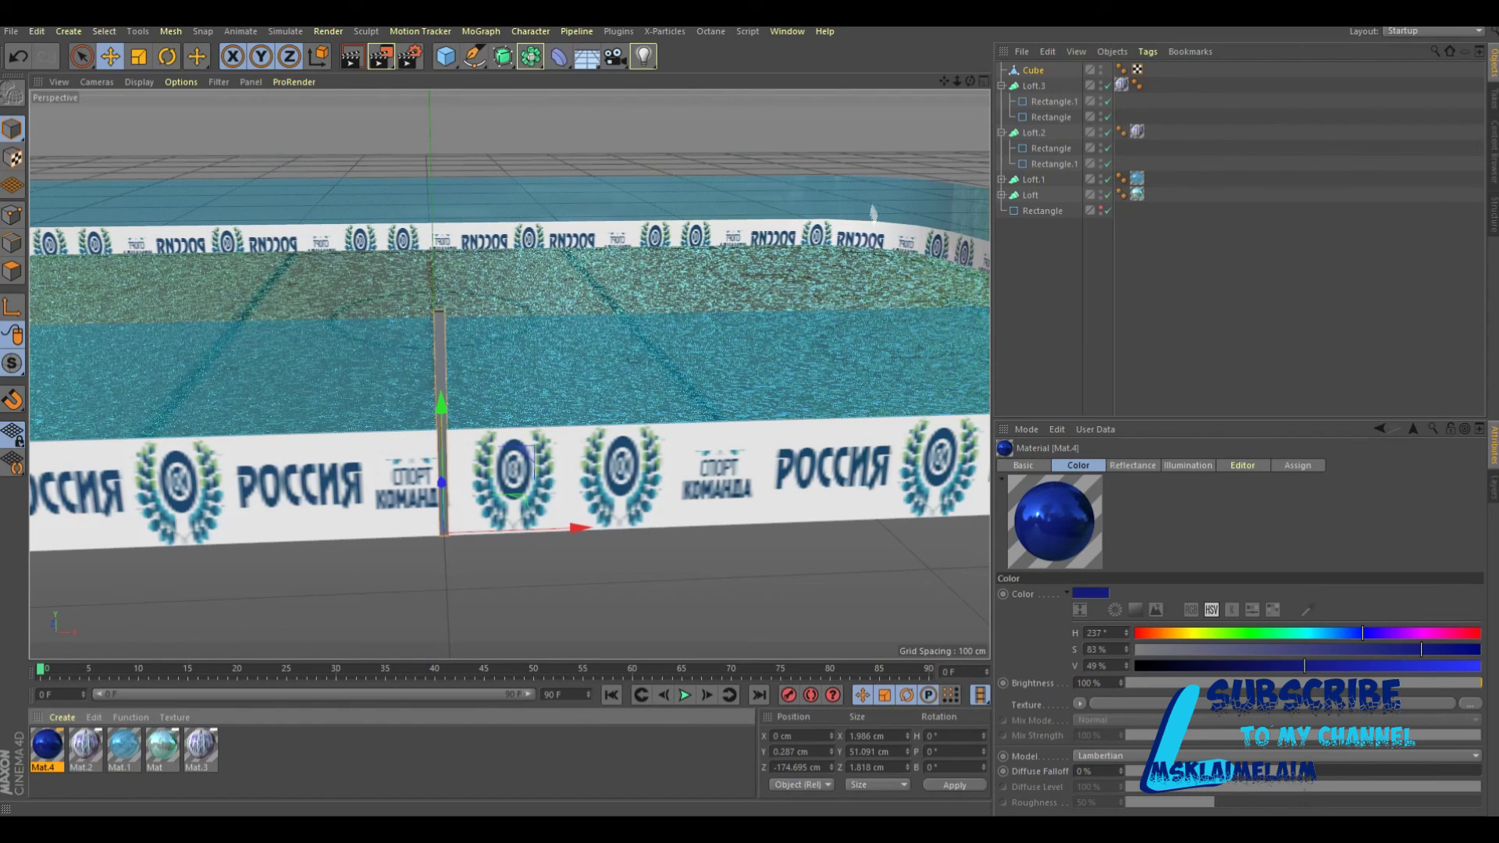
left_click_drag(47, 746, 441, 430)
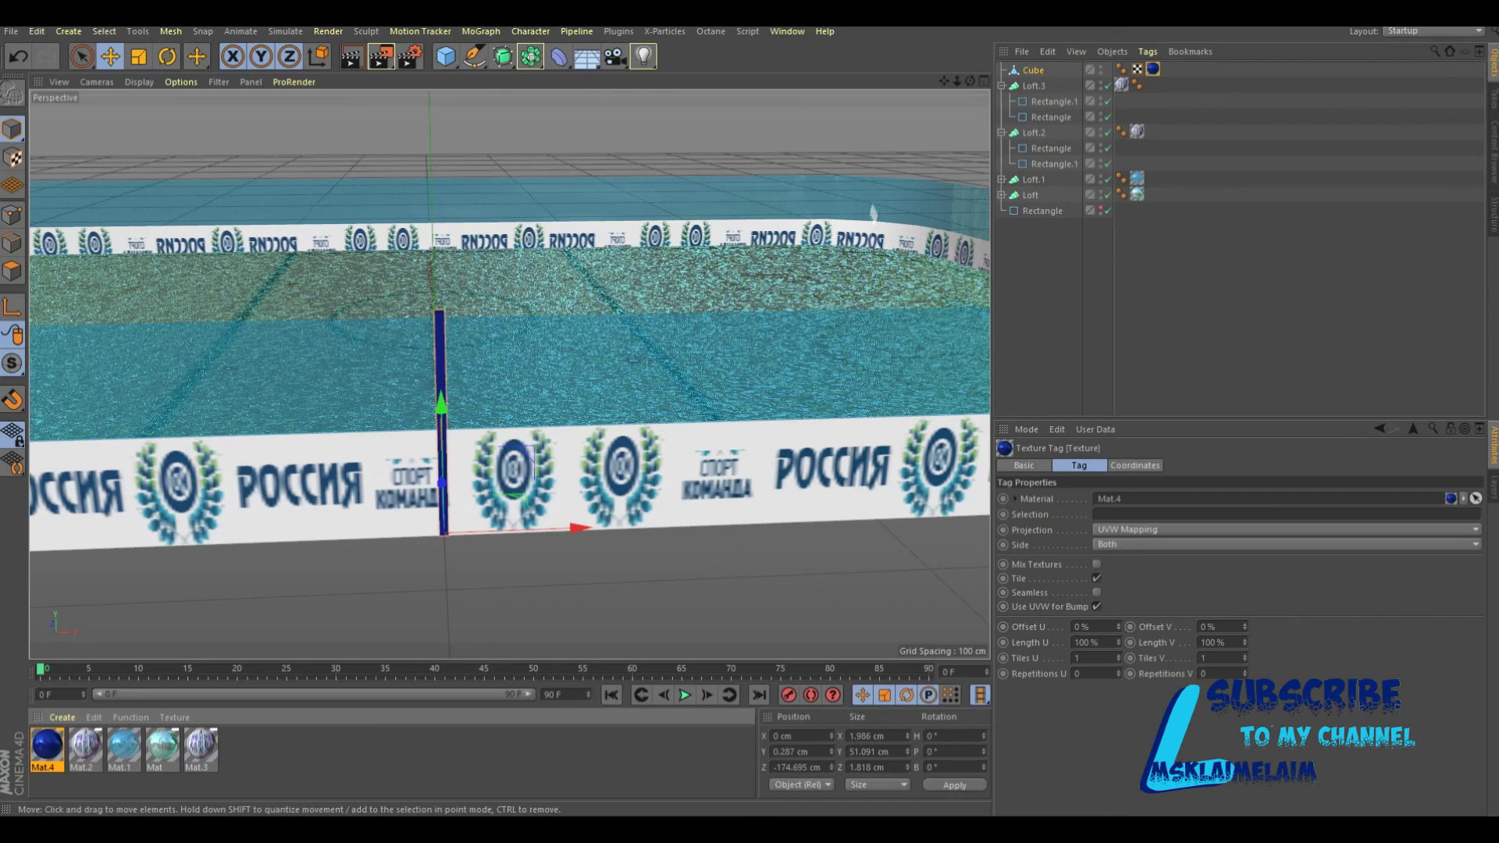
Add a MoGraph Cloner and put the Cube post inside it.
left_click(480, 31)
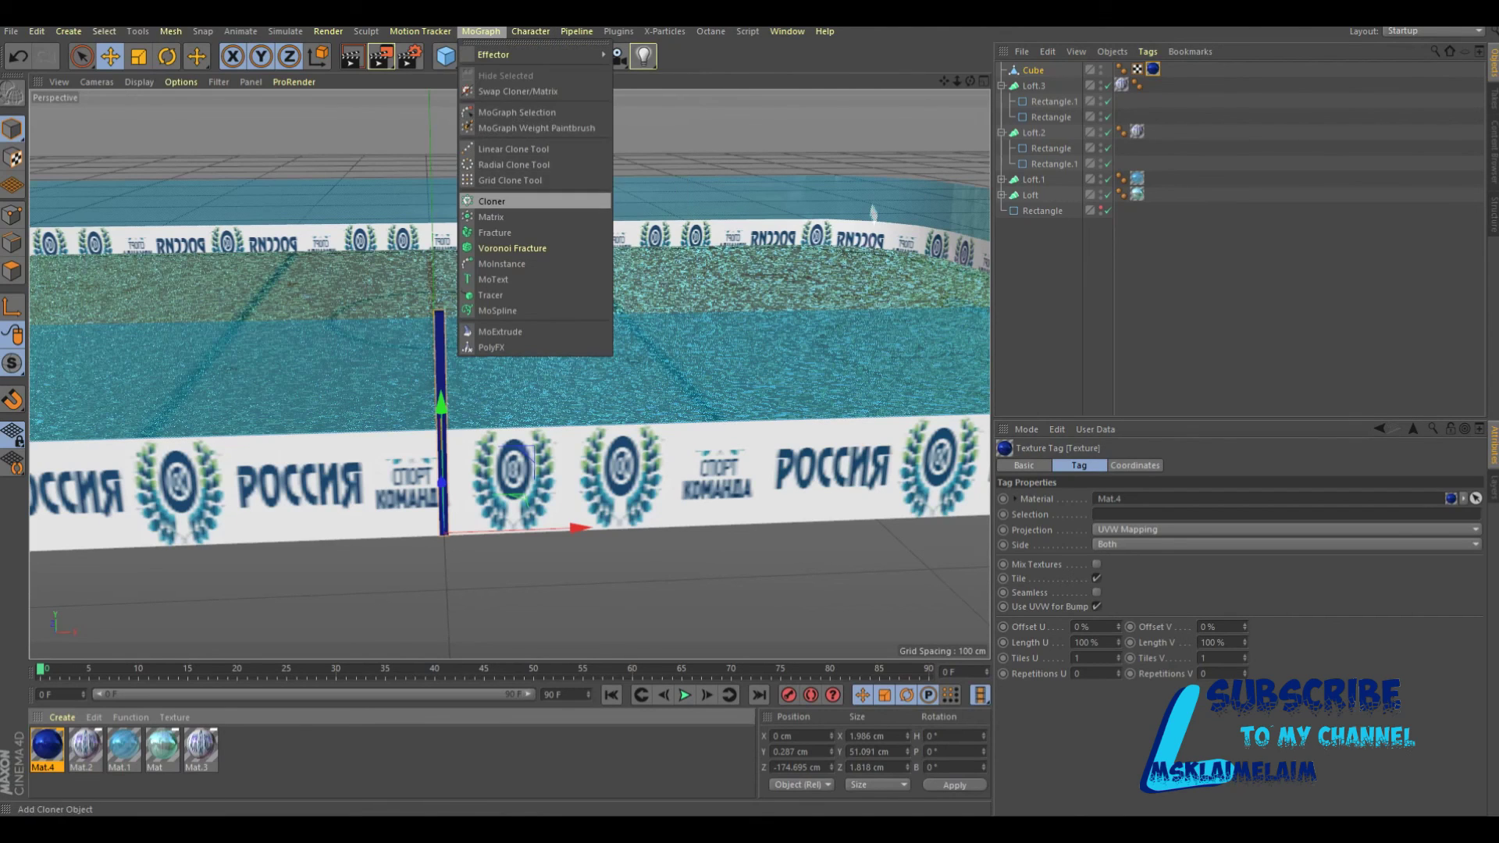
left_click(500, 201)
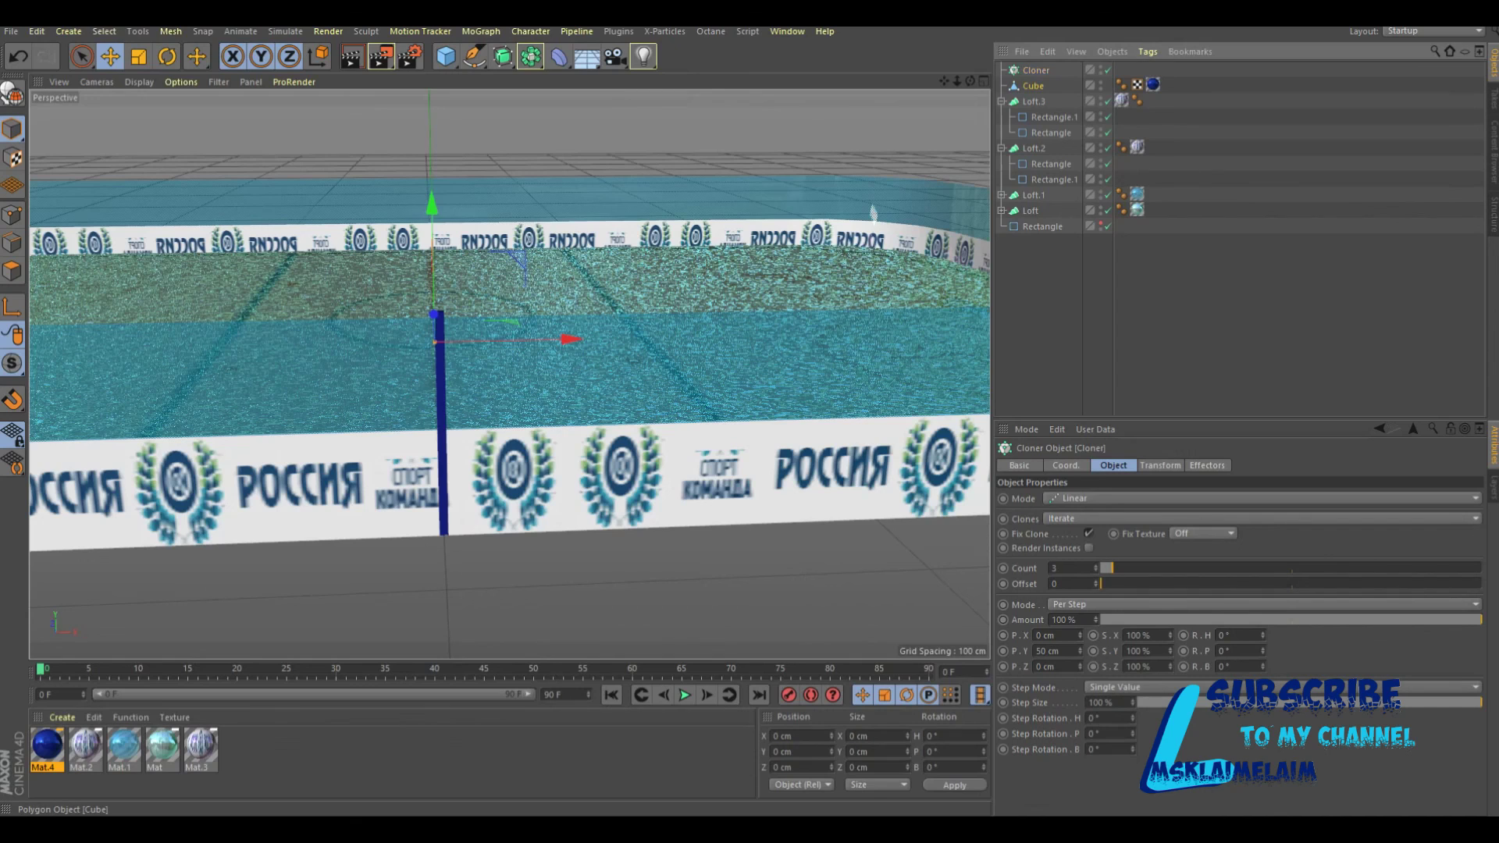
left_click_drag(1033, 86, 1036, 71)
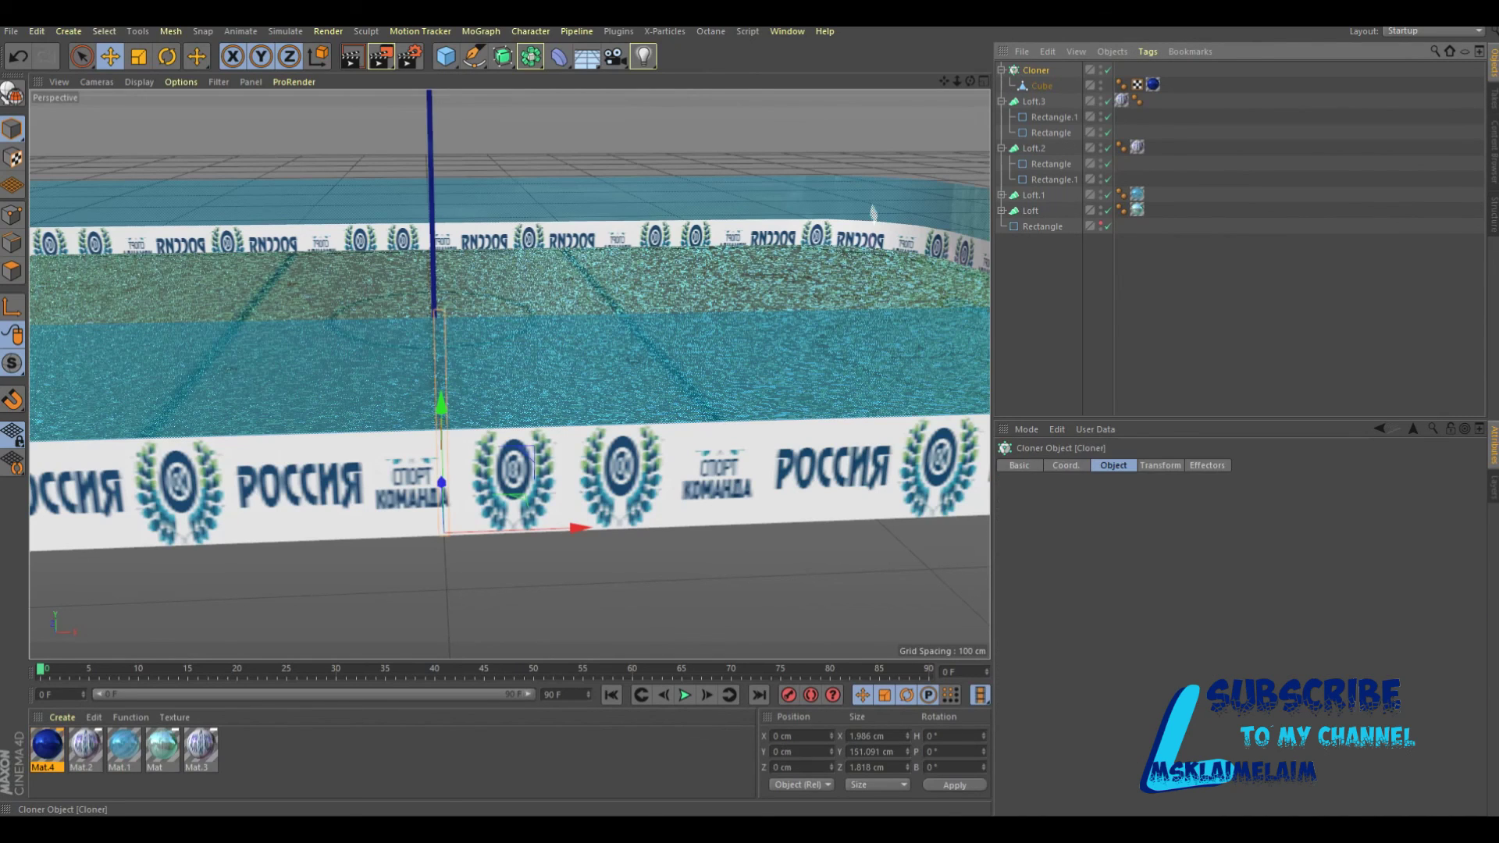
left_click(1036, 71)
Set the Cloner to Object mode with Rectangle as the path, giving 10 posts.
left_click(1261, 498)
left_click(1078, 513)
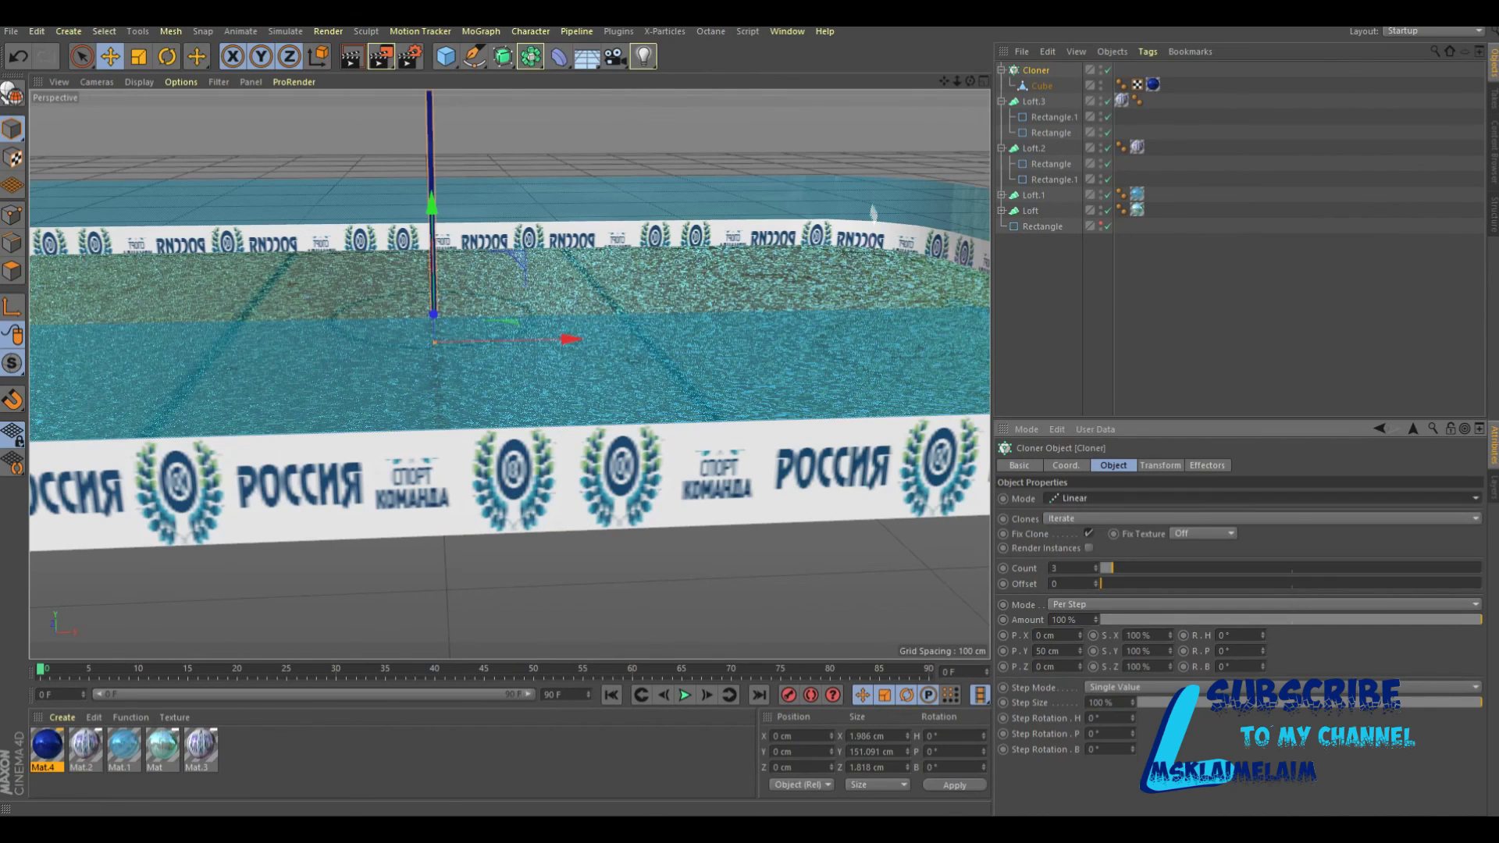
left_click_drag(1043, 226, 1249, 568)
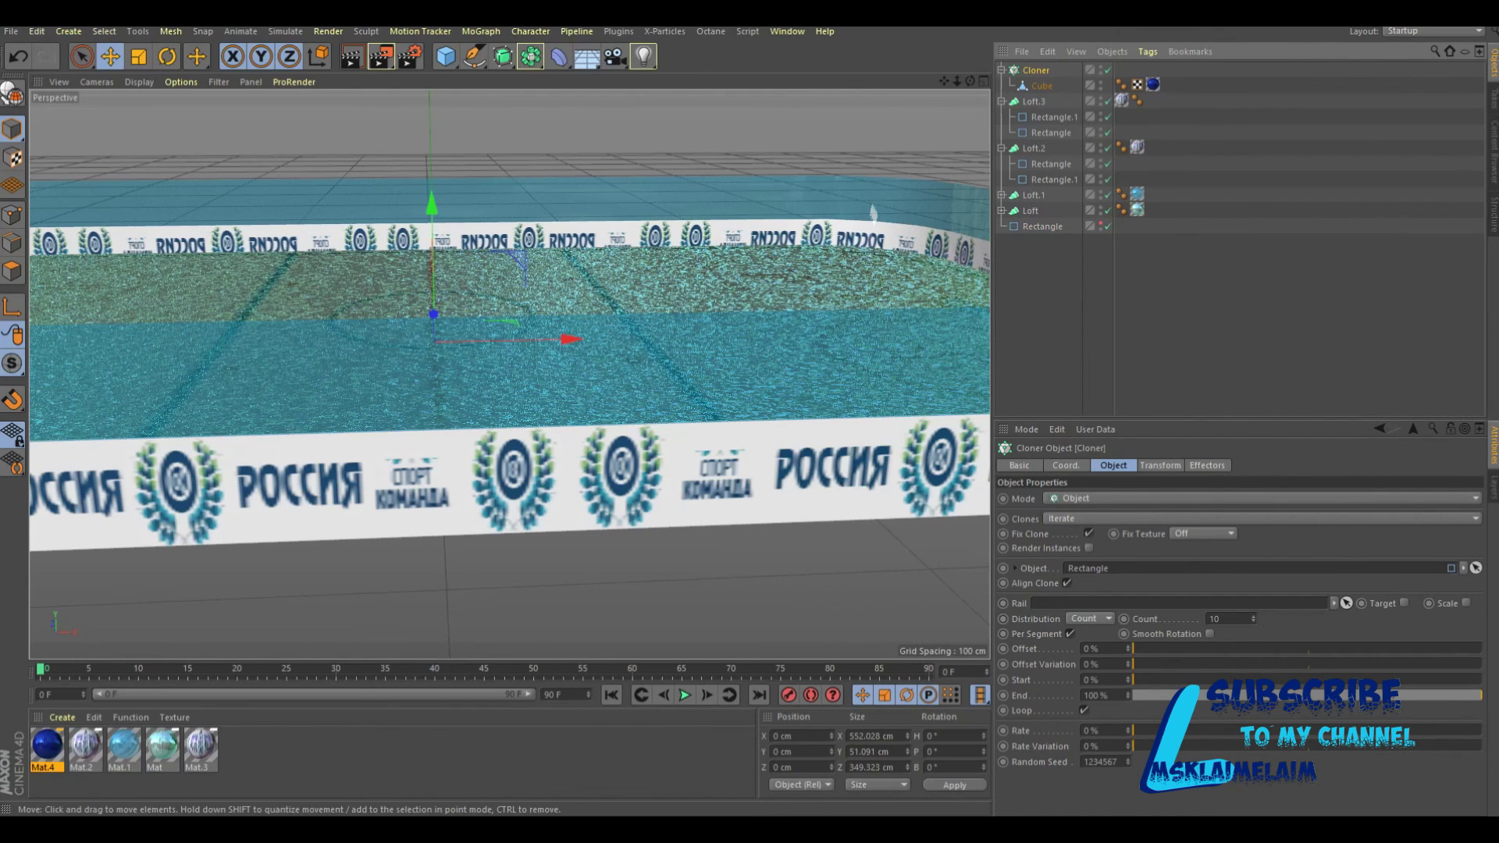
scroll(873, 213, "down", 3)
scroll(873, 212, "down", 3)
scroll(873, 212, "down", 3)
scroll(873, 212, "down", 1)
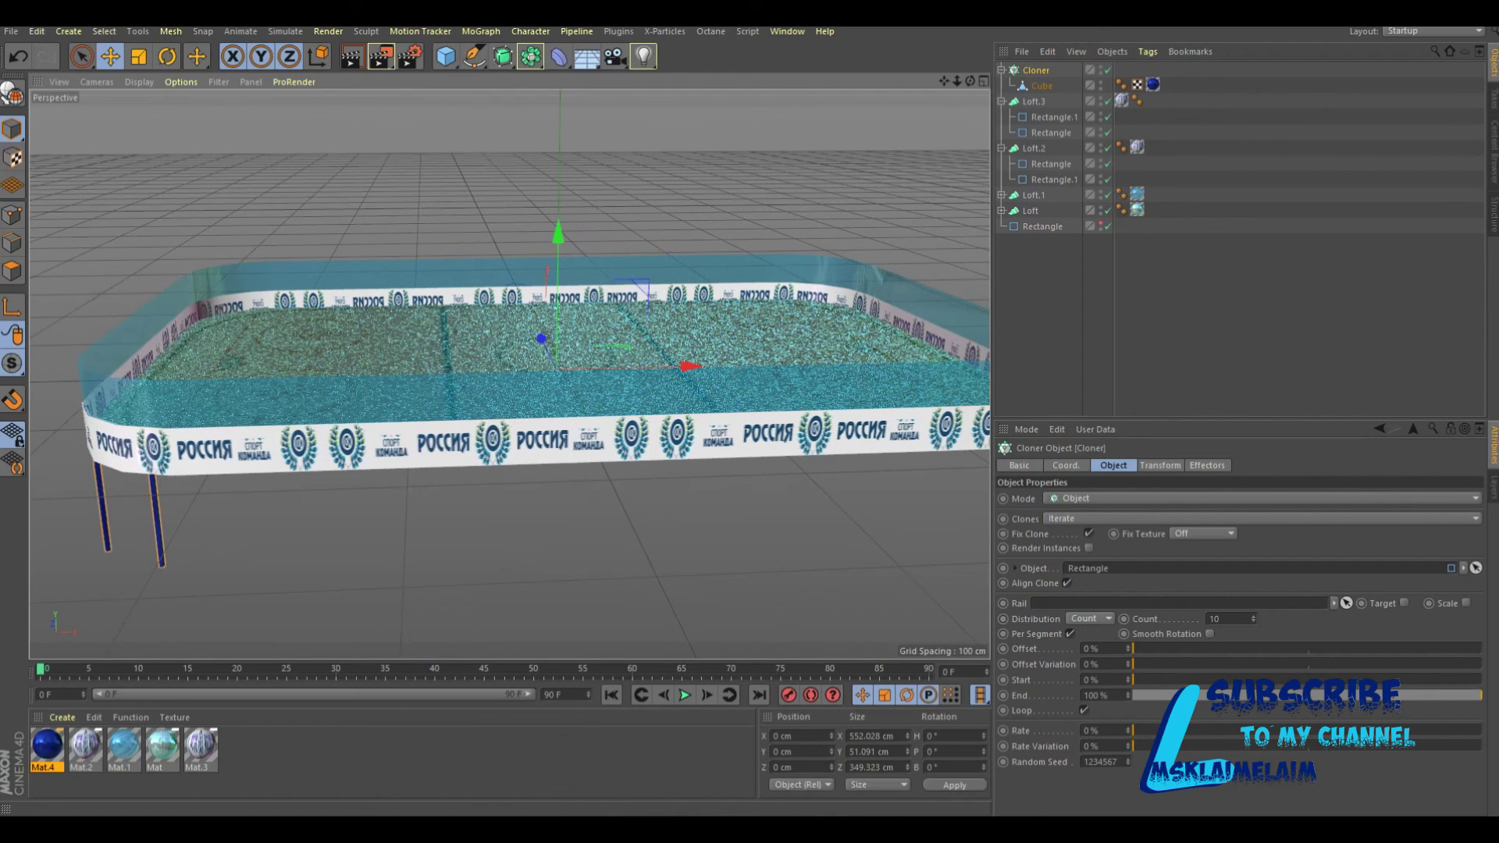
Set Cloner distribution to Step, turn off Align Clone, and reduce the step to 66 cm.
left_click(1089, 618)
left_click(1086, 648)
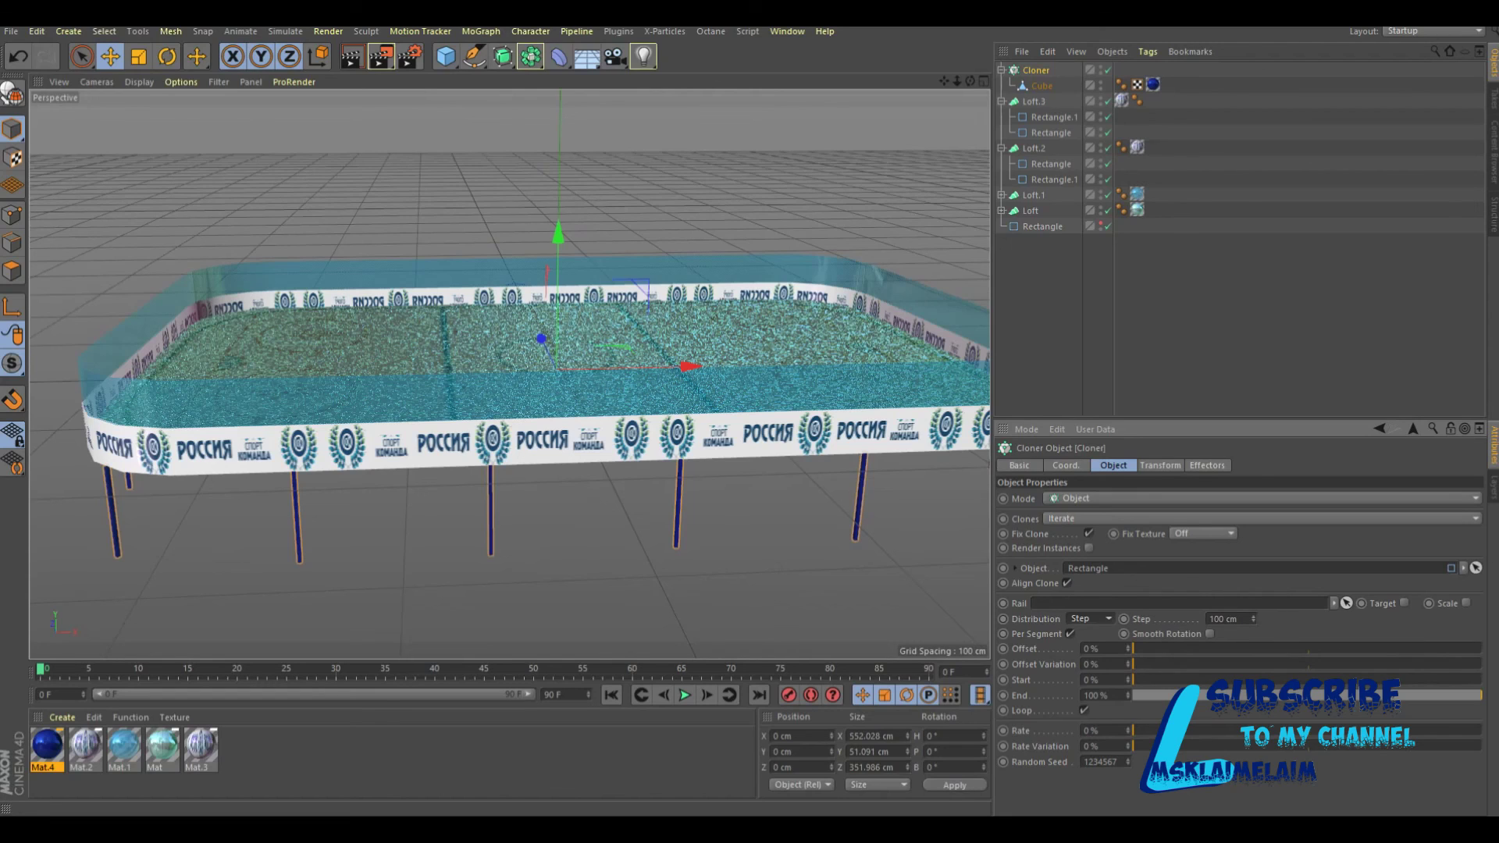
left_click(1070, 633)
left_click(1067, 583)
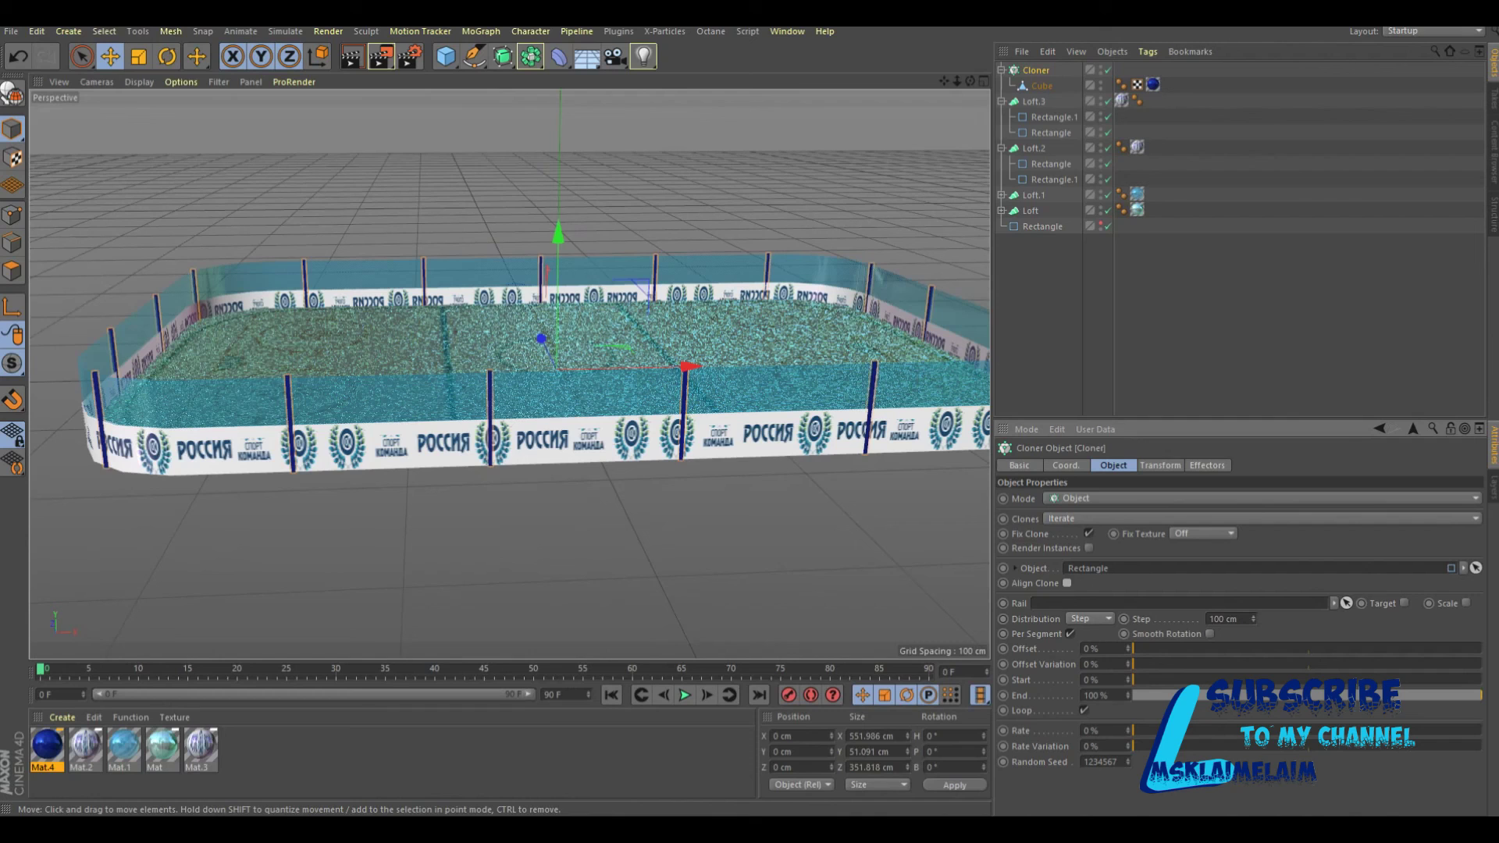
left_click(351, 55)
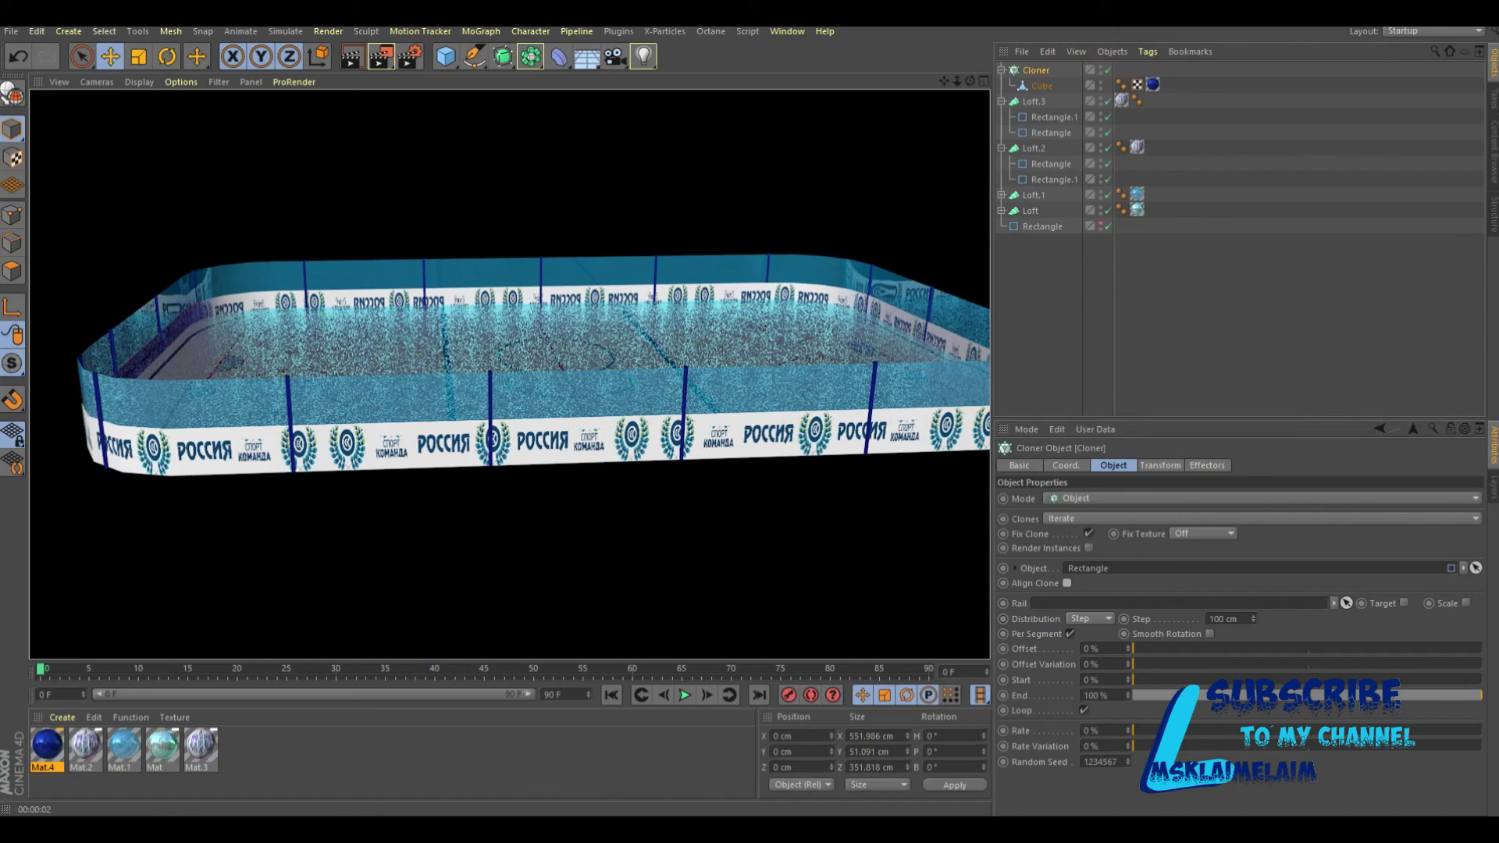
left_click_drag(1253, 618, 1254, 645)
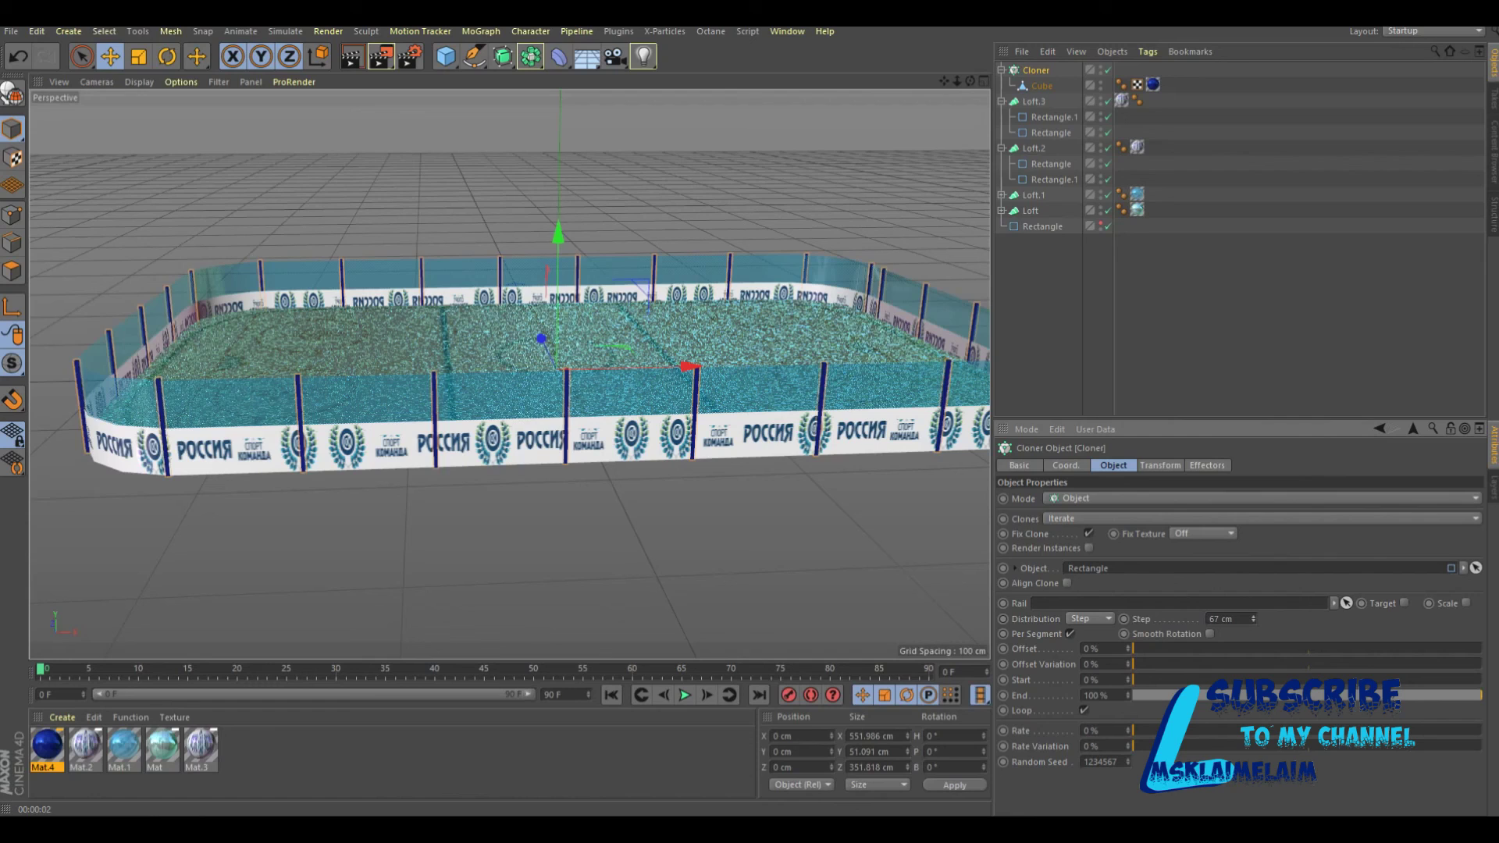
left_click_drag(1253, 645, 1253, 647)
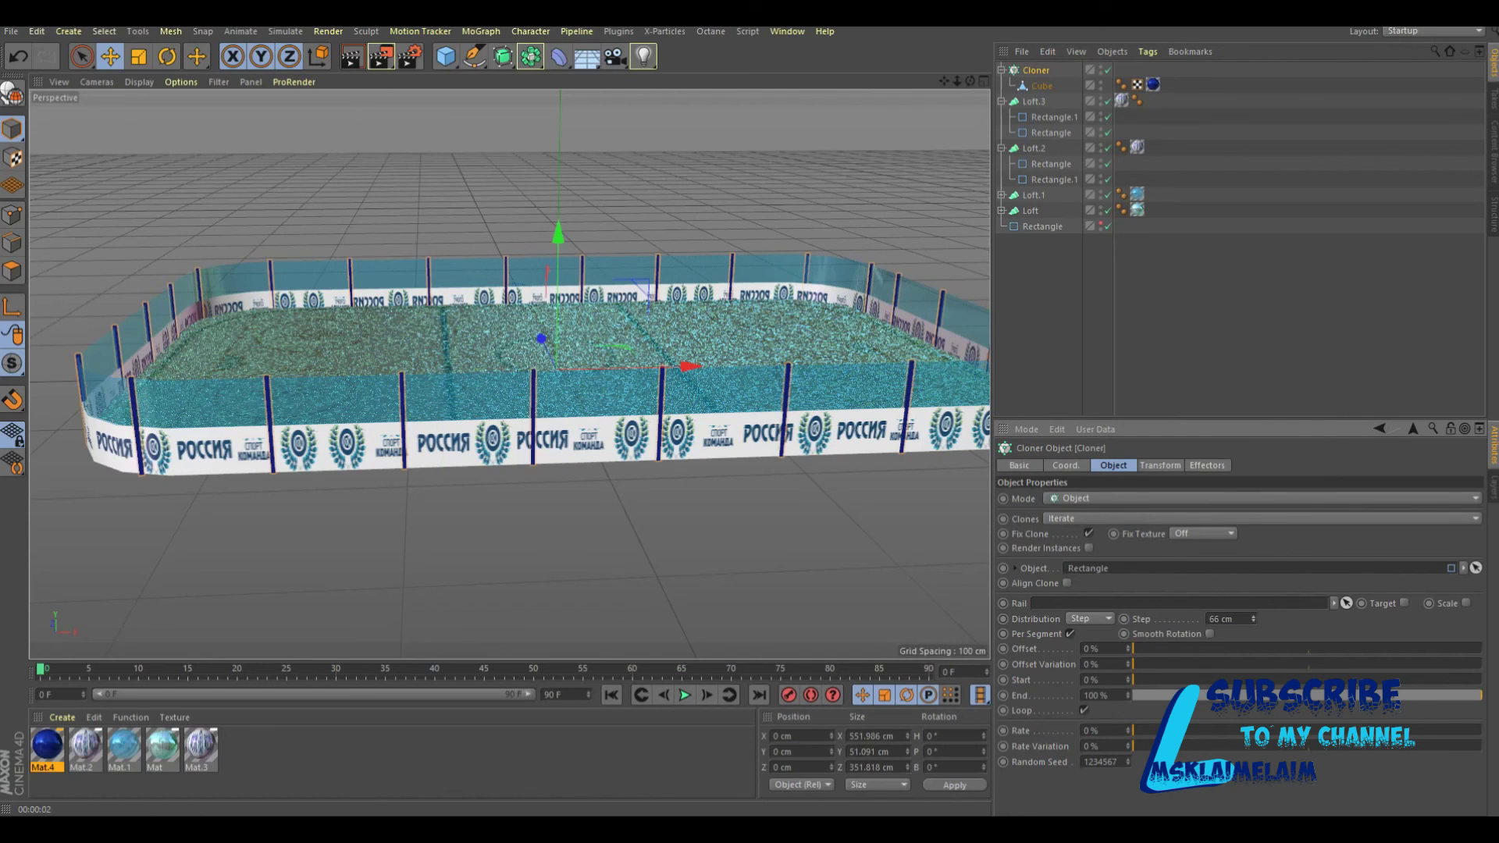